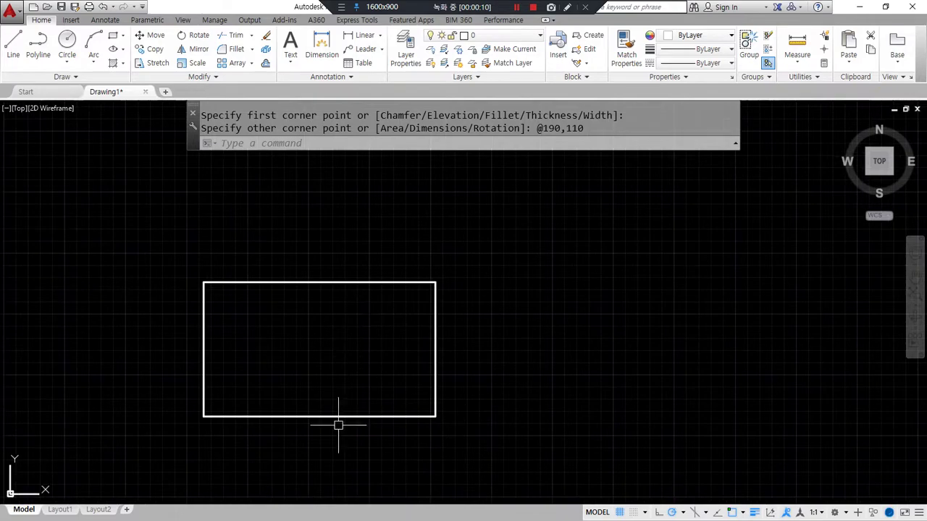
Step: Extrude the rectangle to a height of 100 to form a solid box
type("ext")
key("Return")
middle_click_drag(257, 426, 321, 410, "shift")
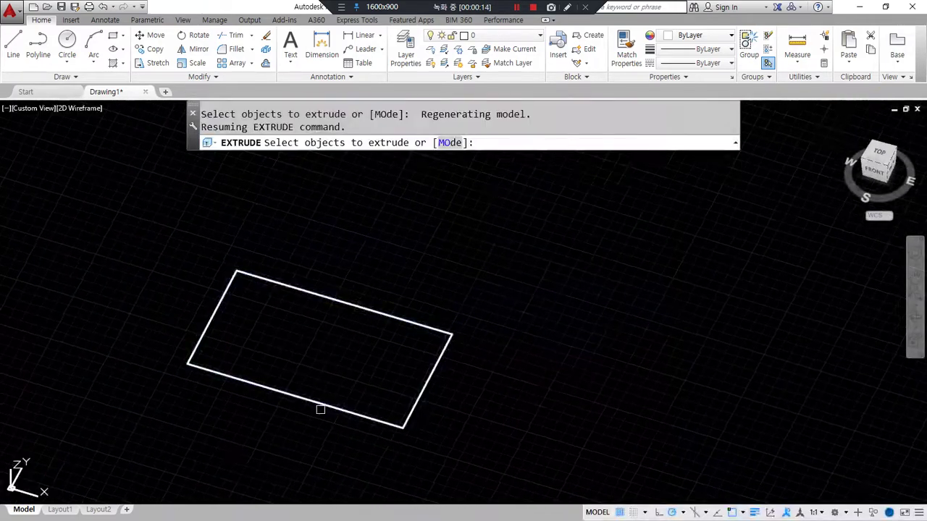
left_click(320, 408)
key("Return")
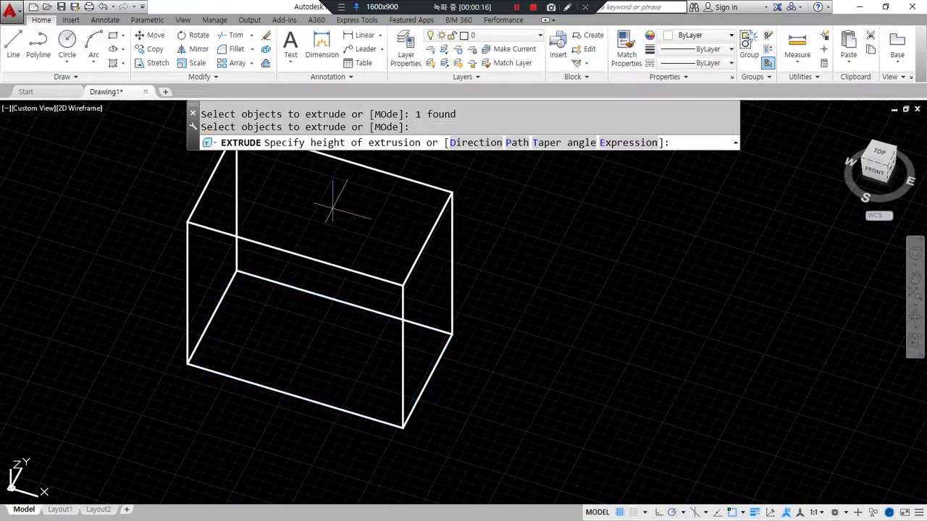
type("100")
key("Return")
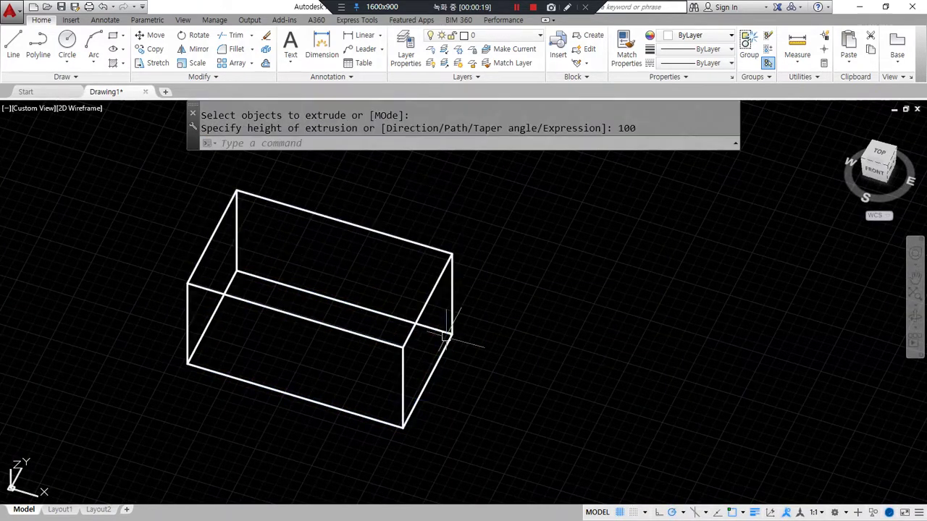
Step: Draw a lengthwise centre line on the box's base between the midpoints of its two short edges
middle_click_drag(407, 408, 378, 372, "shift")
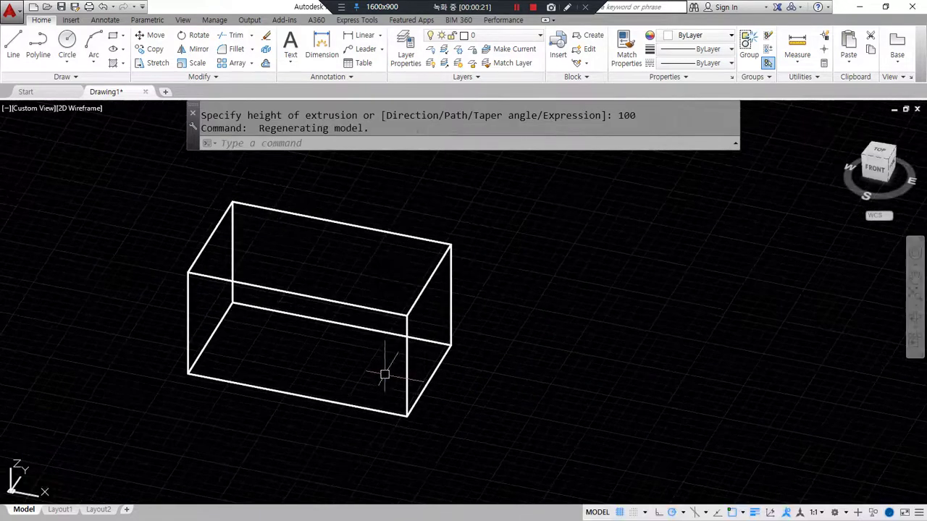
type("l")
key("Return")
left_click(430, 380)
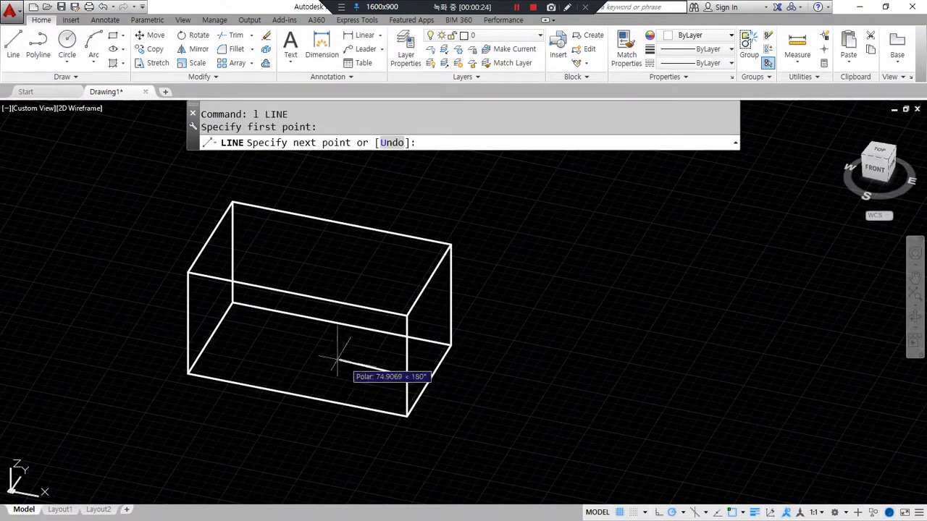
left_click(210, 338)
key("Return")
Step: Draw a line along the full left short edge of the box's base
type("l")
key("Return")
left_click(210, 338)
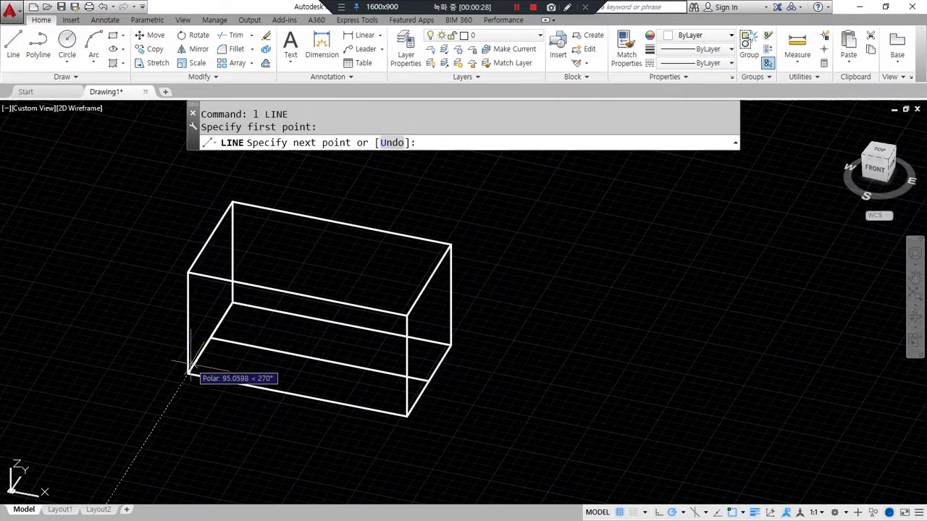
left_click(187, 373)
key("Return")
Step: Offset the line on the left short base edge by 70 inward across the base
type("o")
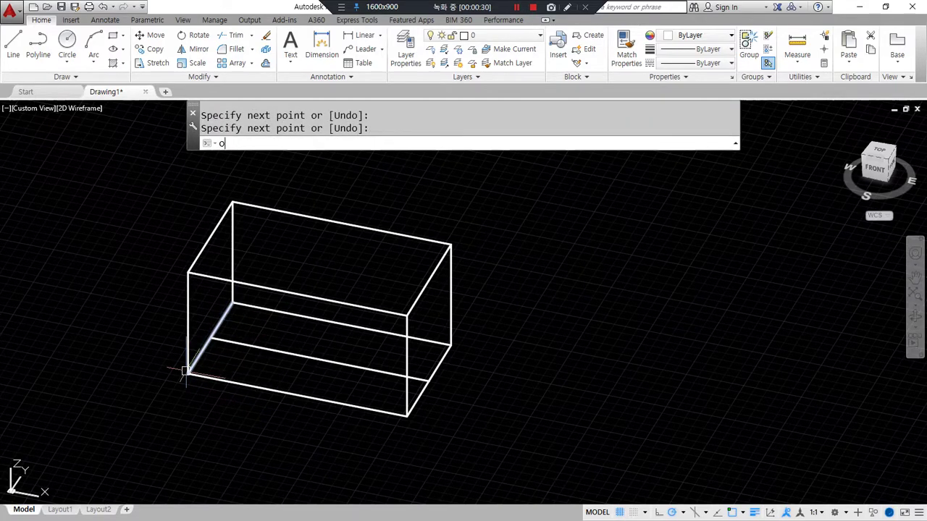
key("Return")
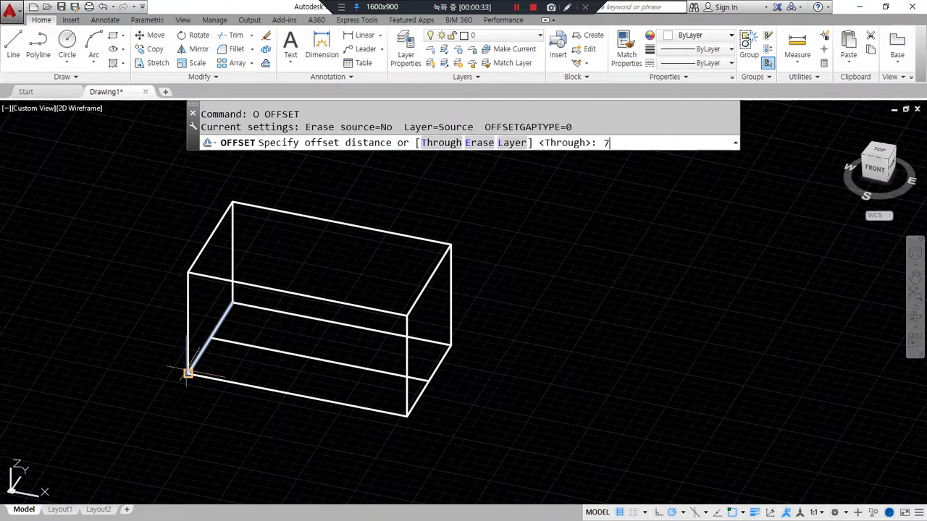
key("Return")
left_click(208, 346)
left_click(249, 370)
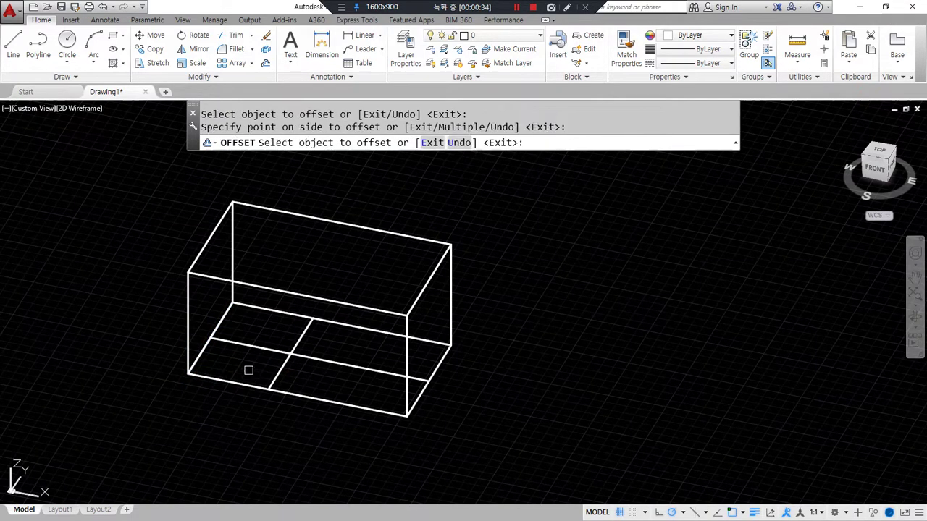
key("Return")
Step: Erase the original line on the left short base edge, keeping its offset copy
left_click(208, 350)
type("e")
key("Return")
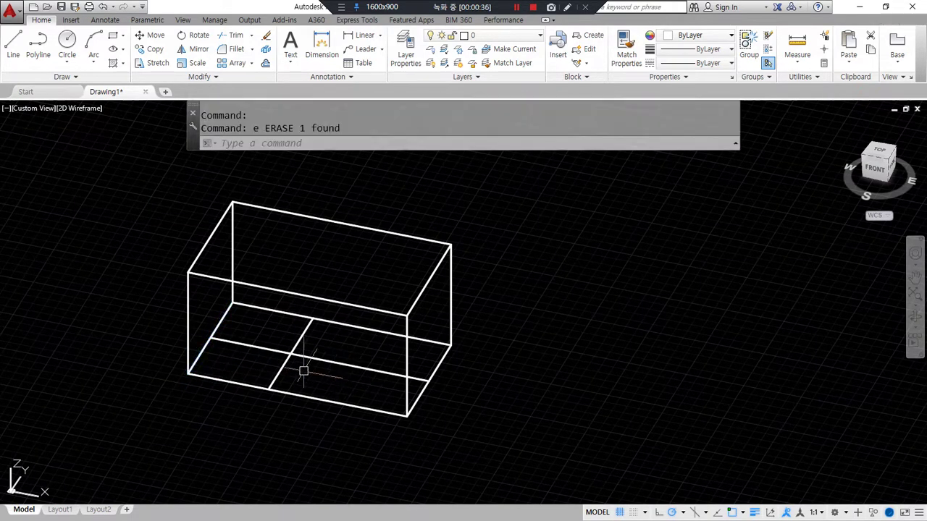
mouse_move(244, 309)
left_mouse_down()
mouse_move(164, 372)
mouse_move(247, 330)
left_mouse_up()
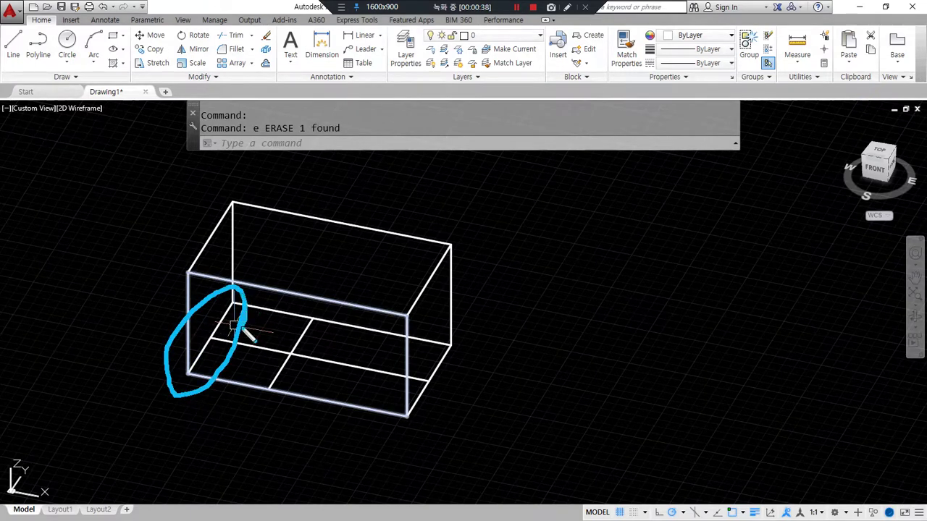
Step: Copy the two crossing base lines up to the top face, using a bottom corner and the corner above it as reference points
type("cp")
key("Return")
left_click(306, 373)
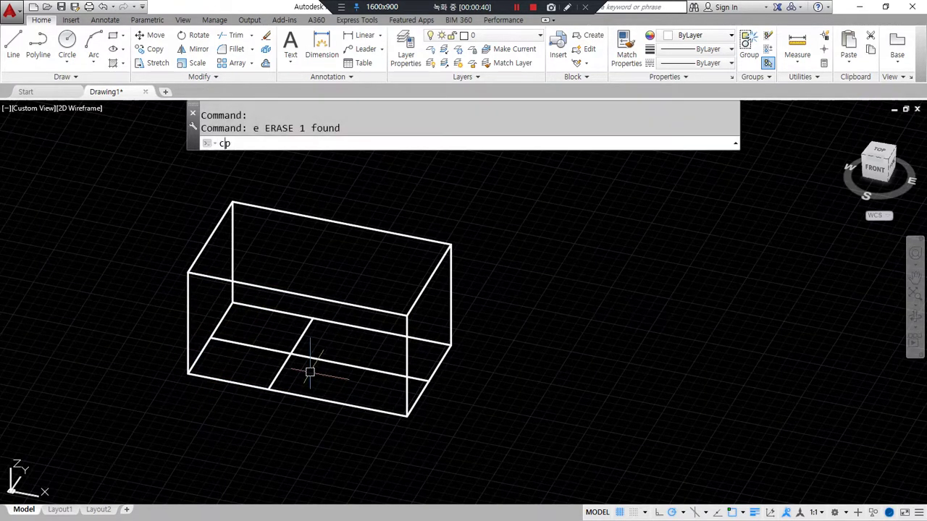
left_click(288, 349)
key("Return")
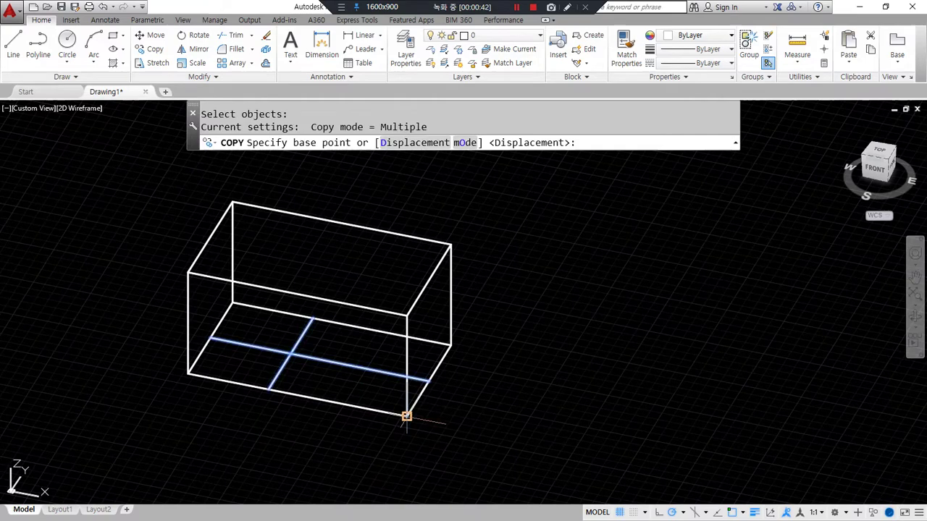
left_click(406, 416)
left_click(407, 316)
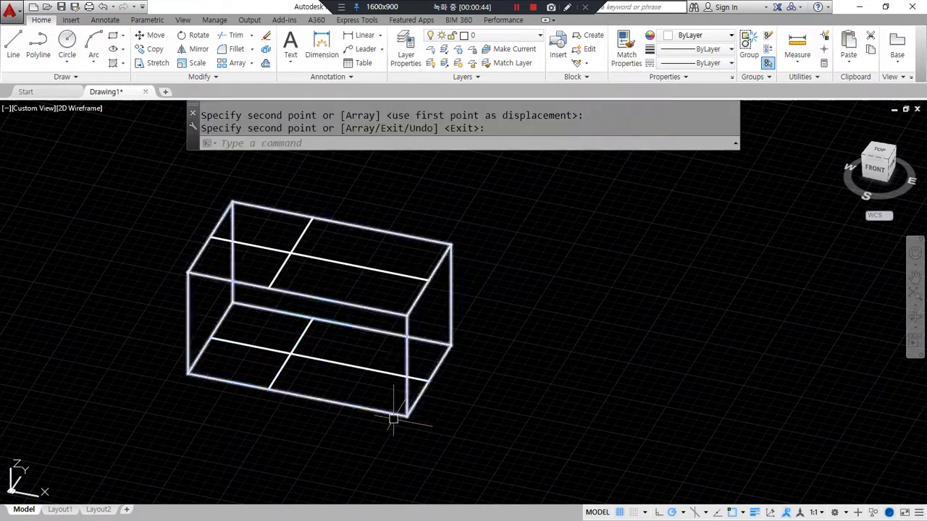
mouse_move(247, 433)
left_mouse_down()
mouse_move(196, 235)
mouse_move(389, 467)
left_mouse_up()
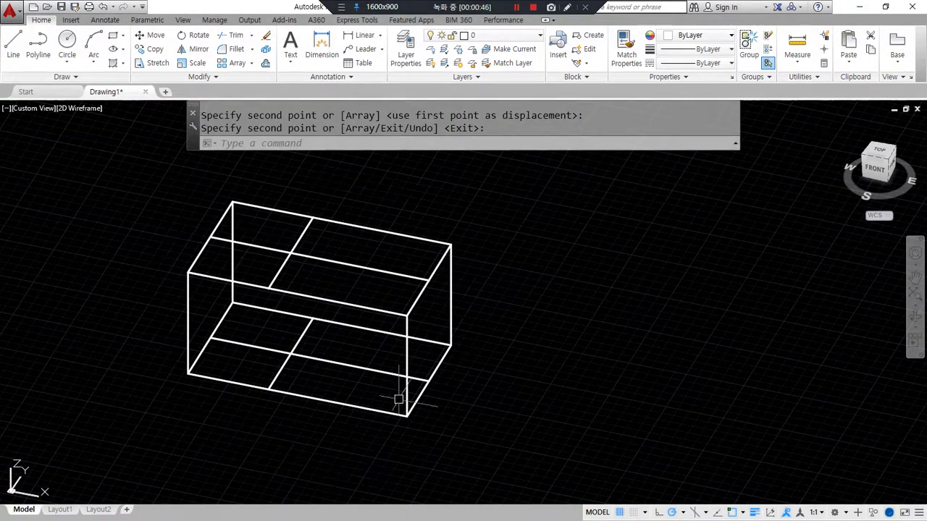
key("Return")
Step: Slice the box by three points: top line intersection, front end of the base cross line, right end of the base centre line; keep the left part
mouse_move(484, 334)
middle_mouse_down("shift")
mouse_move(460, 352)
mouse_move(478, 339)
middle_mouse_up("shift")
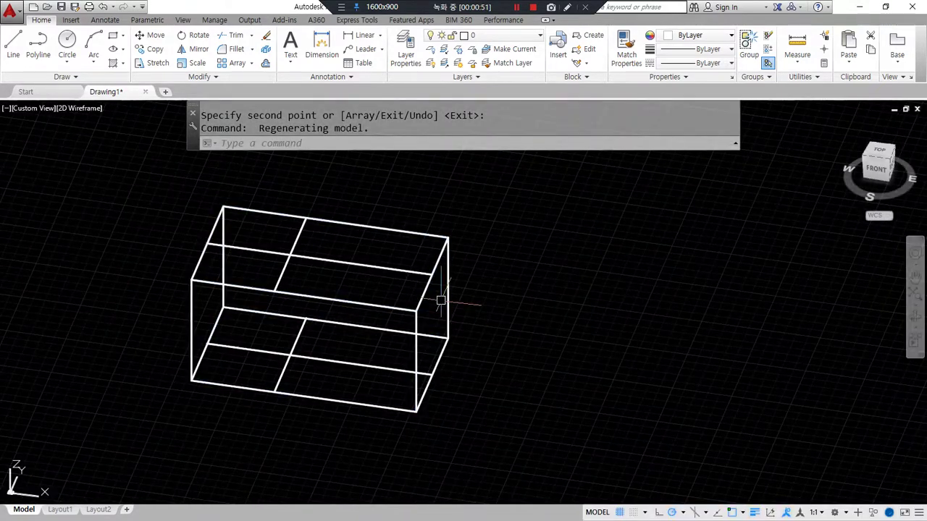
type("s")
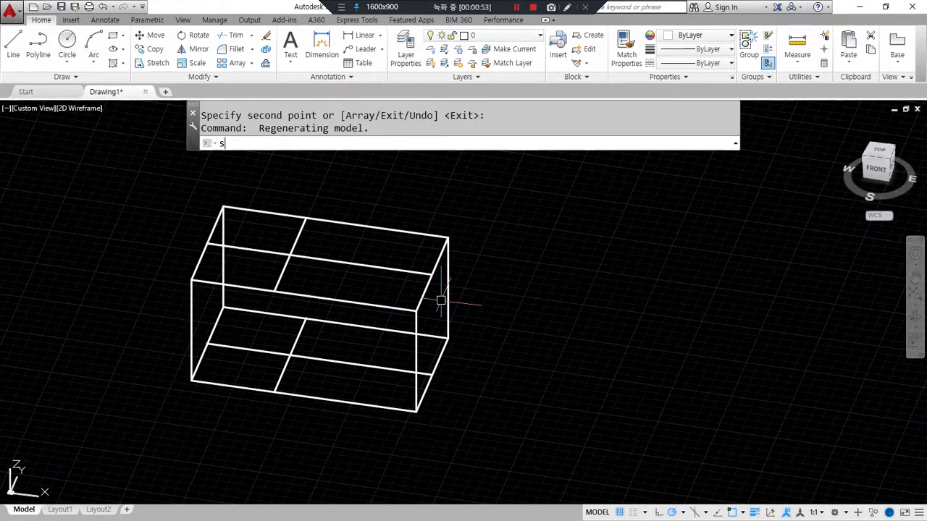
key("Return")
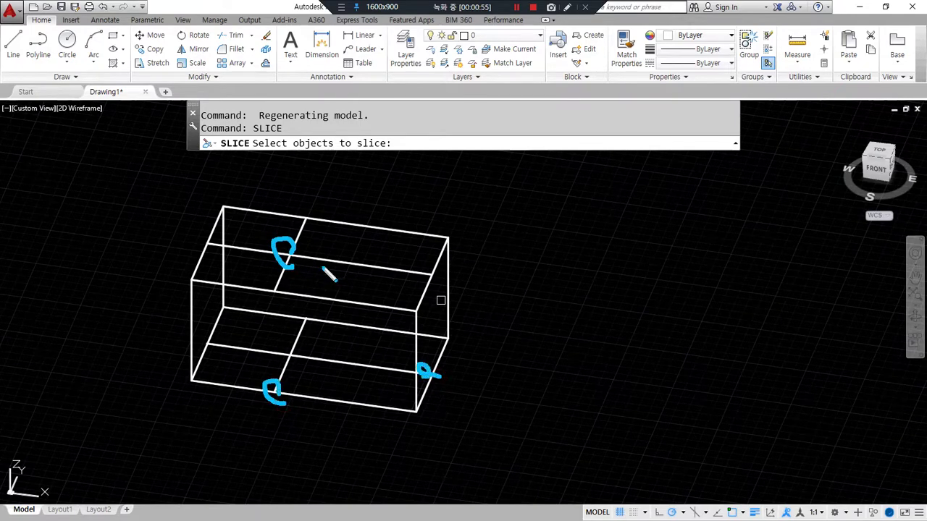
left_click(283, 252)
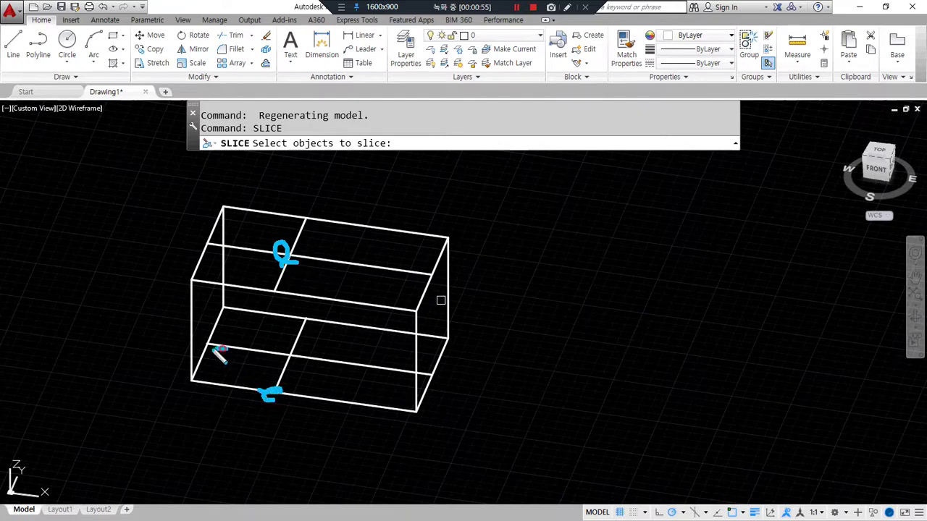
left_click(287, 260)
left_click(301, 314)
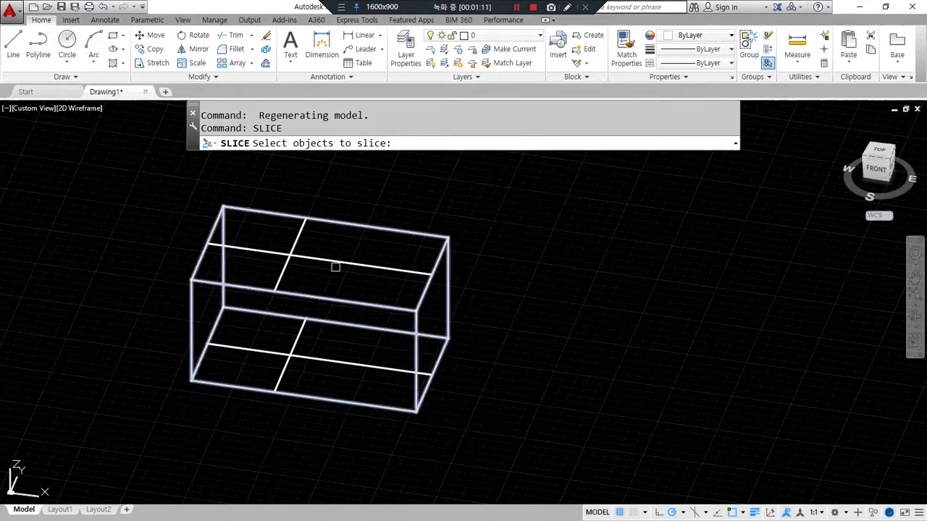
left_click(328, 298)
key("Return")
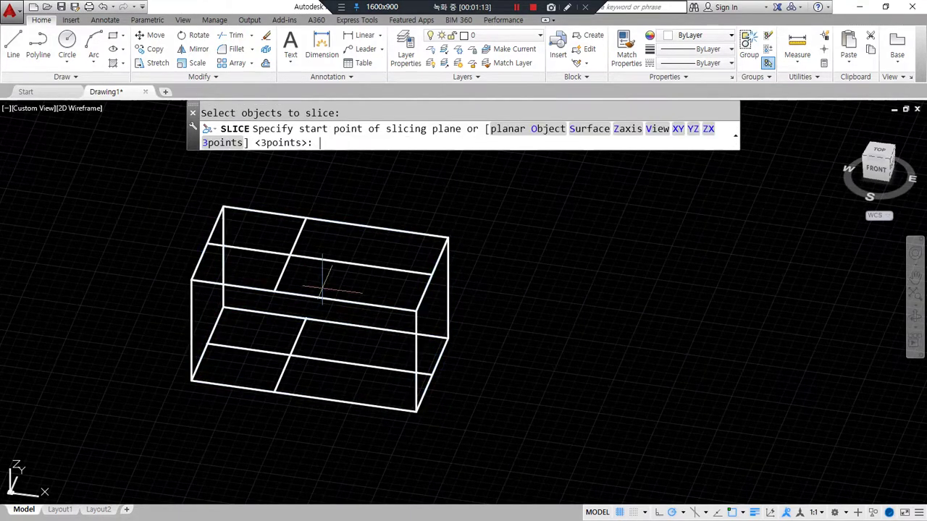
key("Return")
left_click(290, 255)
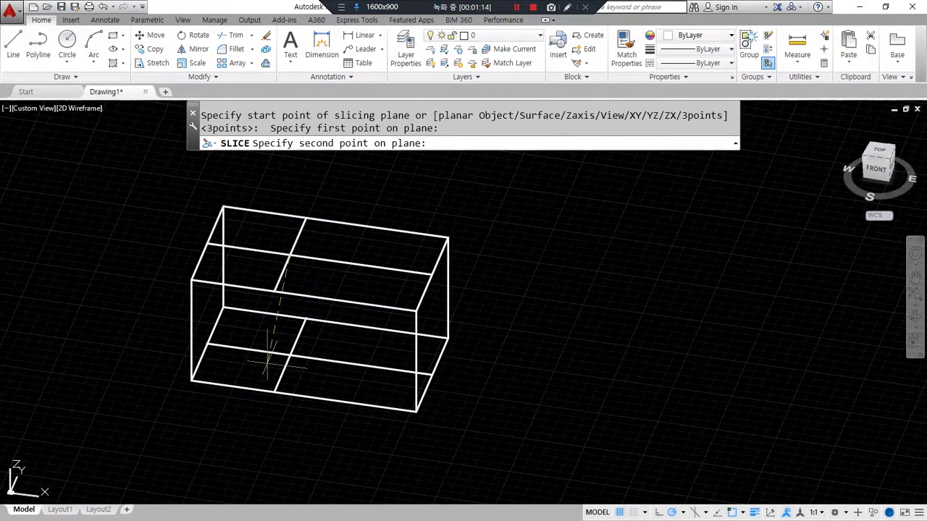
left_click(276, 391)
left_click(434, 371)
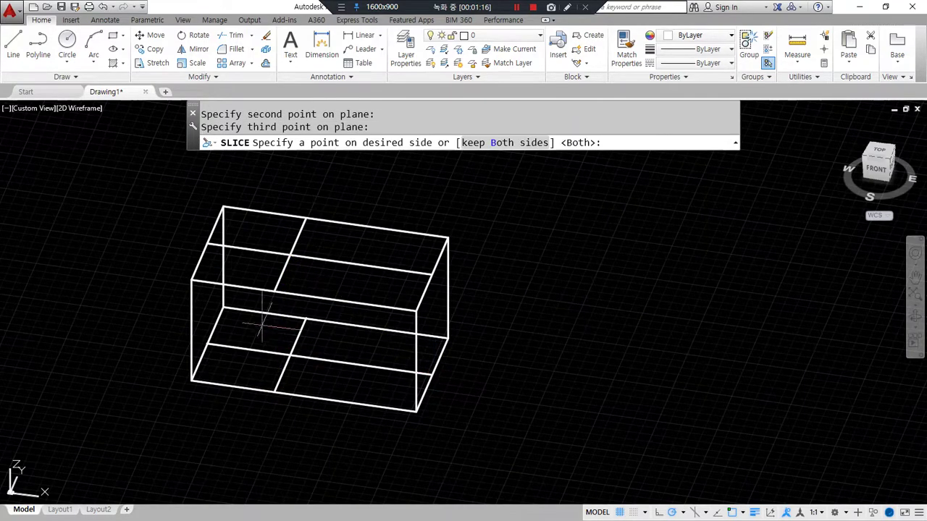
left_click(178, 337)
Step: Slice the solid through the top intersection and the left and front ends of the base lines, keeping the part toward the right
key("Return")
left_click(345, 221)
key("Return")
key("Return")
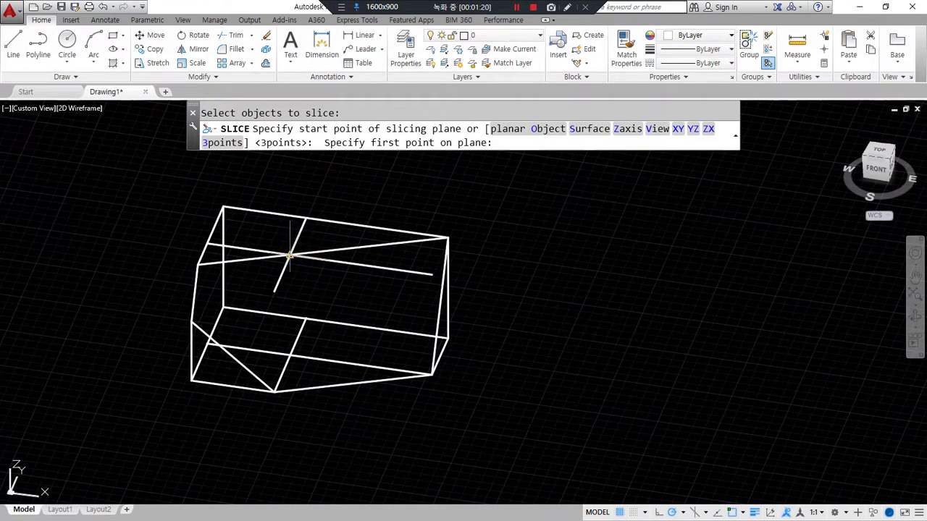
left_click(290, 255)
left_click(208, 344)
left_click(273, 391)
left_click(407, 371)
Step: Slice the solid through the top intersection and the left and back ends of the base lines, keeping the front part
key("Return")
left_click(358, 262)
key("Return")
key("Return")
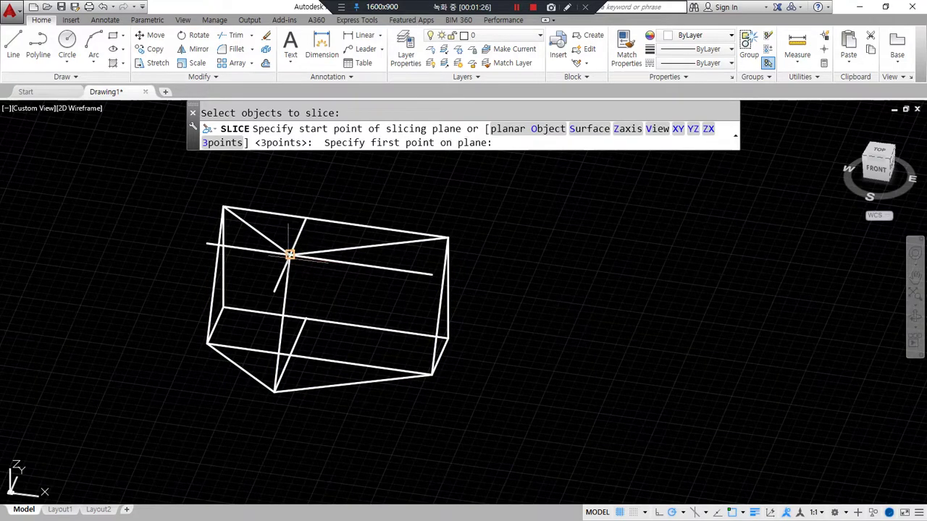
left_click(290, 255)
left_click(207, 344)
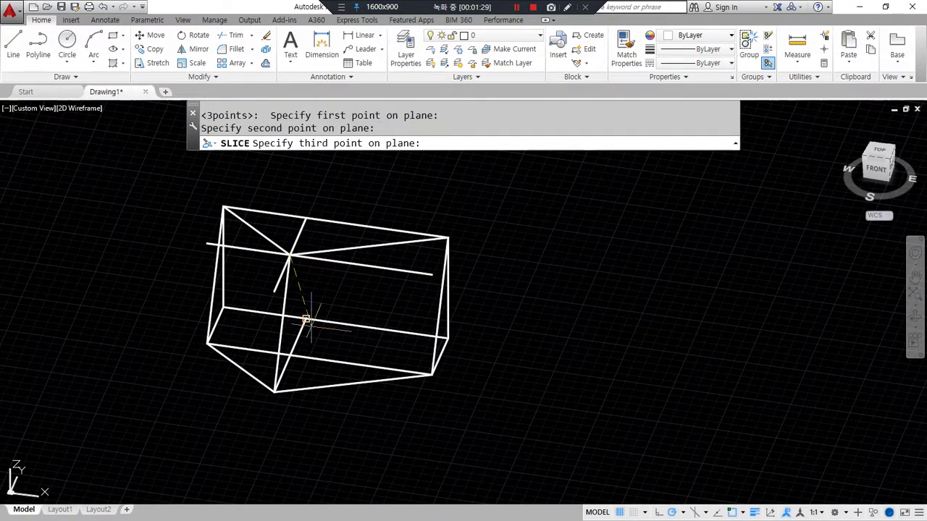
left_click(275, 389)
left_click(311, 355)
Step: Slice the solid through the top intersection and the back and right ends of the base lines, keeping the left part to leave a pyramid
key("Return")
left_click(375, 253)
key("Return")
key("Return")
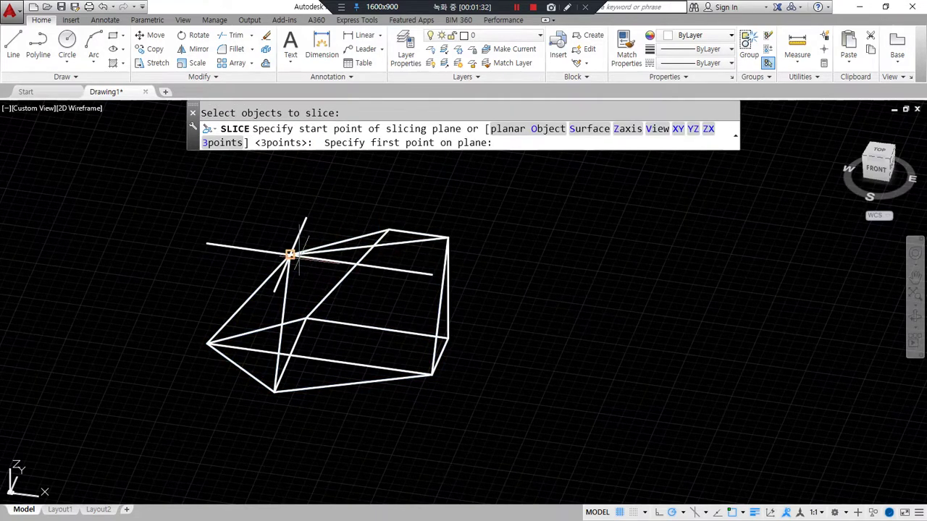
left_click(290, 255)
left_click(307, 319)
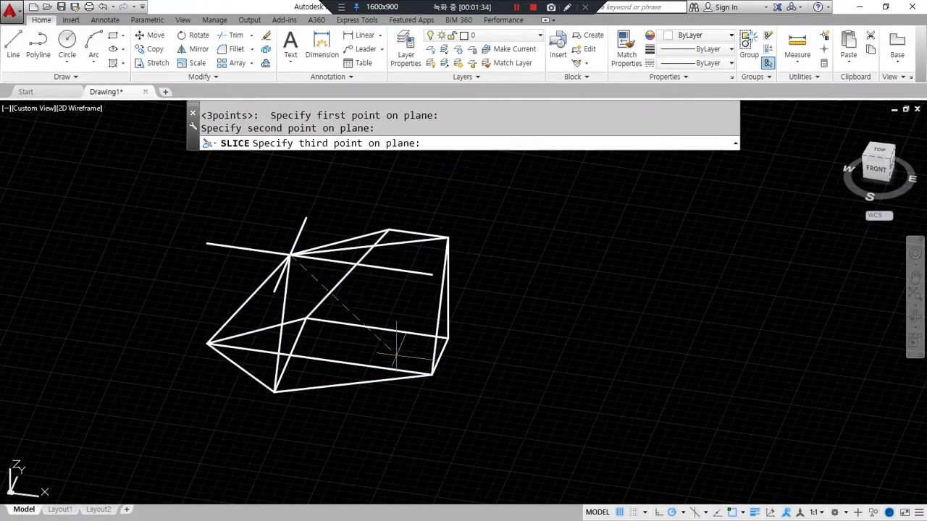
left_click(432, 375)
left_click(208, 344)
Step: Offset the short cross line on the pyramid's base toward the base's long pointed end
middle_click_drag(497, 357, 432, 337, "shift")
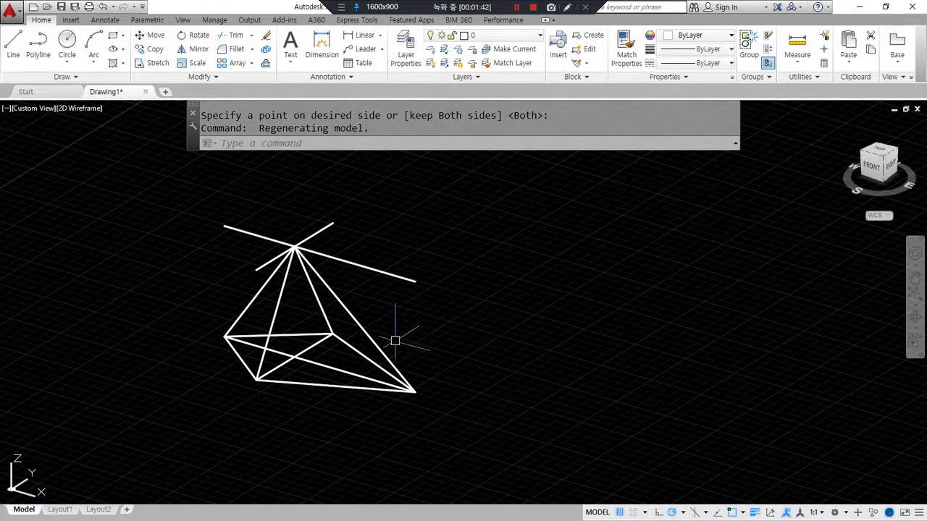
left_click_drag(315, 352, 375, 360)
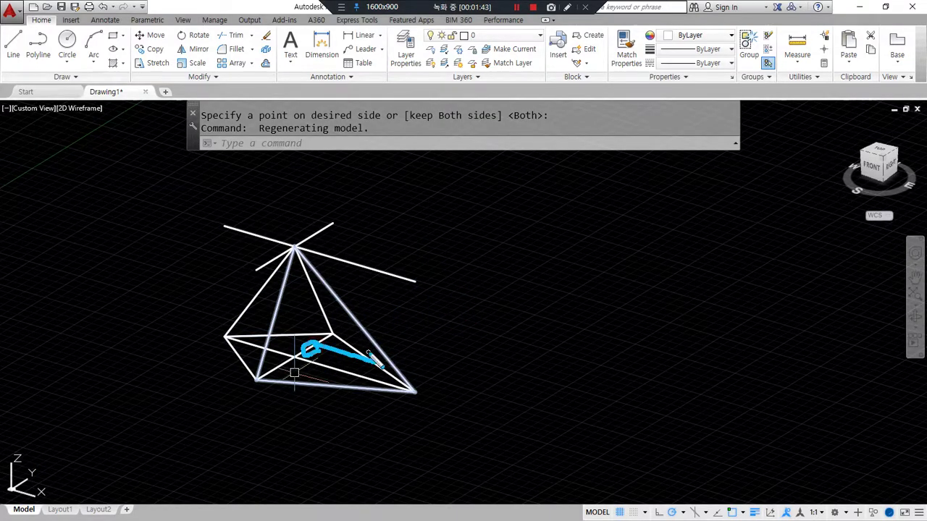
left_click_drag(329, 229, 446, 255)
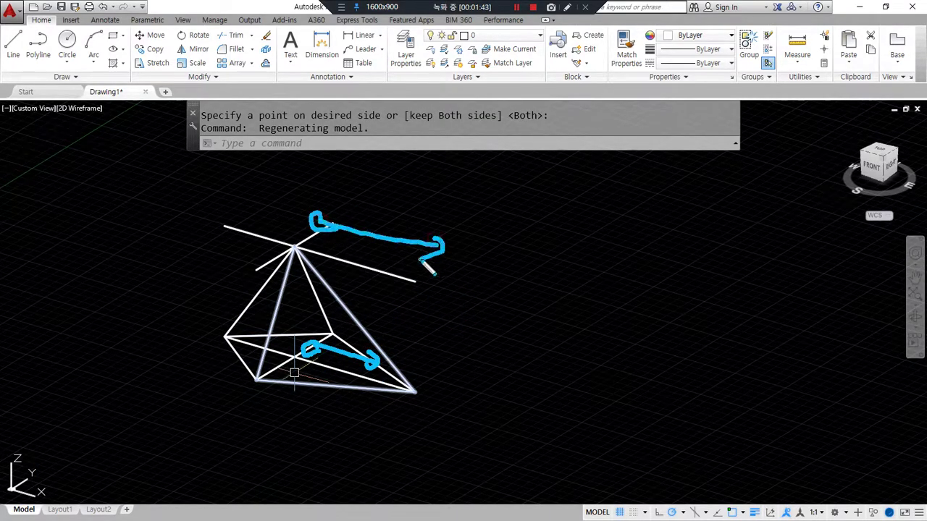
type("o")
key("Return")
type("7")
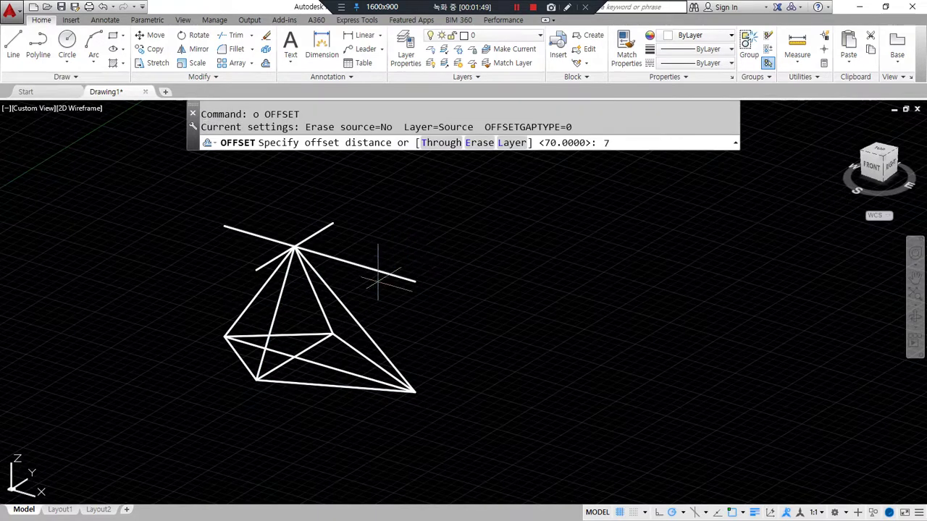
key("Return")
left_click(314, 321)
left_click(293, 357)
left_click(483, 329)
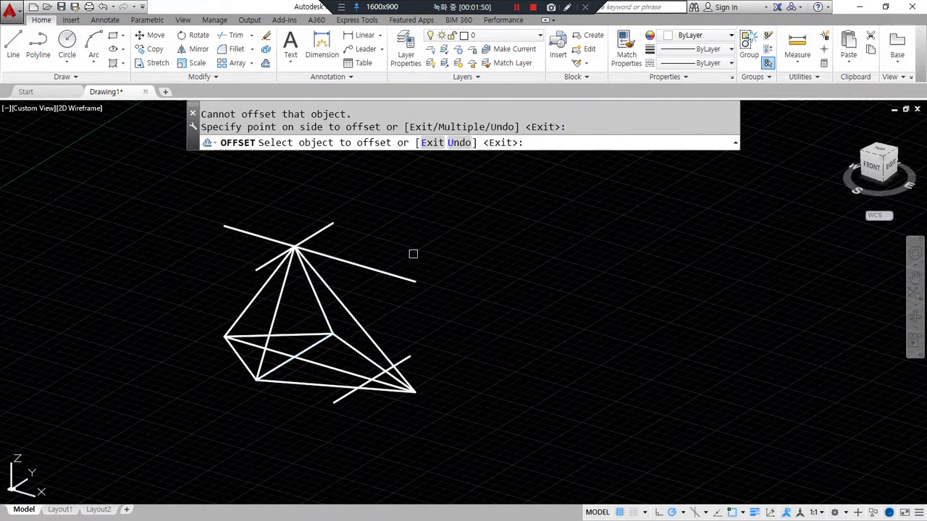
Step: Offset the short cross line at the apex by the same distance toward the long pointed end
left_click(337, 223)
left_click(336, 222)
left_click(319, 234)
left_click(430, 240)
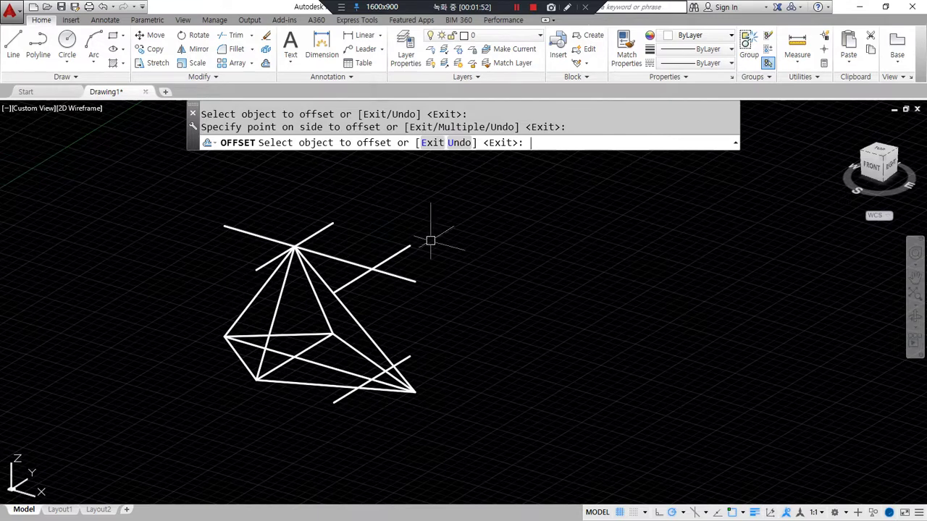
key("Return")
Step: Connect the matching ends of the base and apex offset lines with two vertical lines to form a closed frame
type("l")
key("Return")
left_click(410, 356)
left_click(410, 246)
key("Return")
key("Return")
left_click(333, 293)
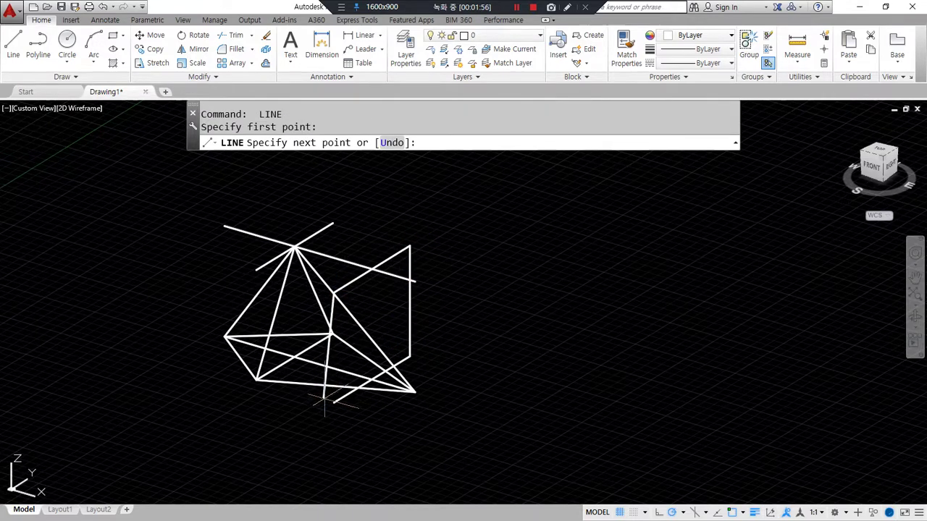
left_click(333, 401)
key("Return")
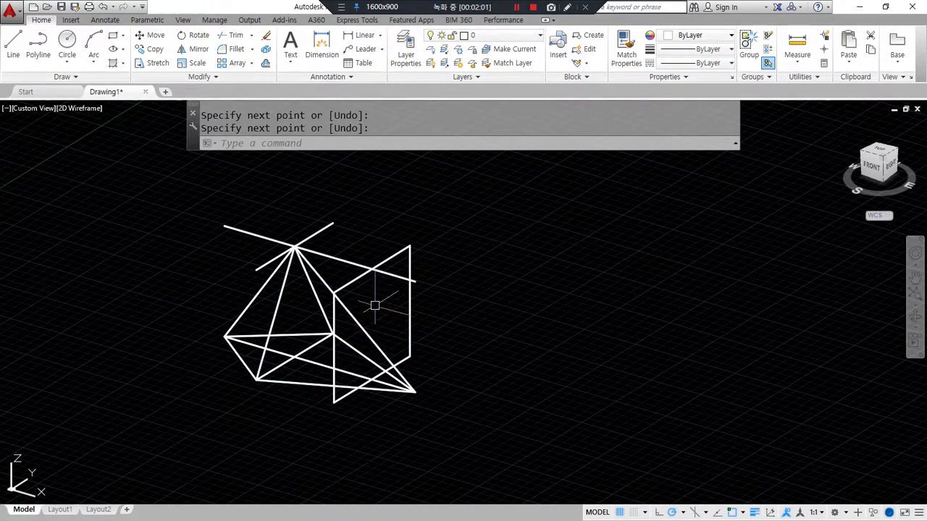
Step: Draw a vertical line between the midpoints of the upper and lower offset lines
type("l")
key("Return")
left_click(372, 269)
left_click(371, 391)
mouse_move(405, 377)
middle_mouse_down("shift")
mouse_move(261, 371)
mouse_move(377, 389)
mouse_move(494, 378)
mouse_move(413, 346)
middle_mouse_up("shift")
mouse_move(560, 316)
left_mouse_down()
mouse_move(445, 341)
mouse_move(568, 384)
mouse_move(550, 310)
left_mouse_up()
left_click_drag(421, 352, 556, 426)
mouse_move(502, 436)
left_mouse_down()
mouse_move(585, 326)
mouse_move(537, 423)
left_mouse_up()
left_click_drag(343, 399, 273, 330)
key("Escape")
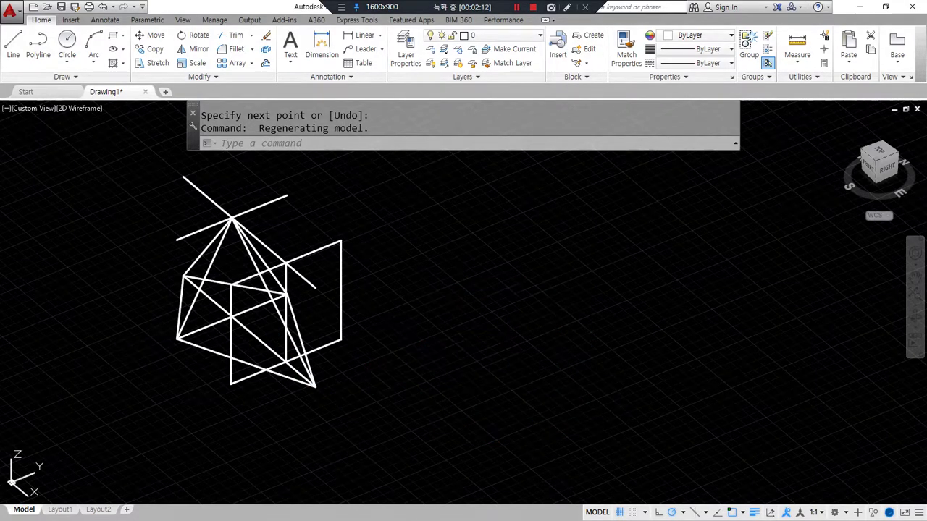
Step: Switch to the Notepad command notes, review the ALign entry, and return to AutoCAD
key("alt+Tab")
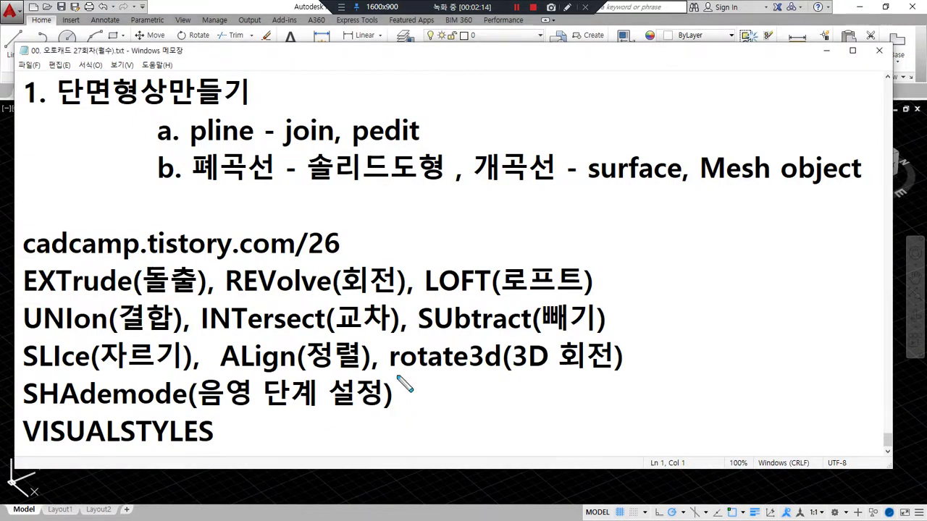
left_click_drag(224, 376, 368, 378)
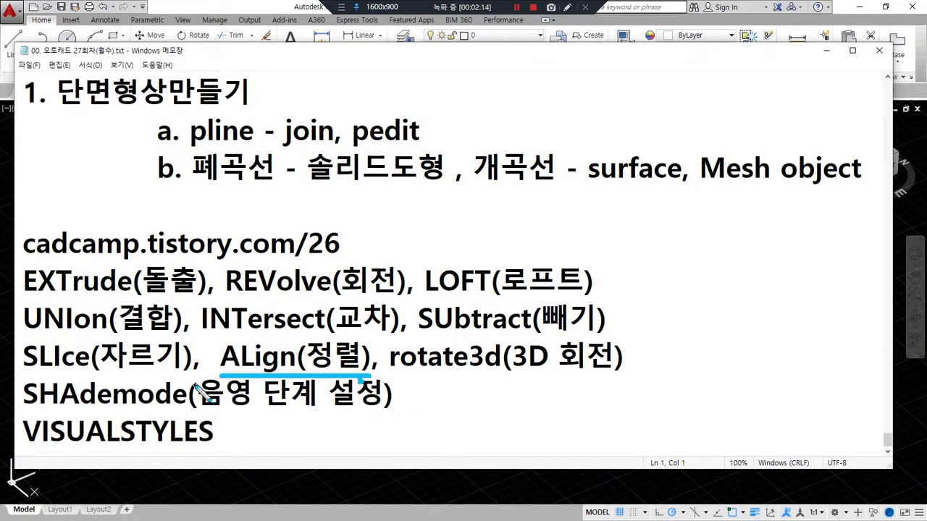
left_click_drag(242, 377, 377, 380)
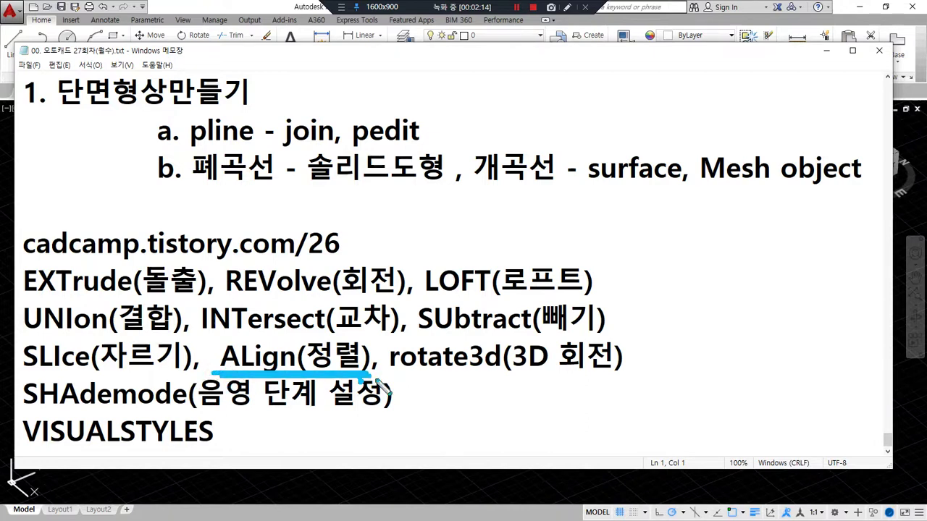
key("alt+Tab")
Step: Draw a larger rectangle and a separate narrow rectangle in the empty area beside the pyramid
type("rec")
key("Return")
left_click(522, 386)
left_click(506, 337)
key("space")
left_click(595, 313)
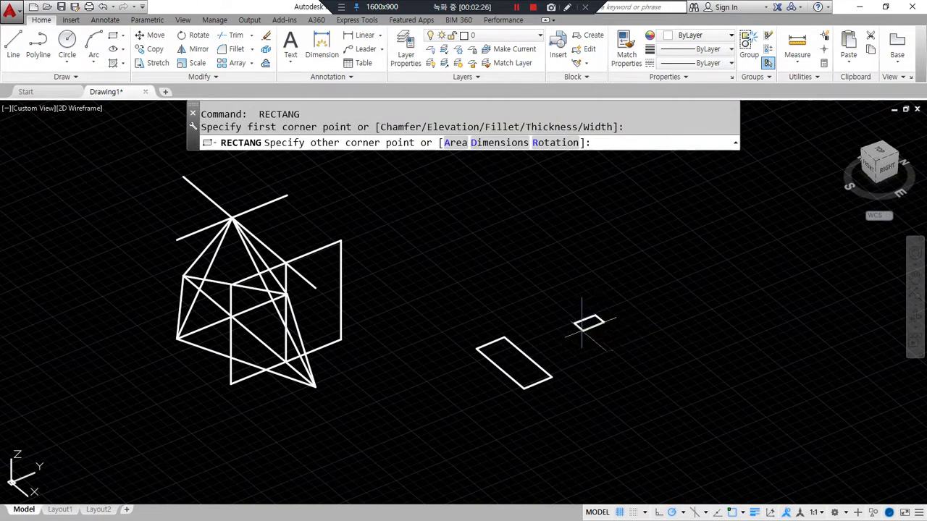
left_click(557, 339)
Step: Try aligning the narrow rectangle's near long edge to the large rectangle's facing long edge by two point pairs without scaling, and undo it
scroll(556, 339, "up", 3)
scroll(492, 370, "up", 2)
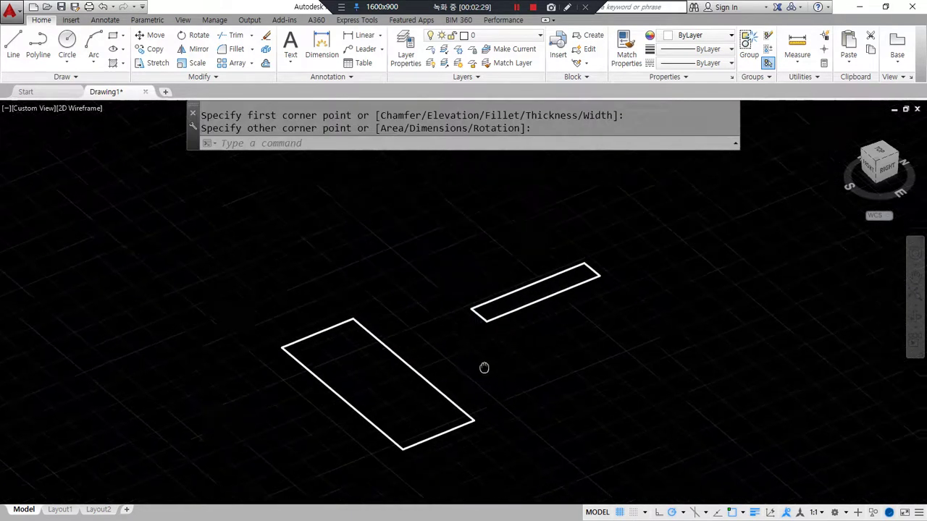
type("al")
key("Return")
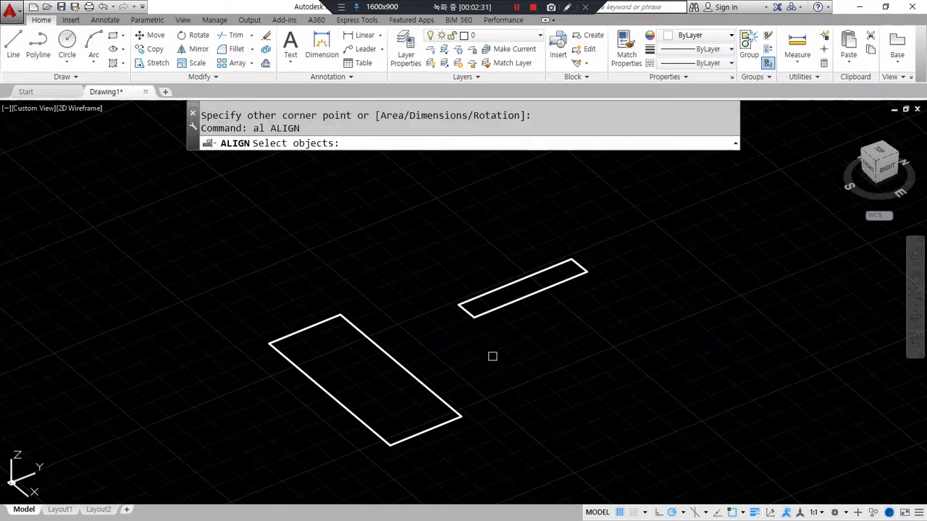
left_click(500, 307)
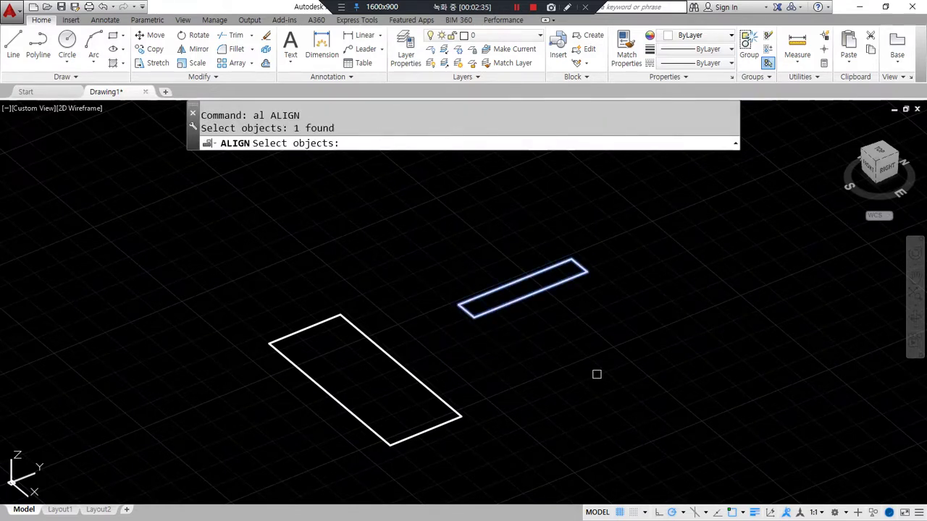
key("Return")
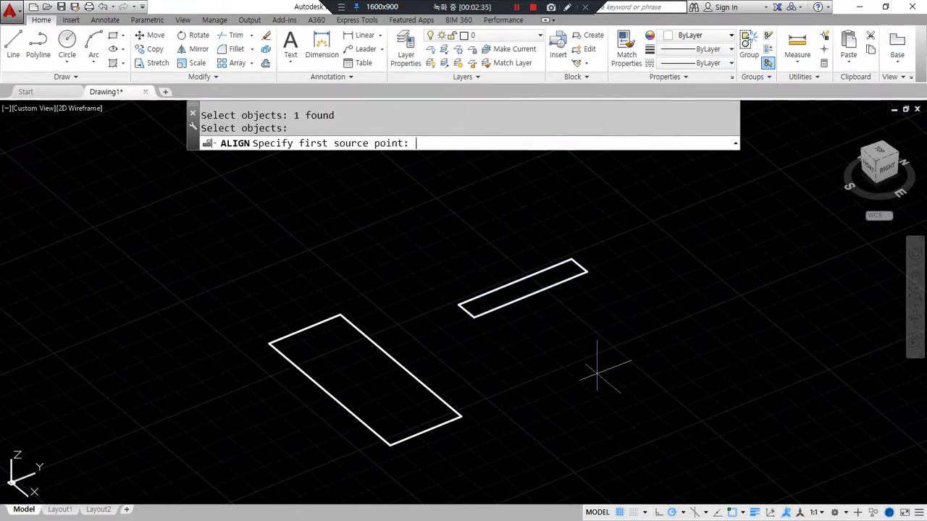
left_click(474, 318)
left_click(341, 315)
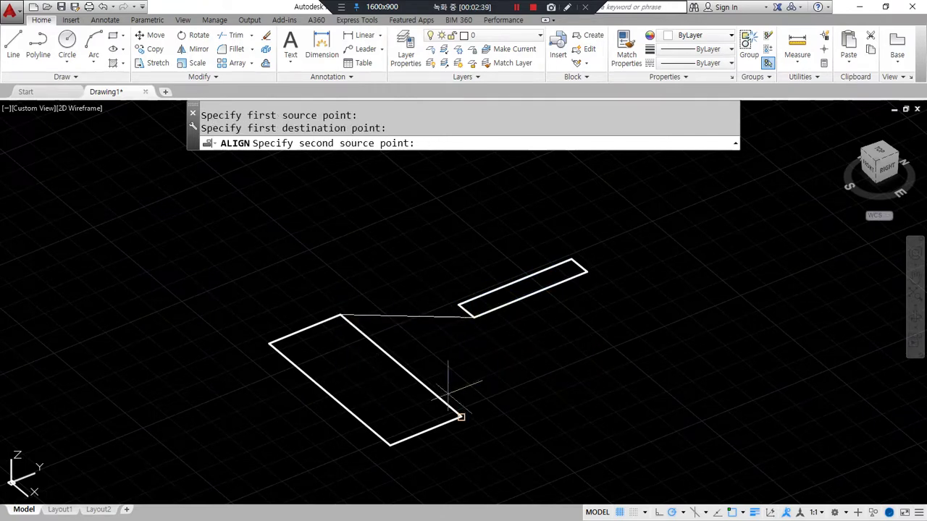
left_click(586, 272)
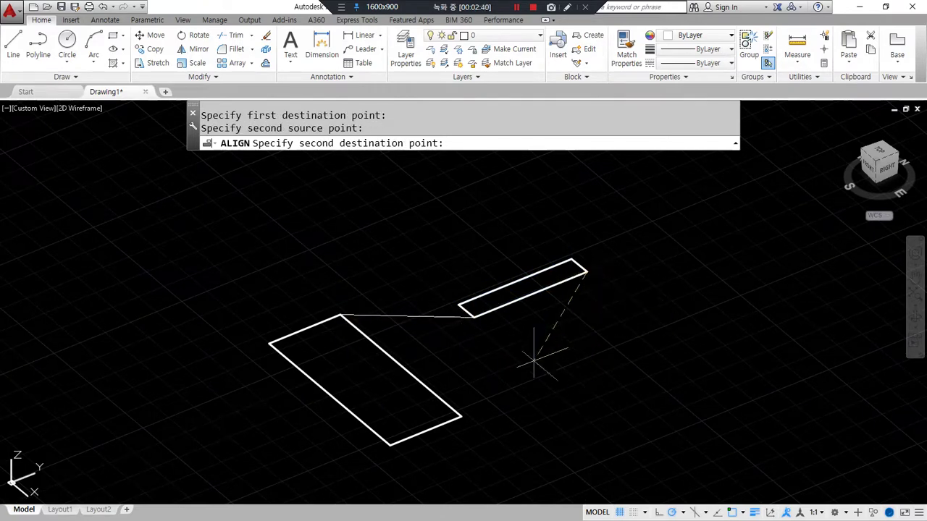
left_click(460, 417)
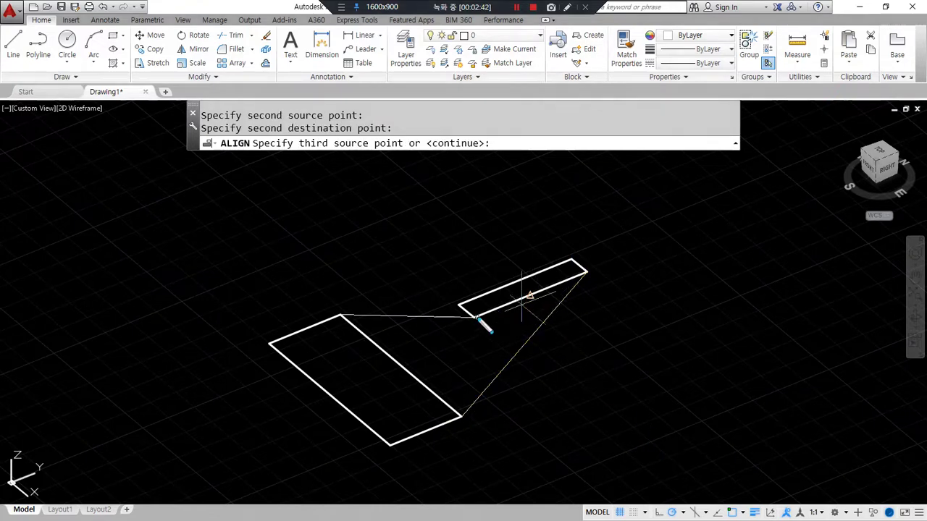
mouse_move(494, 305)
left_mouse_down()
mouse_move(588, 284)
mouse_move(486, 319)
left_mouse_up()
mouse_move(380, 315)
left_mouse_down()
mouse_move(347, 321)
mouse_move(475, 429)
mouse_move(373, 300)
left_mouse_up()
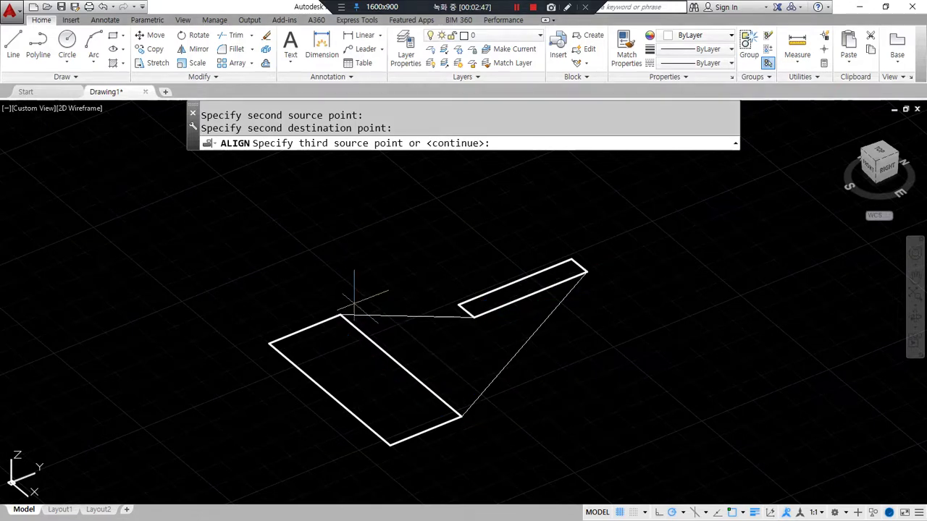
key("Return")
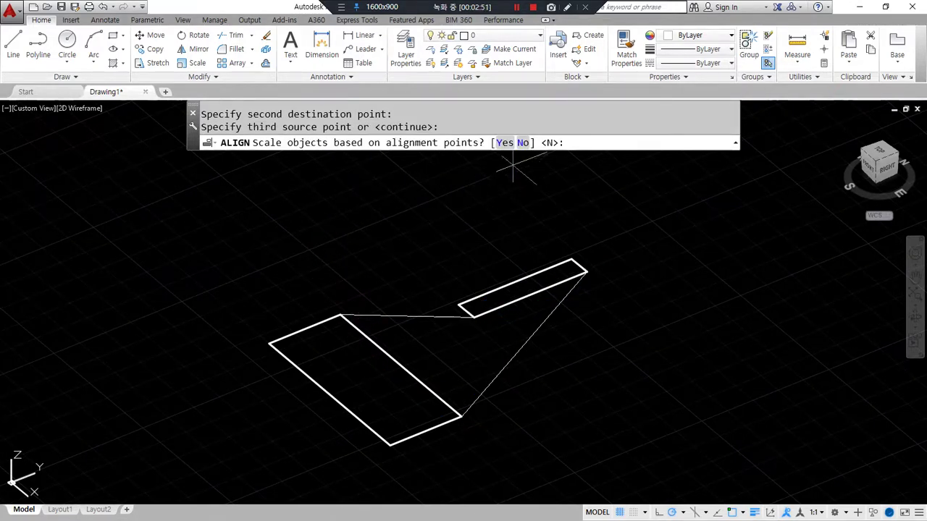
key("Return")
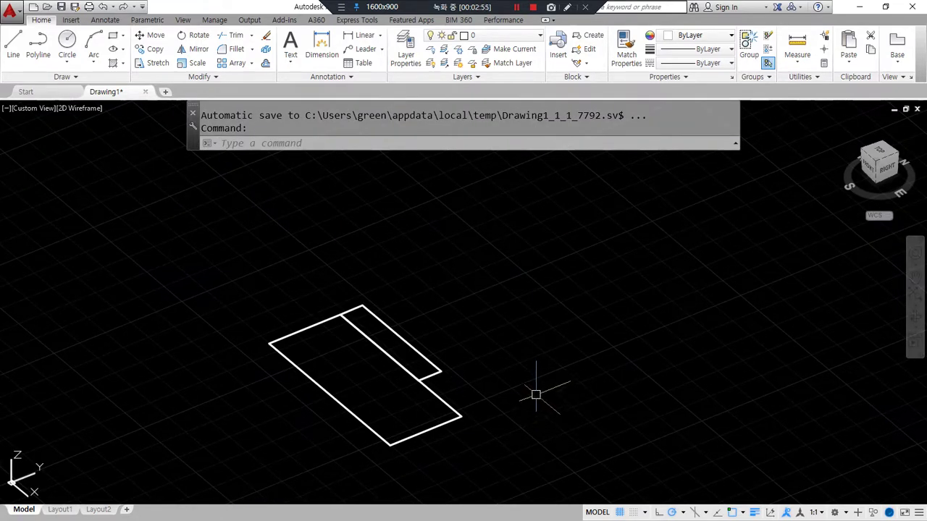
key("ctrl+z")
Step: Repeat the two-point alignment of the narrow rectangle's long edge, choosing No for scaling by alignment points, and undo it
type("al")
key("Return")
left_click(486, 310)
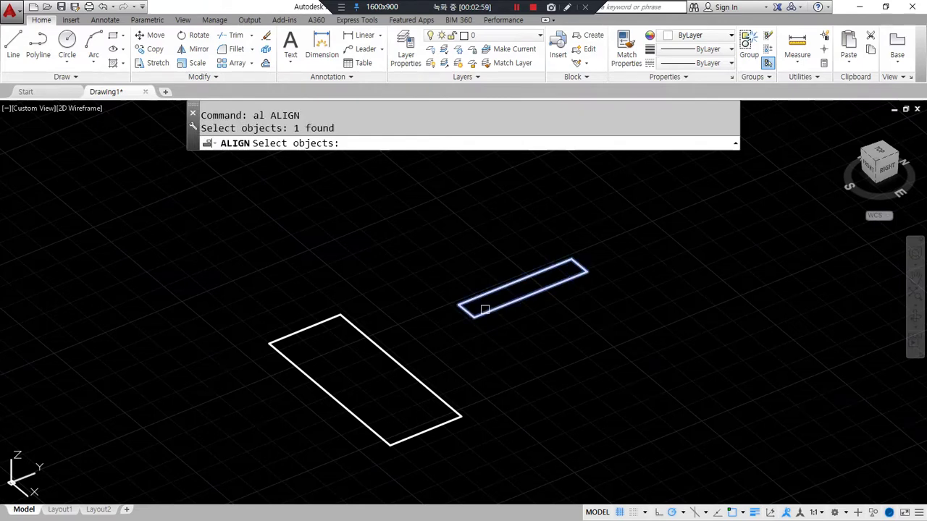
key("Return")
left_click(474, 315)
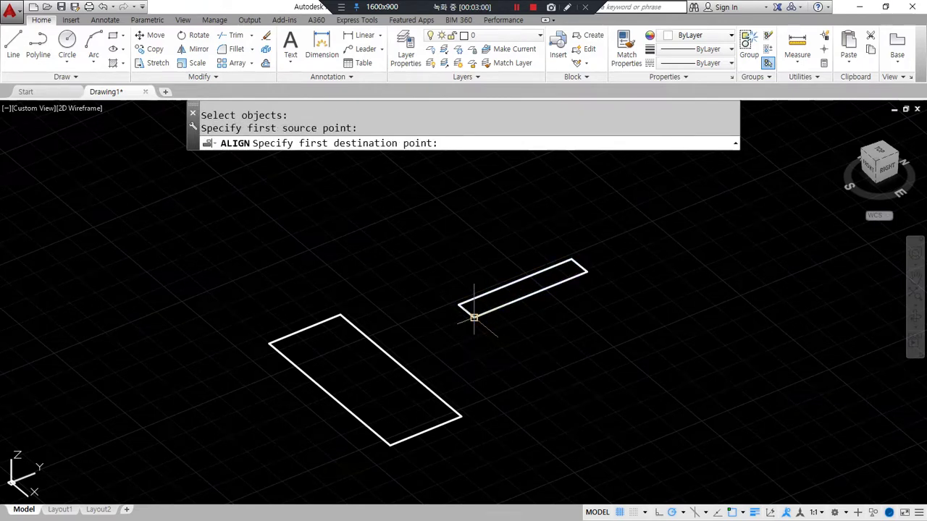
left_click(339, 315)
left_click(586, 272)
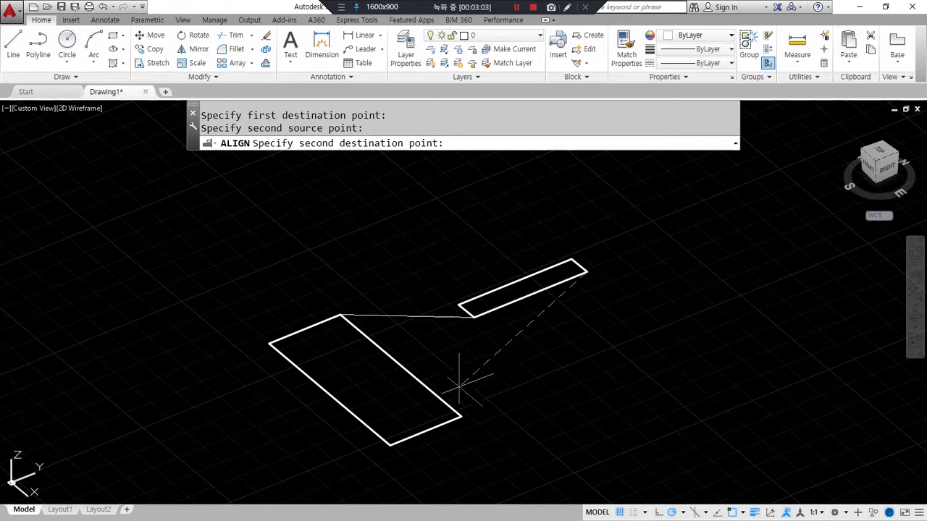
left_click(461, 417)
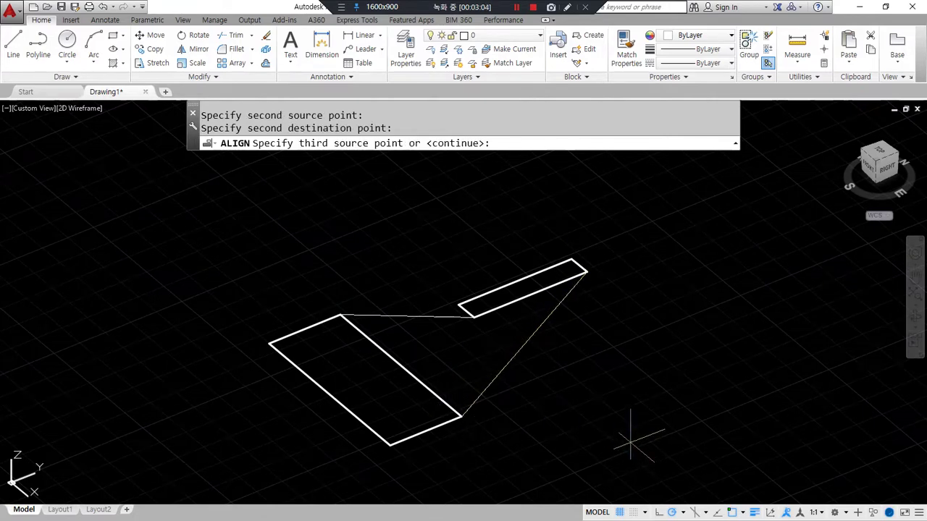
key("Return")
mouse_move(268, 155)
left_mouse_down()
mouse_move(440, 124)
mouse_move(458, 145)
left_mouse_up()
key("ctrl+z")
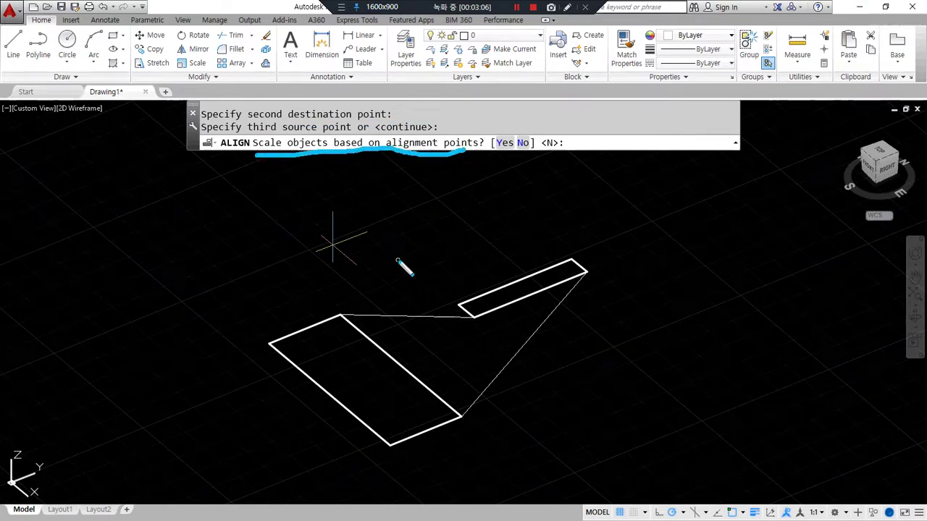
left_click_drag(404, 362, 480, 416)
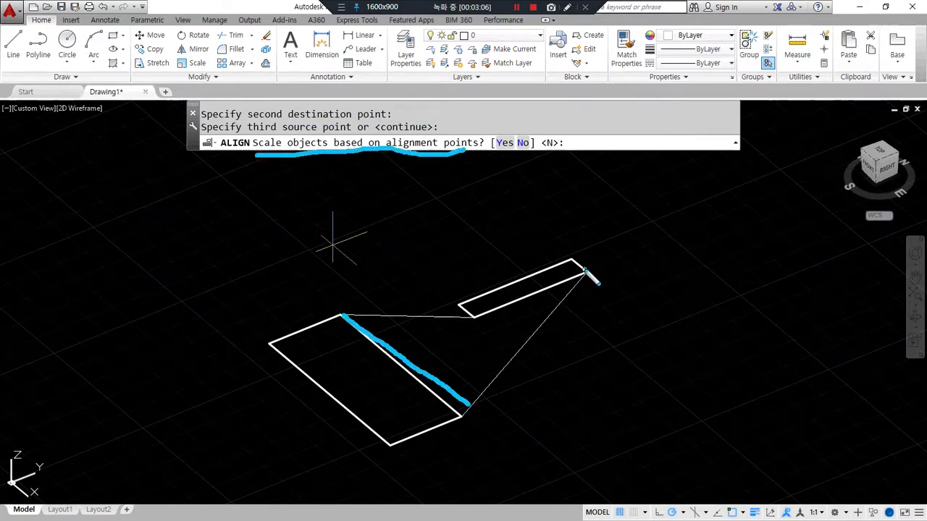
left_click_drag(483, 318, 589, 278)
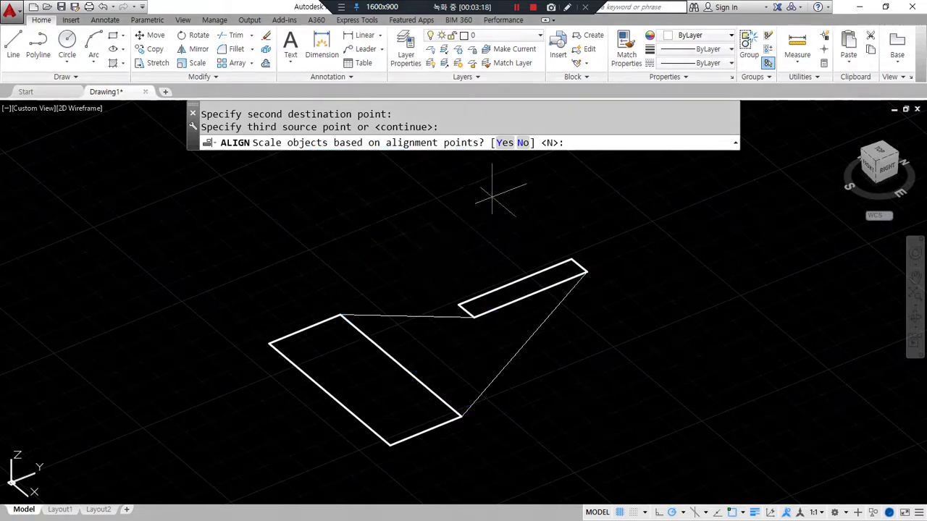
left_click(522, 143)
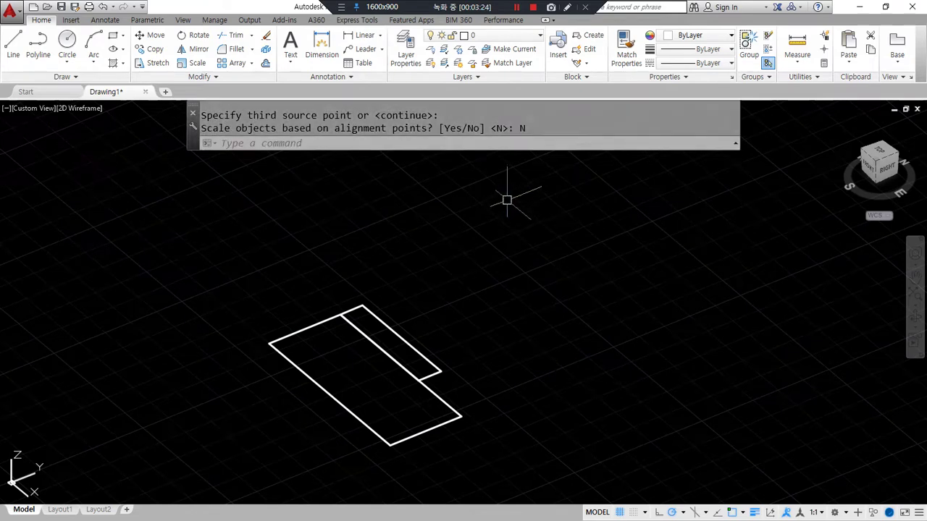
key("ctrl+z")
Step: Try aligning the narrow rectangle's near short edge to the large rectangle's facing long edge with scaling set to Yes, and undo it
type("al")
key("Return")
left_click(475, 296)
key("Return")
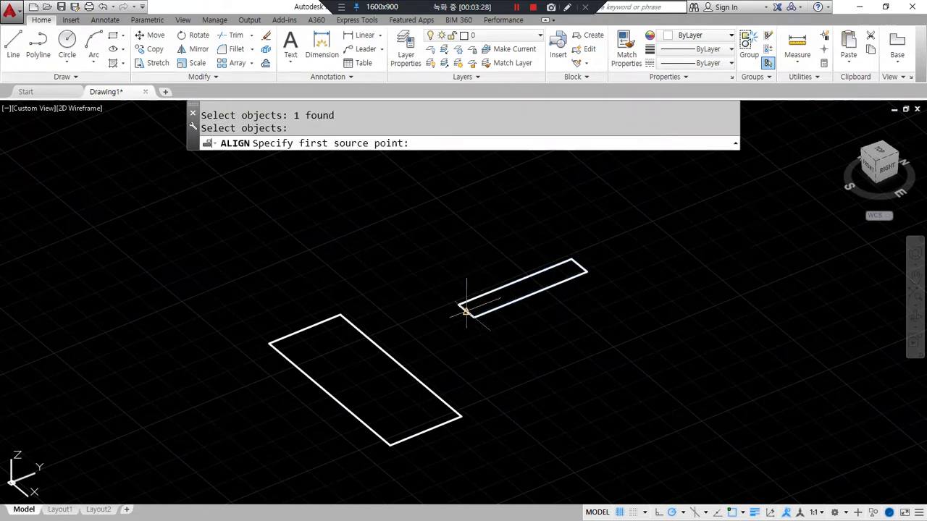
left_click(458, 305)
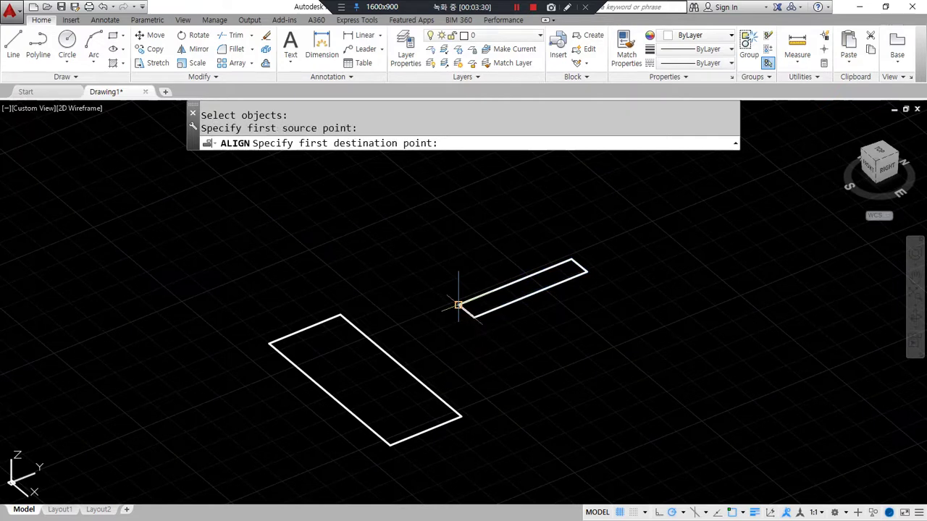
left_click(339, 315)
left_click(473, 318)
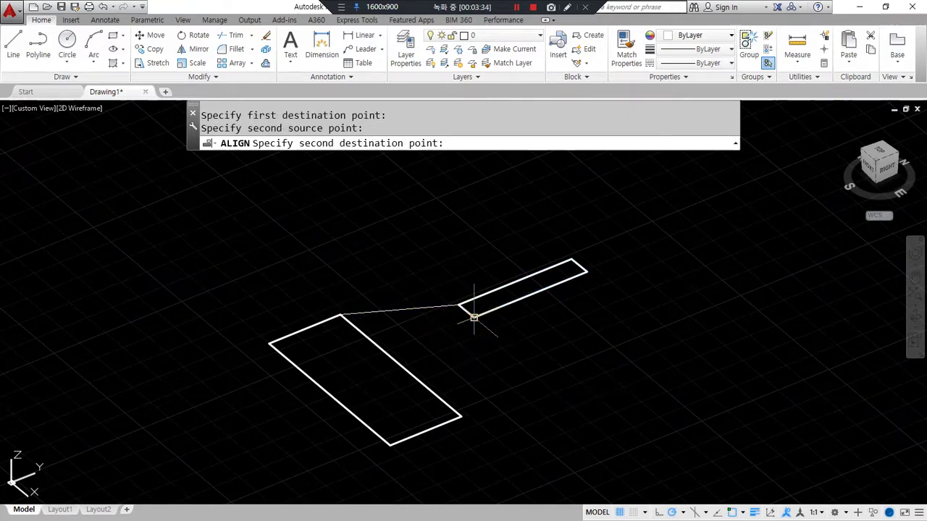
left_click(461, 418)
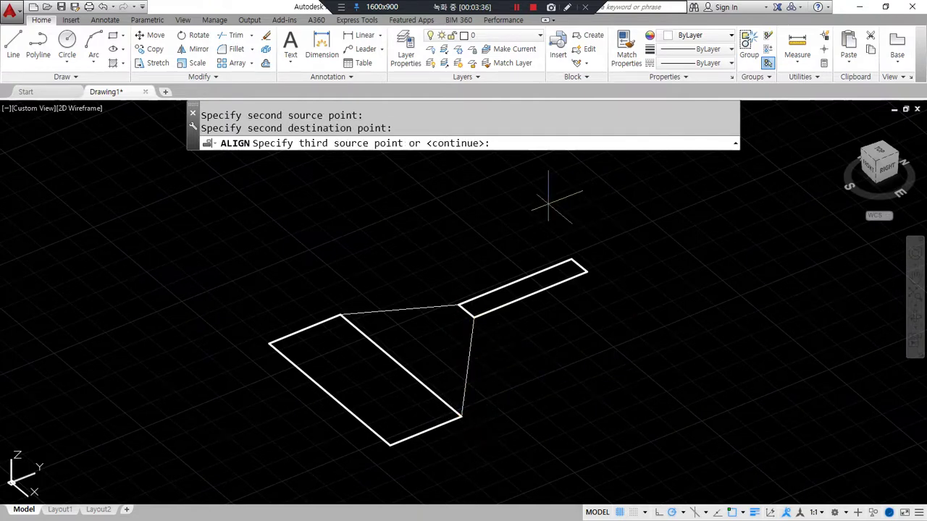
key("Return")
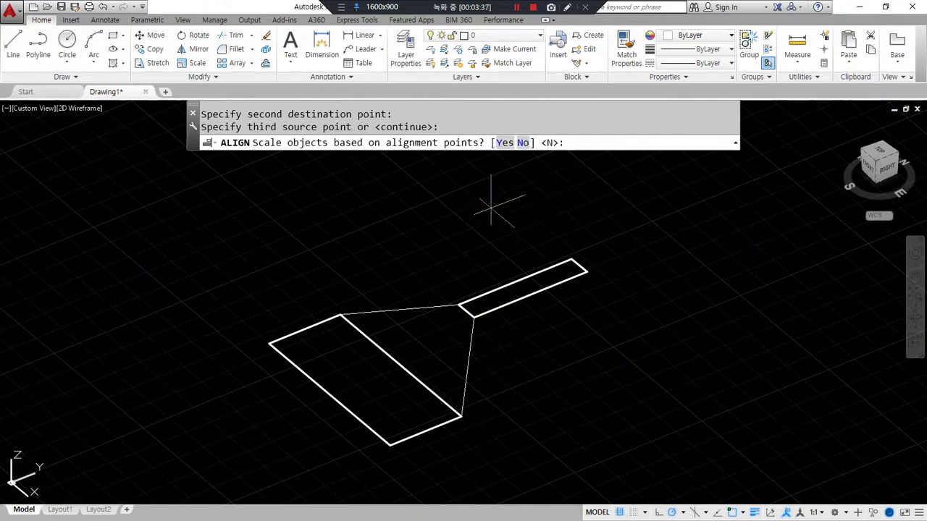
left_click_drag(469, 318, 484, 334)
mouse_move(426, 399)
left_mouse_down()
mouse_move(381, 300)
mouse_move(345, 371)
left_mouse_up()
key("Escape")
left_click(505, 142)
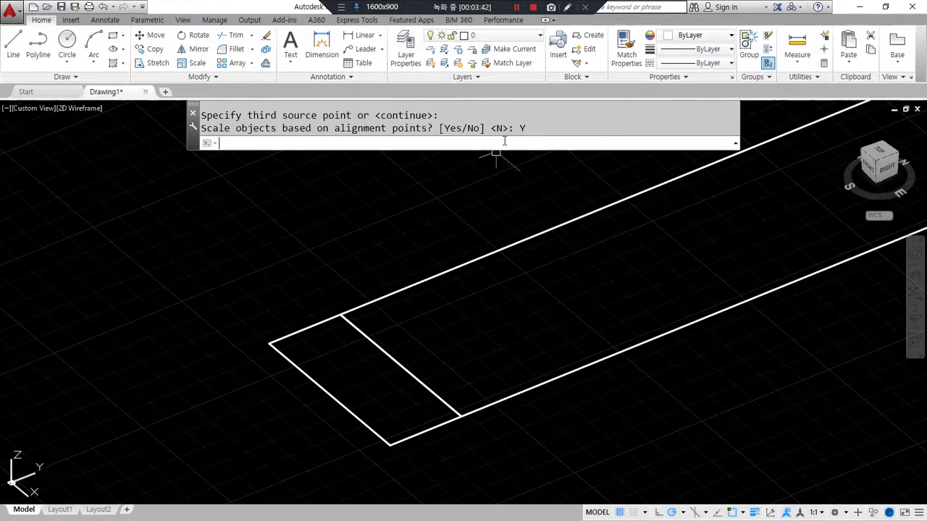
scroll(471, 287, "down", 4)
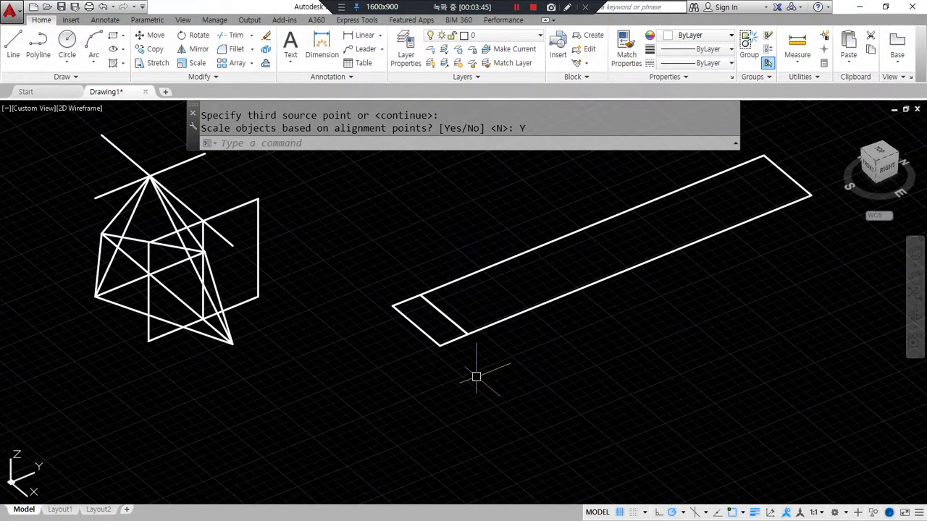
key("ctrl+z")
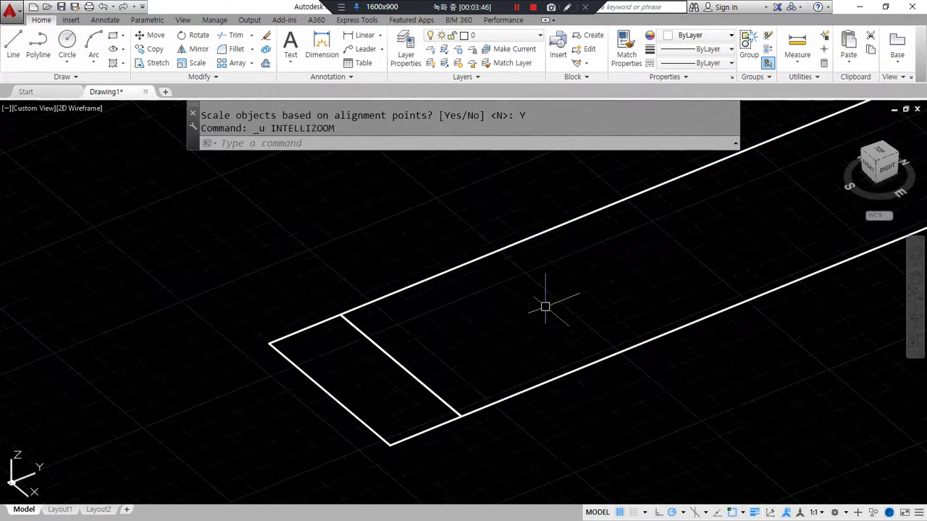
key("ctrl+z")
Step: Try aligning the narrow rectangle's near long edge to the large rectangle's facing long edge with scaling set to Yes, and undo it
type("al")
key("Return")
left_click(504, 308)
key("Return")
left_click(473, 317)
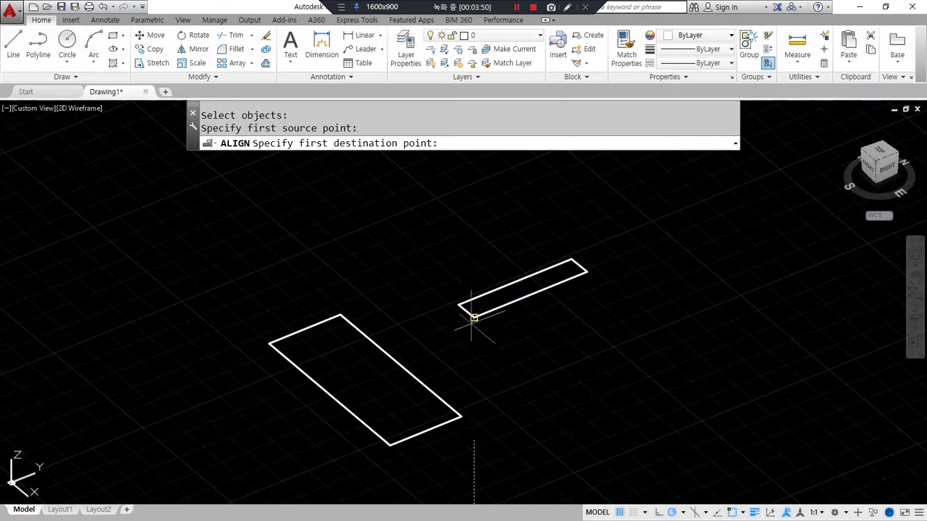
left_click(340, 315)
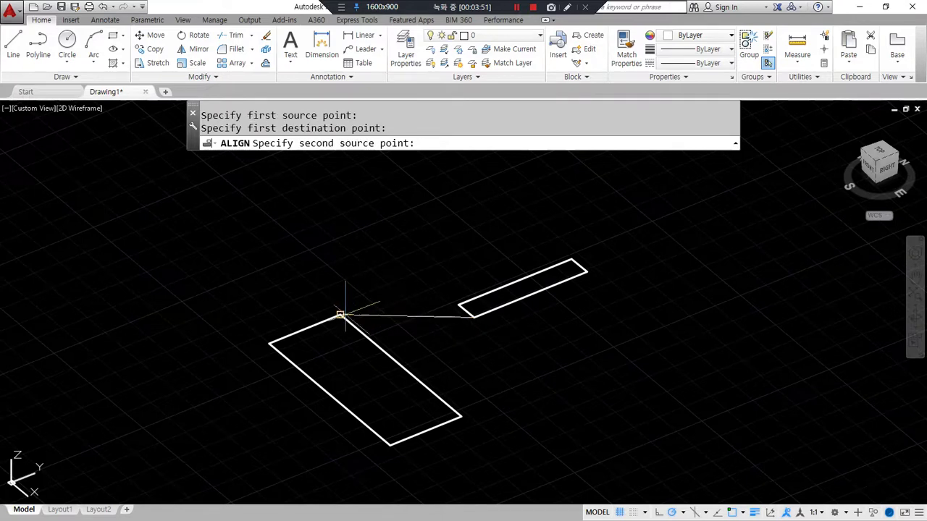
left_click(586, 271)
left_click(461, 418)
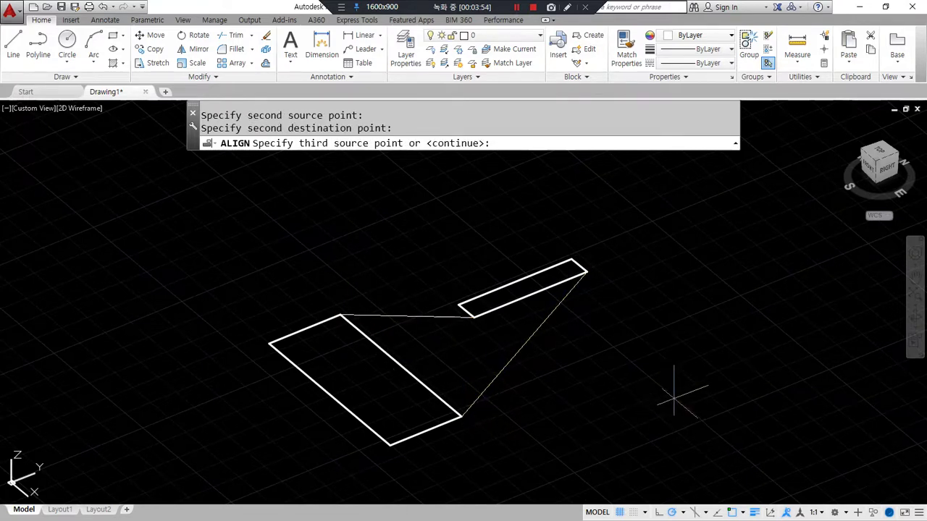
key("Return")
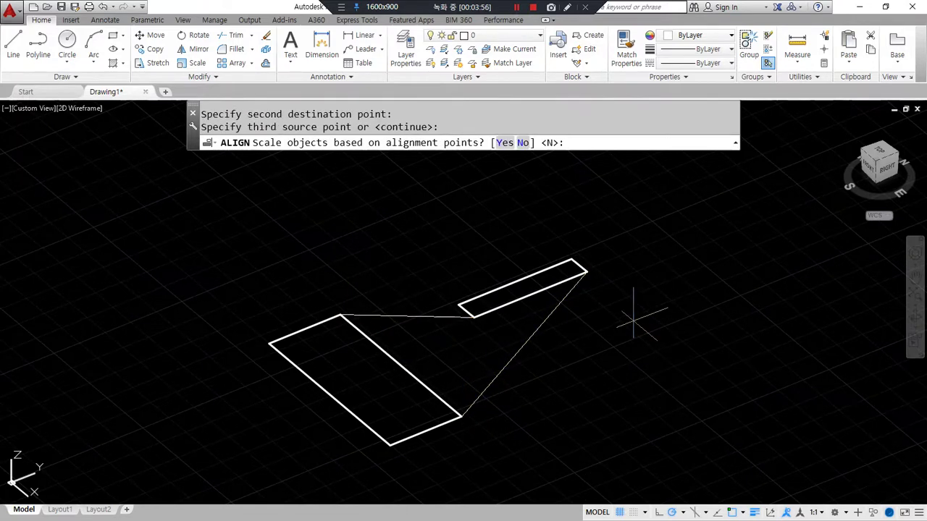
left_click(505, 144)
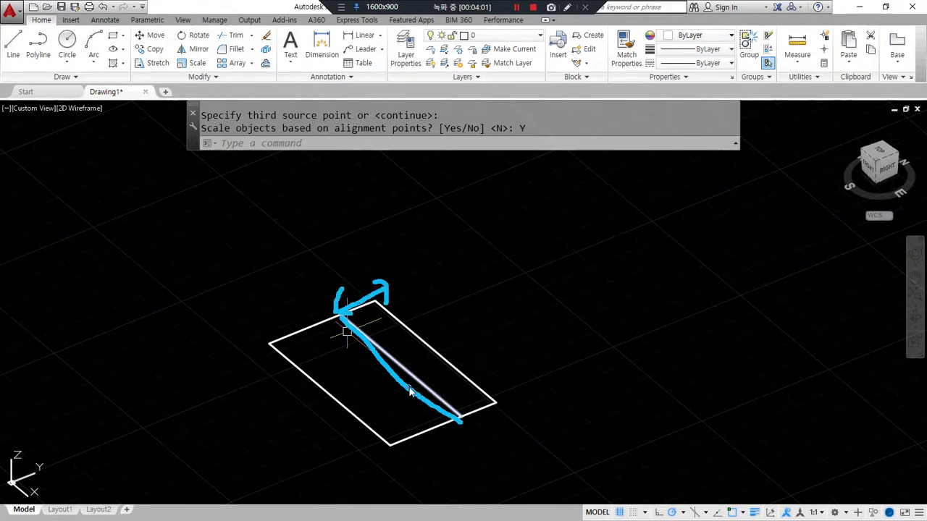
key("ctrl+z")
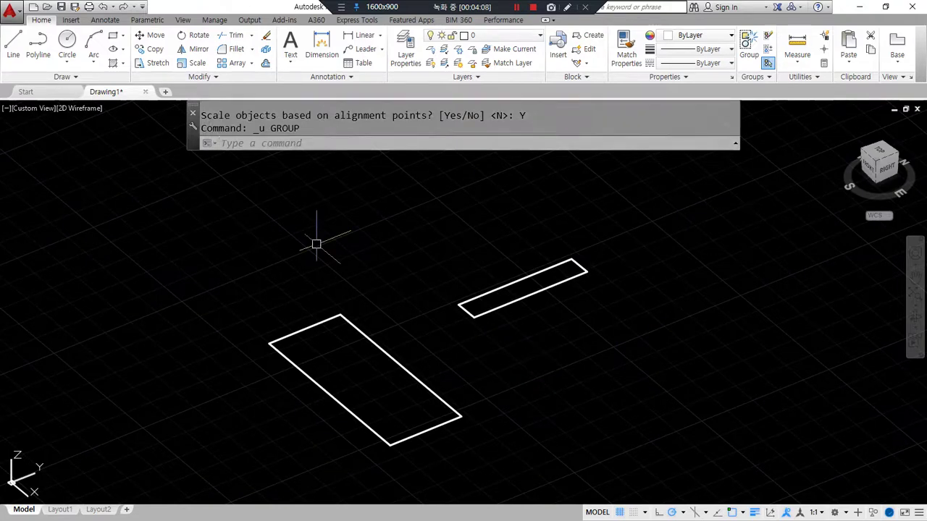
Step: Extrude the large rectangle upward into a tall box and the narrow rectangle into a lower box
type("ext")
key("Return")
left_click(362, 334)
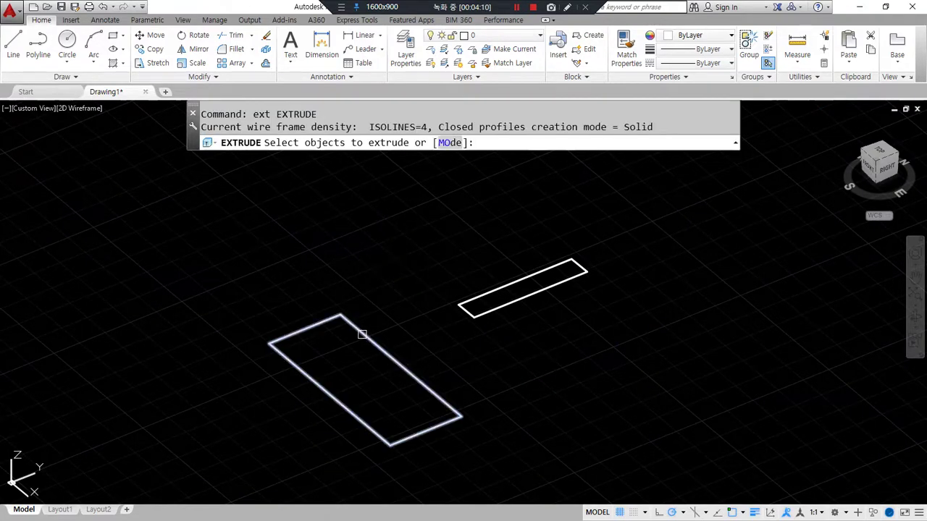
key("Return")
left_click(353, 282)
key("Return")
left_click(467, 312)
key("Return")
left_click(472, 224)
middle_click_drag(514, 352, 395, 343, "shift")
mouse_move(488, 315)
left_mouse_down()
mouse_move(544, 310)
mouse_move(531, 331)
left_mouse_up()
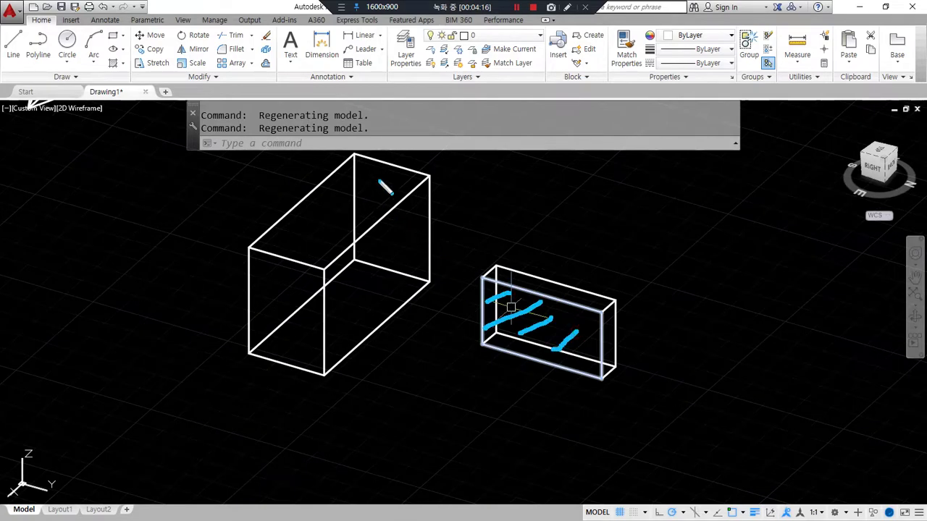
left_click_drag(422, 186, 379, 291)
left_click_drag(437, 235, 400, 307)
left_click_drag(375, 239, 342, 311)
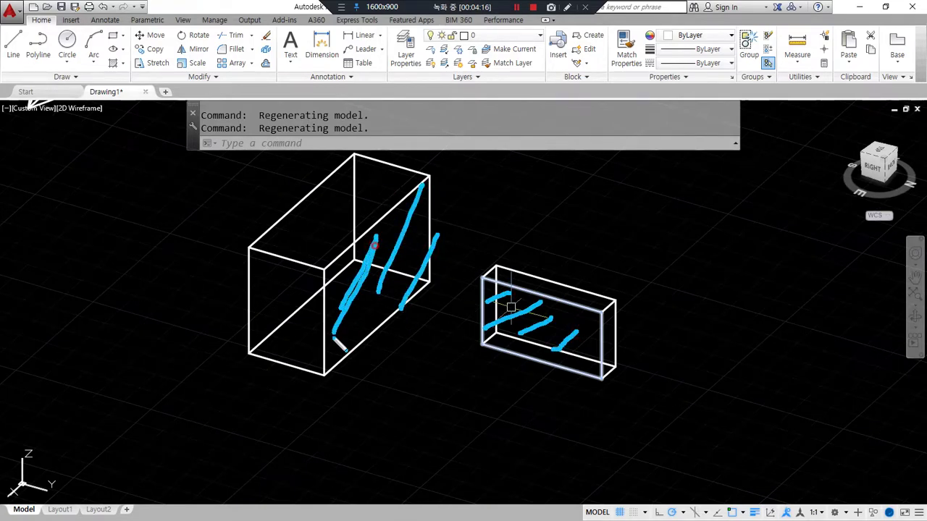
left_click_drag(563, 324, 407, 303)
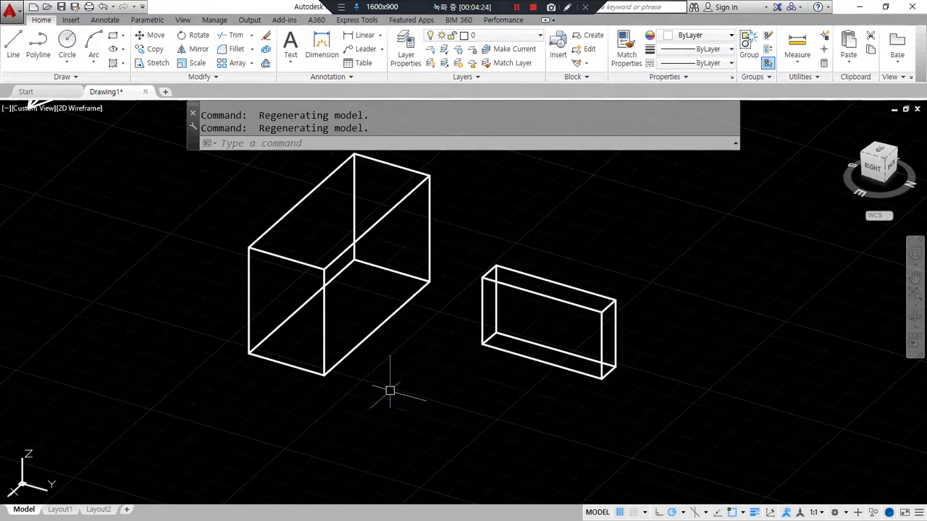
Step: Try aligning the small box's long side face to the large box's facing side by three corner pairs, matching their upper edges, and undo it
type("al")
key("Return")
left_click(495, 348)
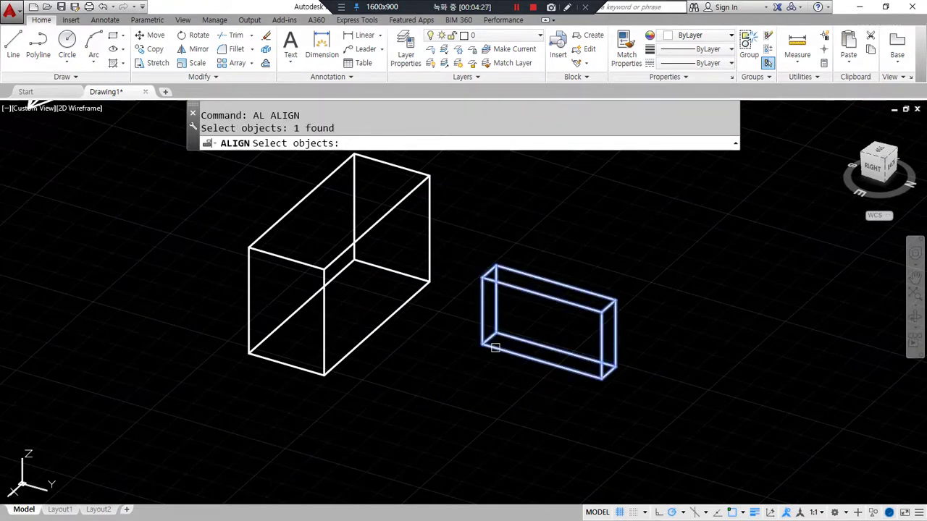
key("Return")
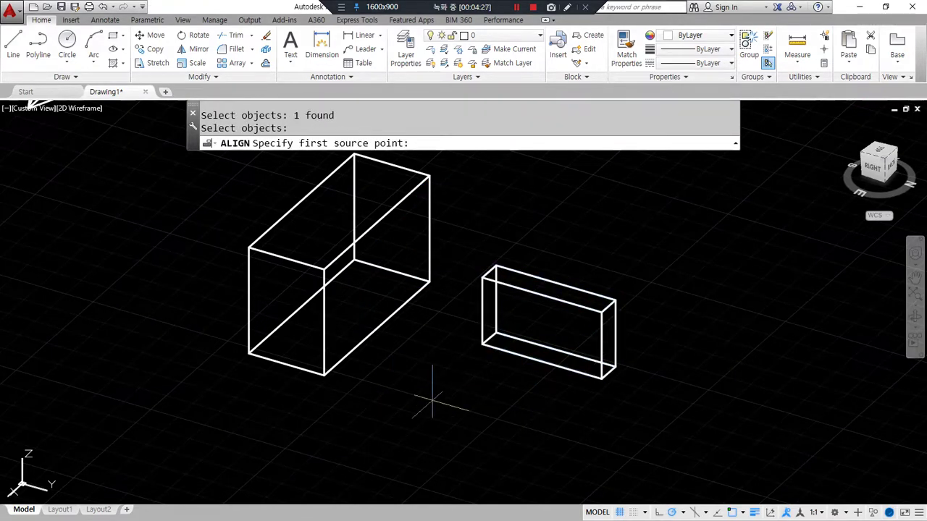
left_click(482, 278)
left_click(430, 176)
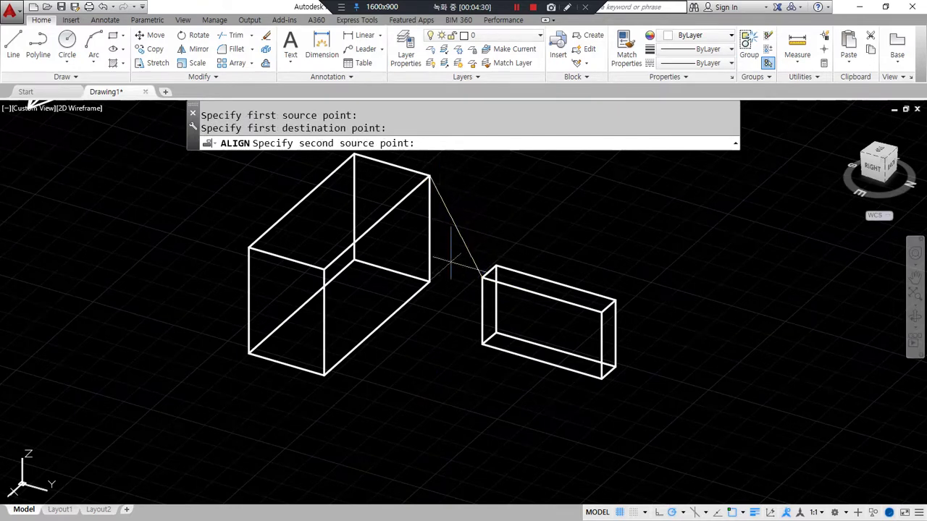
left_click(483, 344)
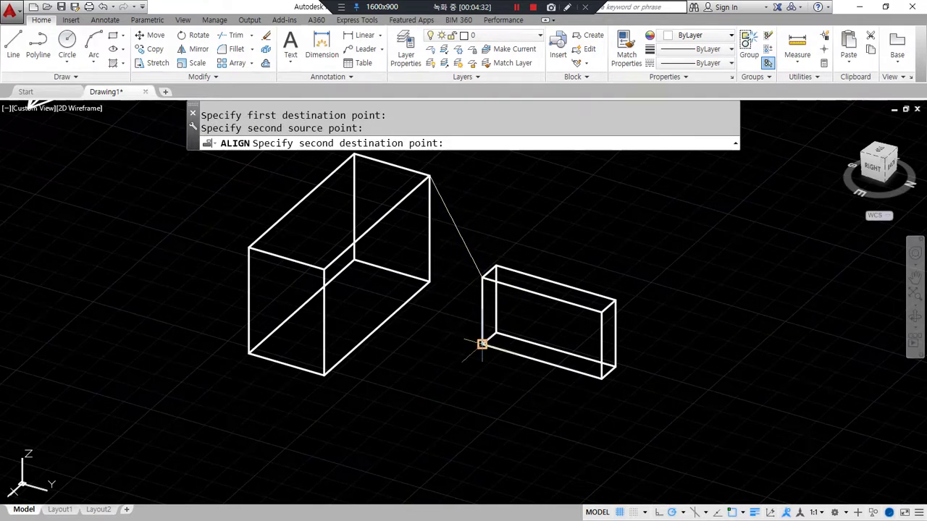
left_click(431, 281)
left_click(601, 311)
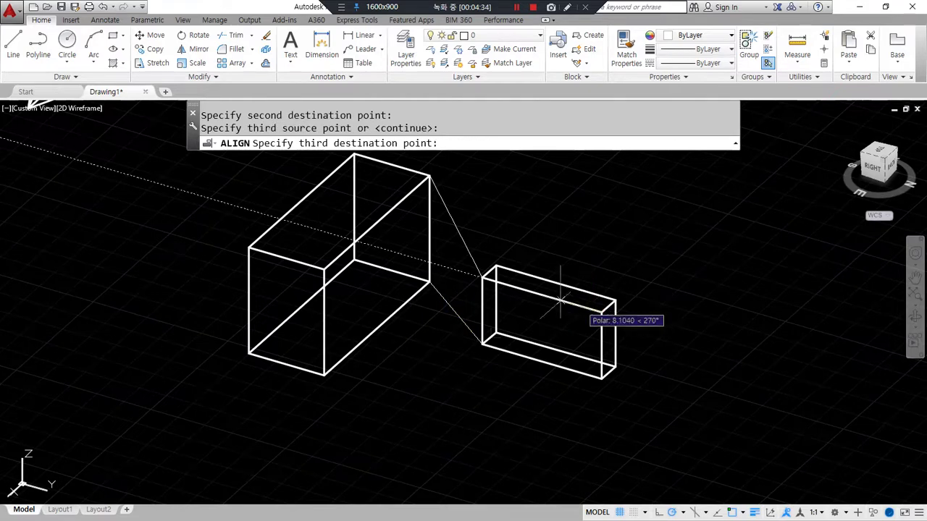
left_click(324, 270)
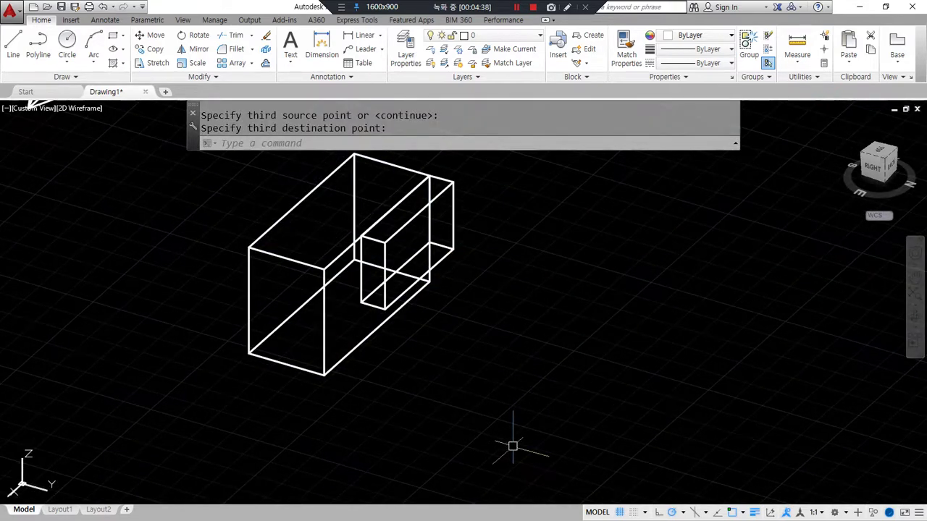
key("ctrl+z")
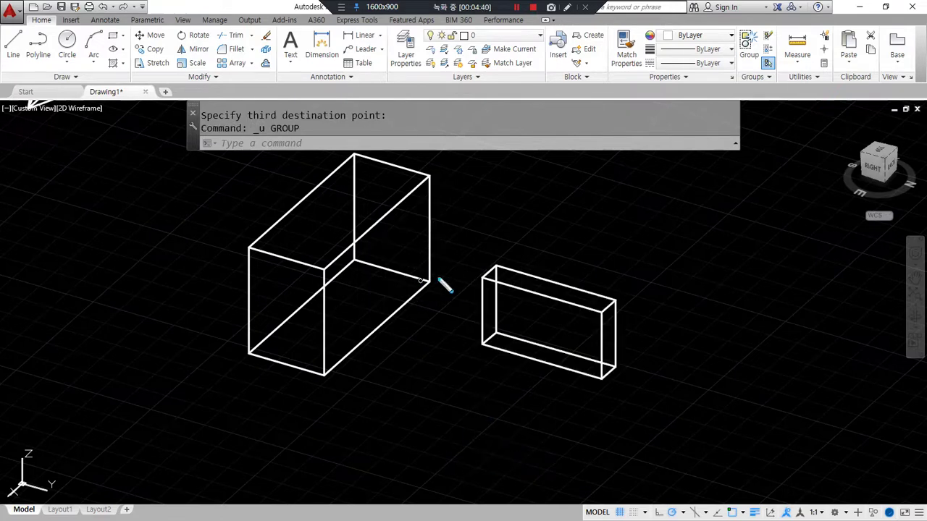
mouse_move(472, 187)
left_mouse_down()
mouse_move(424, 206)
mouse_move(371, 248)
left_mouse_up()
mouse_move(461, 225)
left_mouse_down()
mouse_move(456, 255)
mouse_move(395, 299)
left_mouse_up()
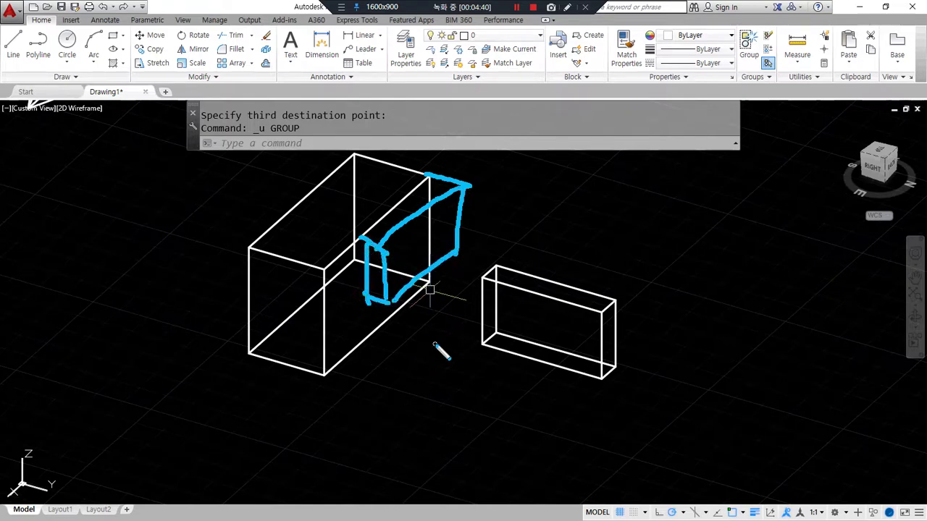
key("e")
mouse_move(489, 284)
left_mouse_down()
mouse_move(479, 287)
mouse_move(434, 182)
left_mouse_up()
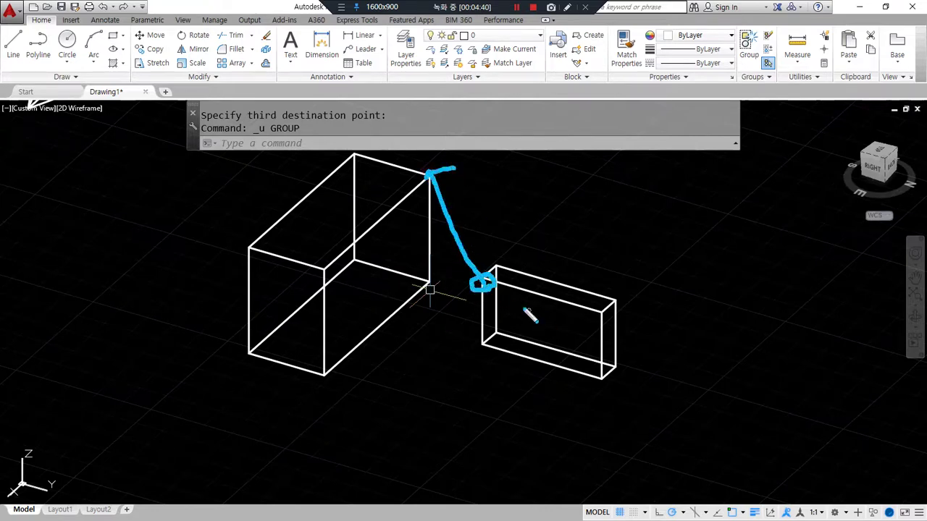
left_click_drag(612, 324, 338, 299)
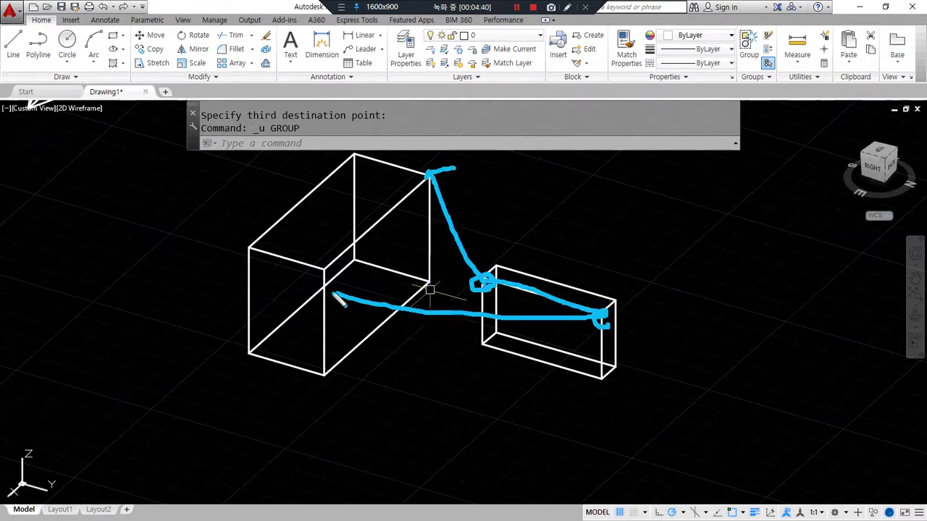
left_click_drag(431, 201, 356, 258)
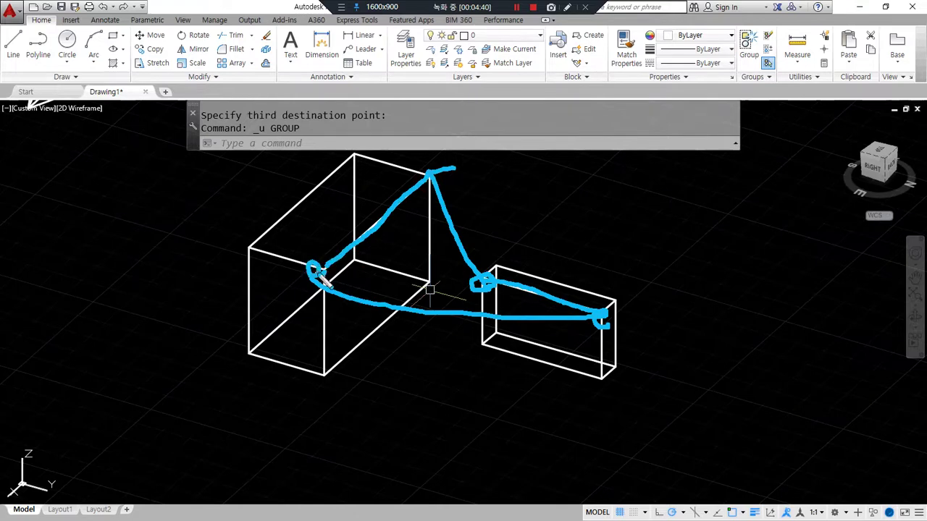
left_click_drag(428, 175, 439, 275)
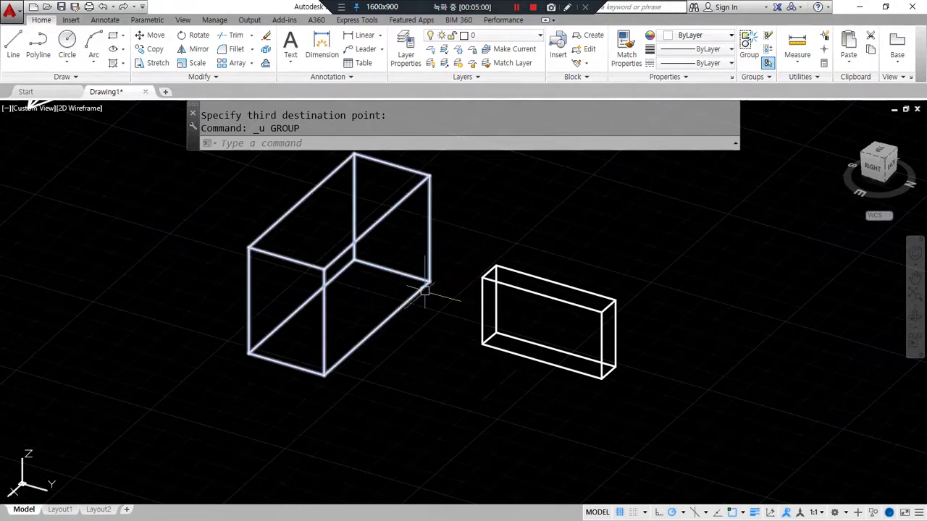
Step: Repeat the three-point alignment of the small box's long side face with the large box's upper edge, and undo it
type("al")
key("Return")
left_click(502, 282)
key("Return")
left_click(484, 278)
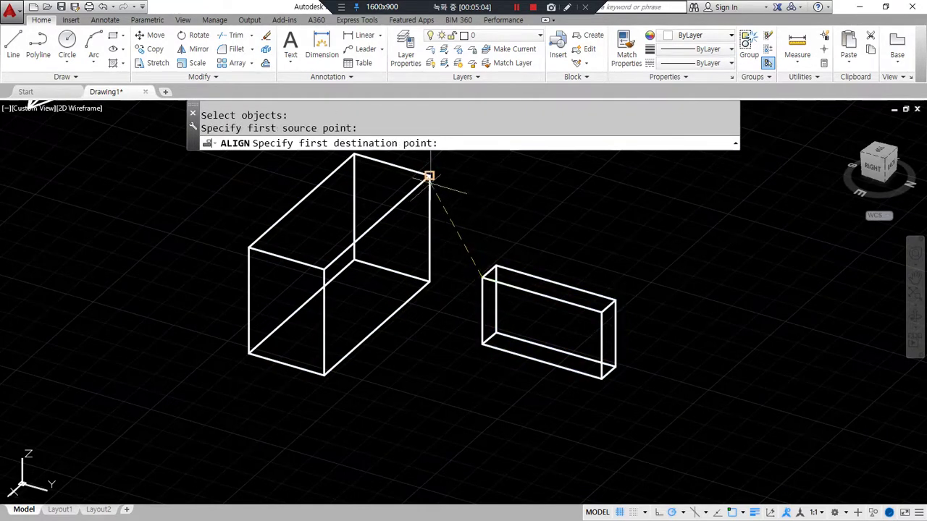
left_click(429, 176)
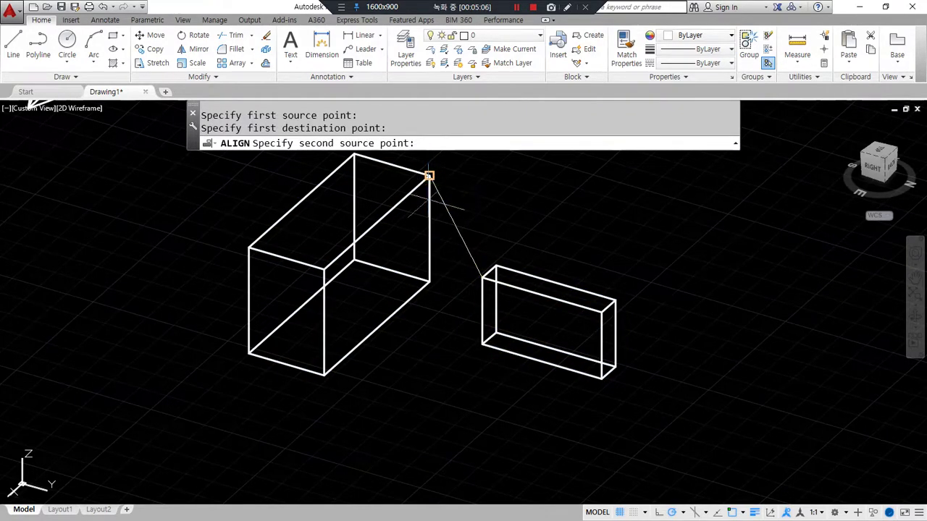
left_click(483, 343)
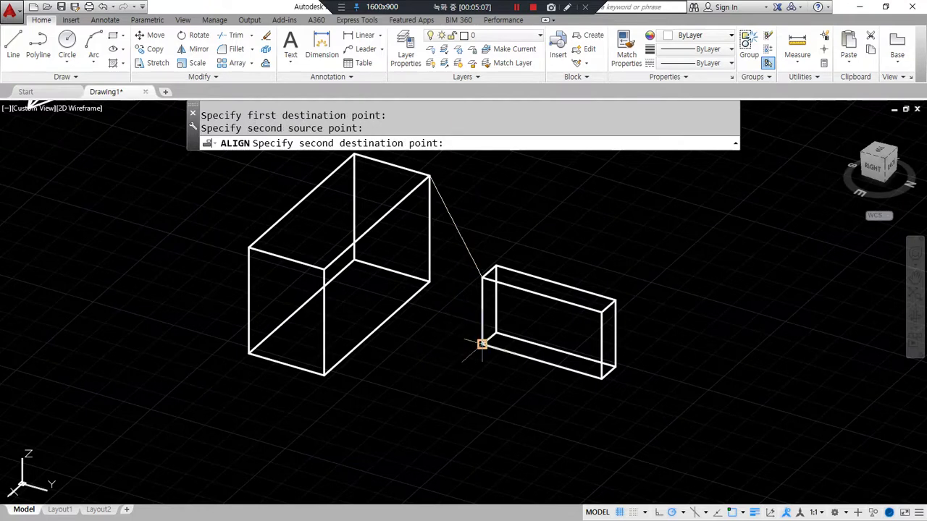
left_click(429, 281)
left_click(601, 310)
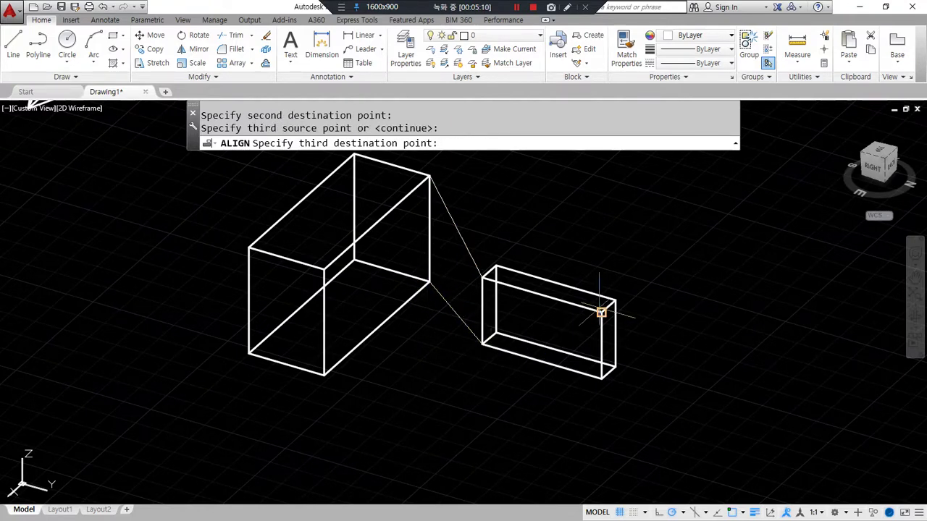
left_click(324, 269)
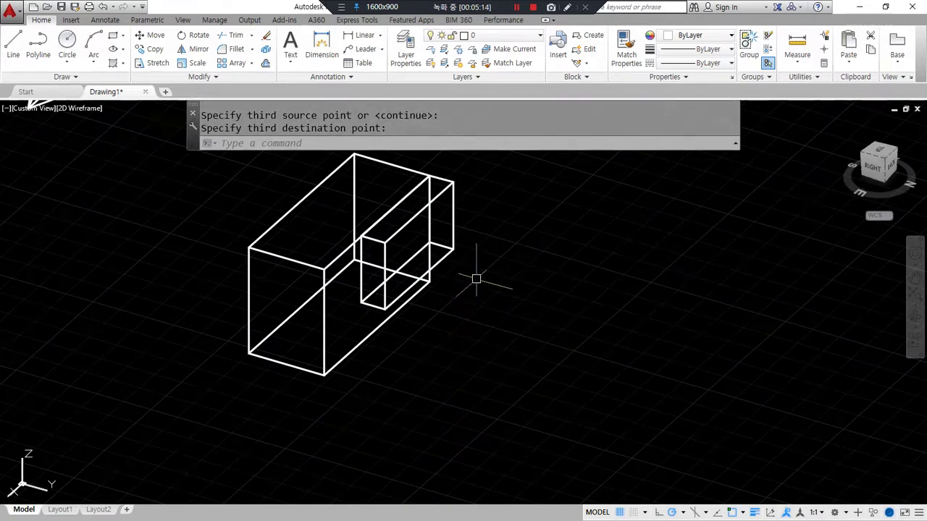
key("ctrl+z")
Step: Try aligning the small box's long side face to the large box's facing side, starting from their bottom corners and edges, and undo it
type("al")
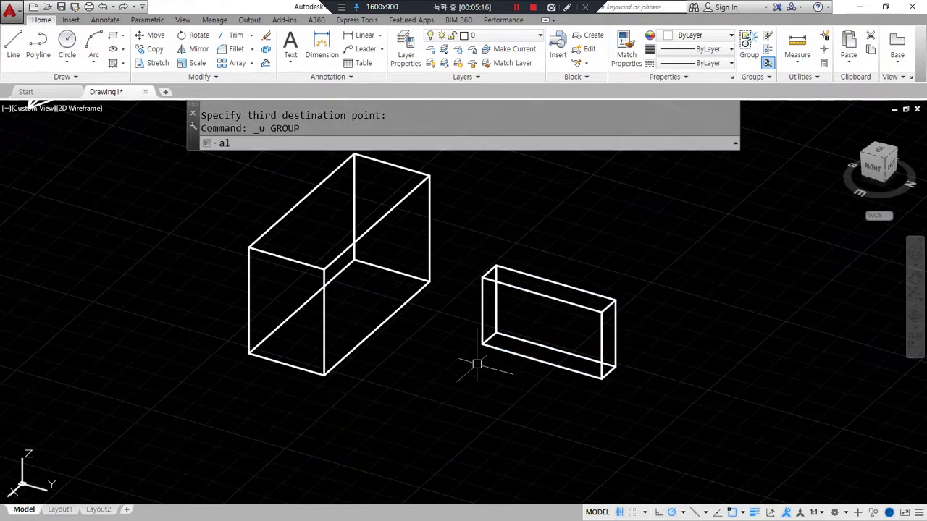
key("Return")
left_click(482, 341)
key("Return")
left_click(483, 339)
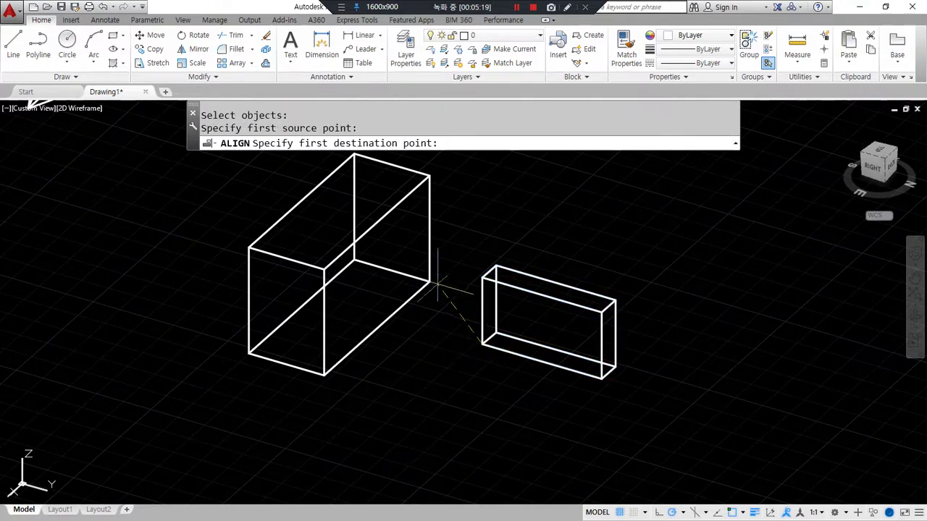
left_click(430, 281)
left_click(601, 377)
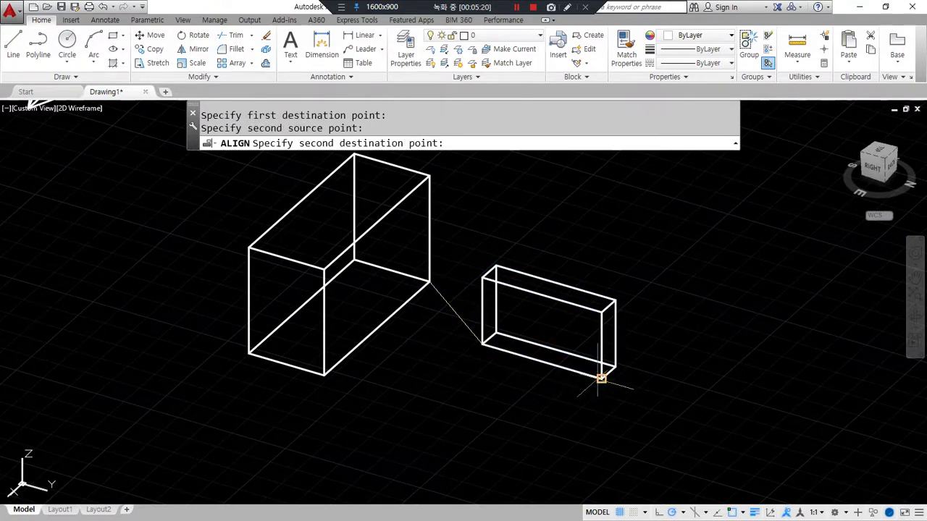
left_click(324, 374)
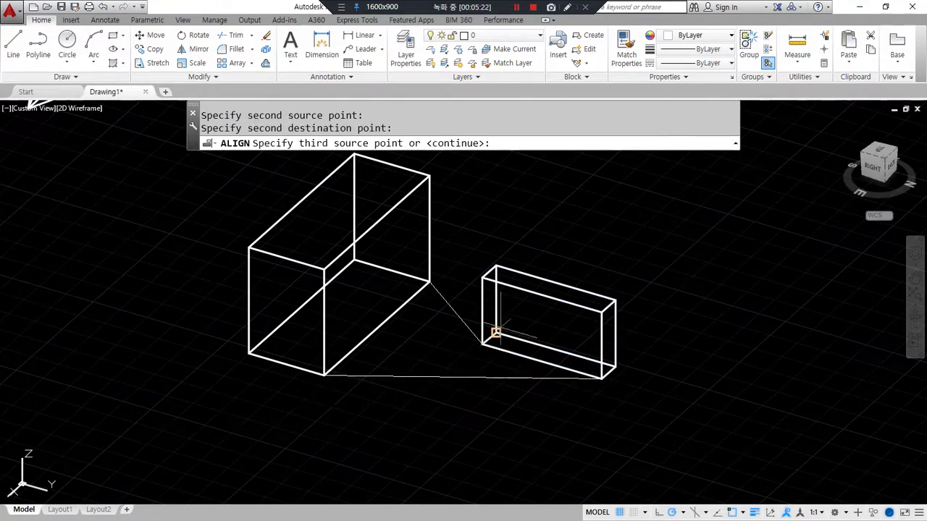
left_click(482, 274)
left_click(430, 176)
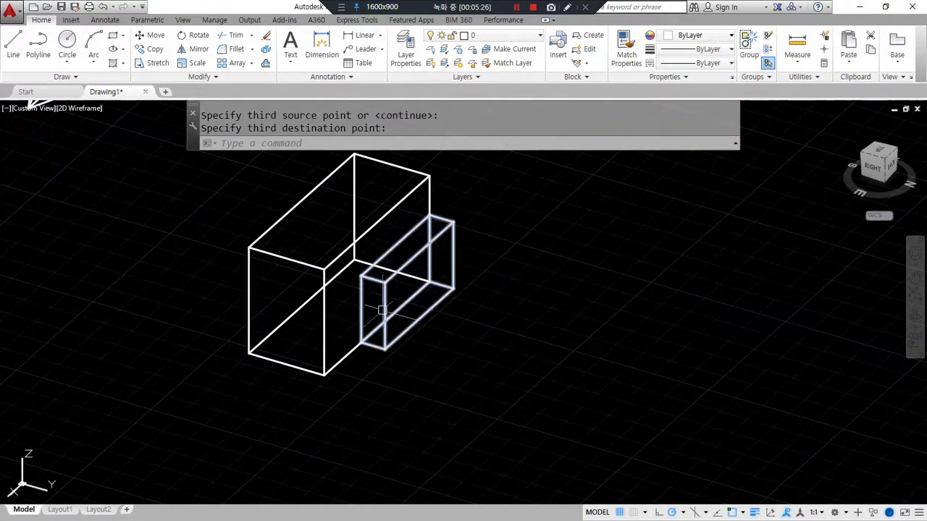
key("ctrl+z")
Step: Align the small box's short end face to the large box's facing side by three points, with its upright edge along the large box's bottom edge
type("al")
key("Return")
left_click(484, 347)
key("Return")
left_click(483, 342)
left_click(430, 281)
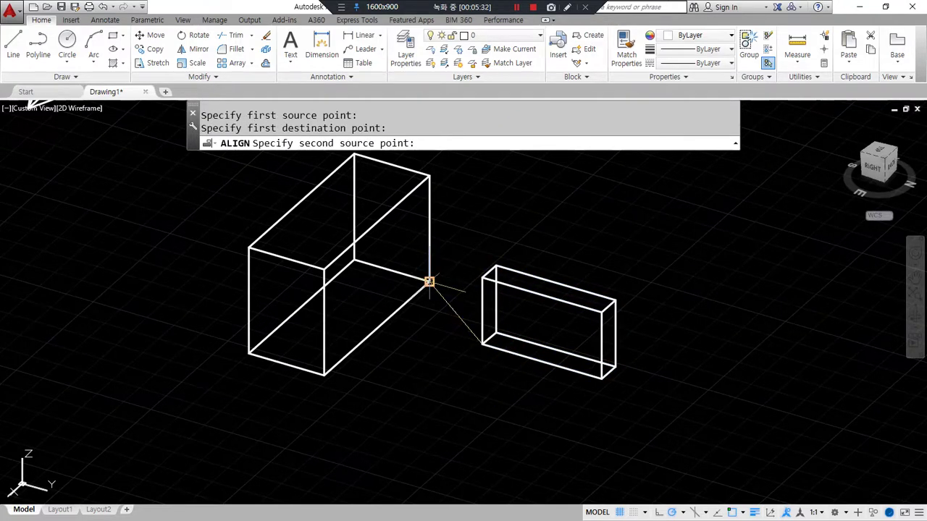
left_click(495, 332)
left_click(429, 176)
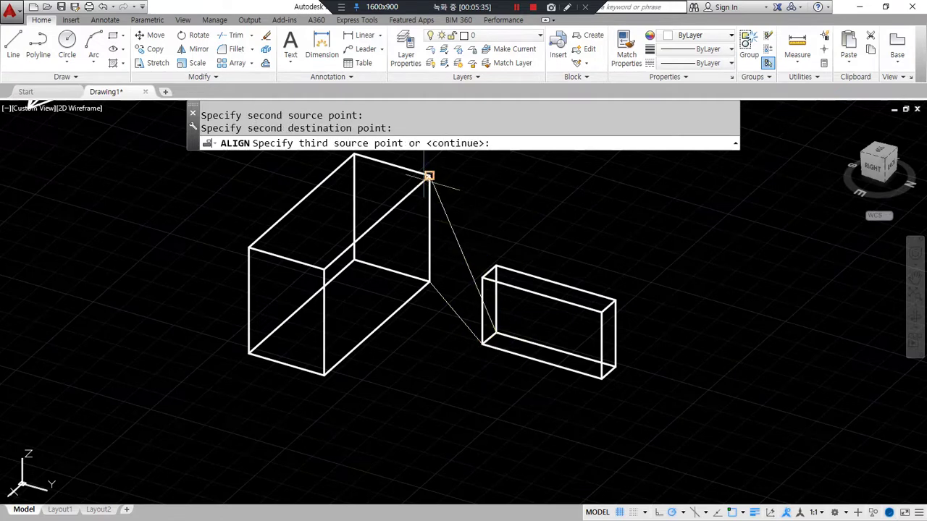
left_click(483, 276)
left_click(324, 374)
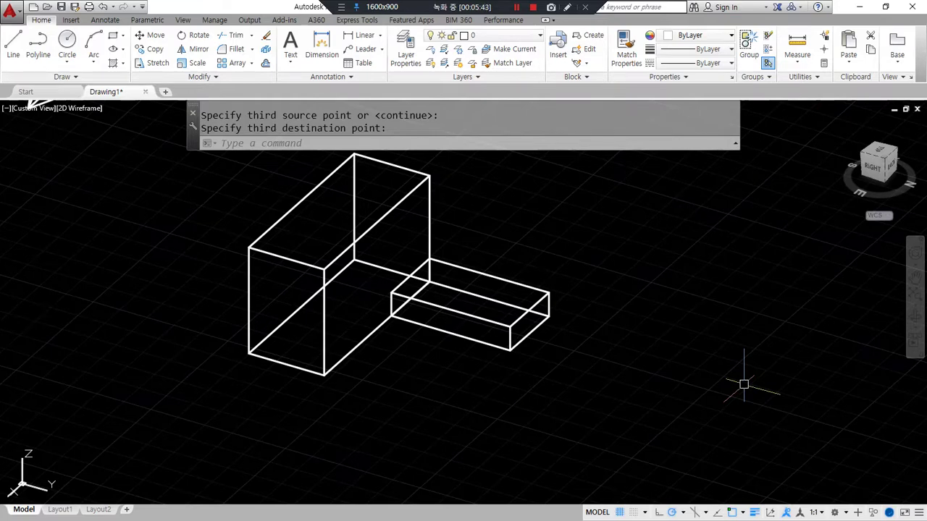
Step: Erase the two extruded boxes used for the Align demonstration
left_click(616, 374)
left_click(275, 234)
key("Delete")
type("z")
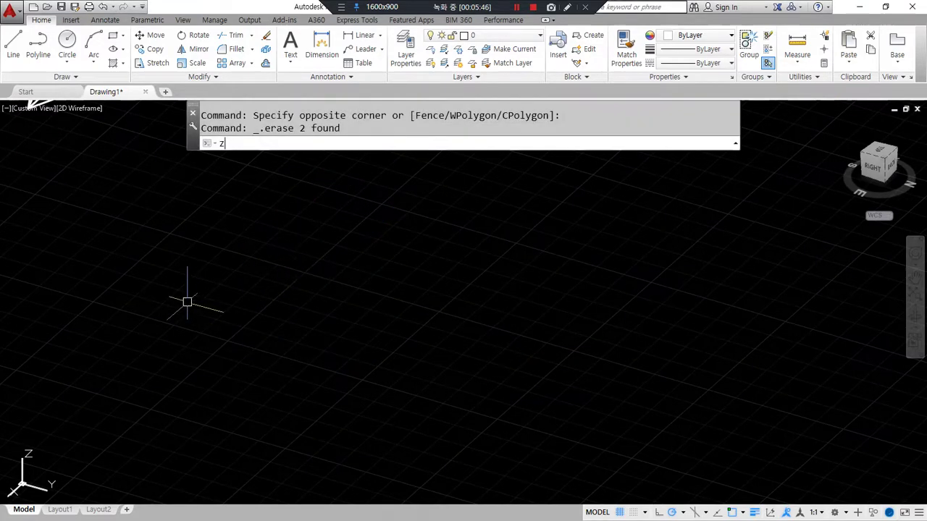
key("Return")
type("a")
key("Return")
middle_click_drag(340, 367, 522, 377, "shift")
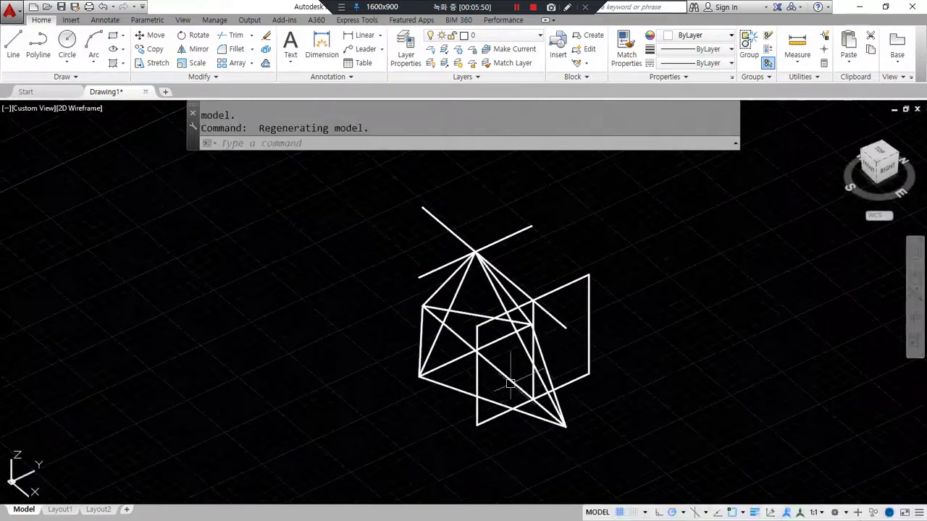
Step: Draw a straight base line parallel to the X axis in the empty area beside the pyramid
mouse_move(534, 299)
left_mouse_down()
mouse_move(523, 320)
mouse_move(551, 392)
mouse_move(559, 332)
left_mouse_up()
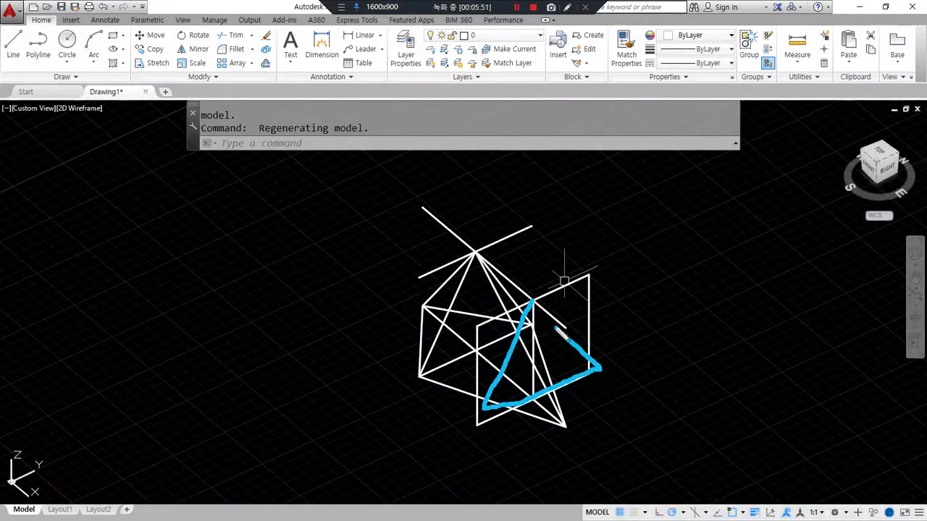
scroll(627, 375, "down", 4)
scroll(420, 352, "up", 3)
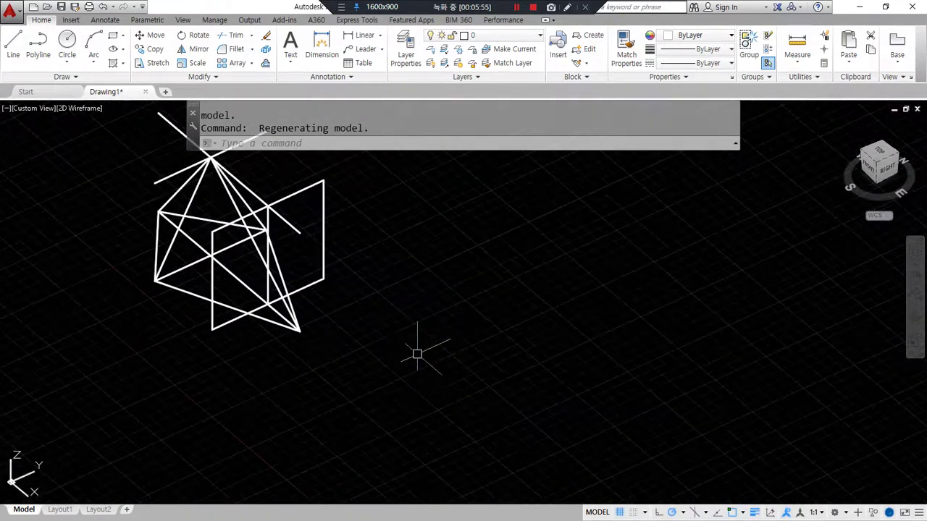
middle_click_drag(420, 352, 463, 387)
type("l")
key("Return")
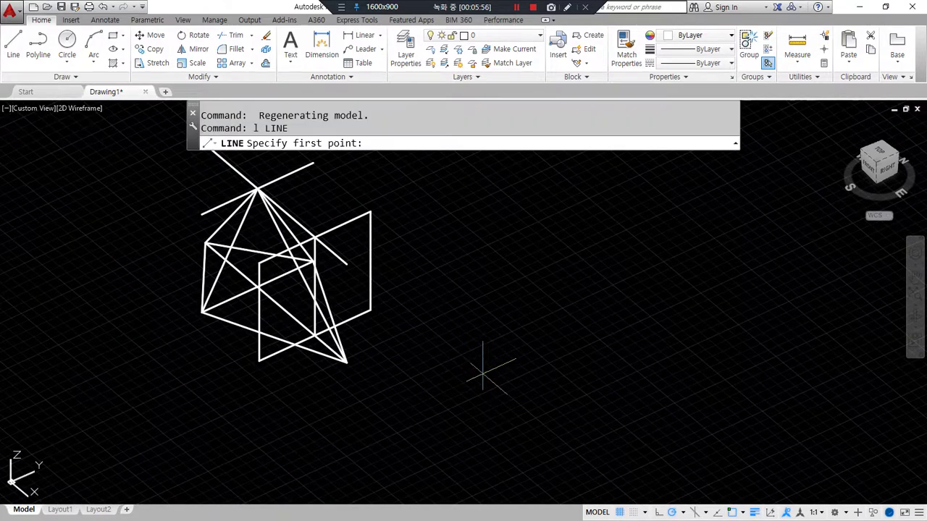
left_click(520, 330)
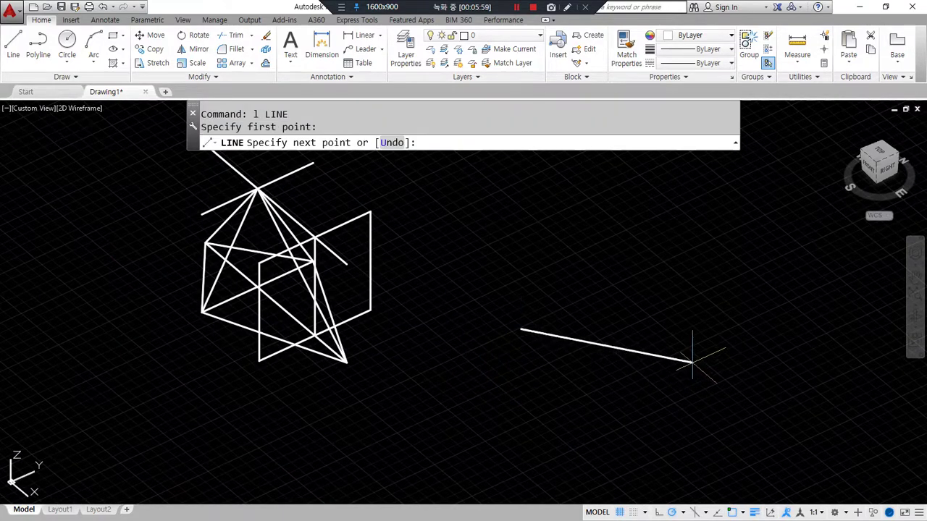
left_click(614, 407)
key("Return")
Step: Draw a line parallel to the Y axis starting from the base line's midpoint, roughly one and a half times as long
key("Return")
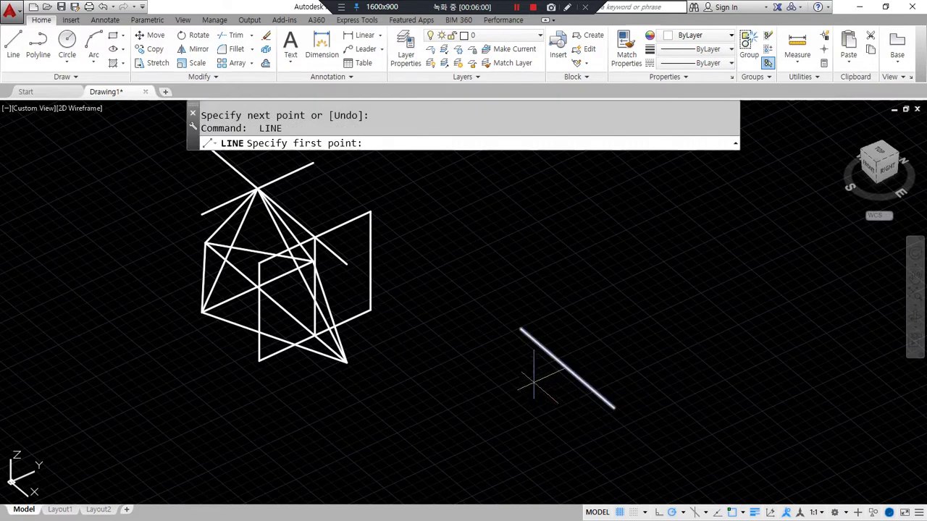
left_click(567, 370)
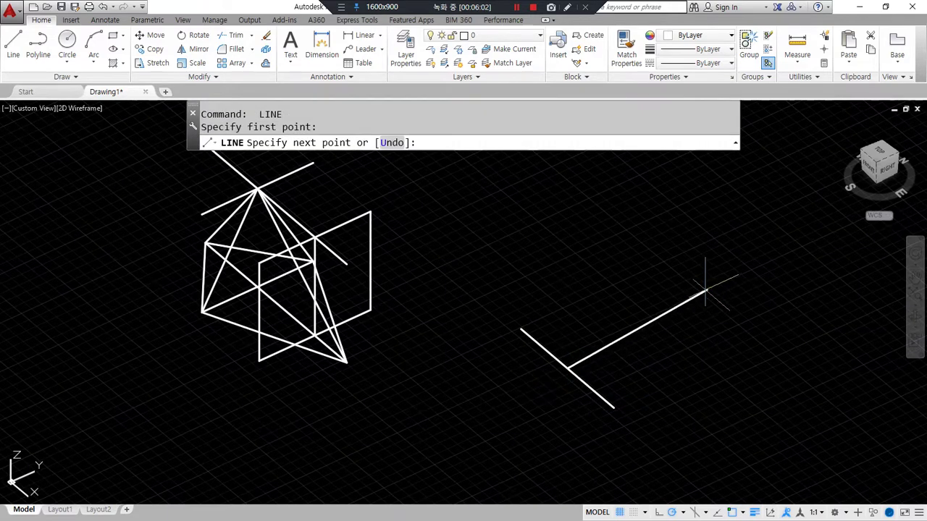
left_click(704, 305)
key("Escape")
Step: Offset the base line by 10 toward the side where the perpendicular line runs
type("o")
key("Return")
type("10")
key("Return")
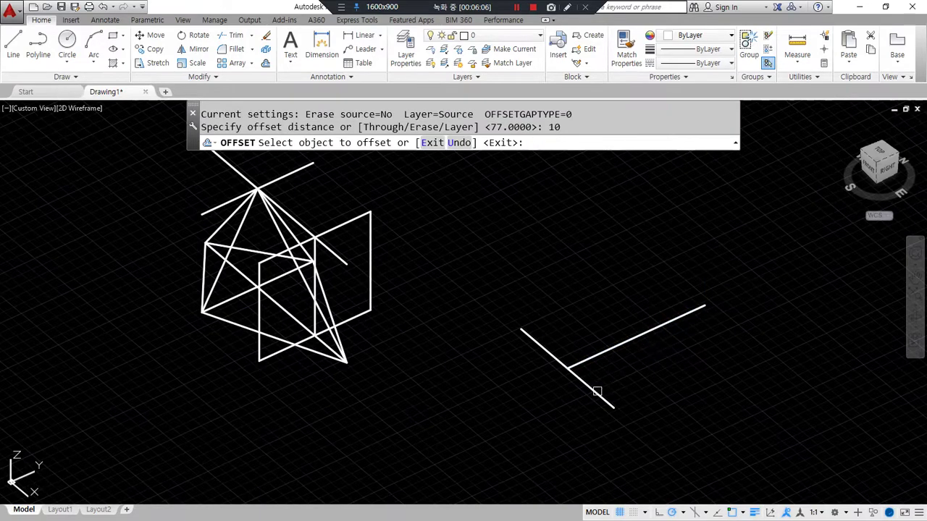
left_click(598, 392)
left_click(625, 375)
key("Return")
Step: Try offsetting the perpendicular line by 30 to each side
type("o")
key("Return")
type("30")
key("Return")
left_click(617, 346)
left_click(608, 338)
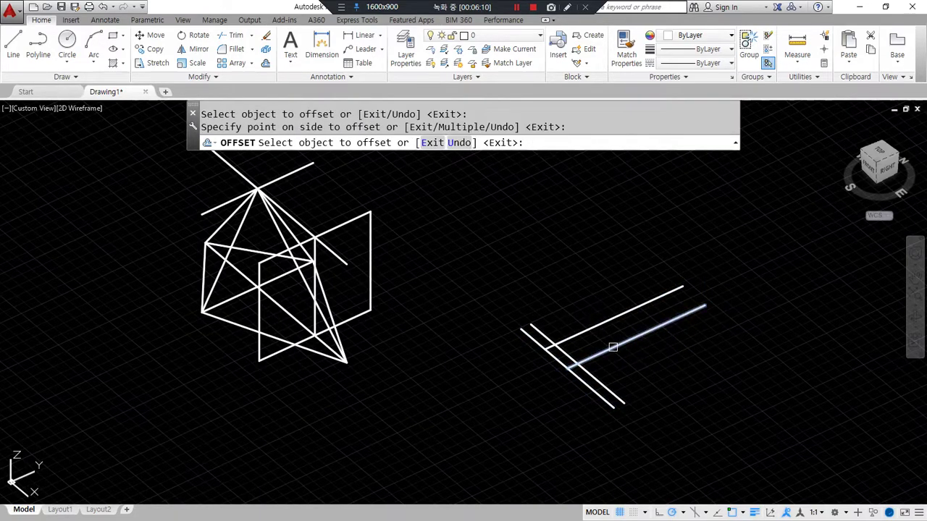
left_click(613, 347)
left_click(636, 373)
scroll(613, 348, "up", 2)
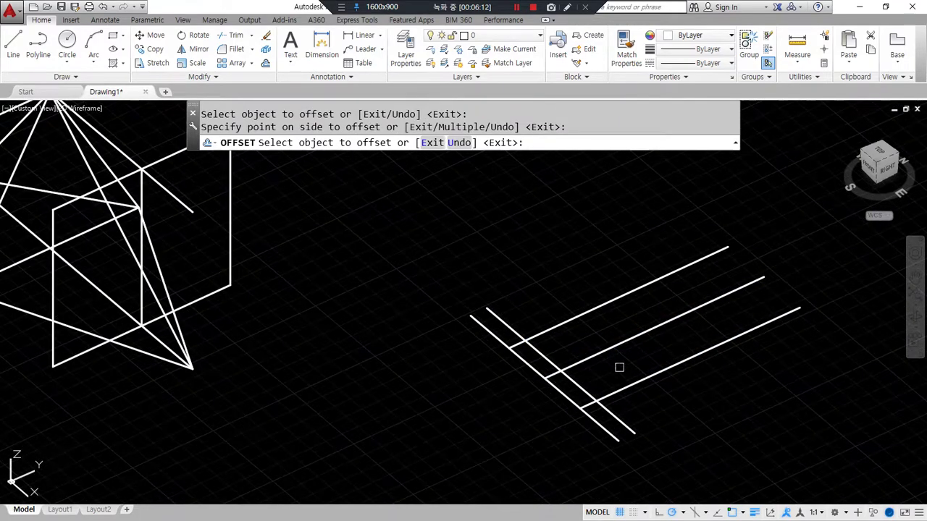
Step: Erase both parallel copies of the perpendicular line, keeping the middle one
key("Escape")
left_click(642, 384)
left_click(620, 375)
left_click(604, 325)
left_click(560, 292)
type("e")
key("Return")
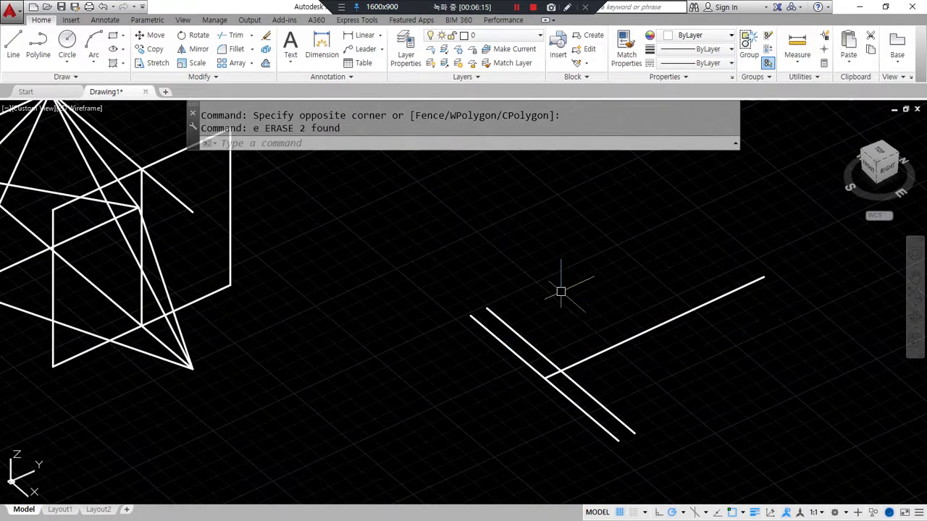
Step: Offset the middle perpendicular line by 30 to both sides
type("o")
key("Return")
type("30")
key("Return")
left_click(591, 357)
left_click(585, 338)
left_click(608, 350)
left_click(649, 372)
key("Return")
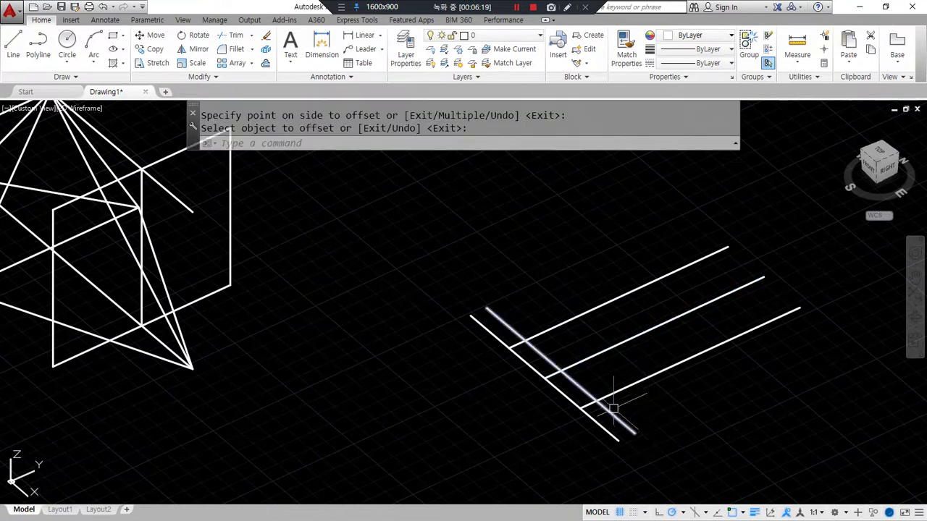
Step: Rotate the offset line on the positive X side by 24 degrees about its intersection with the inner parallel base line
scroll(612, 409, "up", 2)
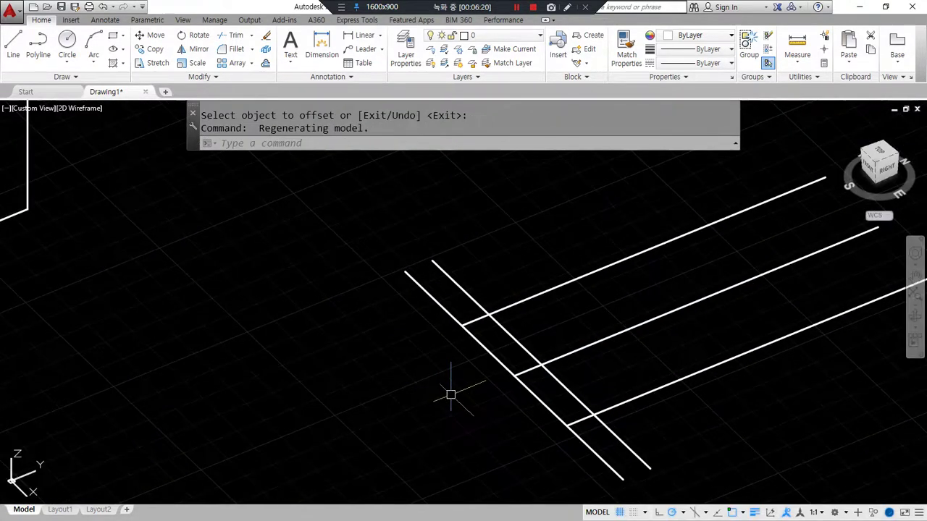
type("ro")
key("Return")
left_click(621, 402)
key("Return")
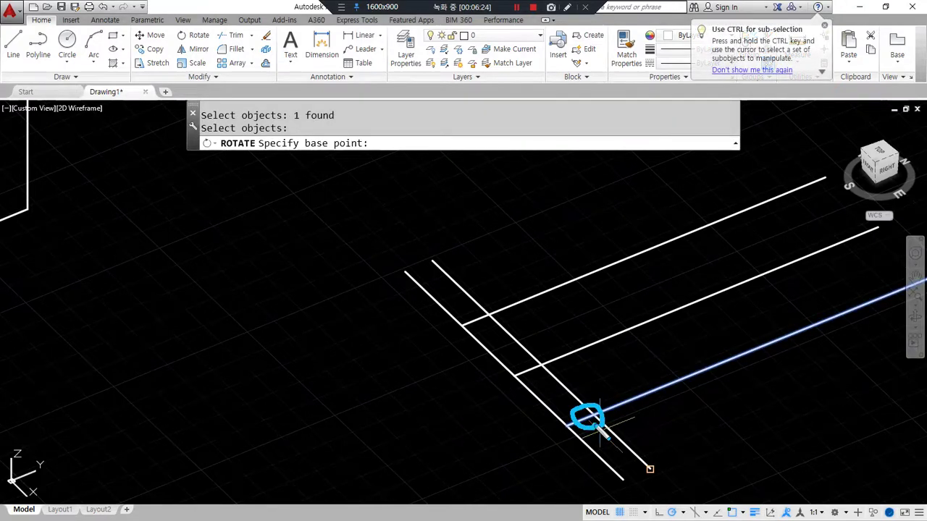
left_click(593, 416)
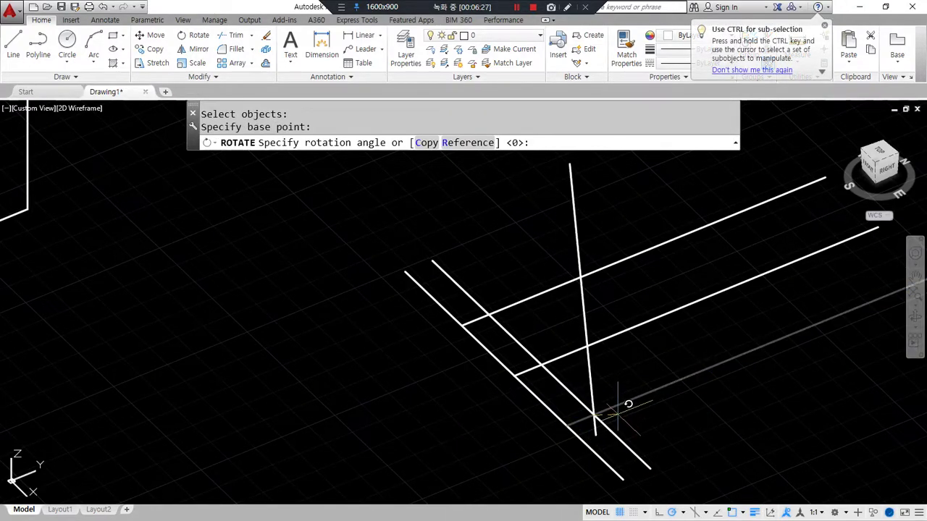
type("24")
key("Return")
Step: Rotate the opposite offset line by -24 degrees about its intersection with the inner parallel base line
key("Return")
left_click(555, 287)
key("Return")
left_click(489, 315)
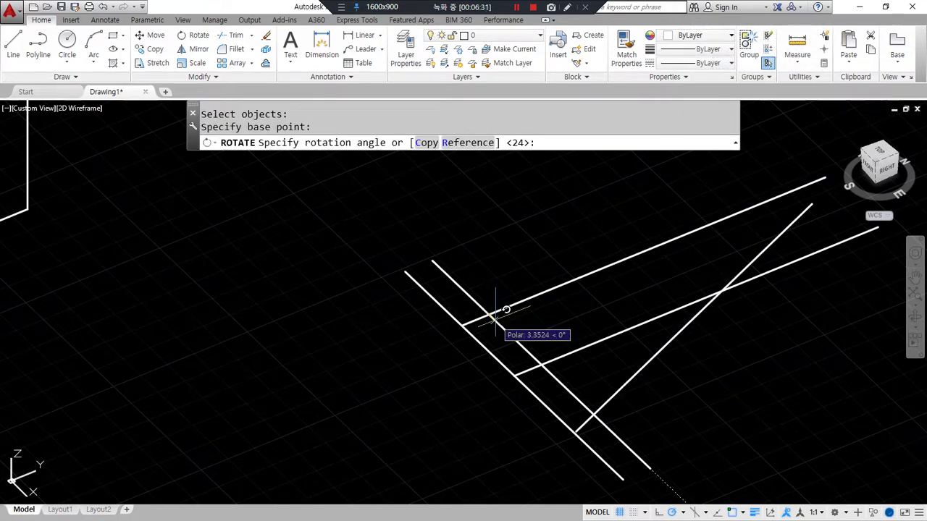
type("-24")
key("Return")
Step: Fillet the two slanted lines into a sharp corner at their apex
type("f")
key("Return")
left_click(685, 326)
left_click(654, 301)
Step: Fillet both slanted lines with the inner base line into sharp corners, closing the triangle
key("Return")
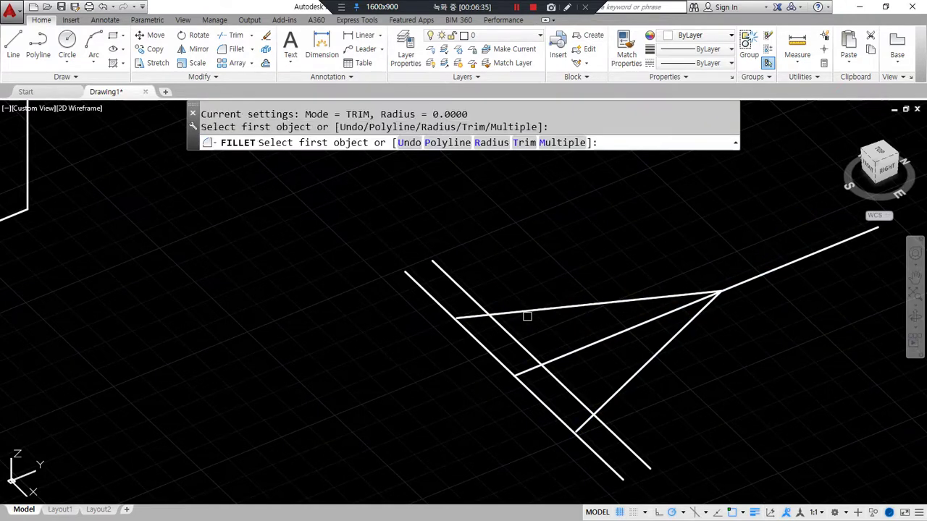
left_click(507, 332)
left_click(521, 315)
key("Return")
left_click(565, 386)
left_click(618, 391)
left_click(604, 436)
mouse_move(623, 246)
left_mouse_down()
mouse_move(686, 273)
mouse_move(421, 259)
left_mouse_up()
scroll(351, 347, "down", 4)
key("Escape")
key("Escape")
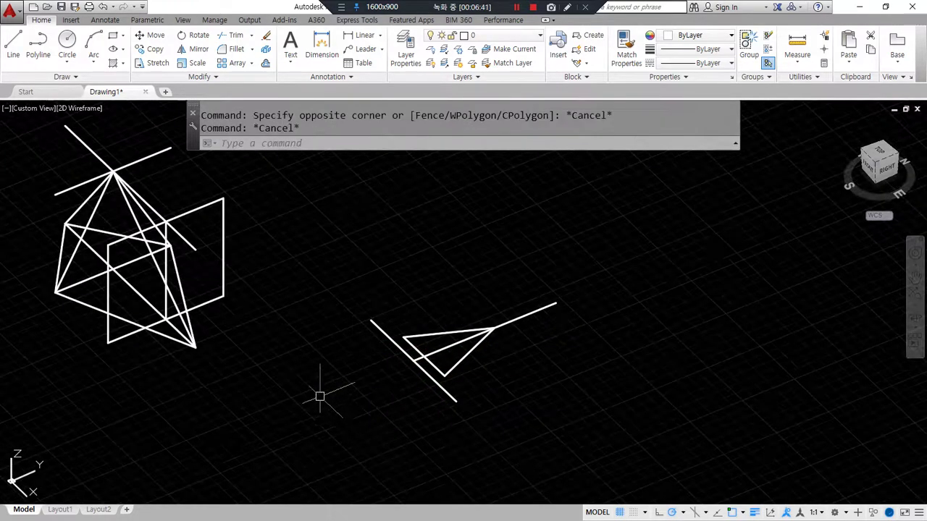
left_click_drag(190, 353, 217, 307)
mouse_move(402, 357)
left_mouse_down()
mouse_move(468, 410)
mouse_move(362, 292)
left_mouse_up()
mouse_move(472, 430)
left_mouse_down()
mouse_move(355, 296)
mouse_move(471, 427)
left_mouse_up()
left_click_drag(371, 321, 439, 399)
left_click_drag(208, 309, 118, 341)
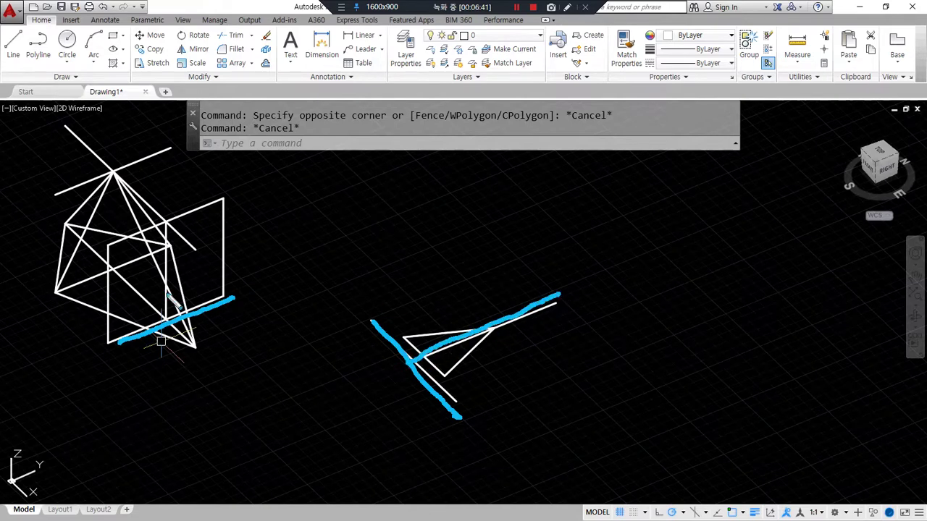
mouse_move(175, 329)
left_mouse_down()
mouse_move(164, 192)
mouse_move(166, 353)
left_mouse_up()
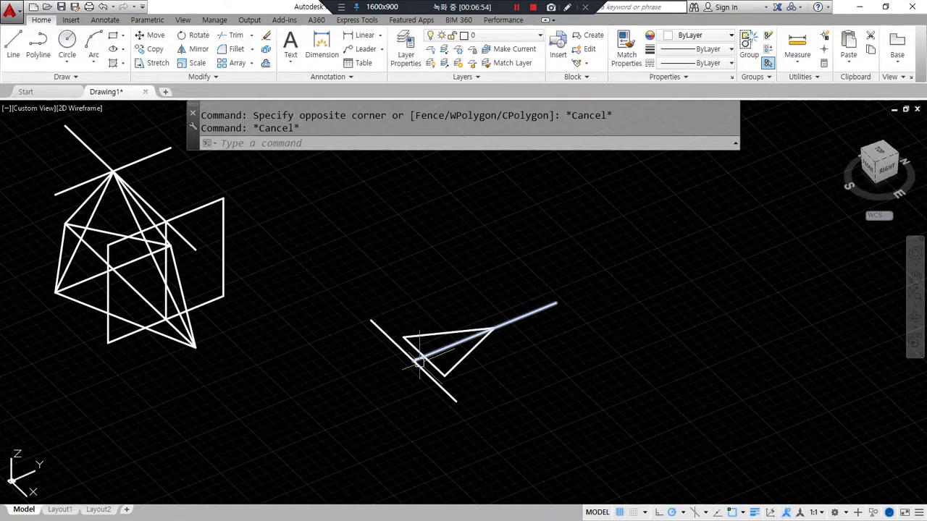
Step: Join the triangle's three lines into one polyline
type("j")
key("Return")
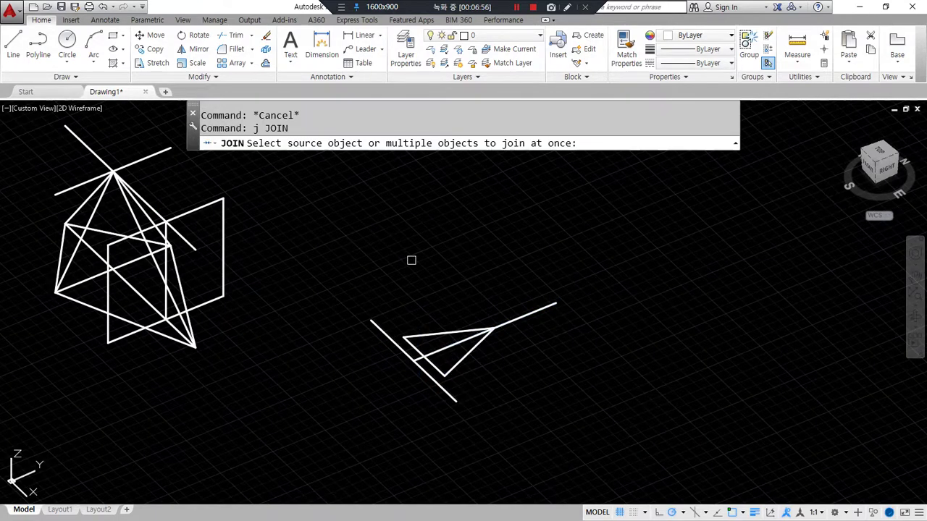
left_click(391, 260)
left_click(529, 381)
key("Return")
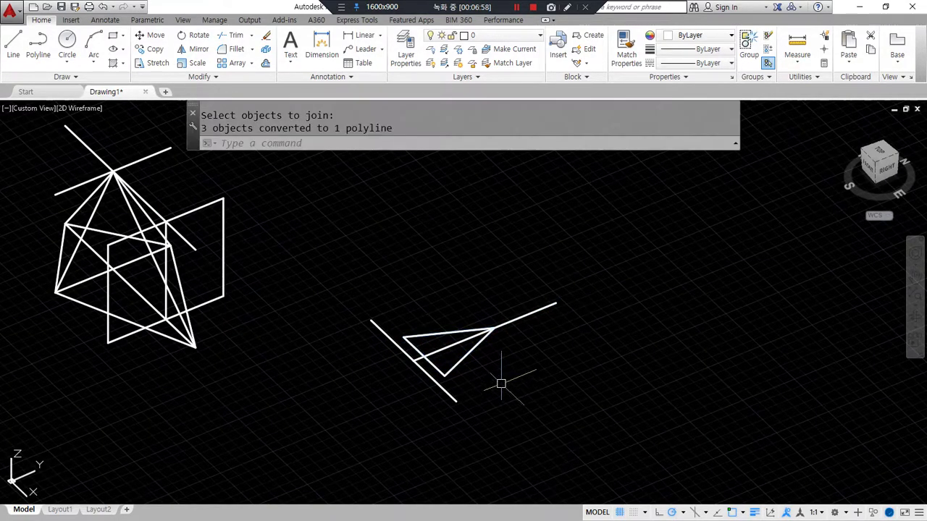
Step: Align the triangle to the upright rectangle, mapping the base line's midpoint and end and the perpendicular's end to the bottom-edge midpoint, bottom corner and top-edge midpoint
middle_click_drag(491, 381, 379, 269, "shift")
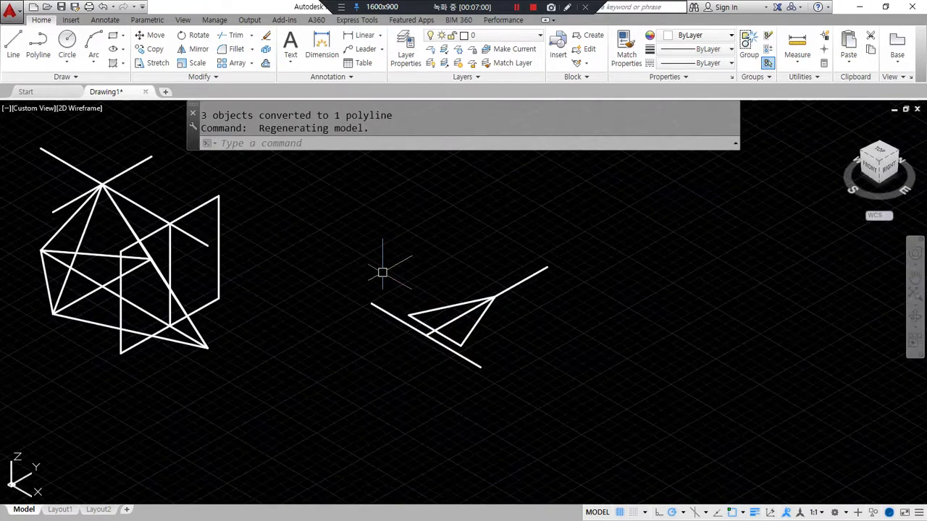
type("al")
key("Return")
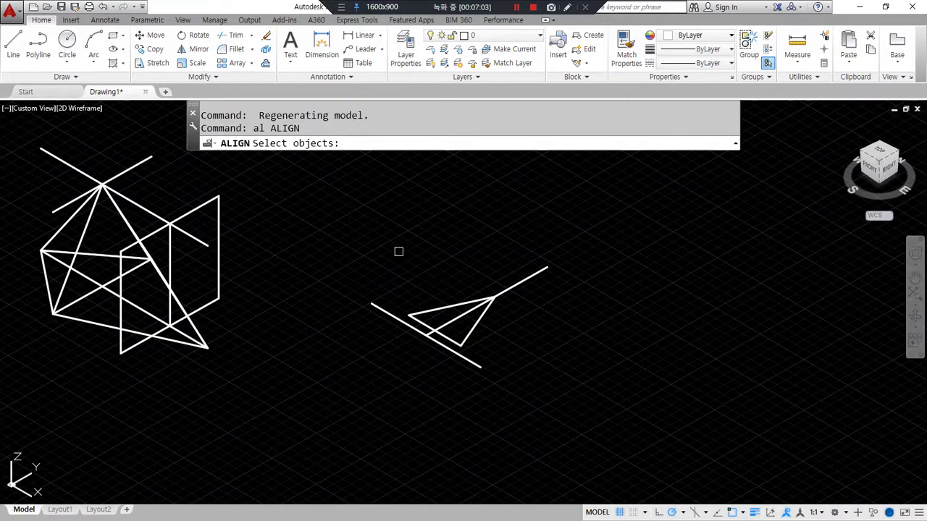
left_click(395, 244)
left_click(509, 356)
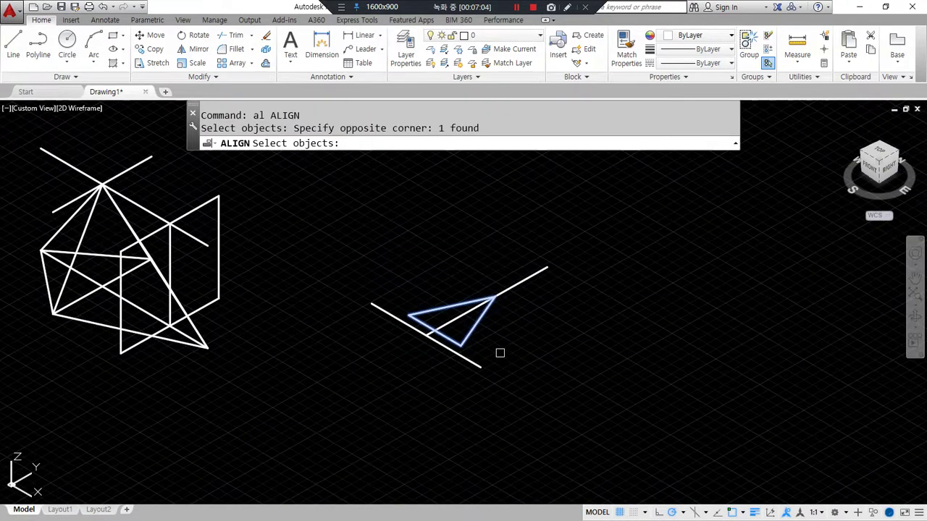
key("Return")
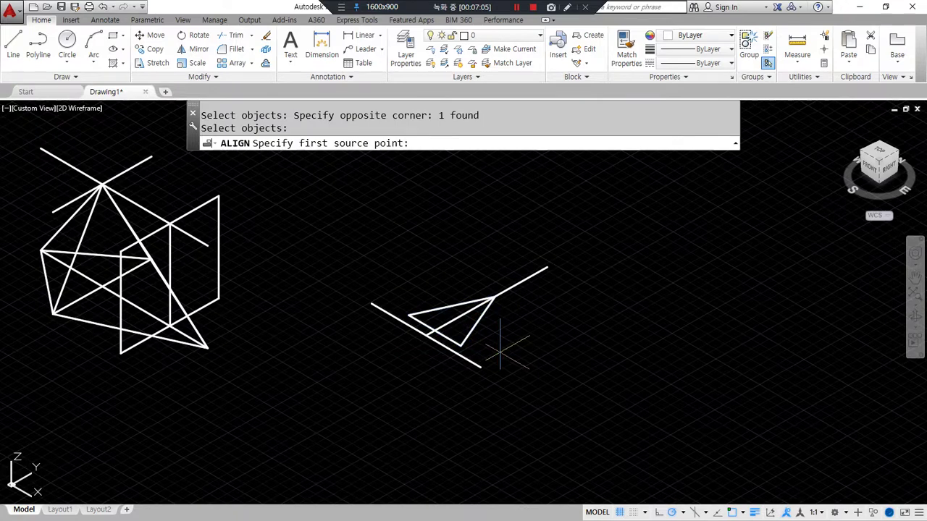
left_click(426, 336)
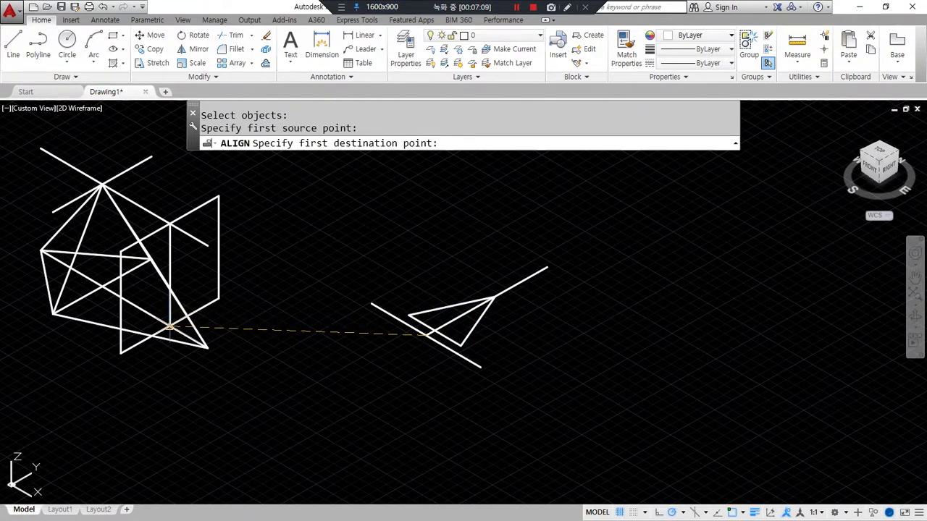
left_click(170, 328)
left_click(475, 368)
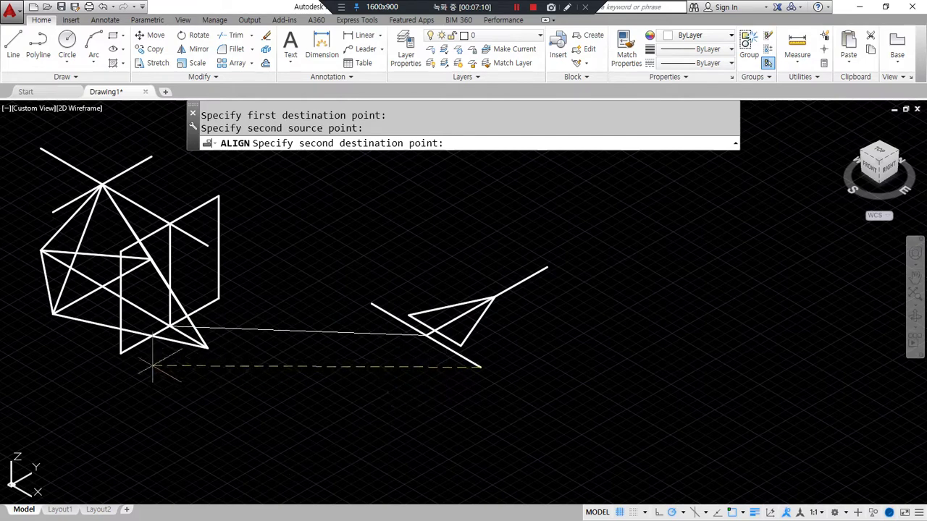
left_click(121, 353)
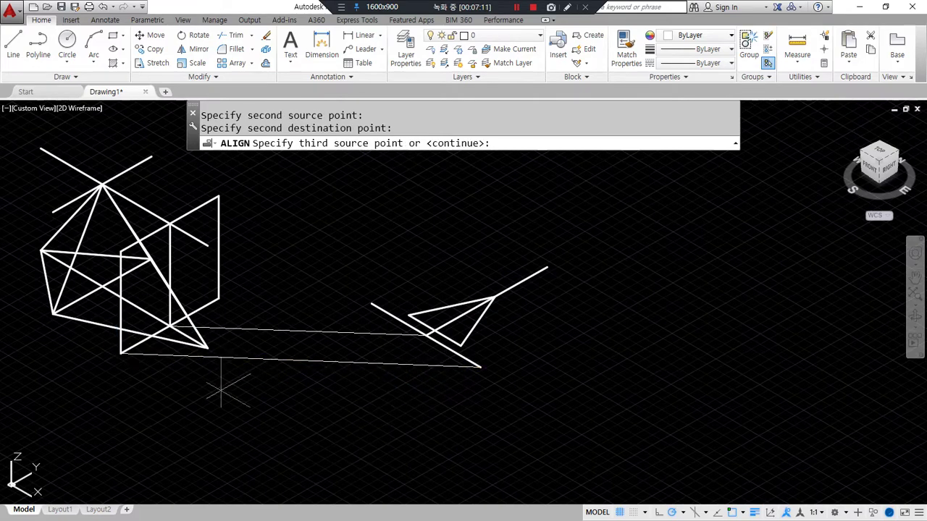
left_click(547, 268)
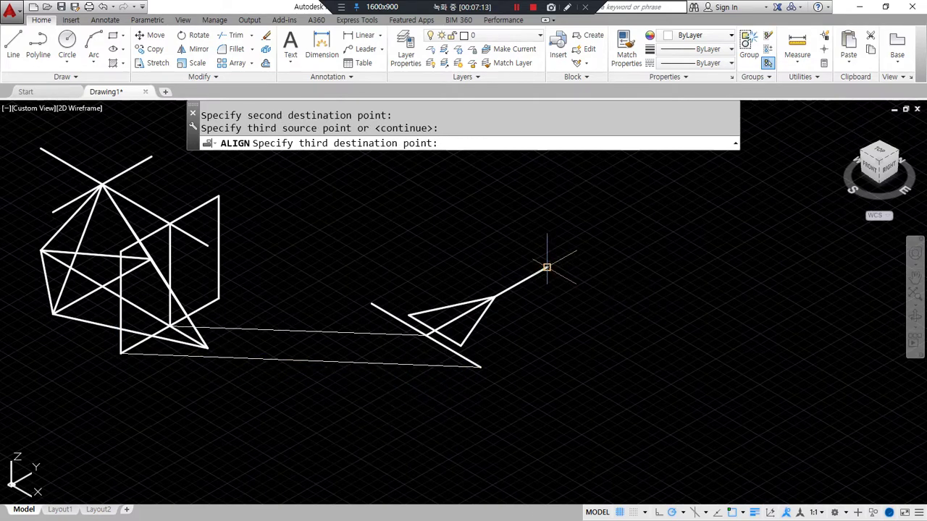
left_click(169, 225)
Step: Extrude the aligned triangle horizontally through the whole pyramid
middle_click_drag(263, 372, 321, 356, "shift")
type("ext")
key("Return")
left_click(301, 318)
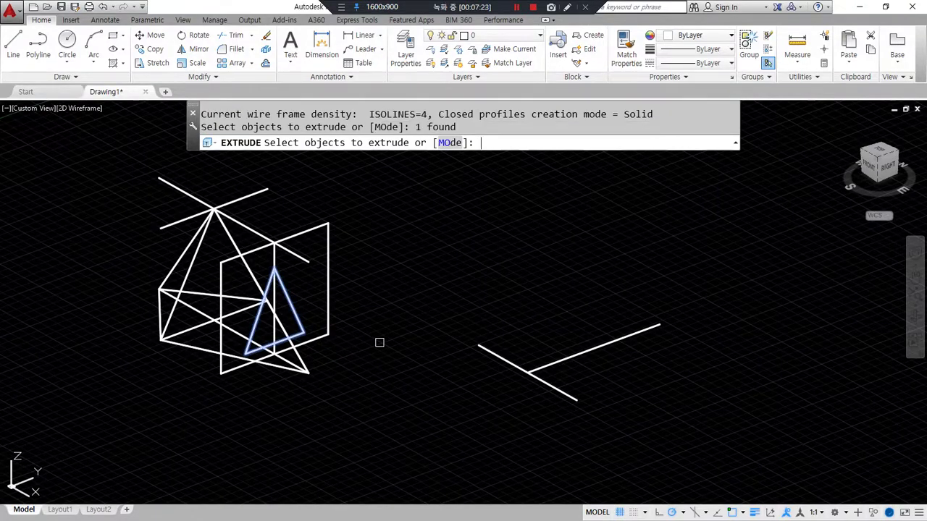
key("Return")
middle_click_drag(162, 325, 160, 355)
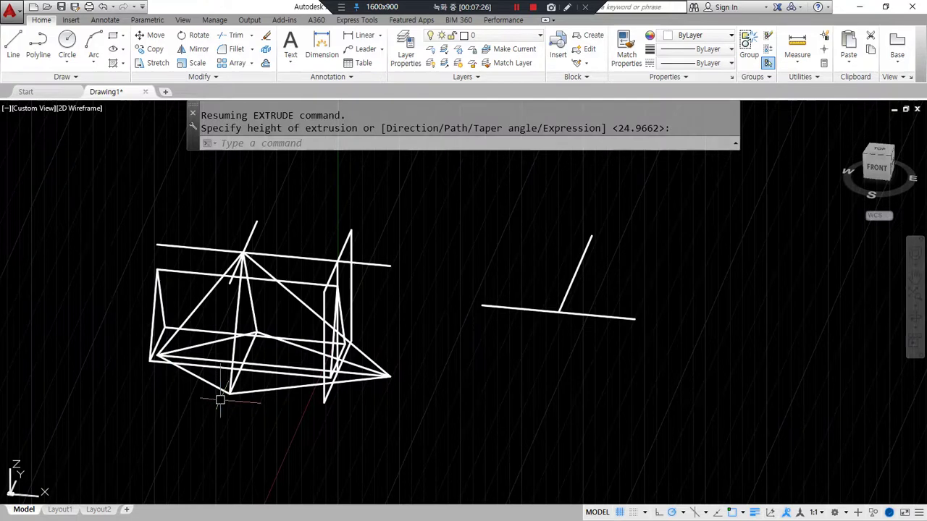
Step: Subtract the triangular prism from the pyramid solid
middle_click_drag(290, 389, 262, 396)
left_click(262, 396)
type("su")
key("Return")
left_click(236, 270)
key("Return")
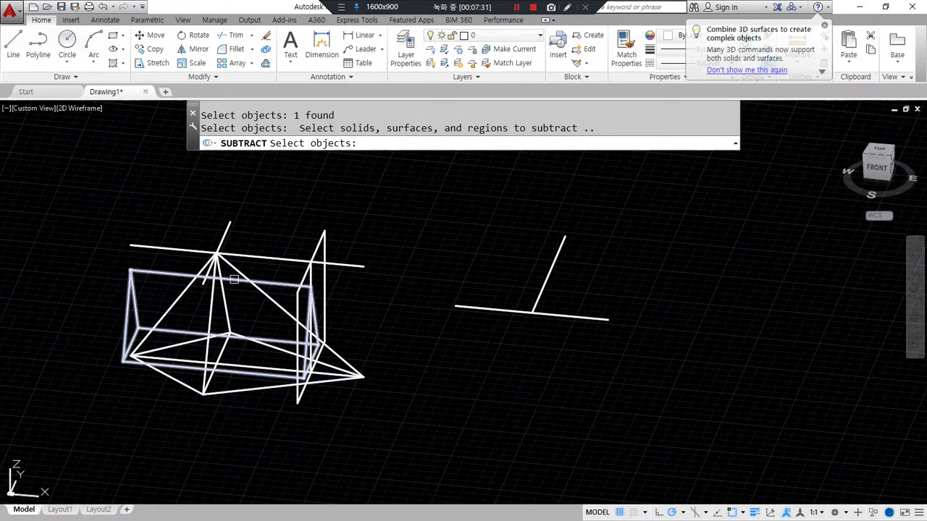
left_click(234, 280)
key("Return")
Step: Erase the leftover construction lines and upright rectangle around the cut pyramid, plus the two separate perpendicular lines
left_click(52, 195)
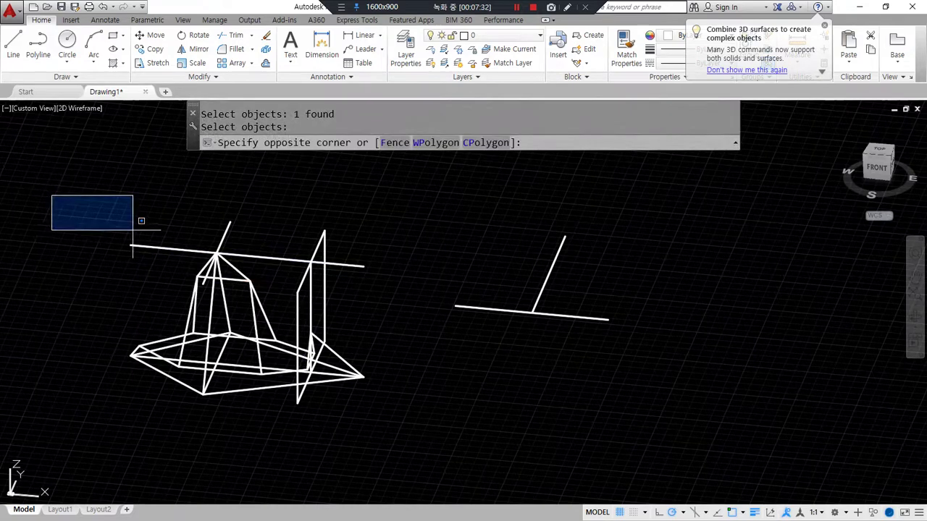
left_click(420, 296)
type("e")
key("Return")
left_click(244, 196)
left_click(321, 352)
type("e")
key("Return")
left_click(82, 307)
left_click(434, 464)
type("e")
key("Return")
left_click(389, 212)
left_click(752, 362)
type("e")
key("Return")
Step: Display the cut pyramid in the Conceptual visual style and inspect the notch from several angles
mouse_move(420, 434)
middle_mouse_down("shift")
mouse_move(406, 439)
mouse_move(420, 434)
middle_mouse_up("shift")
type("sha")
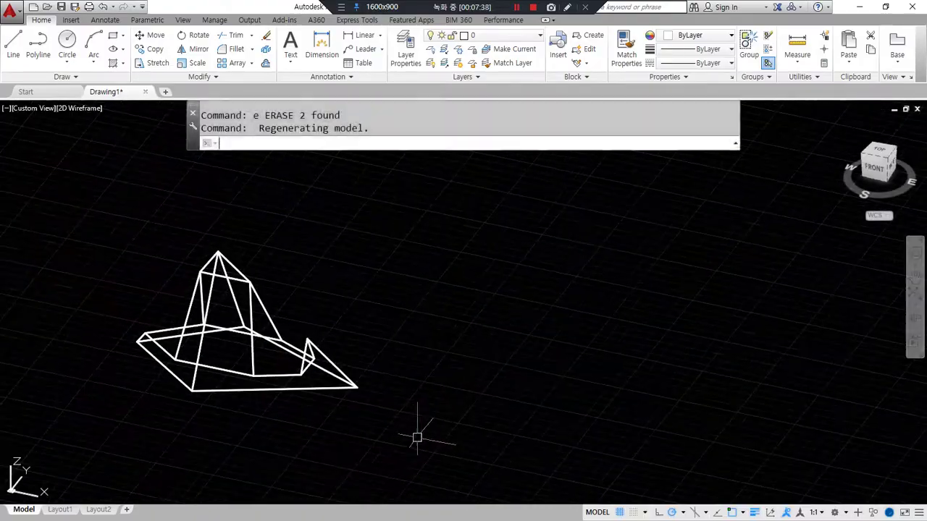
key("Return")
type("c")
key("Return")
middle_click_drag(344, 423, 304, 381, "shift")
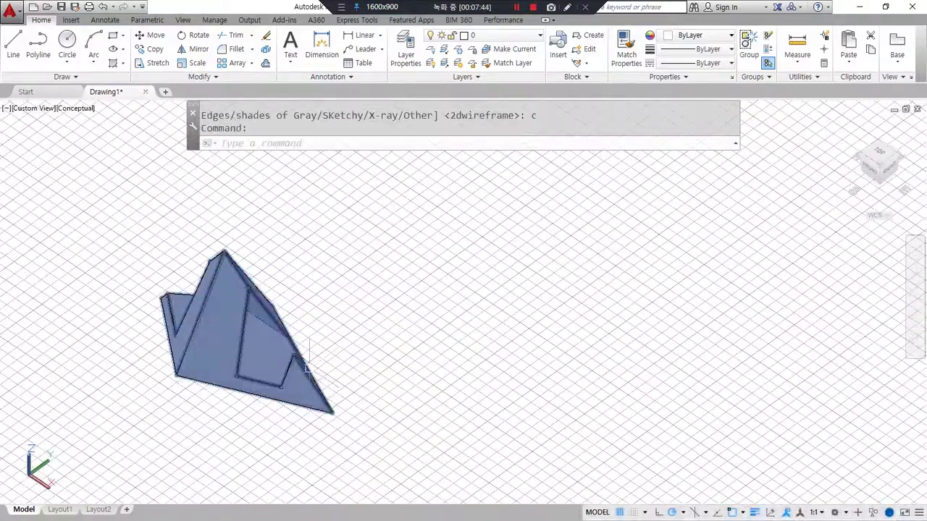
Step: Erase the cut pyramid solid from the model
left_click(308, 369)
left_click(428, 117)
type("e")
key("Return")
Step: Restore the 2D Wireframe visual style and zoom to all of the drawing area
type("sha")
key("Return")
type("2d")
key("Return")
type("z")
key("Return")
type("a")
key("Return")
middle_click_drag(390, 281, 344, 296)
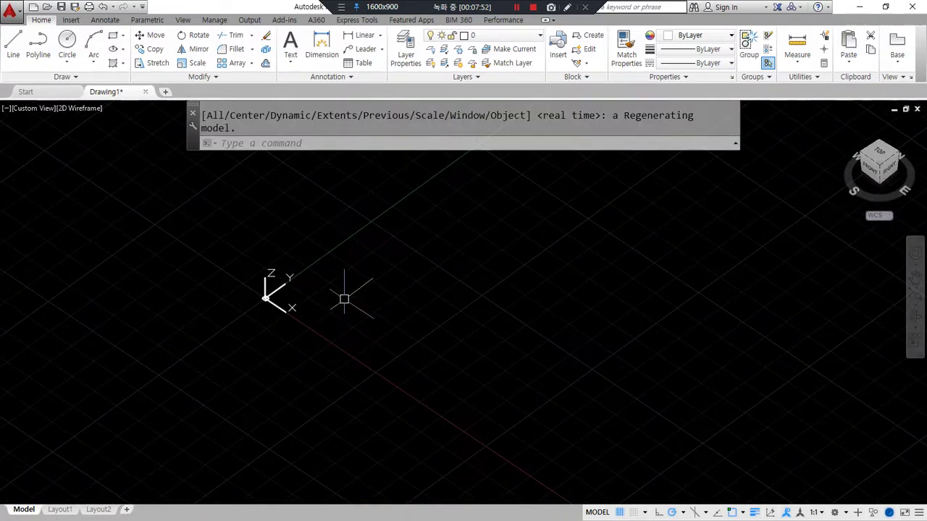
Step: Draw two connected lines at a right angle on the ground plane, one along X and one along Y
type("l")
key("Return")
left_click(397, 231)
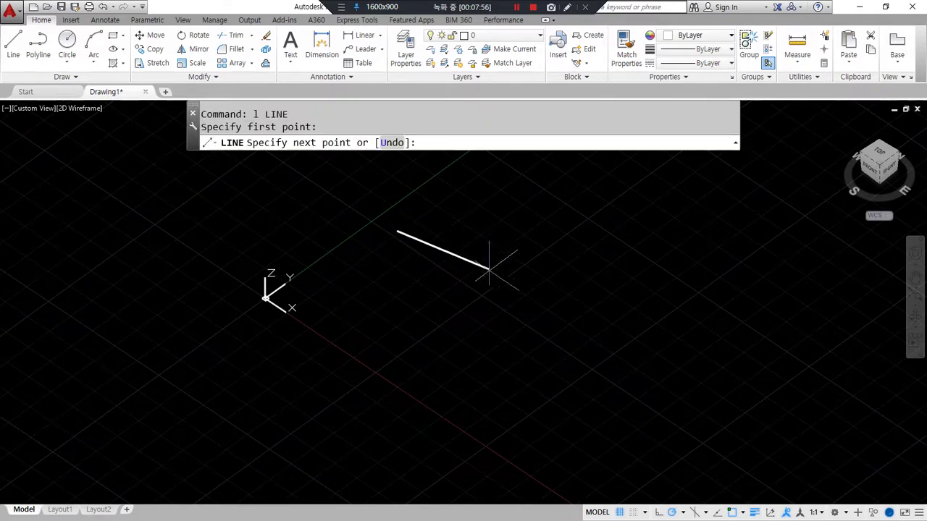
left_click(543, 328)
left_click(452, 394)
key("Return")
Step: Join the two perpendicular lines into one polyline
left_click(563, 366)
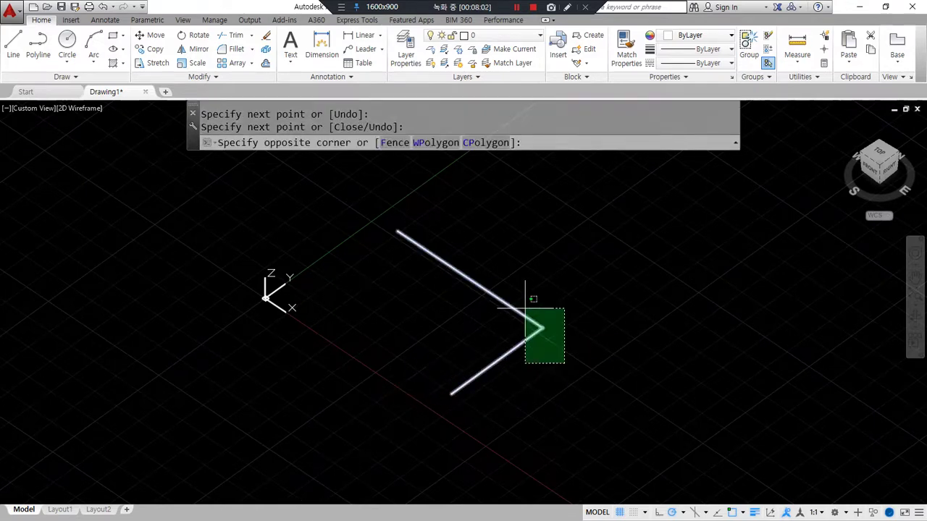
key("Escape")
type("j")
key("Return")
left_click(554, 304)
left_click(468, 362)
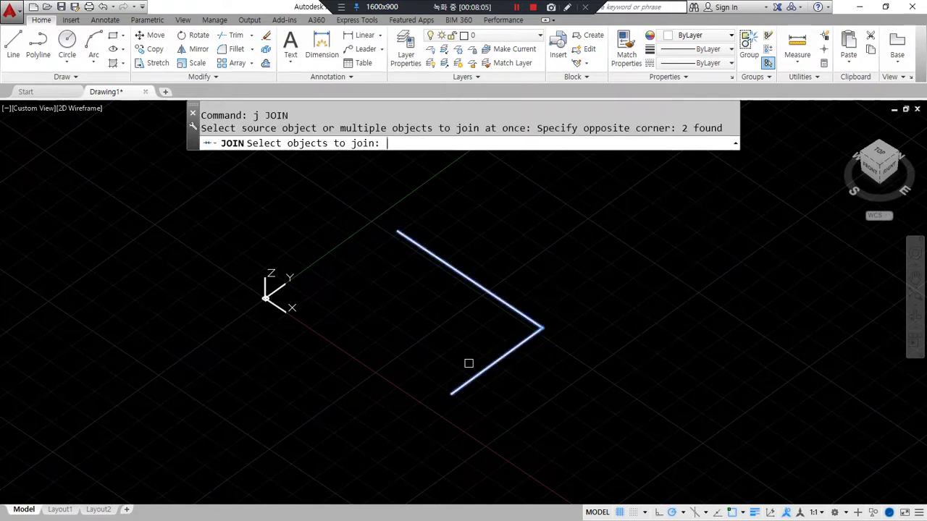
key("Return")
Step: Set a three-point UCS at the polyline's front end, keeping X along world X and pointing Y straight up
middle_click_drag(336, 377, 346, 378)
type("ucs")
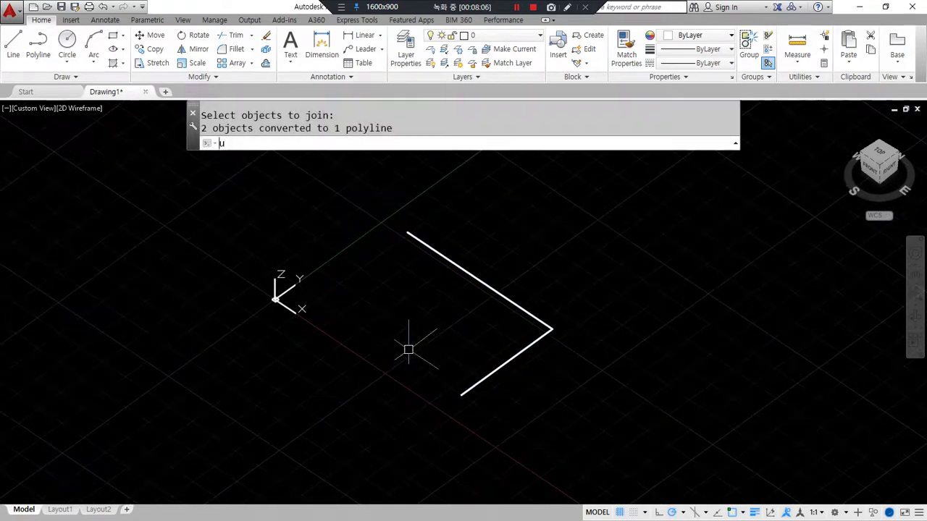
key("Return")
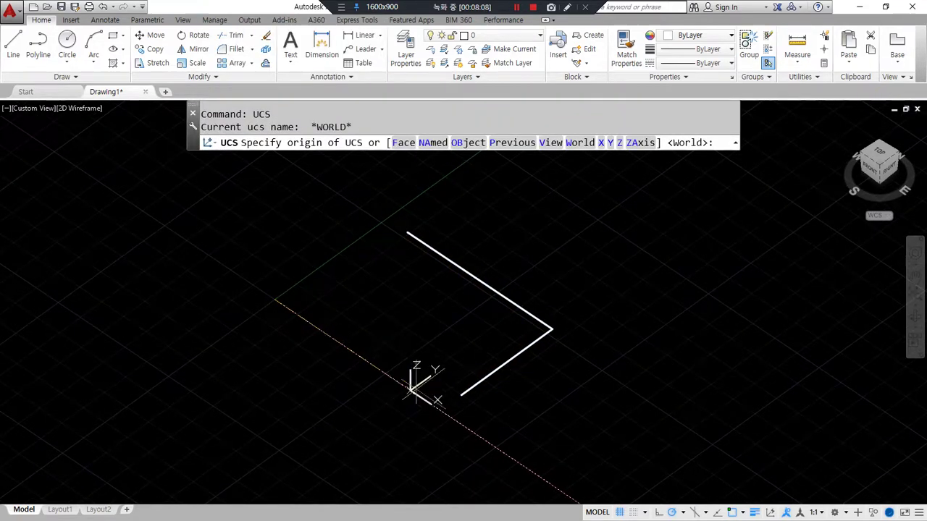
left_click(461, 394)
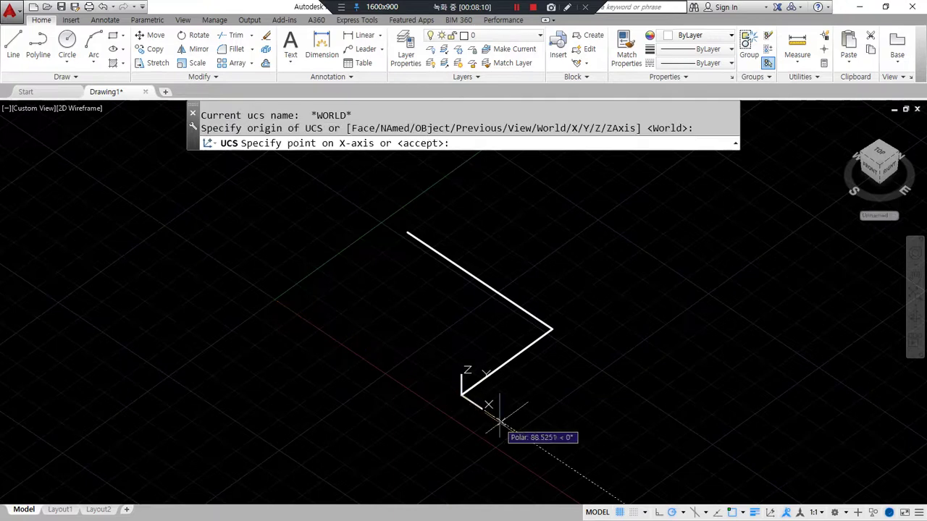
left_click(498, 421)
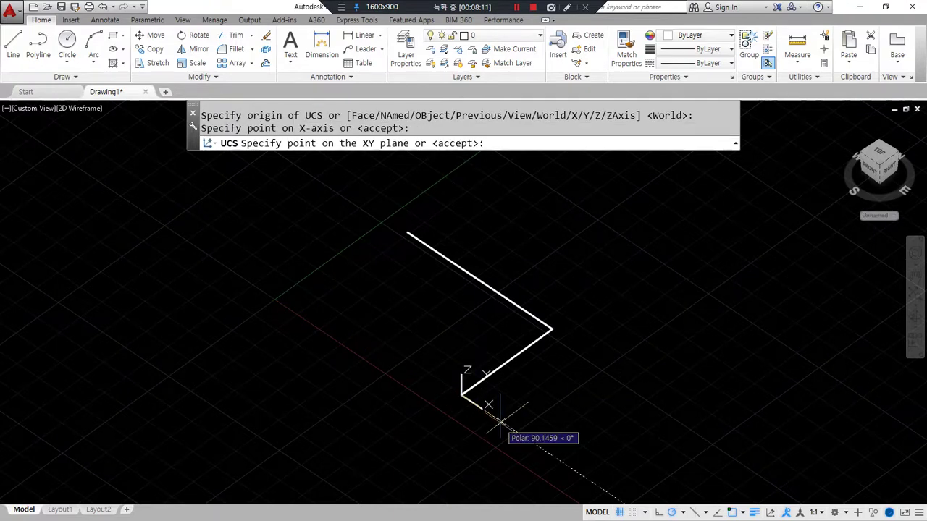
left_click(461, 330)
Step: Draw a circle centred on the polyline's front end, upright and perpendicular to the path
scroll(416, 438, "up", 4)
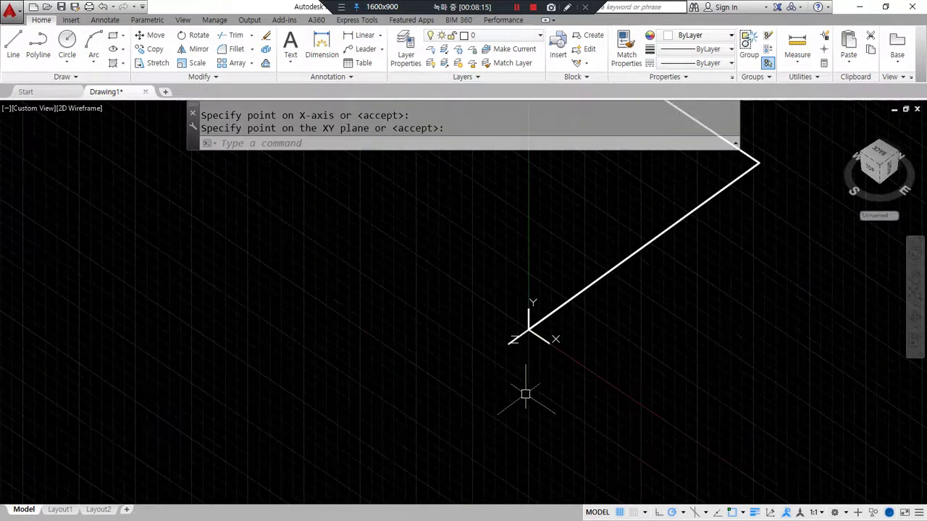
scroll(525, 391, "down", 2)
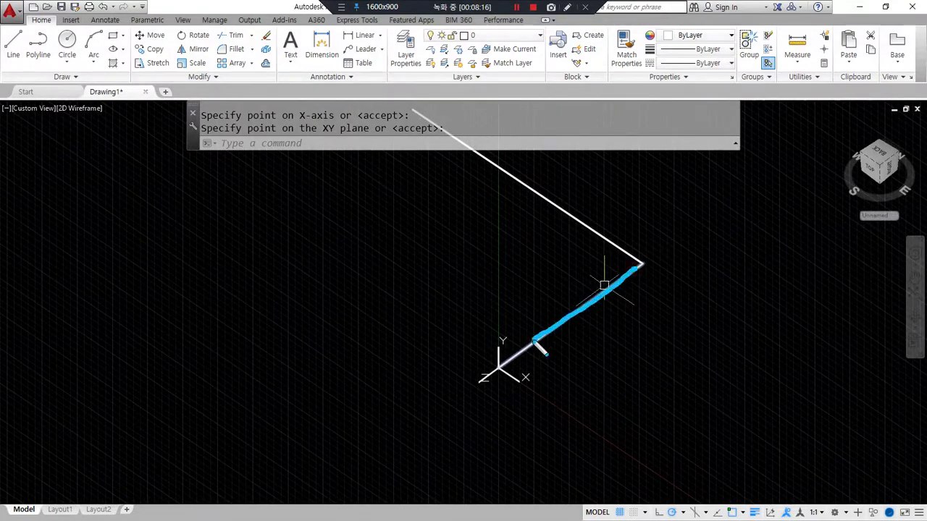
mouse_move(433, 369)
left_mouse_down()
mouse_move(449, 413)
mouse_move(501, 419)
left_mouse_up()
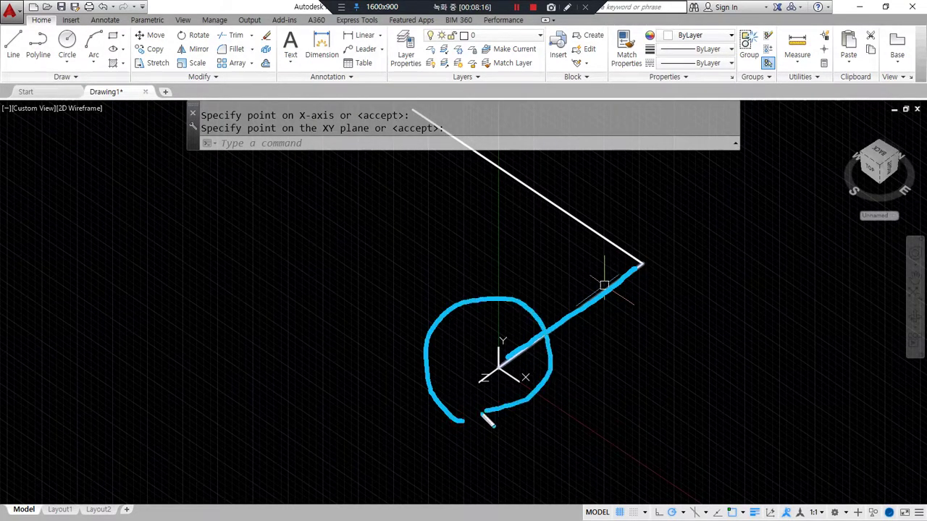
type("c")
key("Return")
left_click(498, 370)
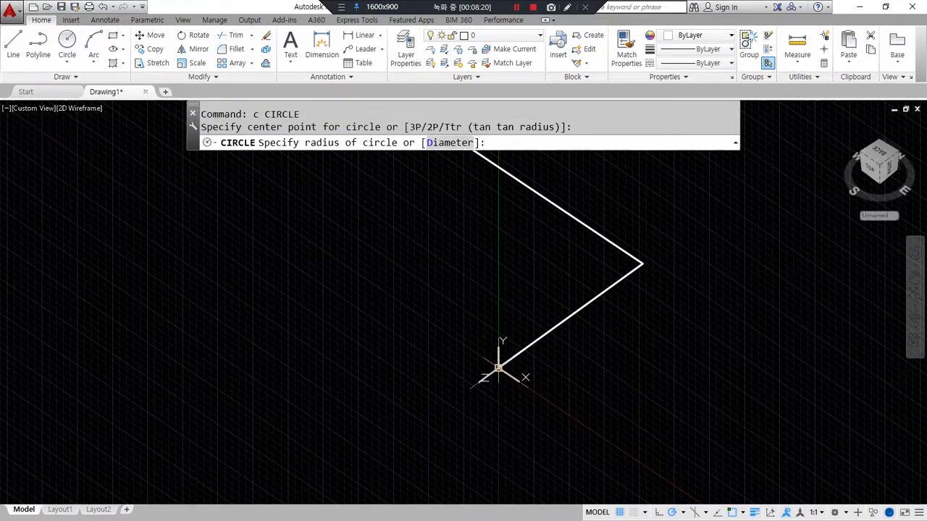
left_click(529, 406)
Step: Extrude the circle along the L-shaped polyline using the Path option
mouse_move(325, 379)
middle_mouse_down("shift")
mouse_move(323, 364)
mouse_move(360, 368)
mouse_move(341, 331)
mouse_move(354, 348)
mouse_move(422, 341)
middle_mouse_up("shift")
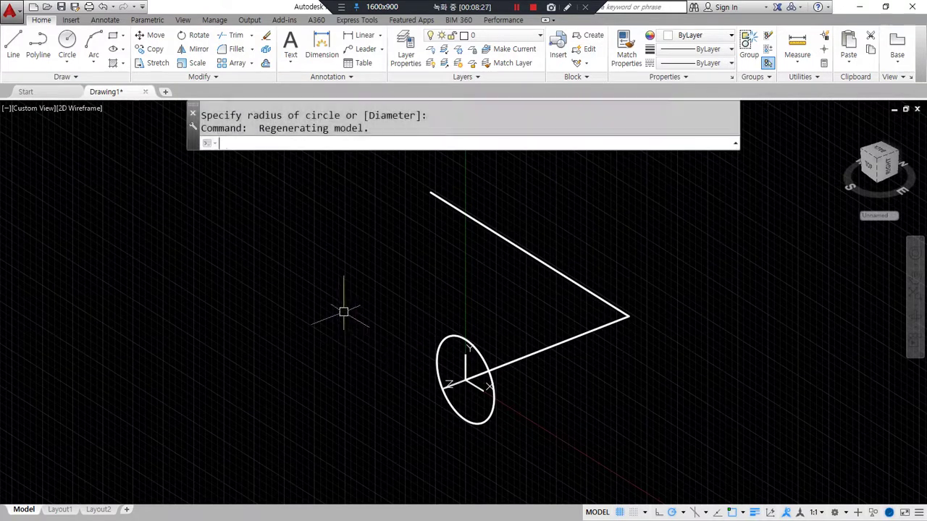
type("ext")
key("Return")
left_click(453, 336)
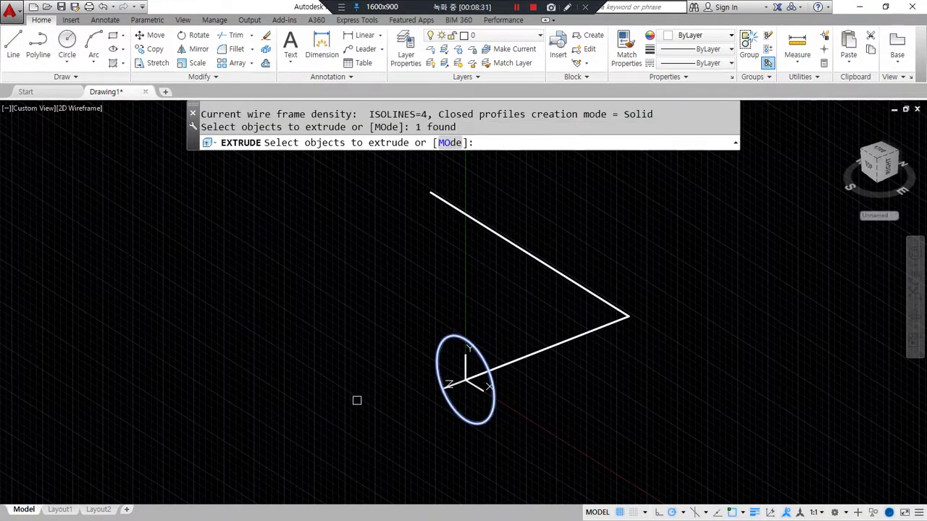
key("Return")
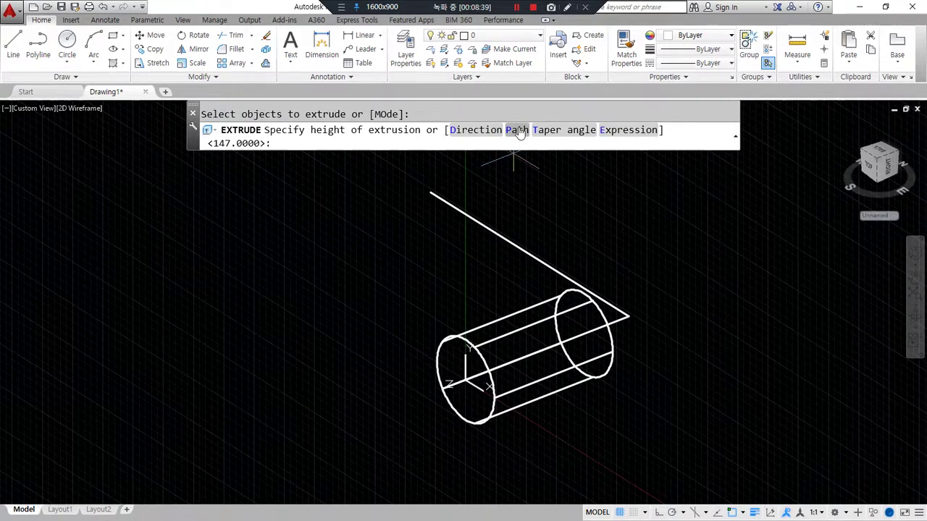
left_click(517, 131)
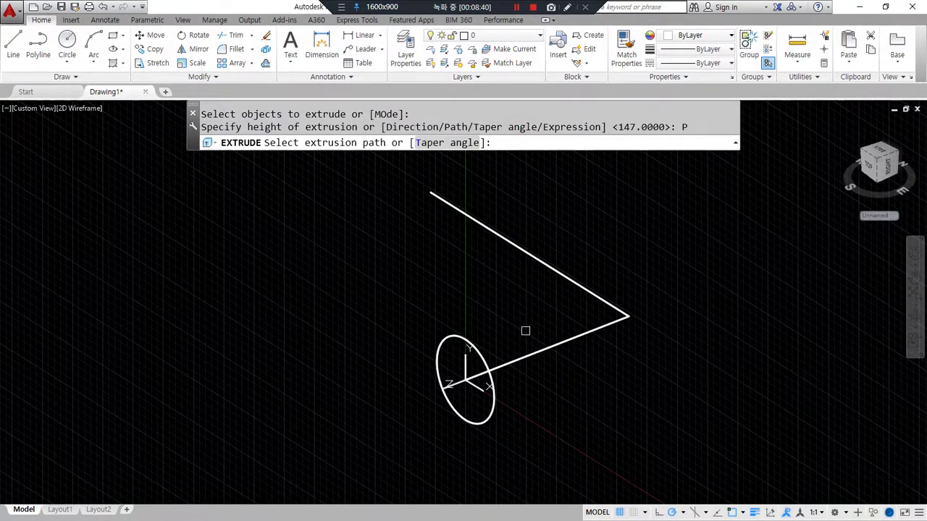
left_click(512, 361)
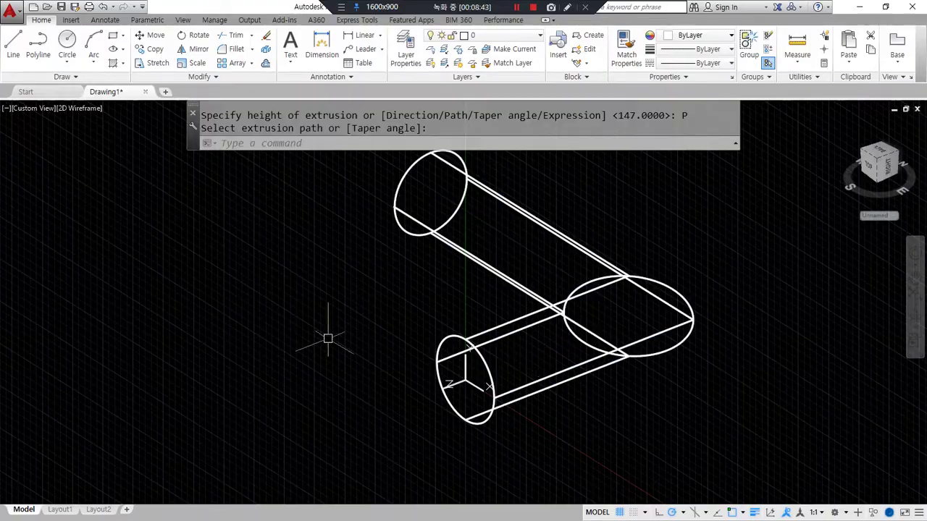
Step: Inspect the bent cylinder in the Shades of Gray style and return to 2D Wireframe
type("sha")
key("Return")
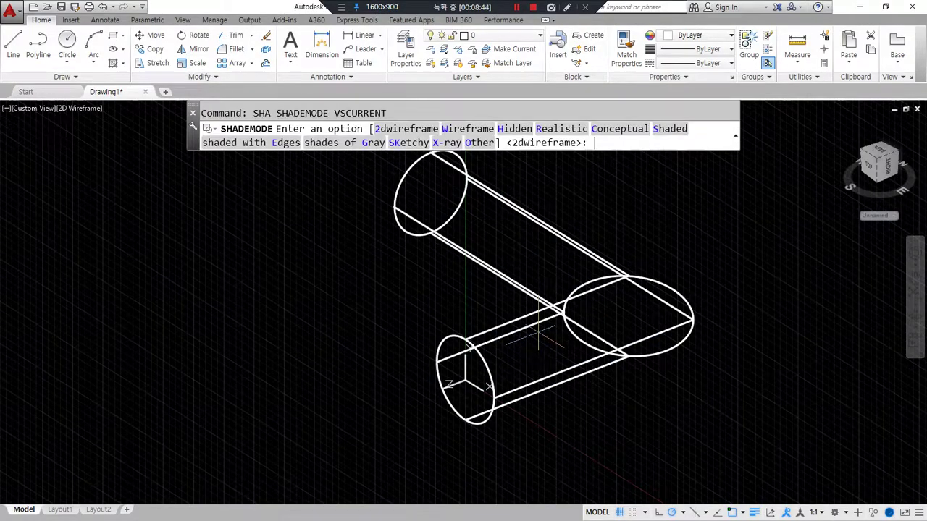
type("g")
key("Return")
middle_click_drag(465, 324, 517, 372, "shift")
type("sha")
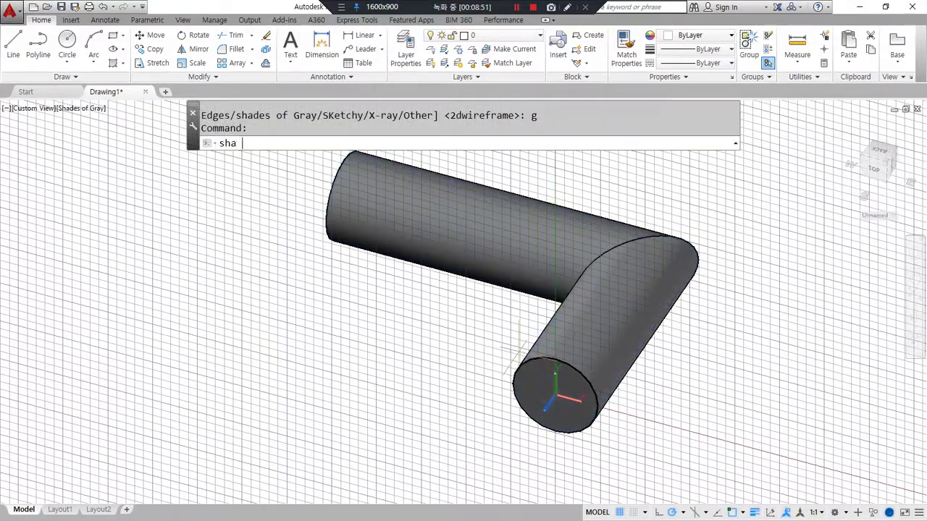
key("Return")
type("2d")
key("Return")
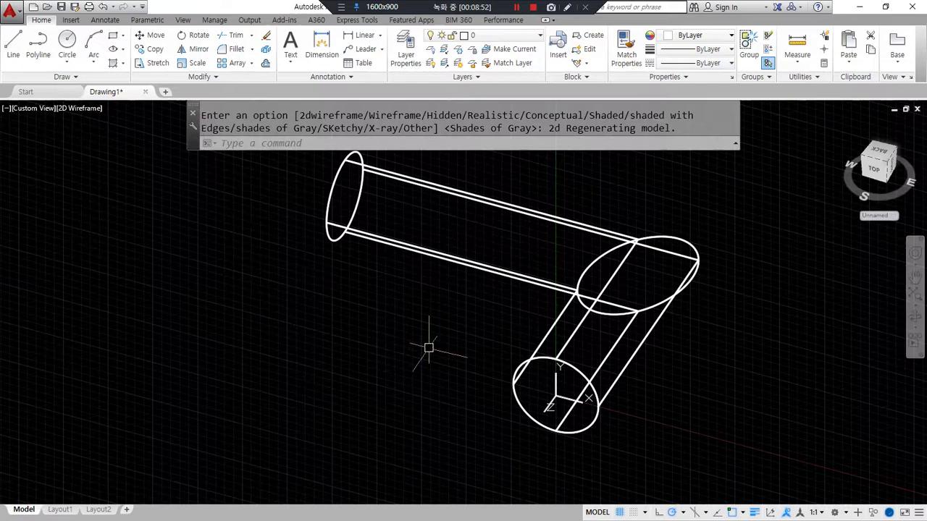
Step: Delete the bent cylinder solid
left_click(749, 176)
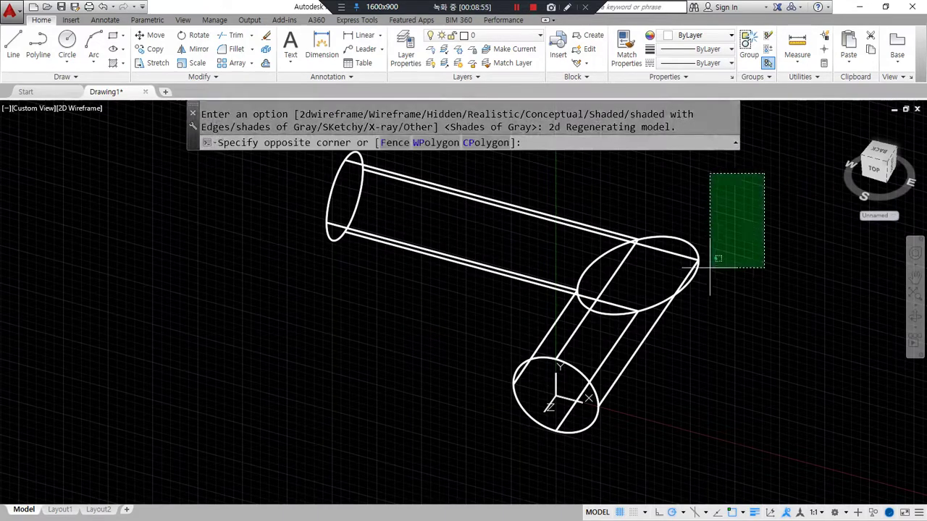
left_click(697, 262)
key("Delete")
left_click(690, 428)
left_click(419, 313)
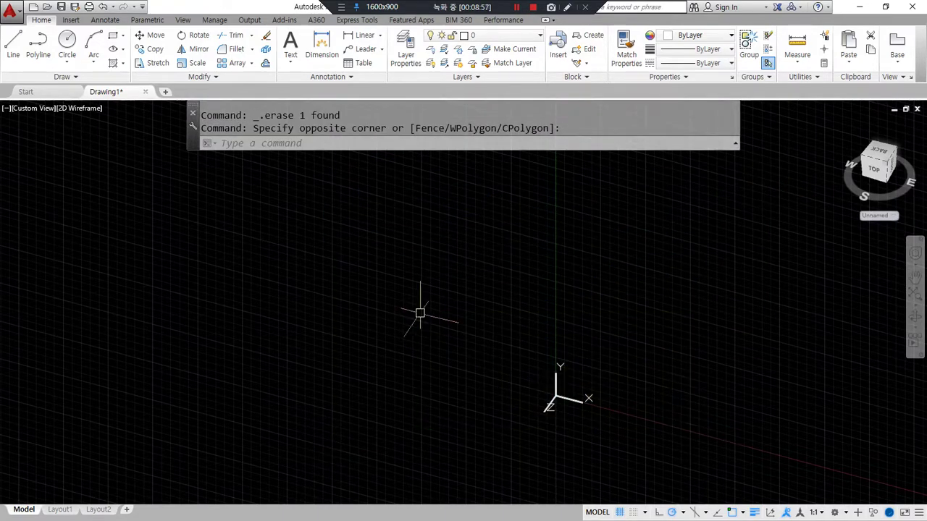
Step: Reset the UCS to World
type("ucs")
key("Return")
key("Return")
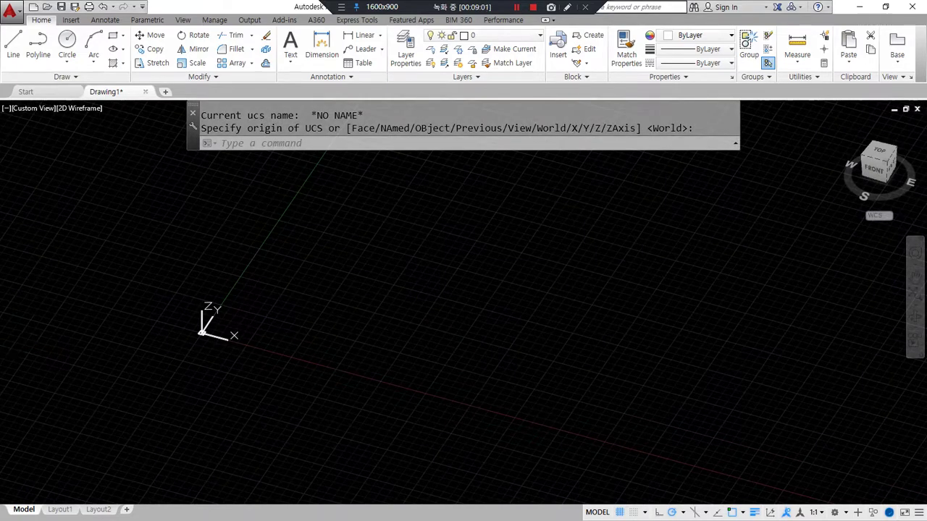
Step: Switch to the browser and examine the overall dimensions in the reference drawing's top view
key("alt+Tab")
mouse_move(384, 139)
left_mouse_down()
mouse_move(366, 166)
mouse_move(400, 185)
left_mouse_up()
left_click_drag(457, 230, 473, 205)
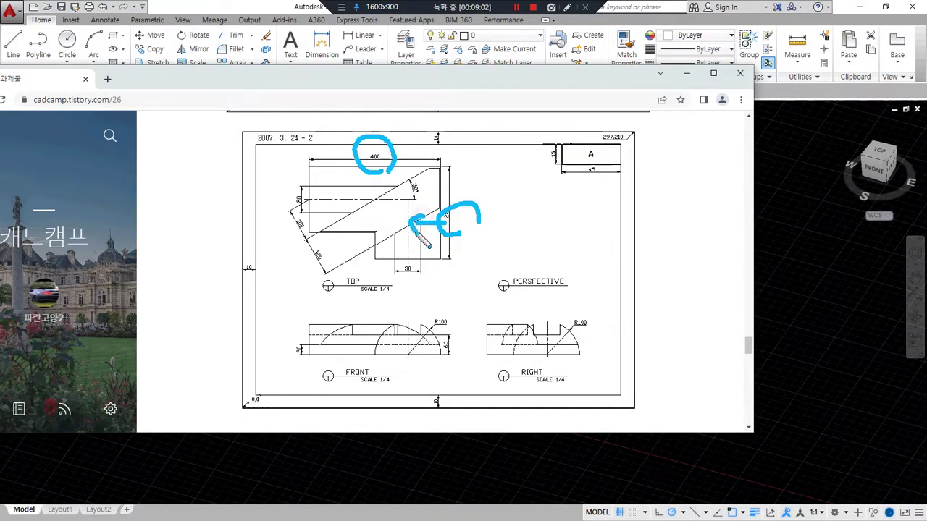
key("Escape")
left_click_drag(437, 77, 0, 135)
Step: Return to AutoCAD and draw a 400 by 280 rectangle with its first corner at 0,0
left_click(292, 236)
type("rec")
key("Return")
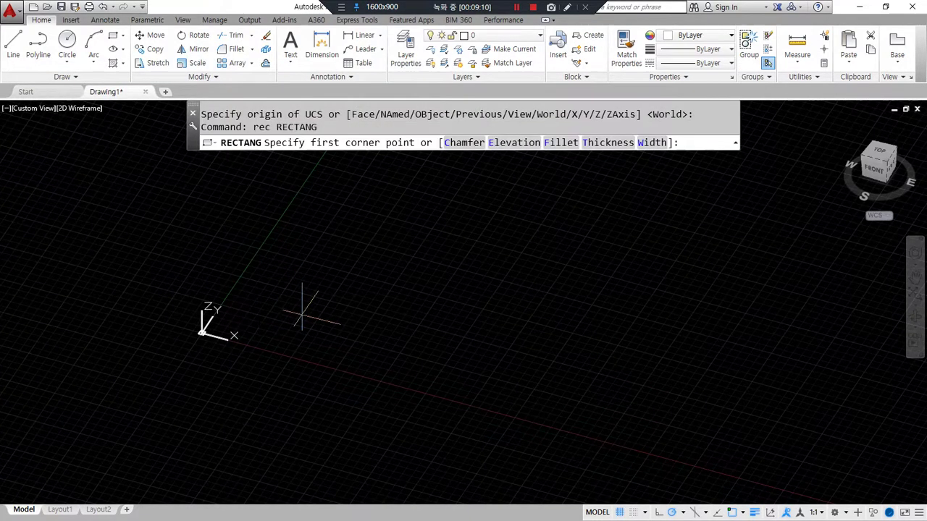
key("Return")
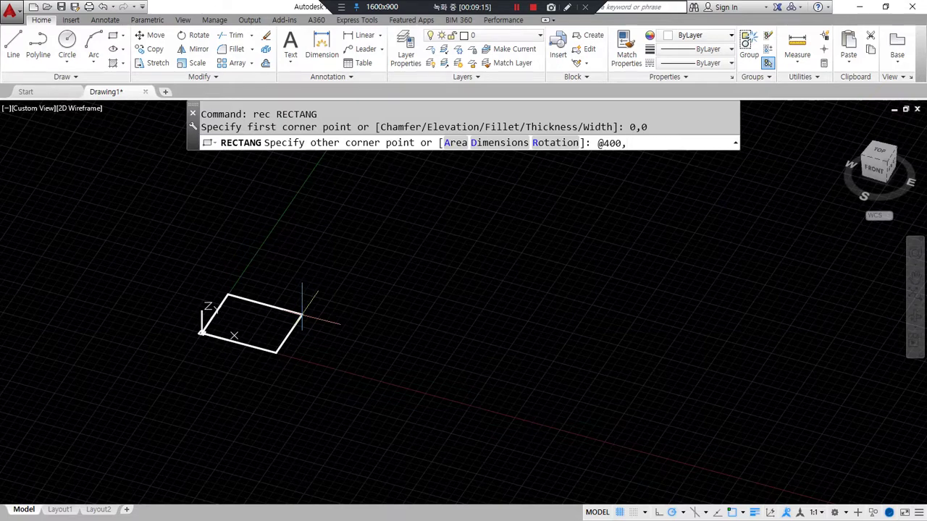
type("@400,280")
key("Return")
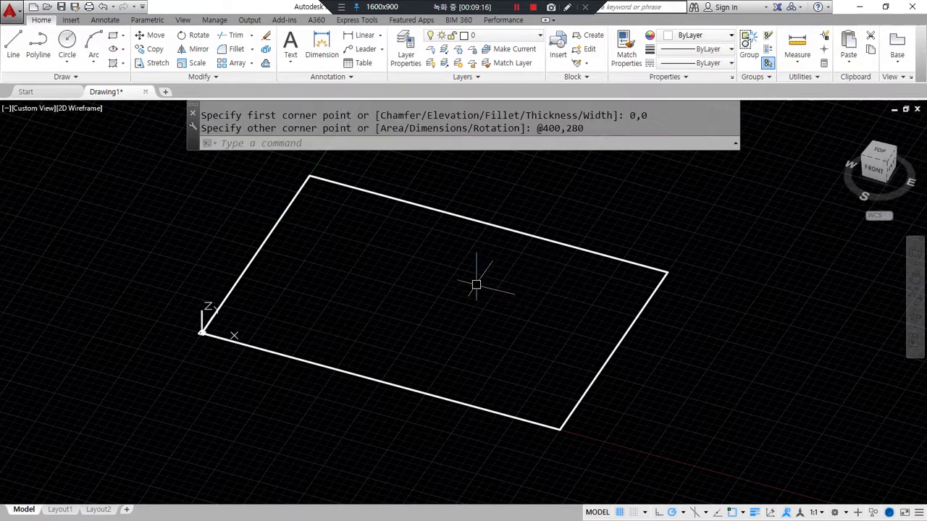
Step: Explode the 400 by 280 rectangle into separate lines
type("x")
key("Return")
left_click(509, 231)
key("Return")
Step: Offset the back edge twice toward the front and the right edge twice toward the left, 100 each time
type("o")
key("Return")
type("100")
key("Return")
left_click(449, 214)
left_click(435, 261)
left_click(430, 271)
left_click(352, 312)
left_click(612, 348)
left_click(527, 331)
left_click(527, 332)
left_click(416, 348)
key("Return")
Step: Fillet the outer offset lines with the front and left edges to form a closed L-shaped outline
type("f")
key("Return")
left_click(384, 374)
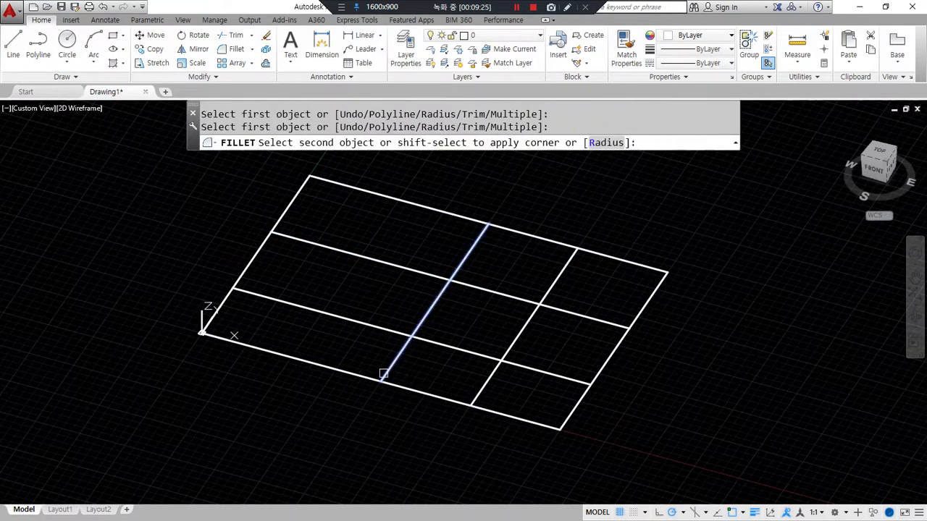
left_click(388, 379)
key("Return")
left_click(398, 353)
left_click(280, 297)
key("Return")
left_click(248, 293)
left_click(241, 274)
Step: Fillet the two inner offset lines into a single L-shaped centreline
key("Return")
left_click(498, 294)
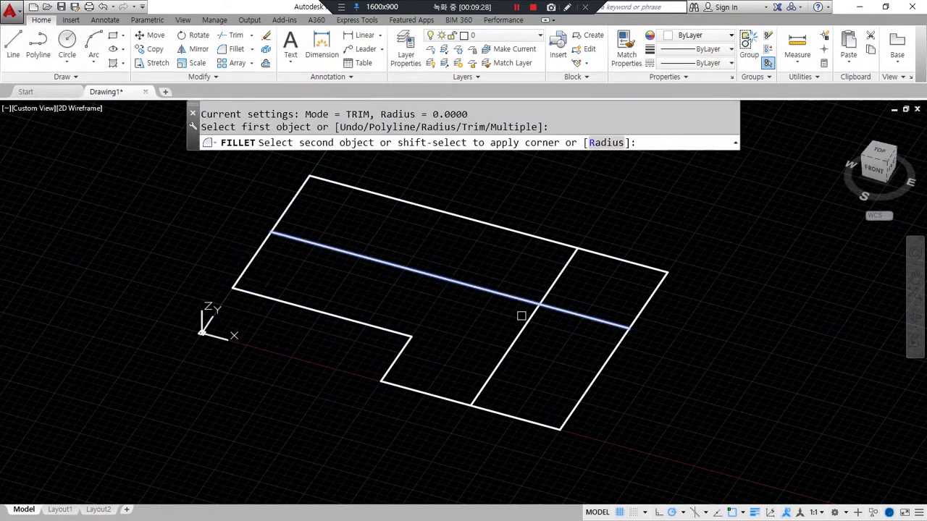
left_click(523, 322)
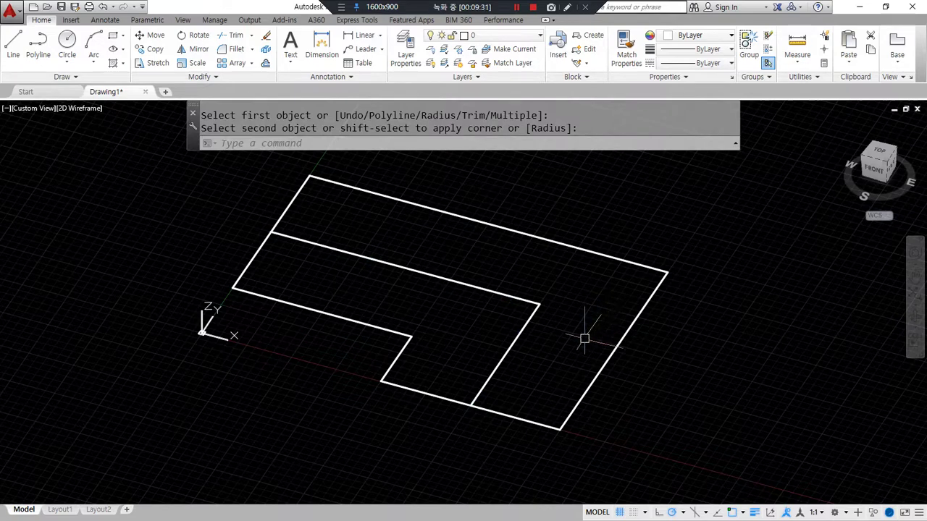
left_click_drag(537, 337, 542, 349)
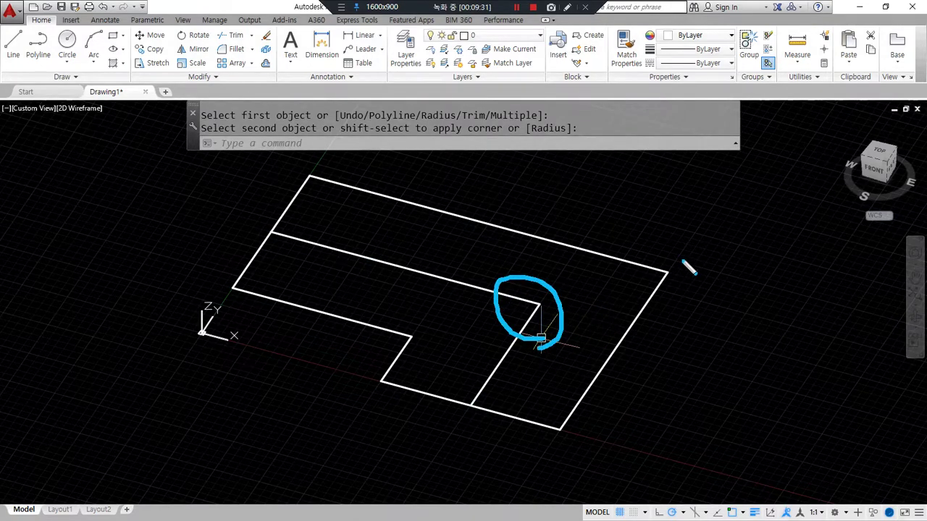
left_click_drag(681, 260, 612, 309)
left_click_drag(629, 251, 682, 319)
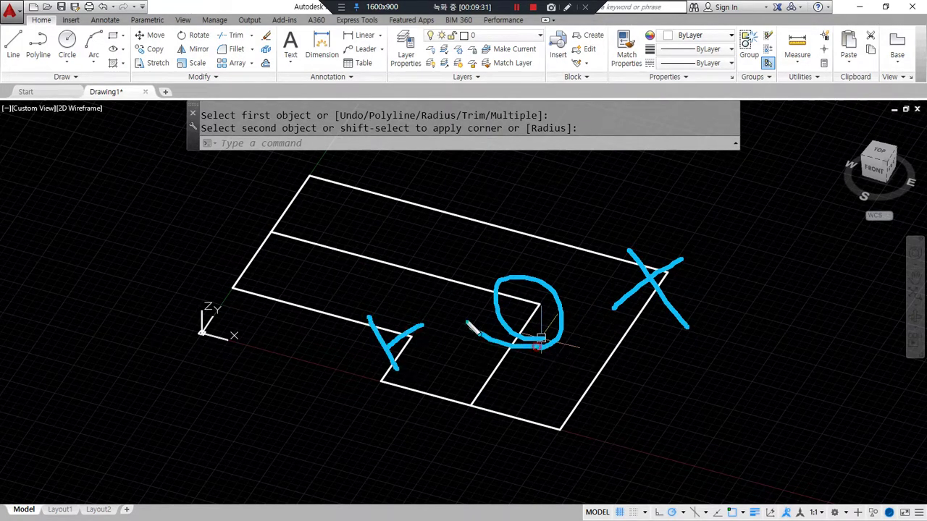
left_click_drag(468, 324, 524, 349)
key("e")
left_click_drag(303, 171, 652, 253)
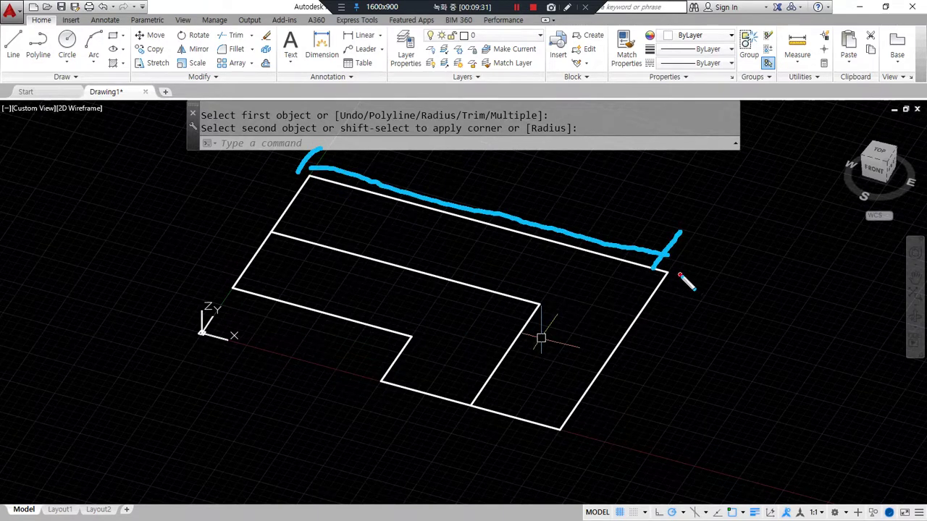
left_click_drag(694, 317, 618, 449)
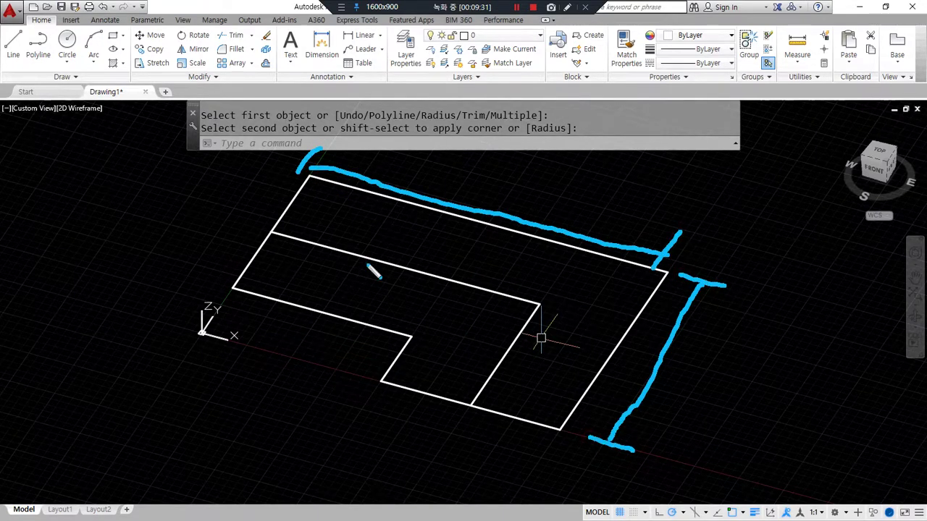
left_click_drag(462, 162, 489, 186)
left_click_drag(475, 155, 459, 200)
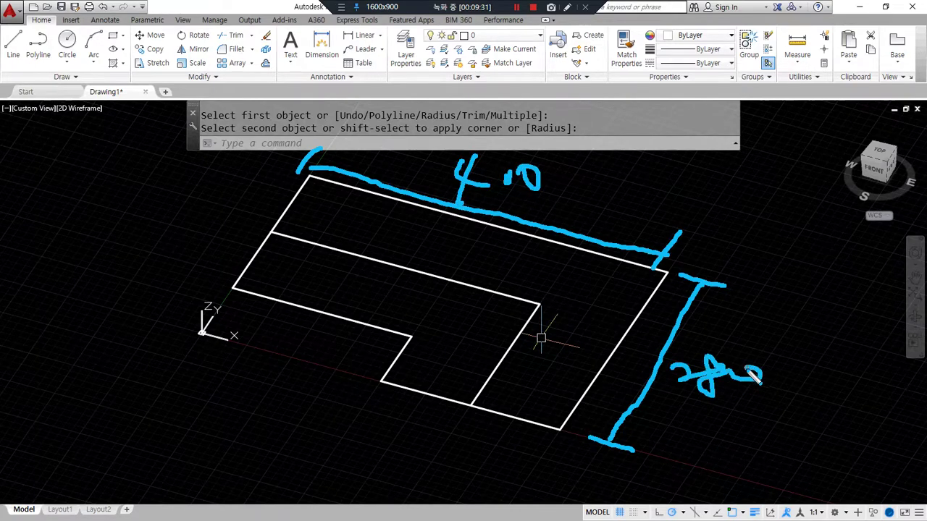
left_click_drag(520, 237, 486, 282)
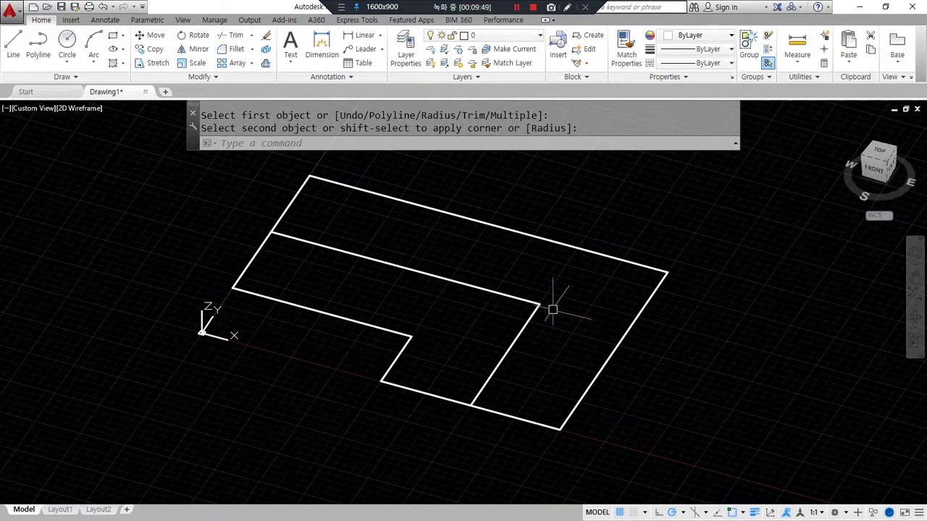
Step: Join the two inner centreline segments into a single L-shaped polyline
key("Escape")
type("j")
key("Return")
left_click(559, 289)
left_click(509, 313)
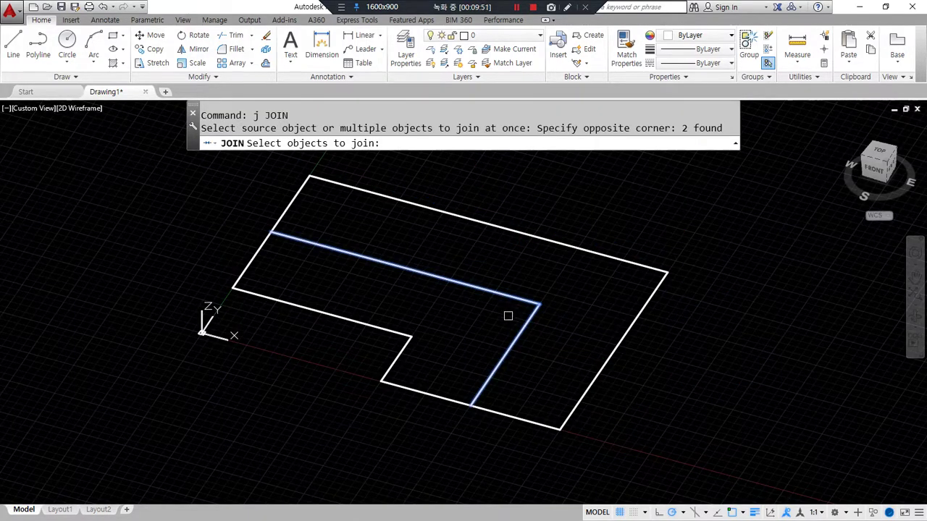
key("Return")
left_click(501, 296)
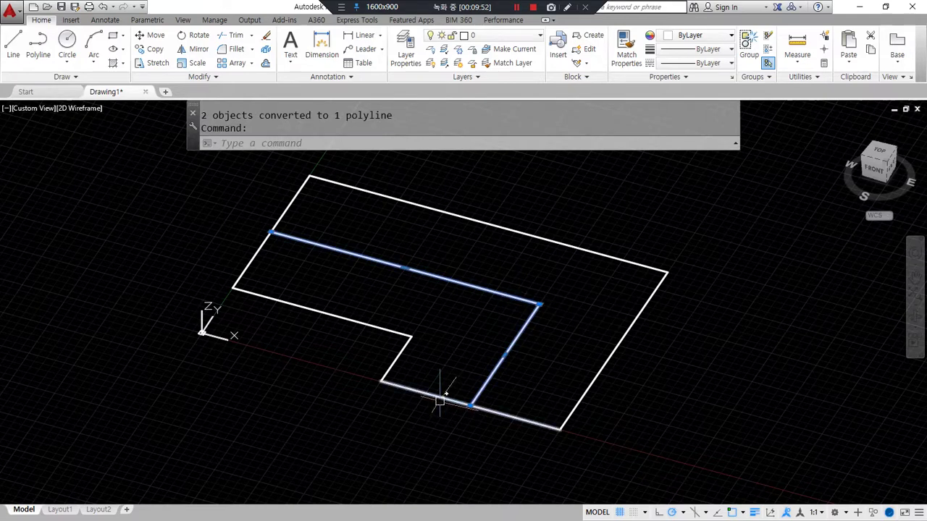
key("Escape")
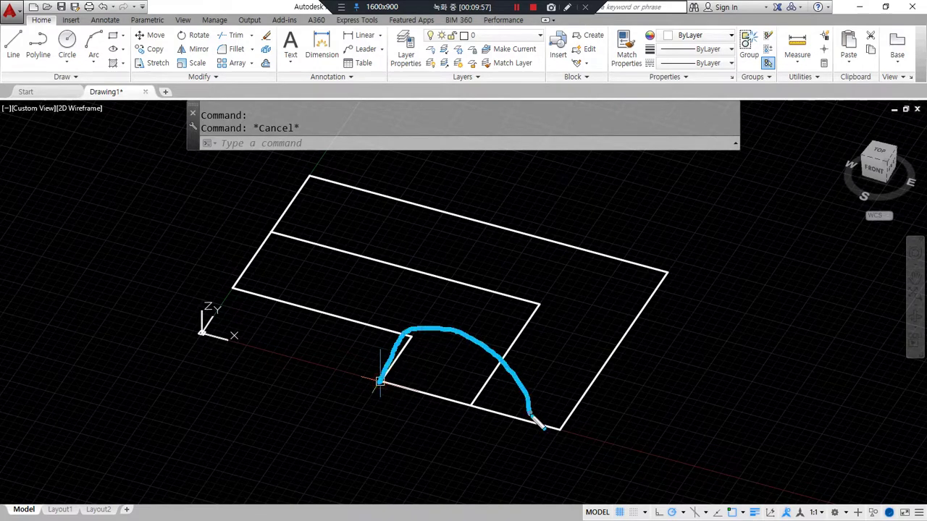
Step: Set the UCS origin at the centreline's front end, with X along the front edge and Y pointing vertically up
type("Ucs")
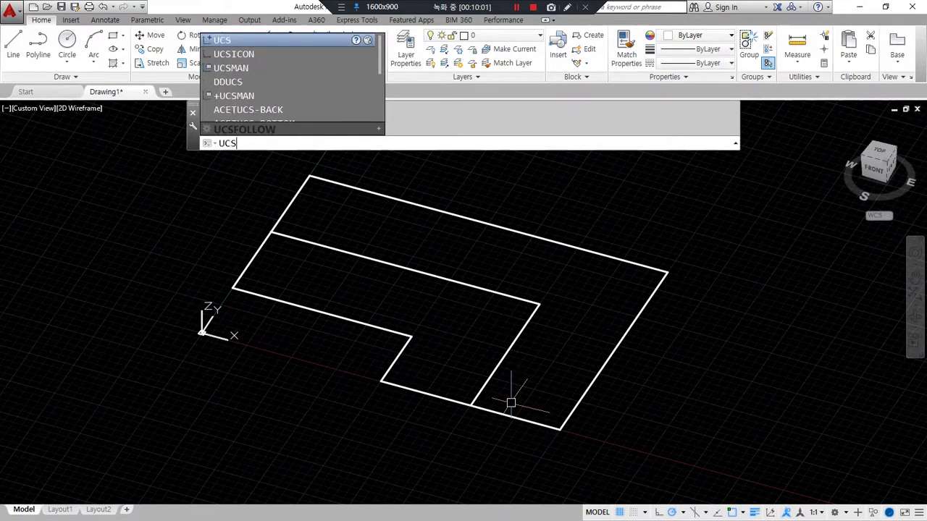
key("Return")
left_click(470, 407)
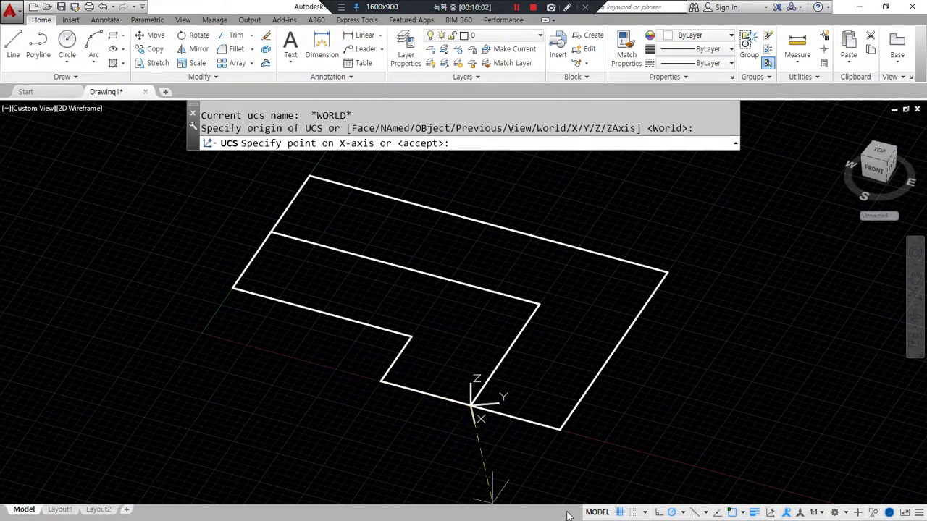
left_click(560, 428)
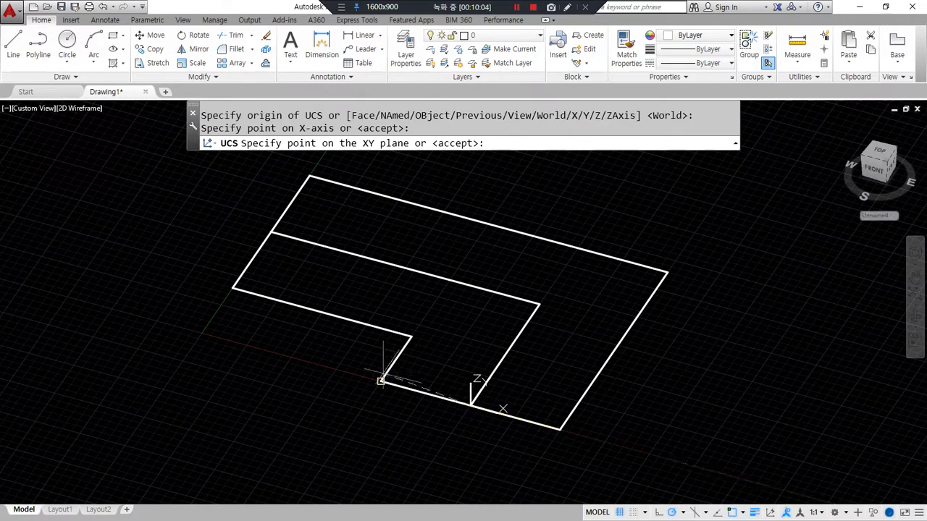
left_click(469, 318)
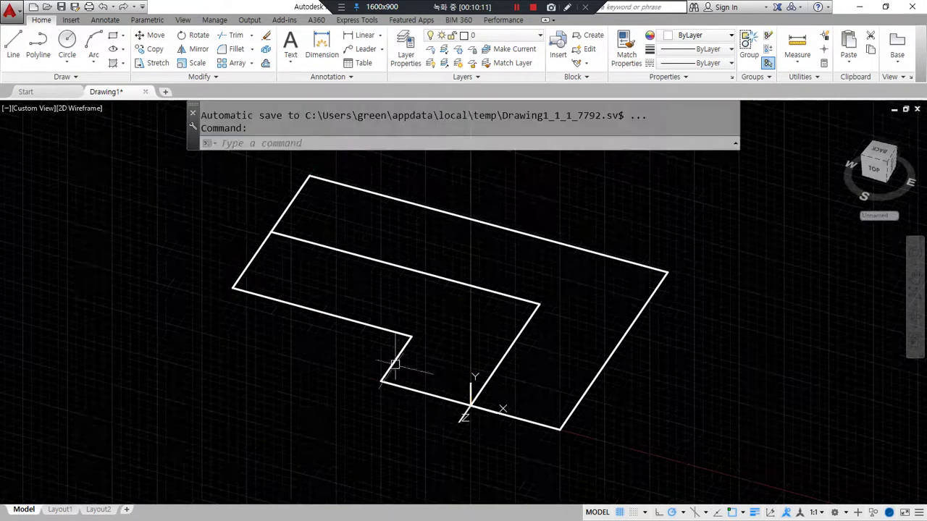
Step: Draw a vertical circle of radius 100 centred on the centreline's front end
middle_click_drag(386, 515, 369, 500)
type("c")
key("Return")
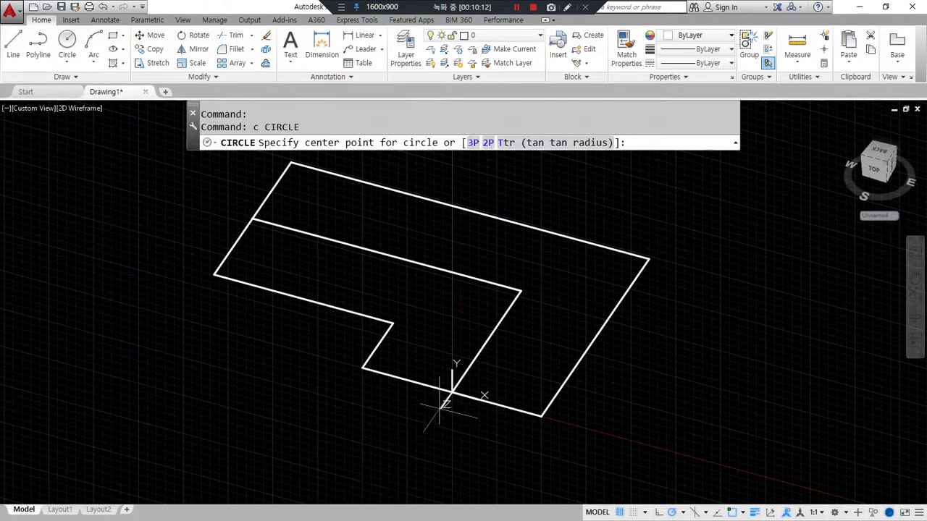
left_click(451, 392)
type("100")
key("Return")
Step: Trim the circle's lower half using the front edge as the cutting edge
type("tr")
key("Return")
left_click(507, 410)
key("Return")
left_click(515, 458)
key("Return")
Step: Join the front edge and the half-circle arc into one closed profile, and select it to check
type("j")
key("Return")
left_click(506, 408)
left_click(533, 374)
key("Return")
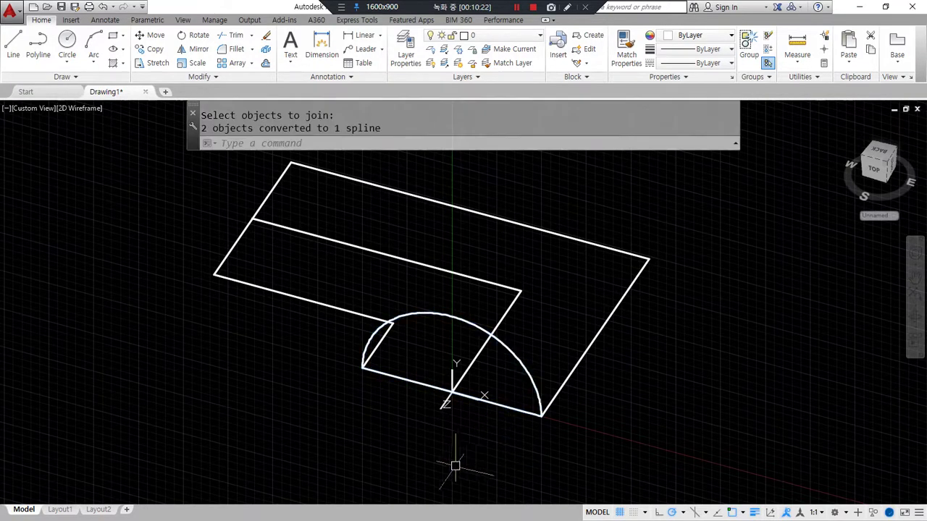
left_click(538, 395)
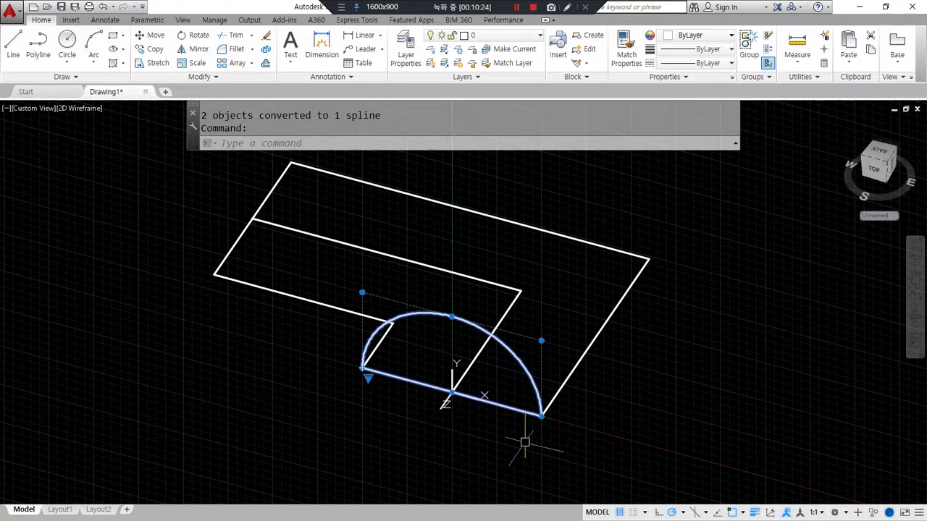
Step: Undo the profile join and rejoin the half-circle arc and front edge as a single polyline
key("ctrl+z")
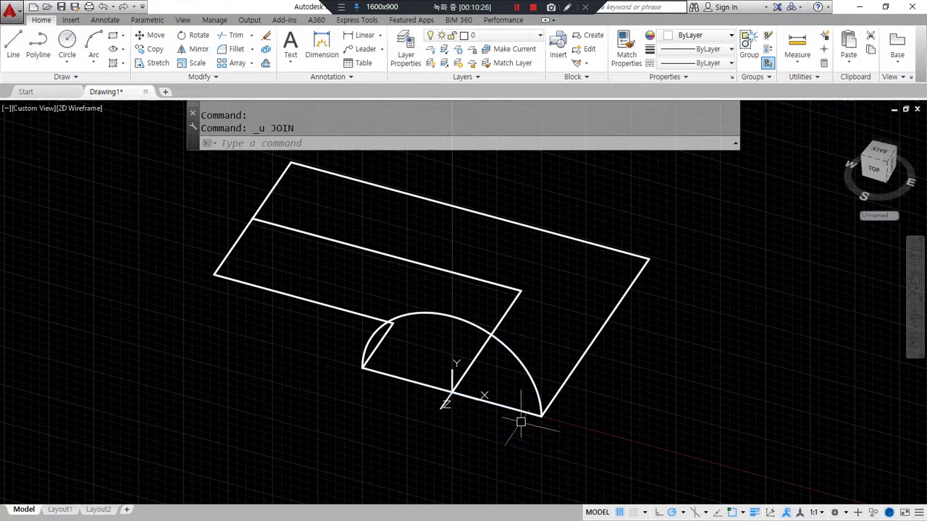
key("ctrl+z")
type("tr")
key("Return")
key("Escape")
key("Escape")
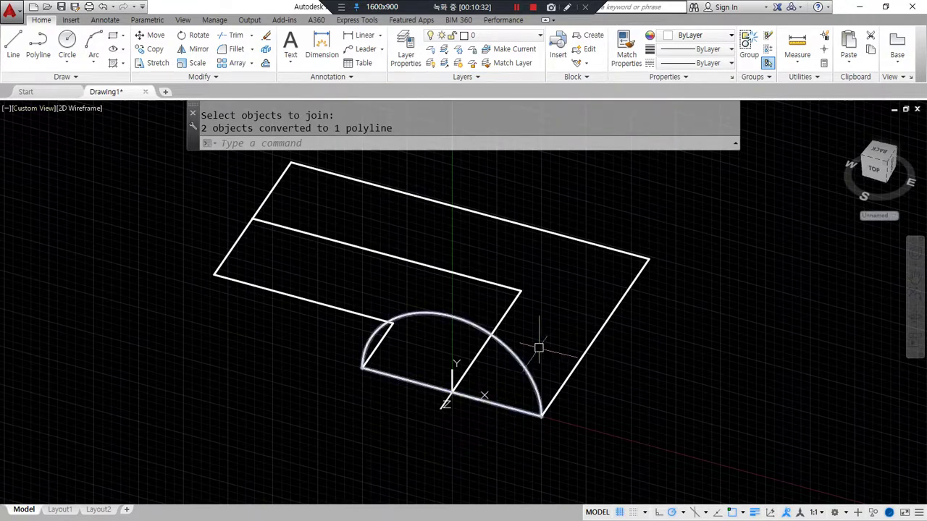
left_click(539, 349)
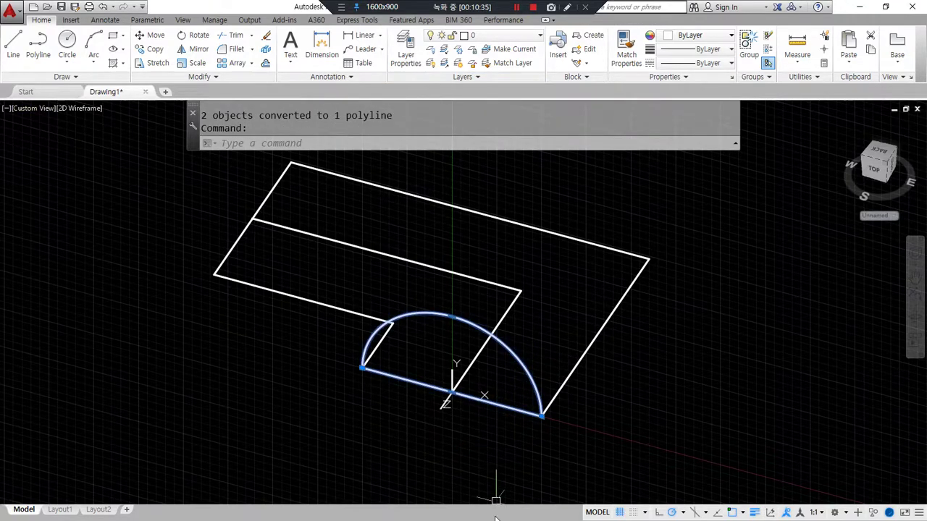
Step: Erase the half-circle profile and return the UCS to World
type("e")
key("Return")
type("ucs")
key("Return")
key("Return")
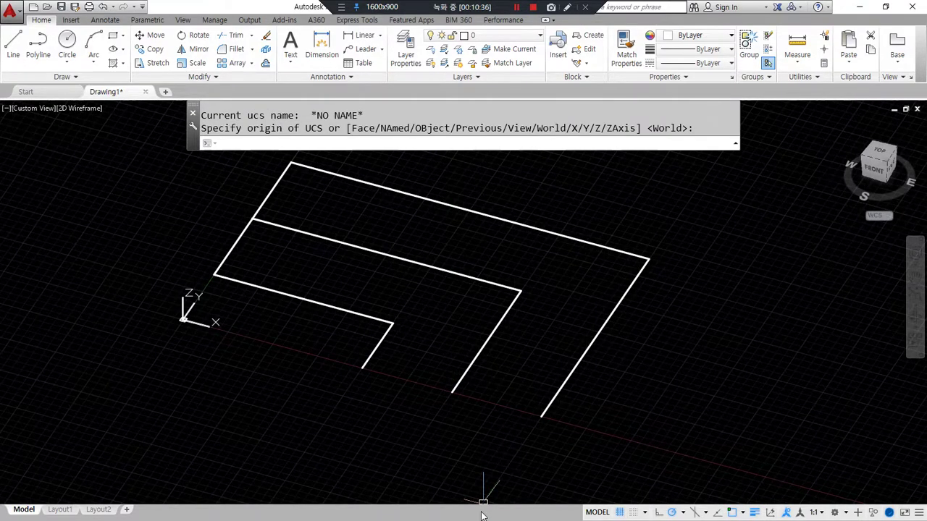
Step: Draw a line closing the L-shaped outline's open front edge between the two end corners
type("l")
key("Return")
left_click(362, 367)
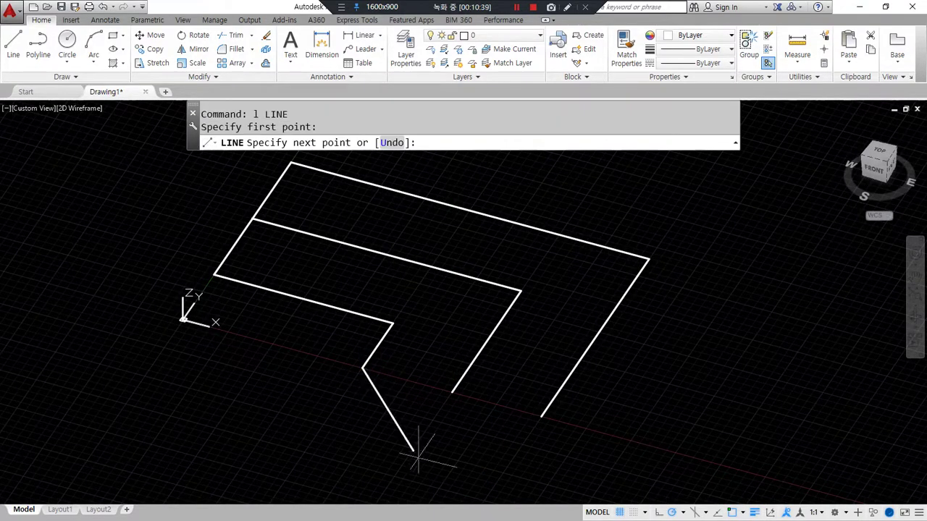
left_click(542, 416)
key("Return")
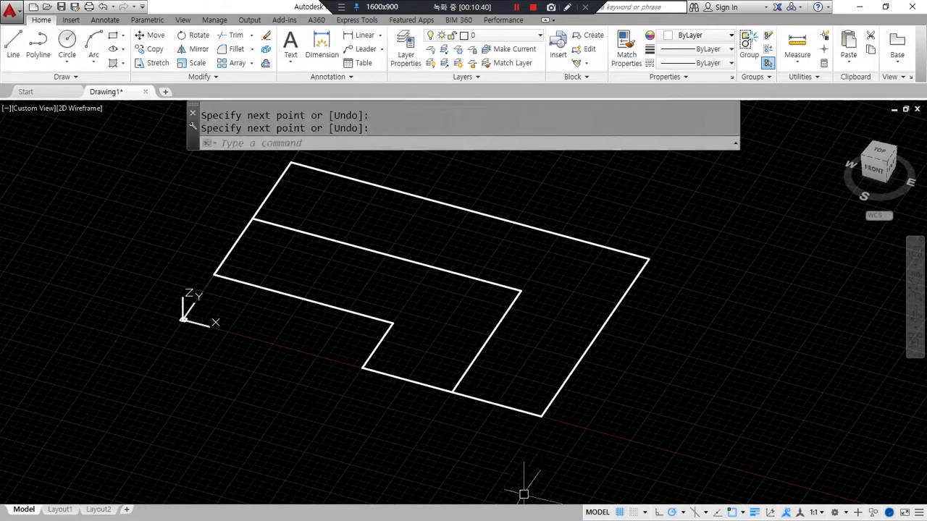
Step: Define a vertical UCS at the front edge's midpoint, with X toward the outer front corner and Y straight up
type("ucs")
key("Return")
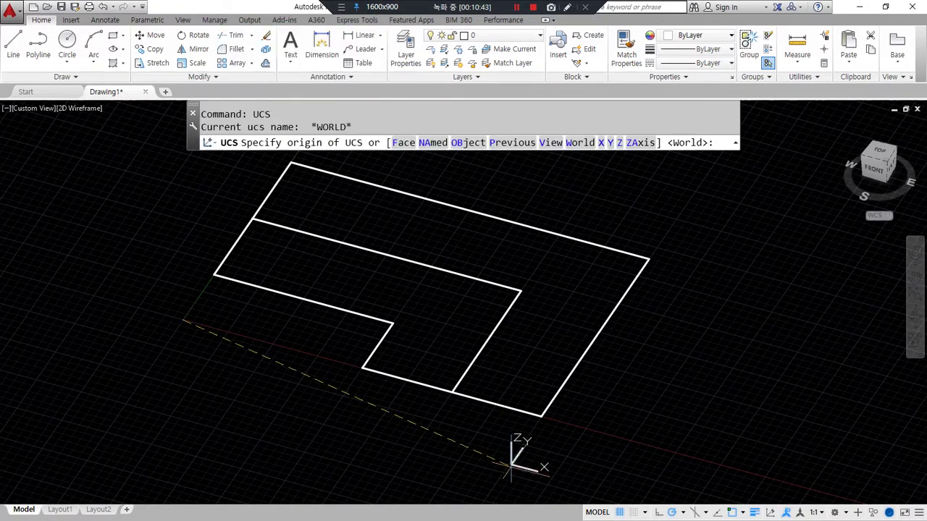
left_click(452, 392)
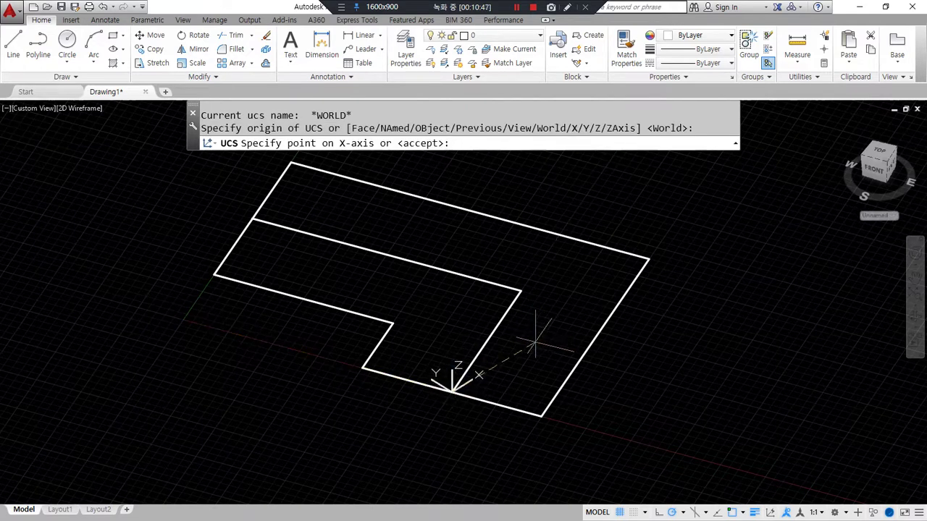
left_click(541, 417)
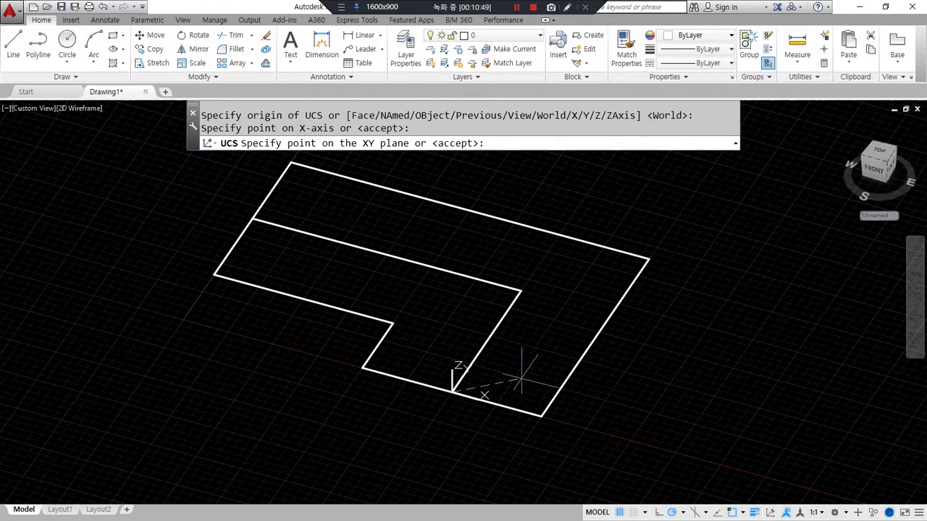
left_click(452, 310)
Step: Draw a circle of radius 100 centred on the front edge's midpoint in the vertical plane
type("c")
key("Return")
left_click(452, 392)
type("100")
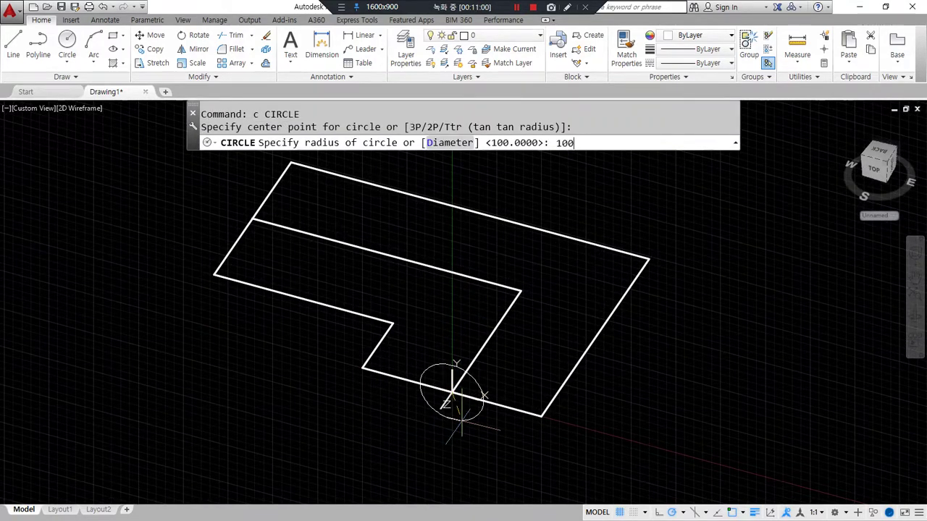
key("Return")
Step: Trim away the circle's half below the front edge, using that edge as the cutting edge
type("tr")
key("Return")
left_click(501, 408)
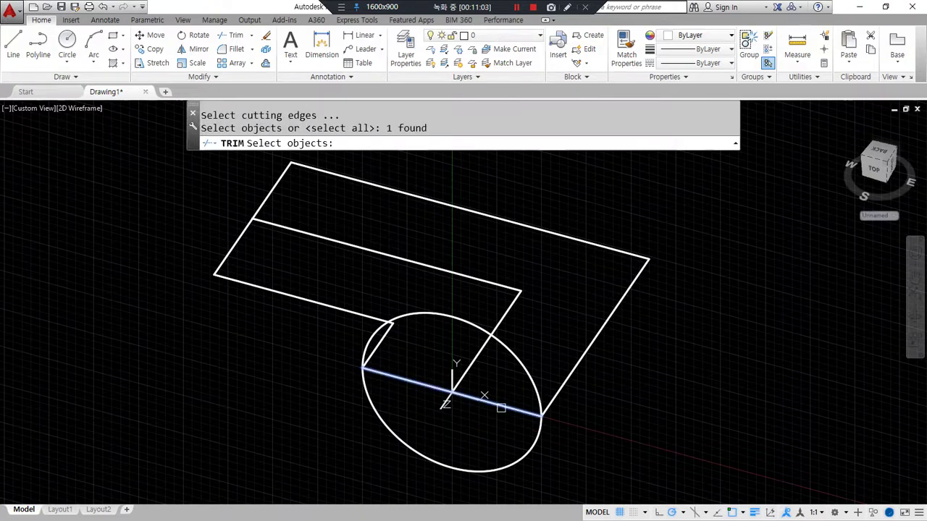
key("Return")
left_click(527, 445)
key("Return")
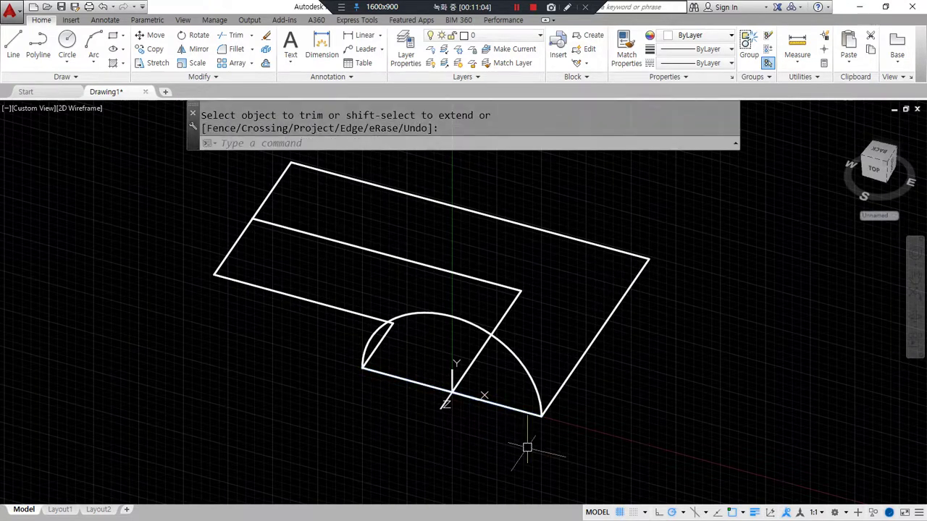
Step: Try to join the half-circle arc with the front edge using Join, selecting the arc first
type("j")
key("Return")
left_click(519, 367)
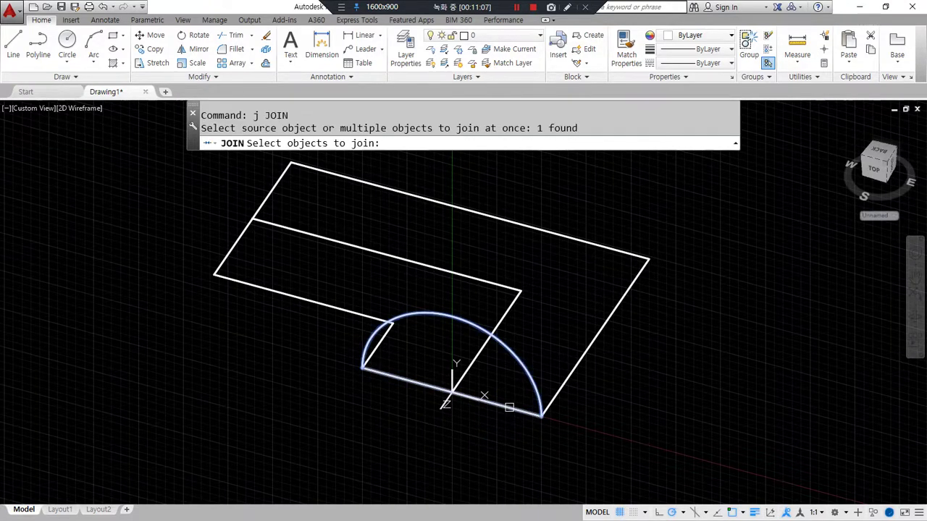
left_click(509, 413)
key("Return")
left_click(507, 411)
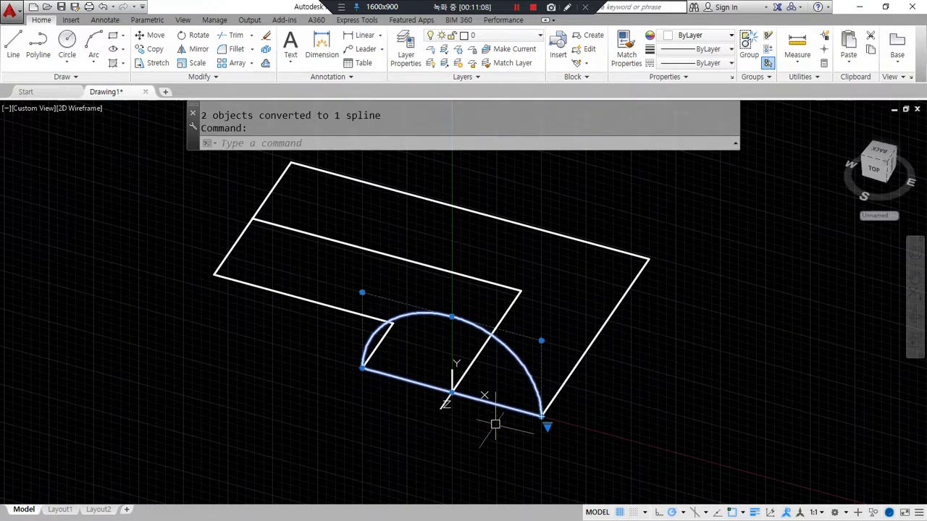
mouse_move(549, 447)
left_mouse_down()
mouse_move(499, 341)
mouse_move(570, 470)
mouse_move(364, 255)
mouse_move(579, 418)
left_mouse_up()
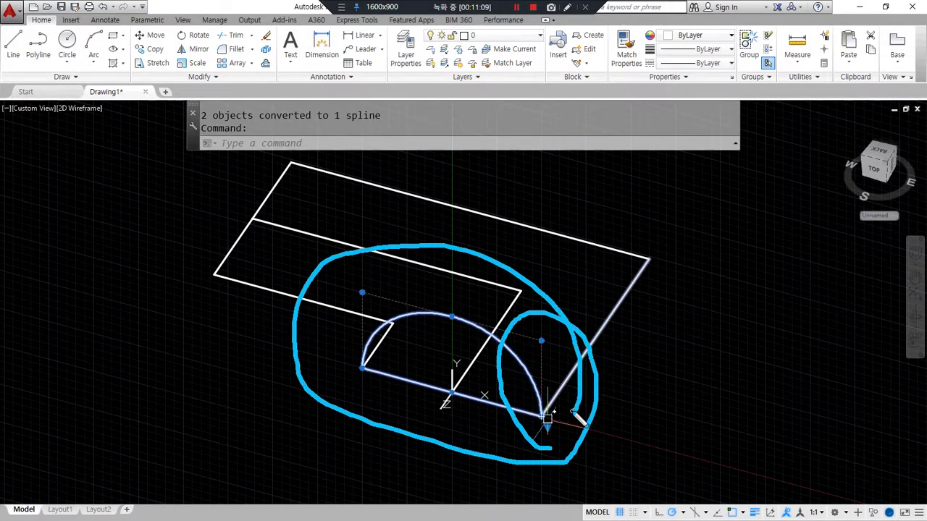
left_click_drag(499, 368, 494, 374)
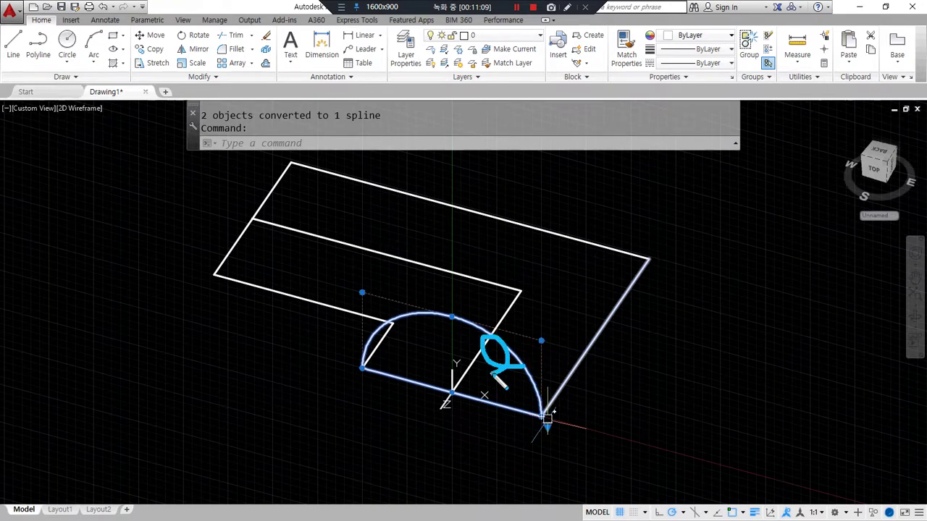
Step: Undo the last join of the half-circle arc and front edge
key("ctrl+z")
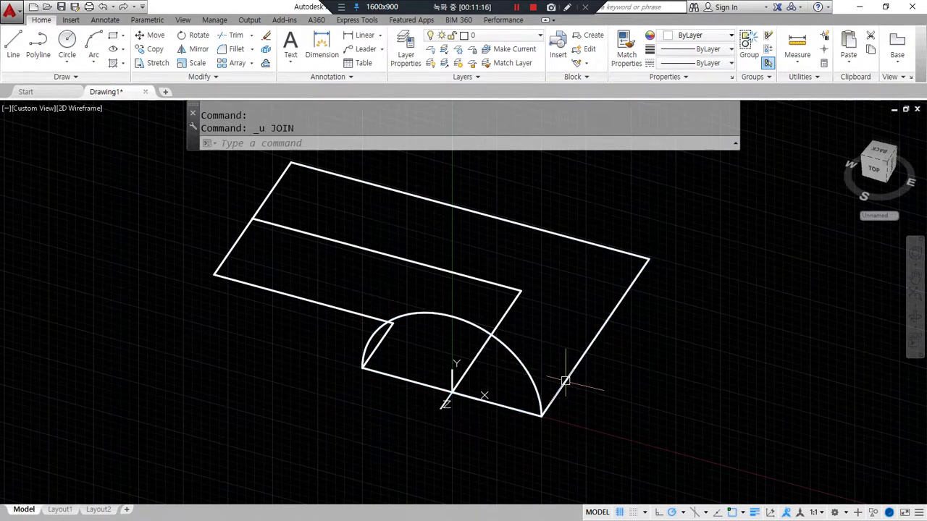
left_click(541, 407)
key("Escape")
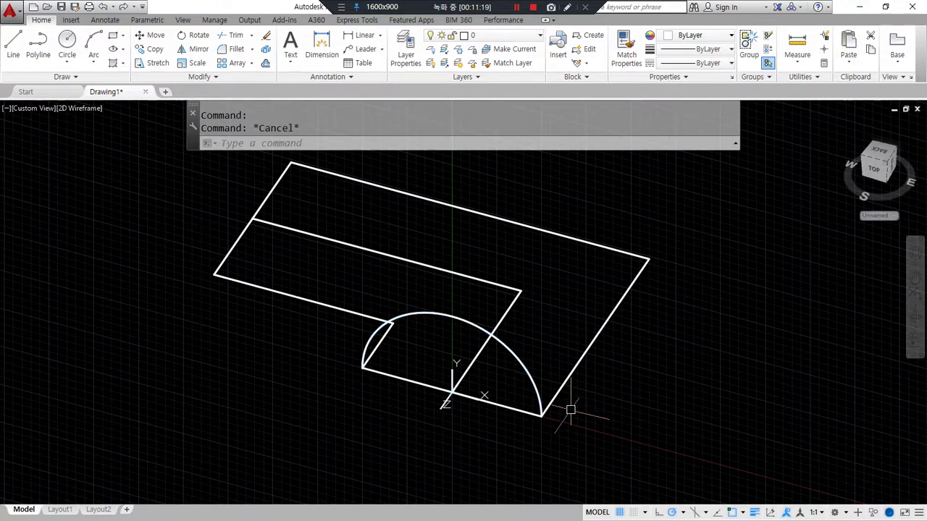
Step: Convert the front edge to a polyline with PEDIT and join the half-circle arc to it as a closed profile
type("pe")
key("Return")
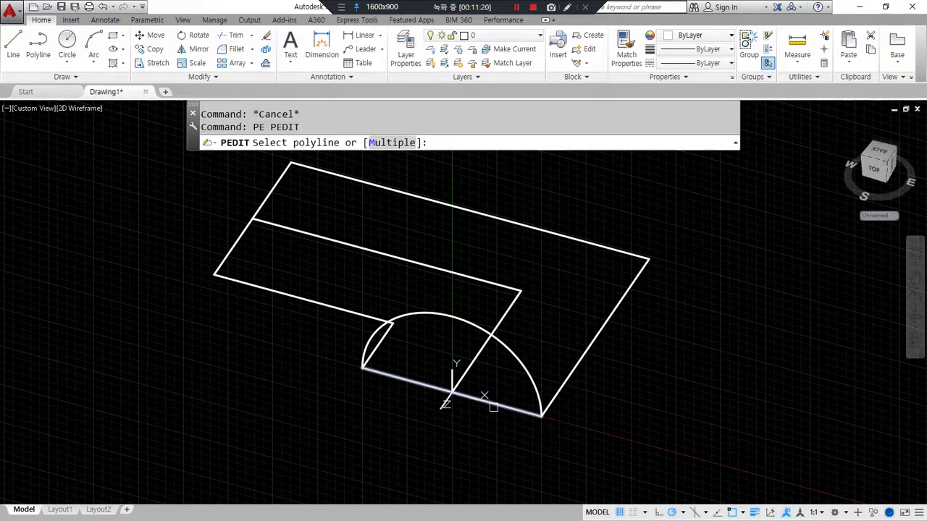
left_click(491, 402)
key("Return")
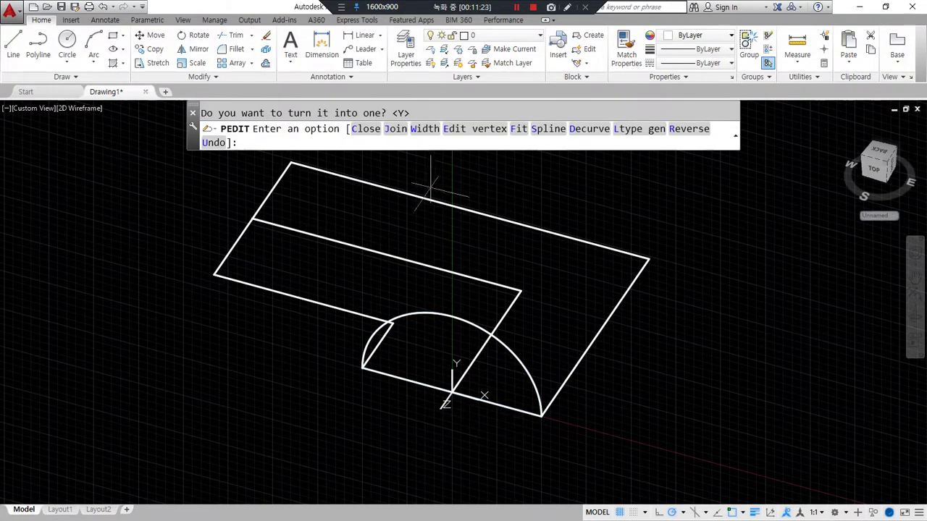
type("j")
key("Return")
left_click(509, 353)
key("Return")
key("Return")
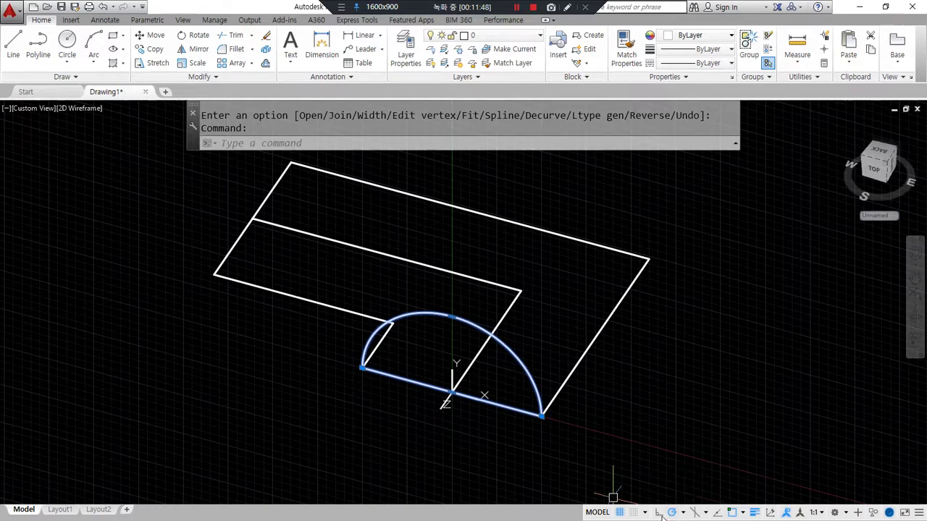
Step: Copy the L-shaped centreline path from its front endpoint to the empty area beyond the layout's right side
key("Escape")
left_click(517, 290)
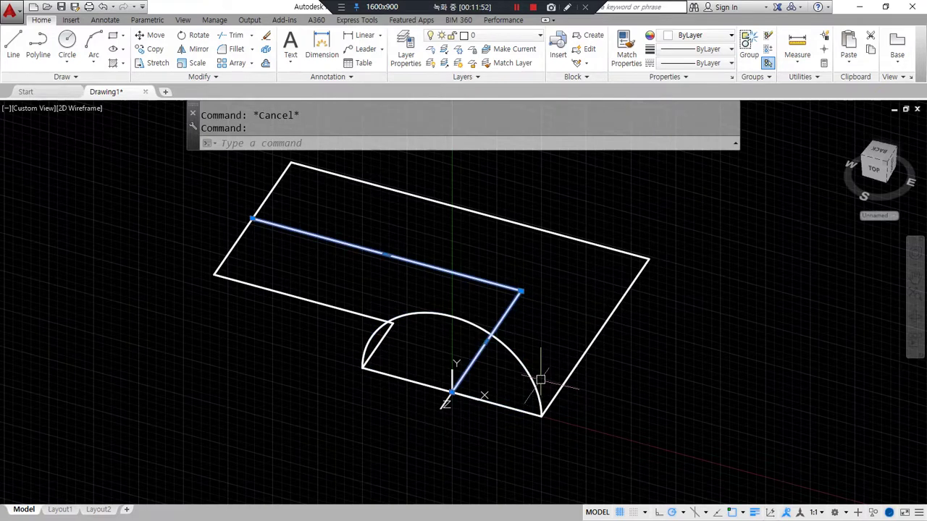
type("cp")
key("Return")
left_click(451, 393)
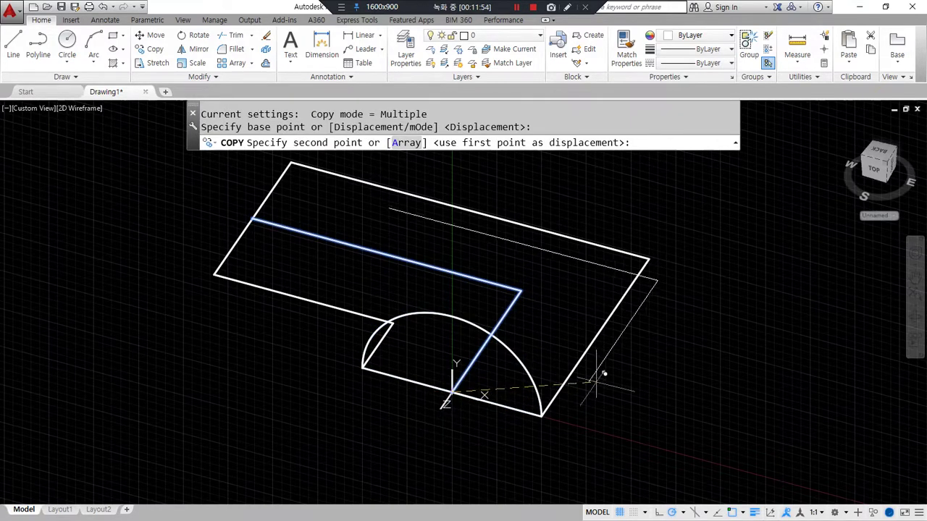
left_click(772, 353)
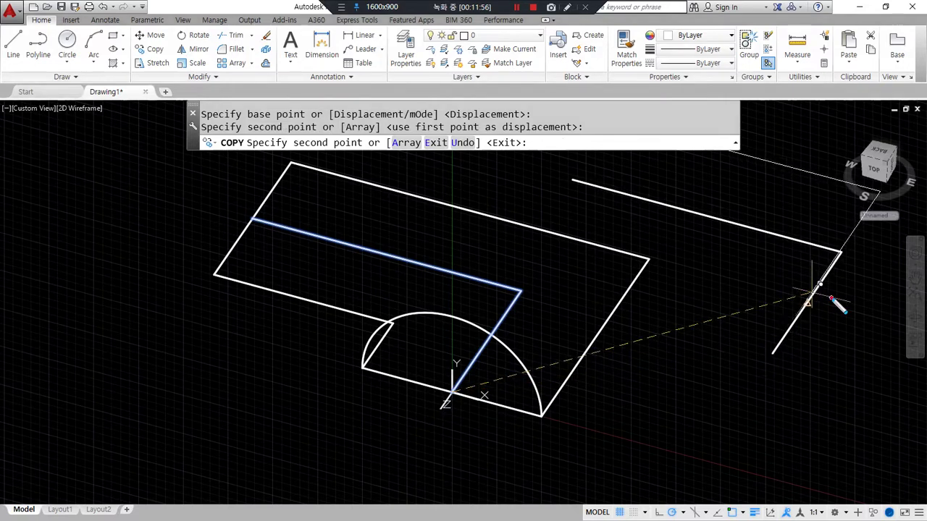
key("Escape")
key("Escape")
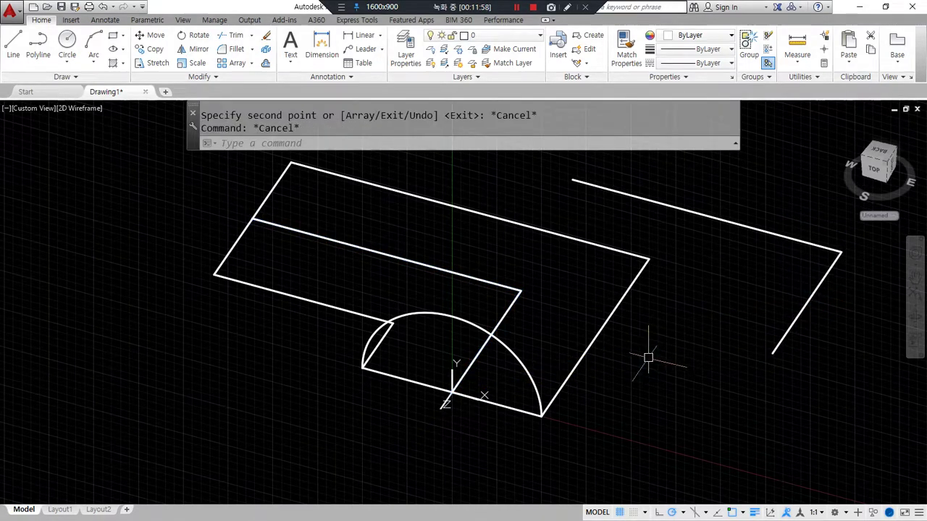
Step: Extrude the closed half-circle profile along the original L-shaped centreline using the Path option
type("ext")
key("Return")
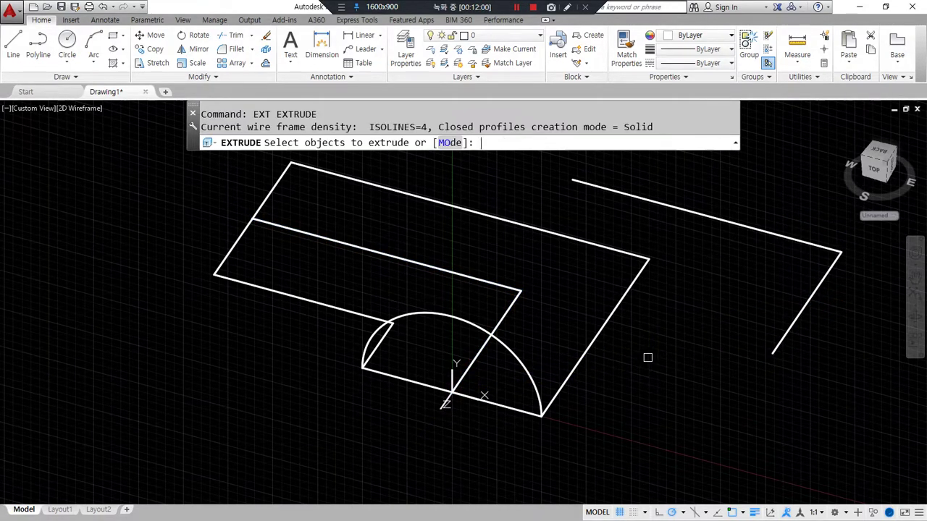
left_click(512, 340)
key("Return")
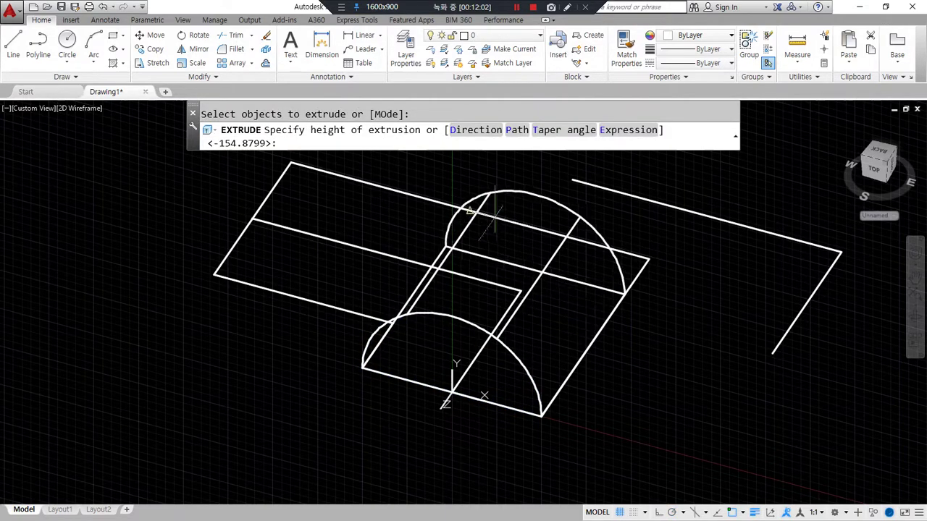
left_click(516, 130)
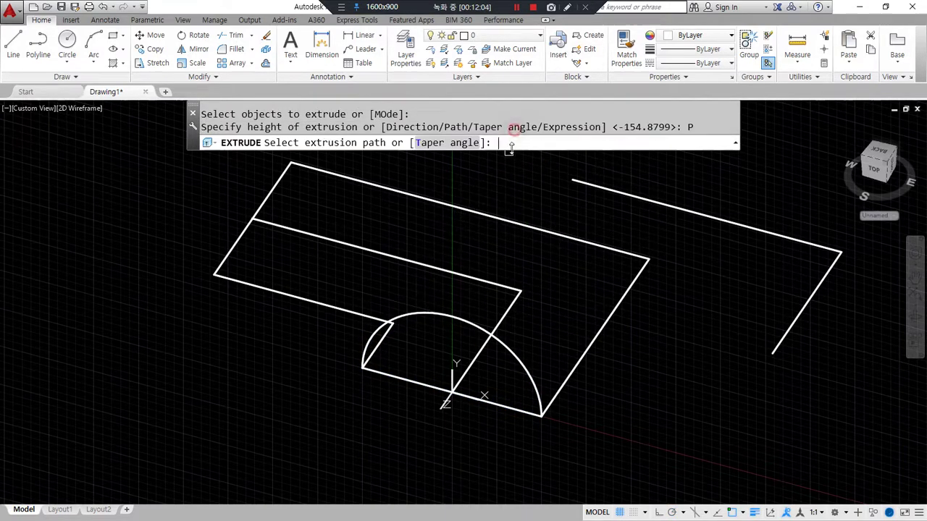
left_click(511, 293)
Step: Inspect the extruded half-round solid in Conceptual style and return the view to 2D Wireframe
type("sha")
key("Return")
type("c")
key("Return")
mouse_move(526, 419)
middle_mouse_down("shift")
mouse_move(383, 387)
mouse_move(292, 385)
mouse_move(653, 399)
mouse_move(632, 411)
middle_mouse_up("shift")
type("sha")
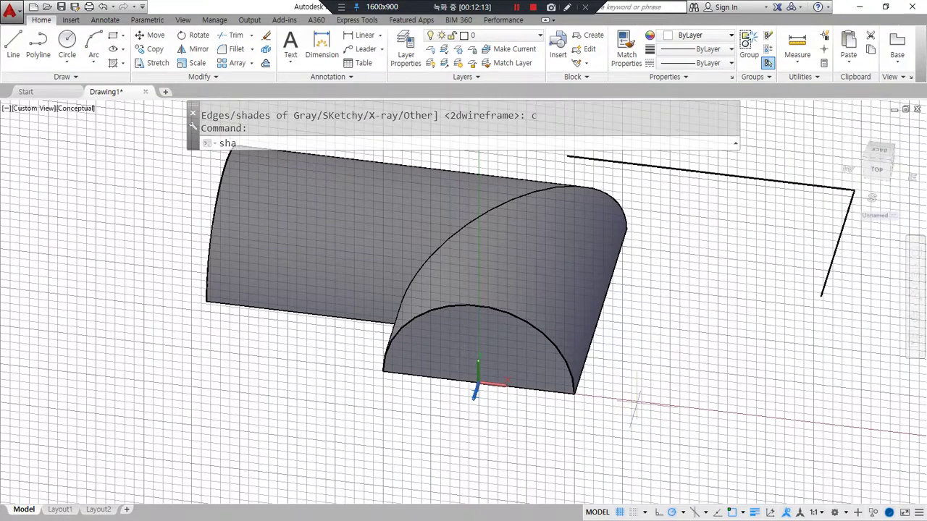
key("Return")
type("2d")
key("Return")
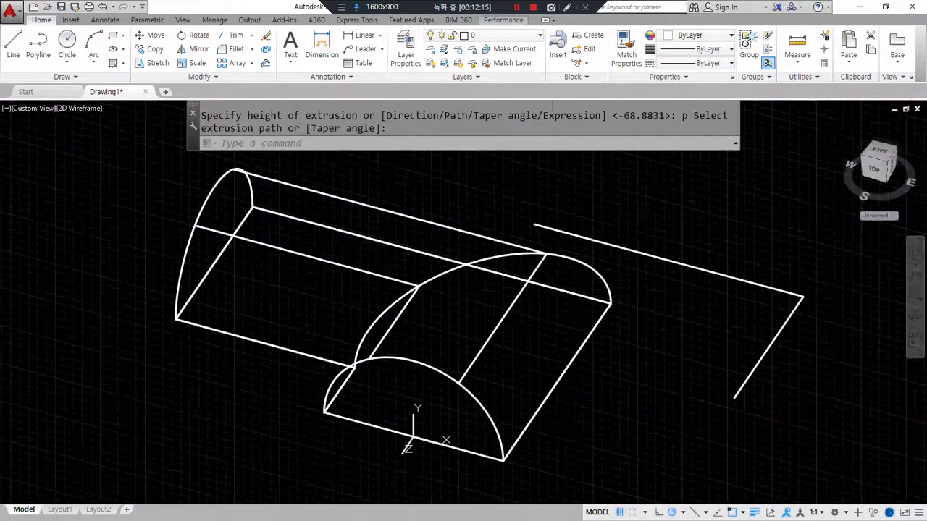
Step: Move the copied centreline path by its front endpoint onto the midpoint of the solid's front half-circle arc
left_click(749, 385)
left_click(715, 311)
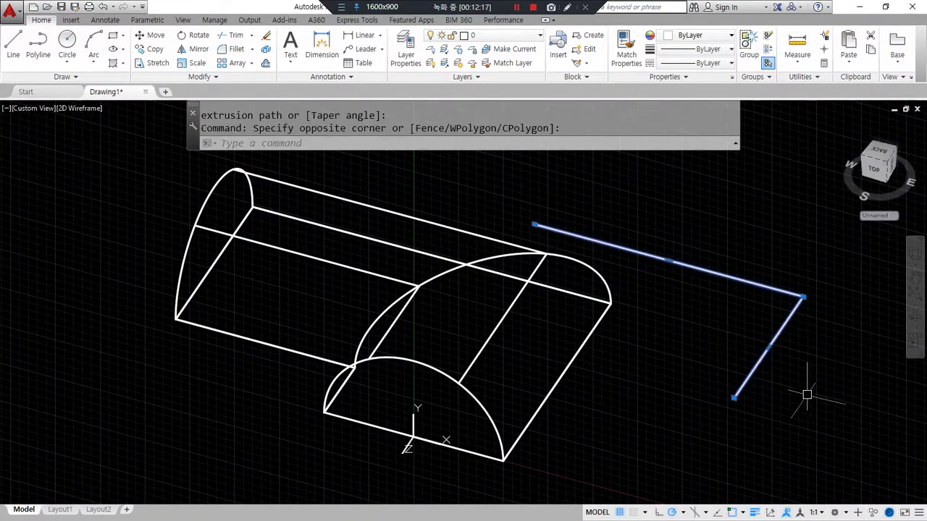
key("Escape")
type("m")
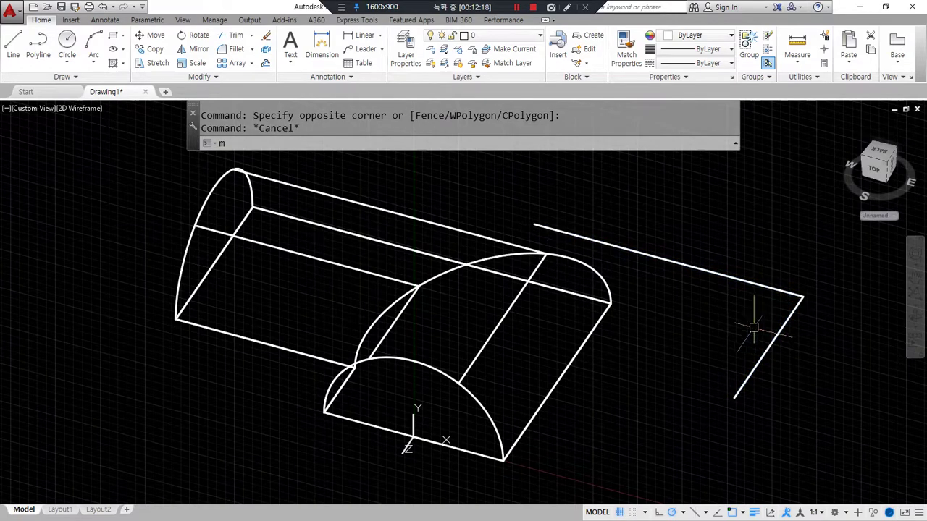
key("Return")
left_click(754, 381)
key("Return")
left_click(734, 395)
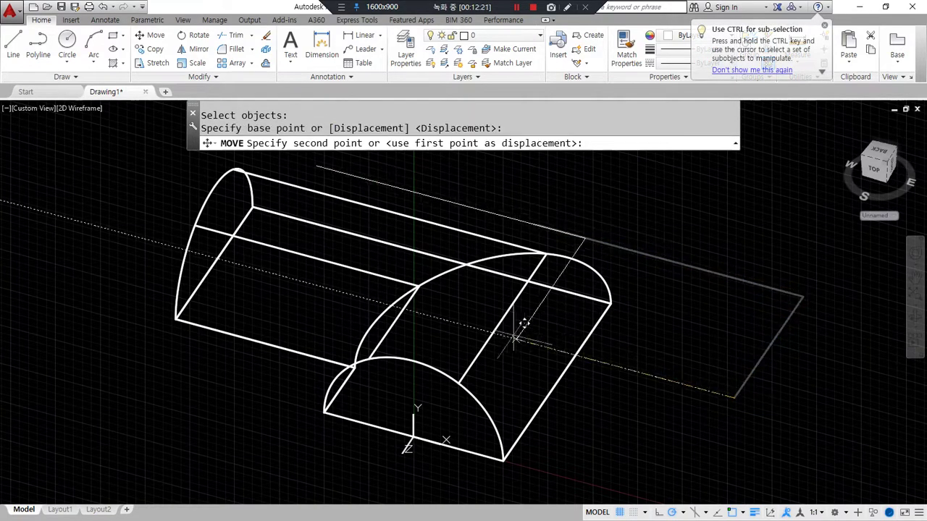
left_click(424, 351)
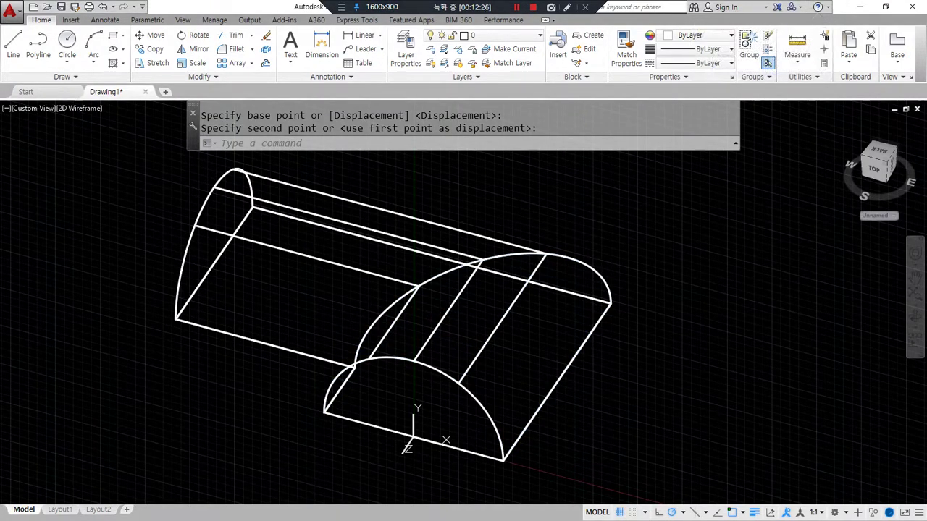
Step: Examine the groove's width and height dimensions in the top, front and right views of the reference drawing
mouse_move(2, 116)
left_mouse_down()
mouse_move(166, 110)
mouse_move(355, 82)
left_mouse_up()
mouse_move(373, 356)
left_mouse_down()
mouse_move(375, 319)
mouse_move(378, 346)
left_mouse_up()
left_click_drag(226, 354, 253, 351)
mouse_move(234, 297)
left_mouse_down()
mouse_move(193, 275)
mouse_move(243, 298)
left_mouse_up()
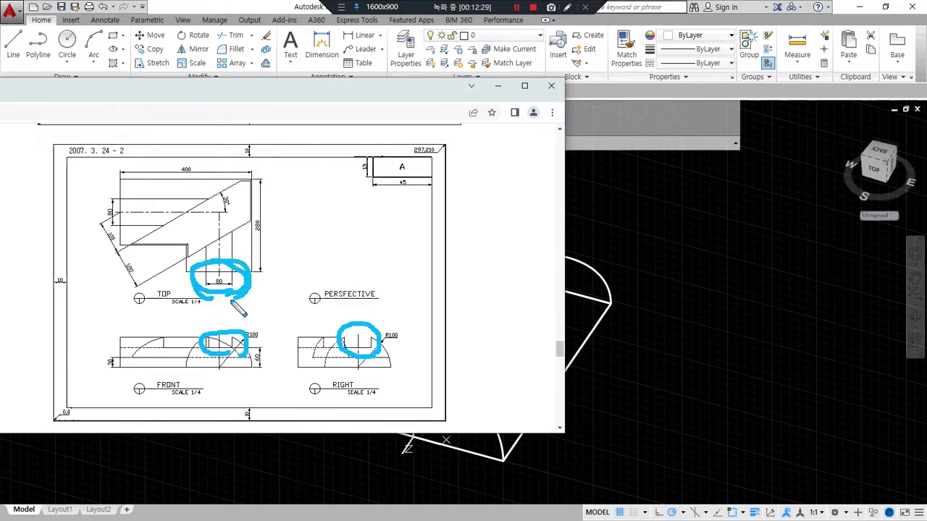
key("Delete")
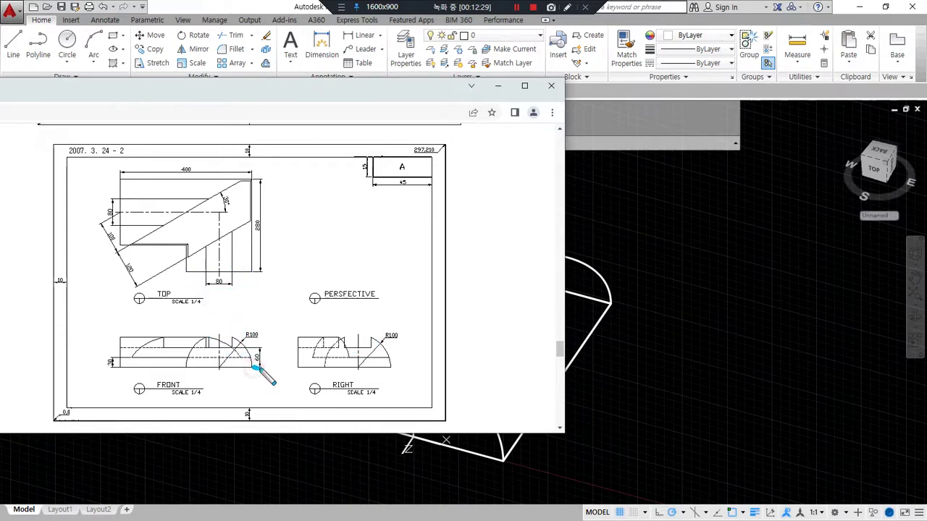
mouse_move(253, 366)
left_mouse_down()
mouse_move(247, 308)
mouse_move(271, 312)
left_mouse_up()
left_click_drag(337, 87, 0, 114)
left_click(649, 465)
Step: Draw an 80 by 40 rectangle starting at the right end of the solid's front bottom edge
middle_click_drag(608, 433, 617, 372)
type("rec")
key("Return")
left_click(528, 390)
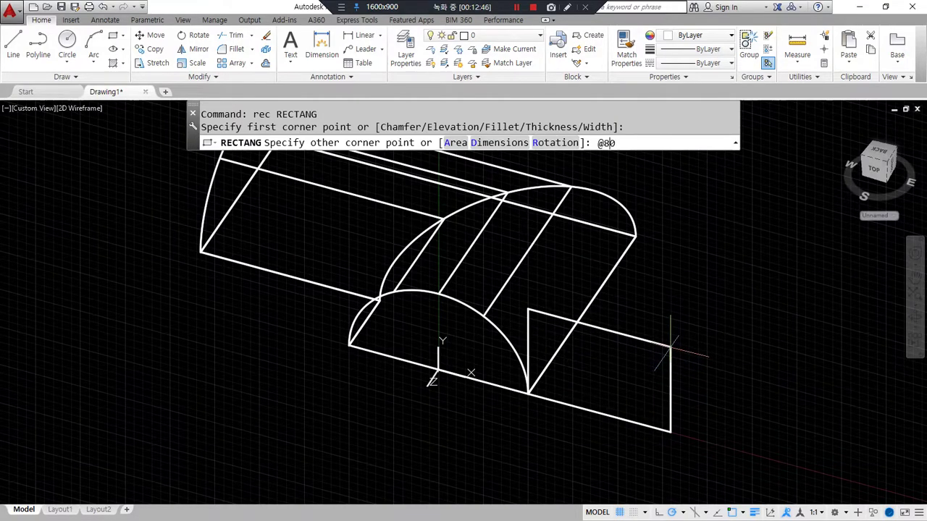
type("@80,40")
key("Return")
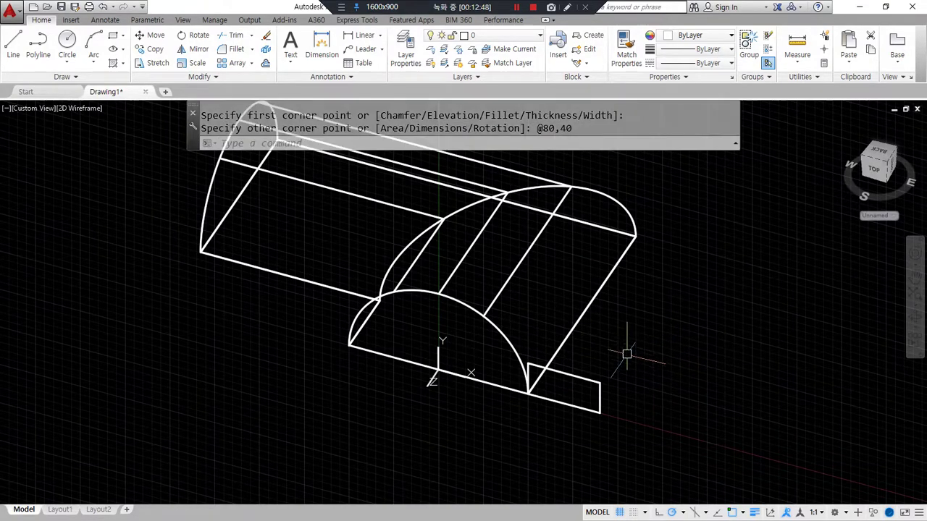
Step: Move the rectangle by its top edge's midpoint onto the midpoint of the front half-circle arc
scroll(486, 369, "up", 2)
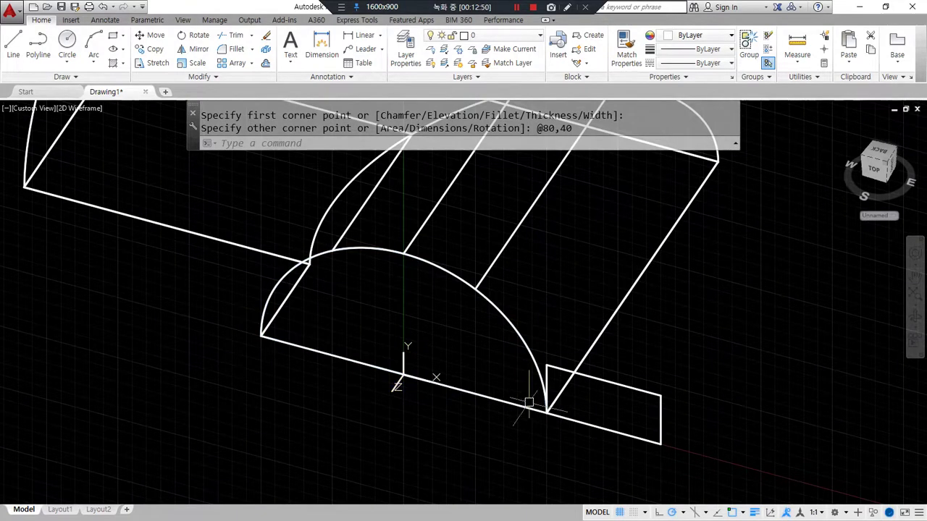
type("m")
key("Return")
left_click(618, 383)
key("Return")
left_click(604, 381)
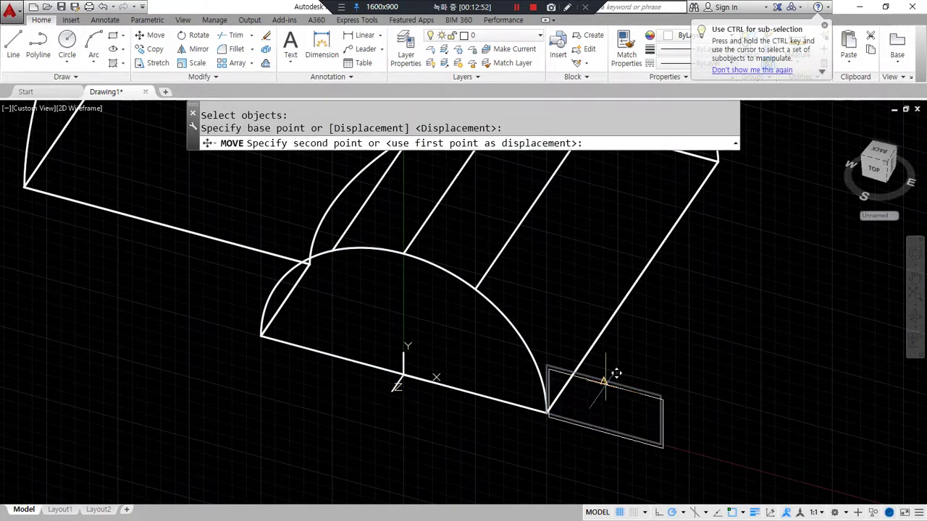
left_click(406, 250)
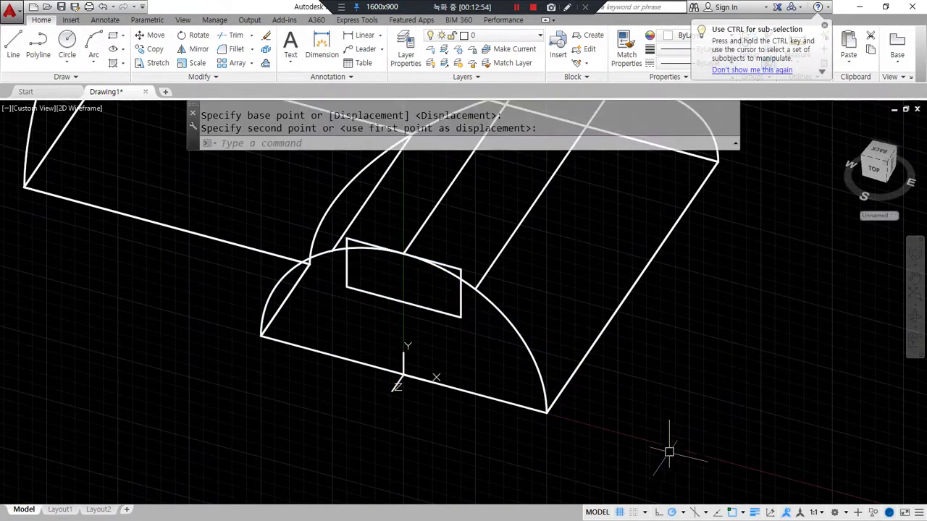
mouse_move(418, 305)
left_mouse_down()
mouse_move(474, 316)
mouse_move(452, 388)
mouse_move(426, 378)
left_mouse_up()
left_click_drag(426, 379, 478, 391)
mouse_move(496, 342)
left_mouse_down()
mouse_move(484, 376)
mouse_move(514, 362)
left_mouse_up()
mouse_move(461, 315)
left_mouse_down()
mouse_move(466, 267)
mouse_move(527, 293)
mouse_move(513, 296)
left_mouse_up()
left_click_drag(540, 279, 545, 298)
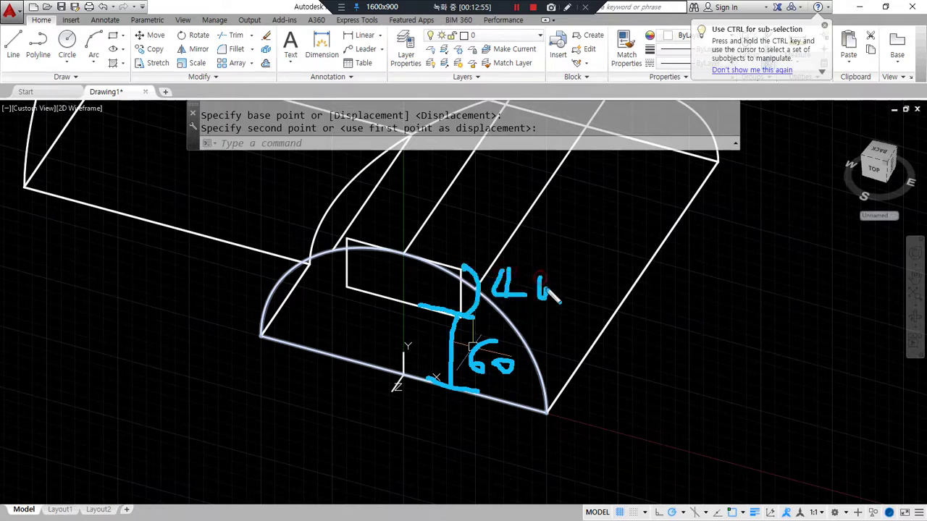
left_click_drag(404, 255, 405, 380)
left_click_drag(360, 315, 355, 337)
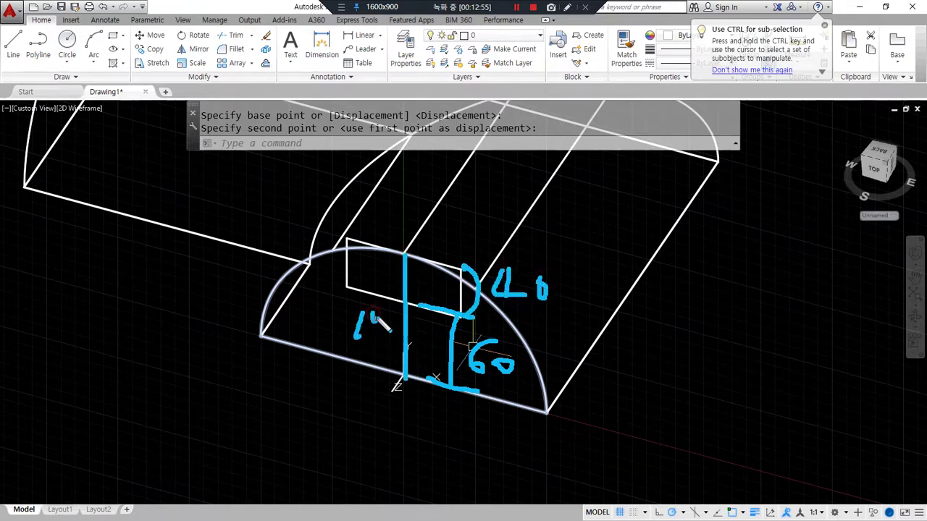
left_click_drag(384, 304, 387, 305)
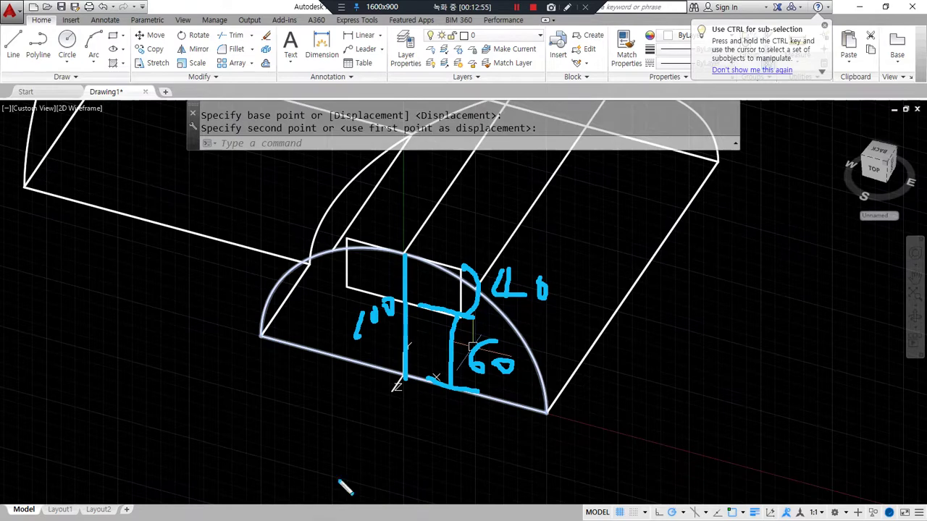
key("Escape")
left_click_drag(389, 299, 470, 309)
key("Escape")
mouse_move(397, 300)
left_mouse_down()
mouse_move(483, 323)
mouse_move(456, 397)
left_mouse_up()
left_click_drag(499, 344, 491, 380)
left_click_drag(402, 256, 394, 363)
left_click_drag(354, 299, 343, 326)
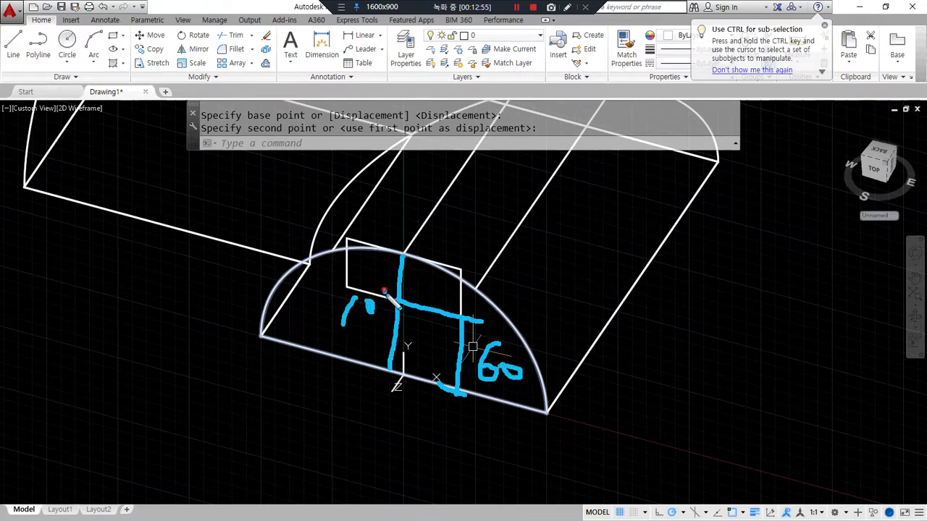
mouse_move(472, 314)
left_mouse_down()
mouse_move(492, 293)
mouse_move(458, 268)
mouse_move(535, 304)
mouse_move(516, 310)
mouse_move(544, 283)
left_mouse_up()
key("e")
mouse_move(346, 285)
left_mouse_down()
mouse_move(405, 279)
mouse_move(461, 314)
mouse_move(424, 287)
mouse_move(348, 286)
mouse_move(403, 338)
mouse_move(413, 325)
left_mouse_up()
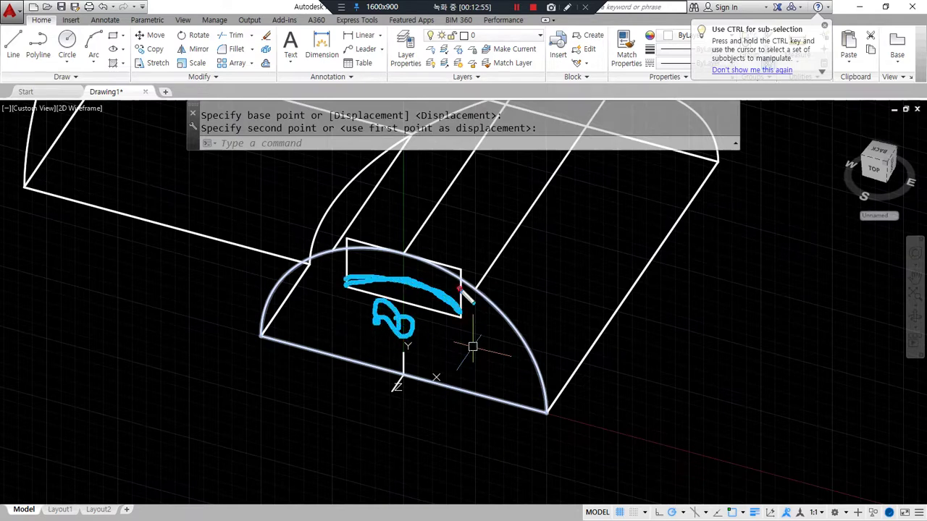
mouse_move(463, 290)
left_mouse_down()
mouse_move(480, 311)
mouse_move(456, 292)
left_mouse_up()
left_click_drag(404, 270, 420, 262)
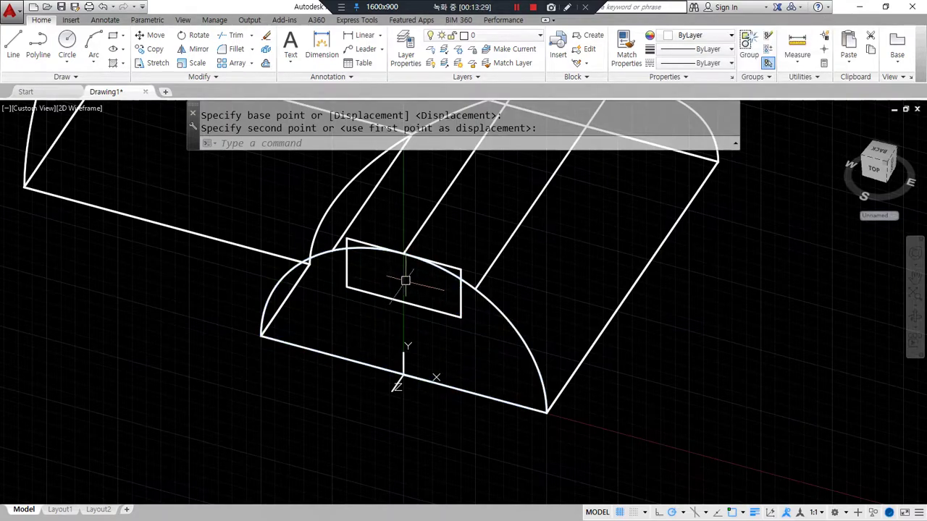
Step: Extrude the 80 by 40 rectangle along the copied L-shaped path on top of the solid
scroll(423, 264, "down", 3)
middle_click_drag(423, 262, 427, 274)
left_click(473, 333)
type("ext")
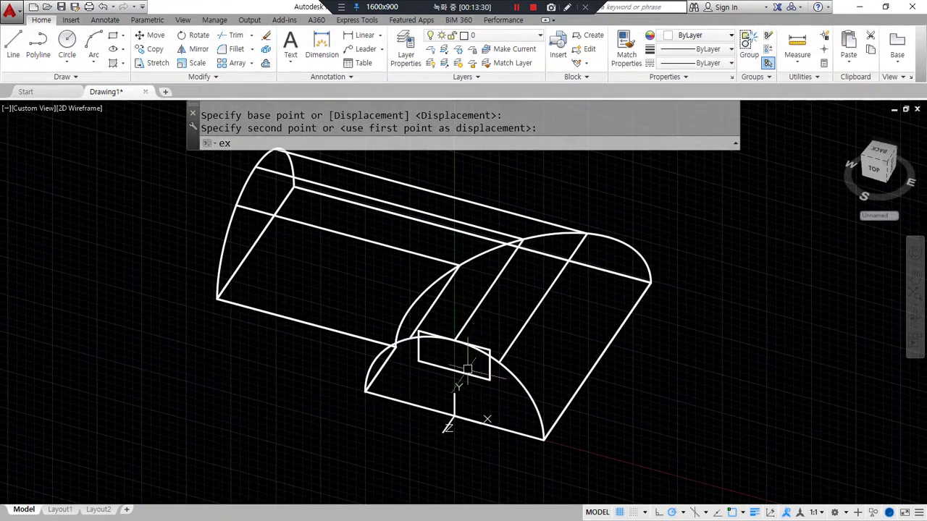
key("Return")
left_click(463, 374)
key("Return")
type("p")
key("Return")
left_click(481, 328)
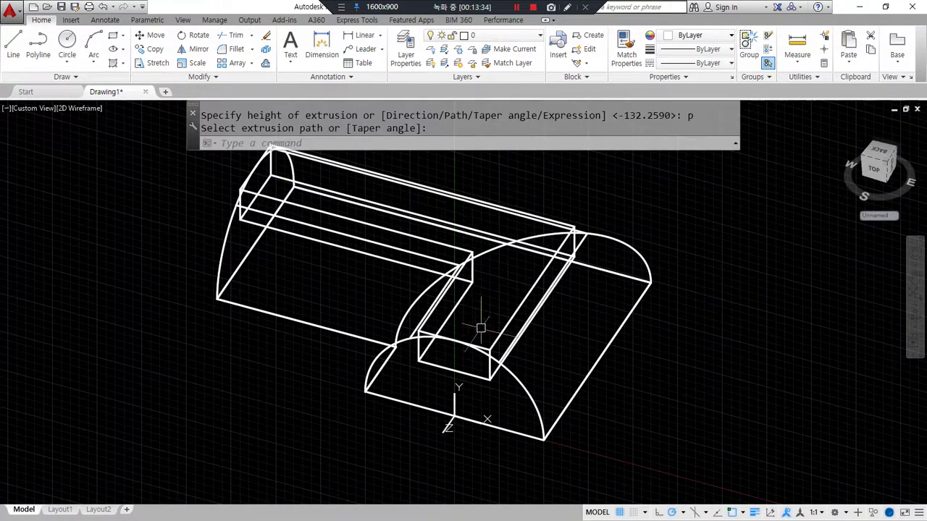
Step: Show both solids in Conceptual style and turn the grid off
left_click(481, 328)
middle_click_drag(479, 332, 472, 365, "shift")
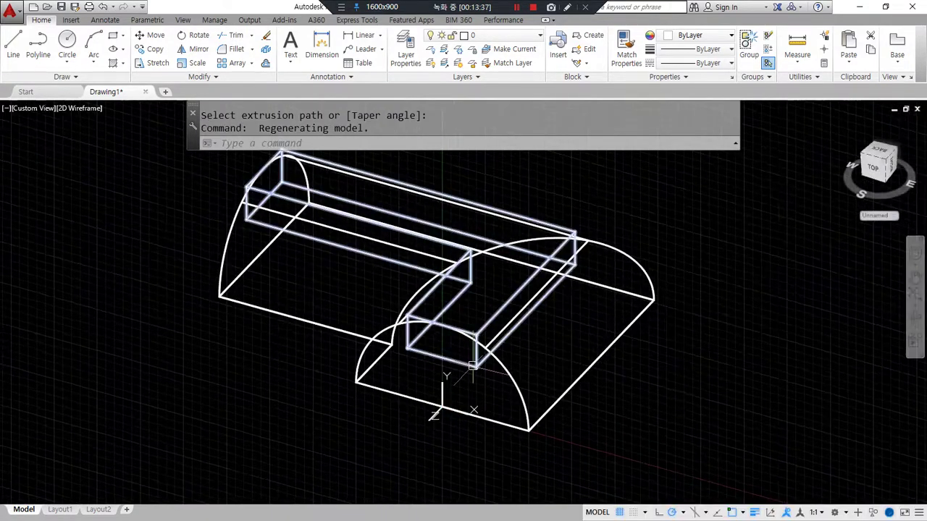
type("sha")
key("Return")
type("c")
key("Return")
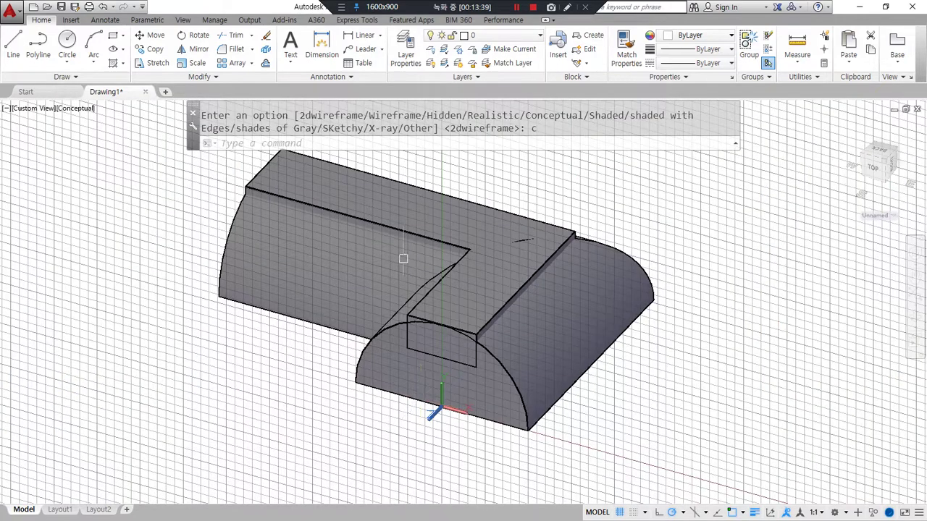
scroll(456, 245, "up", 2)
type("sh")
key("Escape")
key("F7")
middle_click_drag(471, 411, 458, 379, "shift")
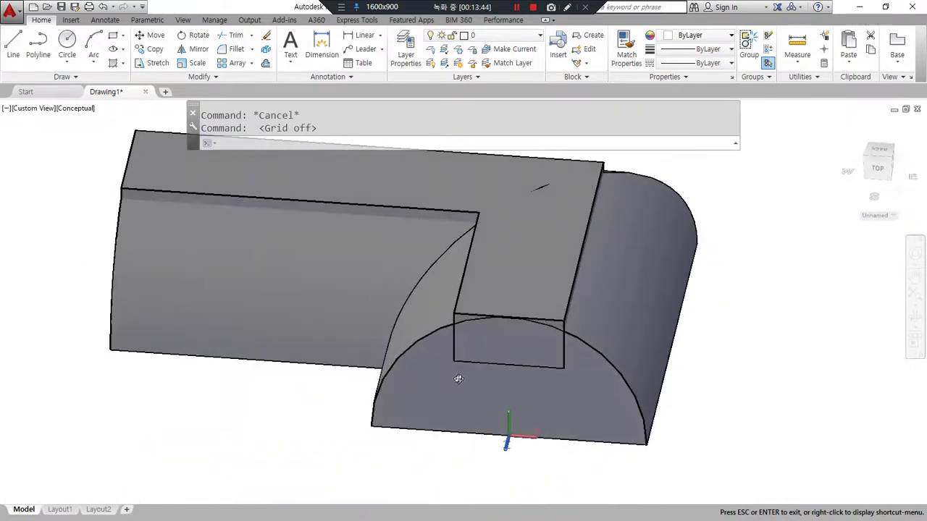
Step: Subtract the extruded rectangular solid from the half-round solid to cut the L-shaped groove
type("su")
key("Return")
left_click(637, 307)
key("Return")
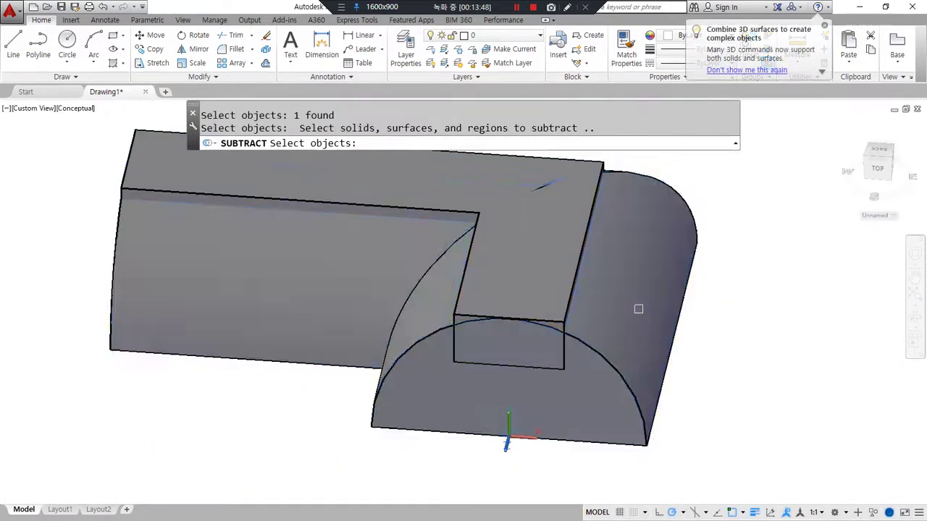
left_click(554, 295)
key("Return")
Step: Complete the groove subtraction by picking the extruded rectangular solid and switch the visual style to 2D Wireframe
middle_click_drag(680, 357, 440, 307, "shift")
left_click(440, 308)
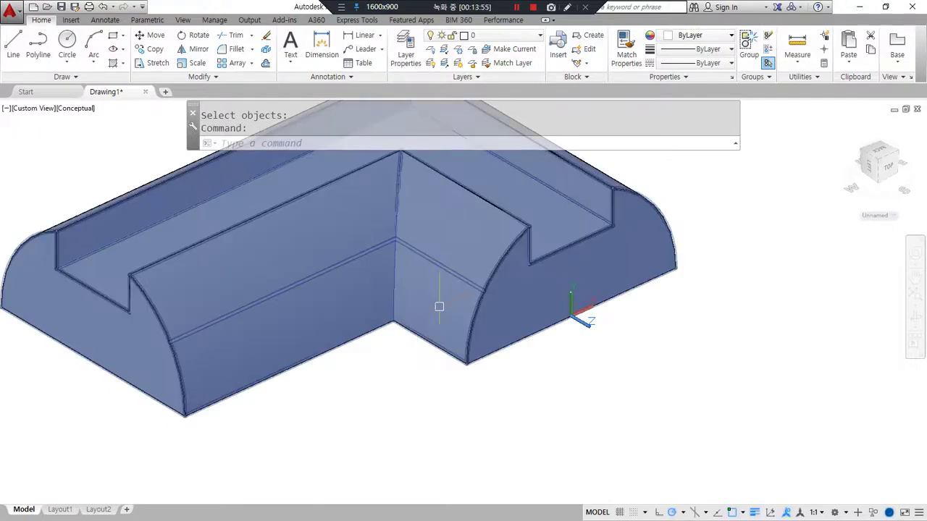
type("sha")
key("Return")
type("2d")
key("Return")
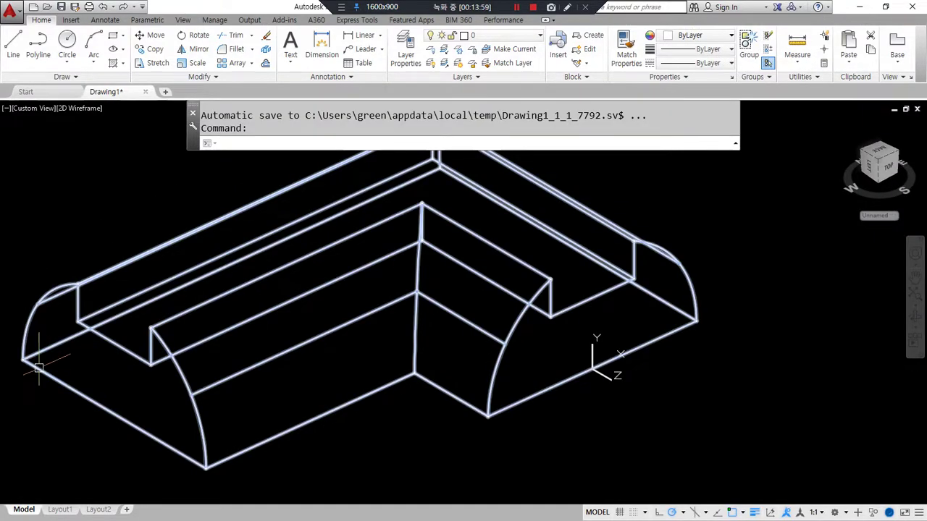
Step: Examine the reference drawing's top view for the slanted cut's start point, angle, offset and width
key("ctrl+1")
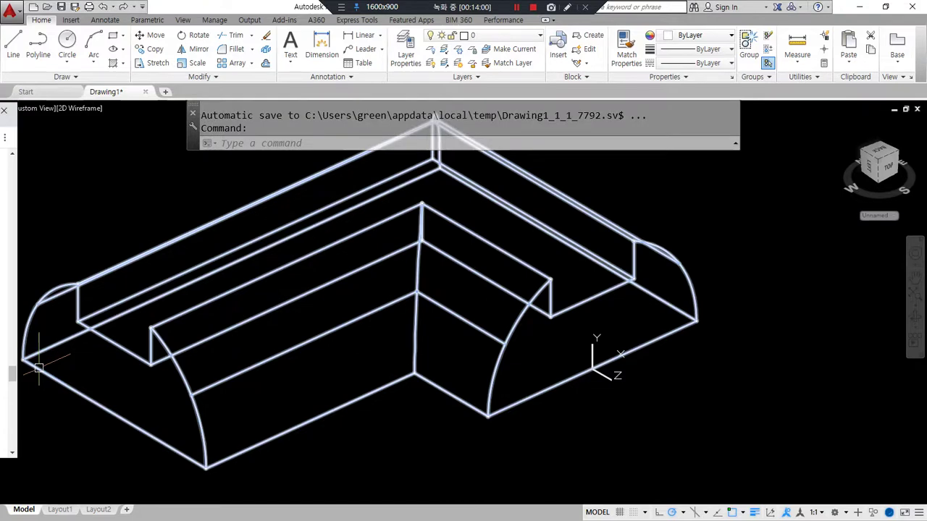
key("alt+Tab")
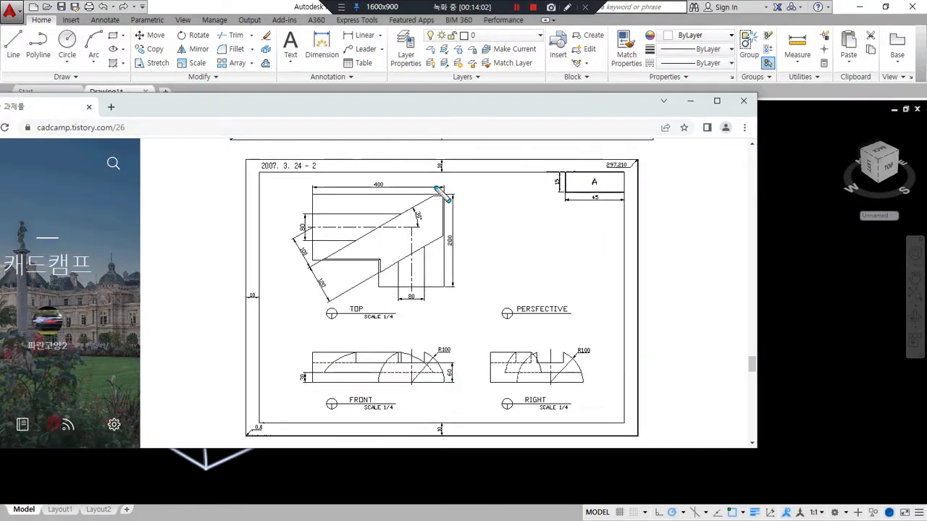
mouse_move(449, 184)
left_mouse_down()
mouse_move(309, 264)
mouse_move(332, 310)
mouse_move(445, 246)
mouse_move(470, 197)
mouse_move(473, 221)
left_mouse_up()
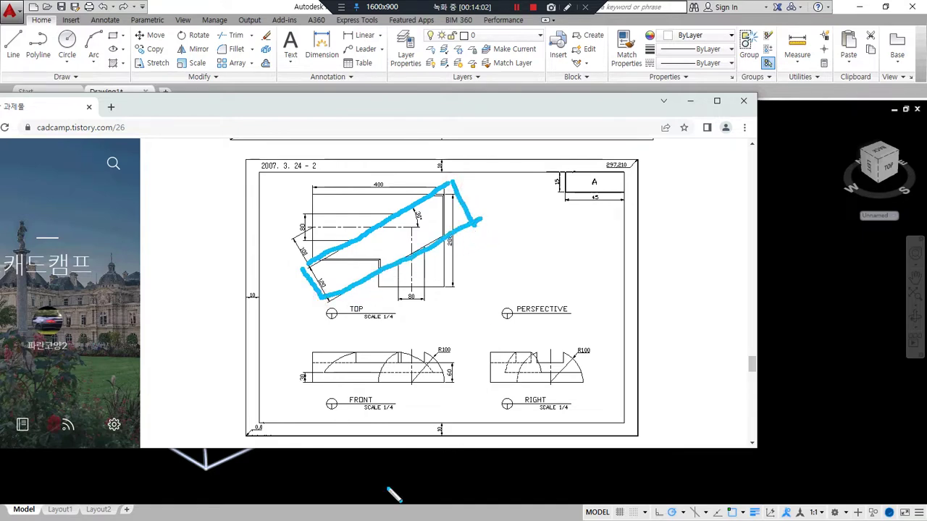
left_click_drag(450, 184, 317, 267)
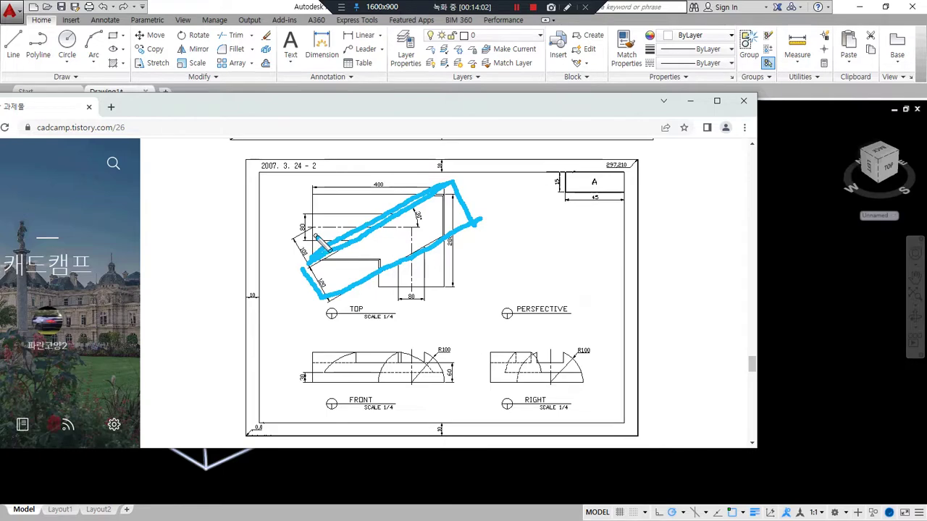
left_click_drag(315, 195, 314, 258)
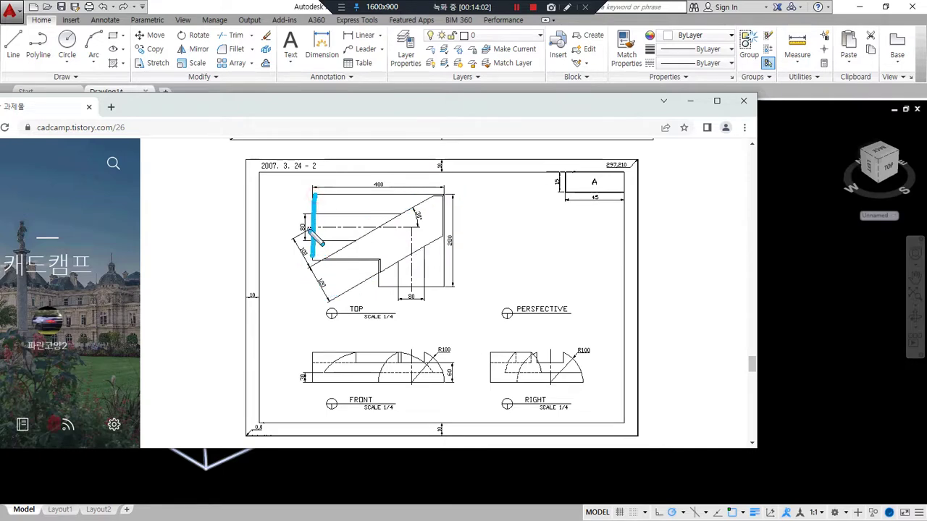
left_click_drag(297, 228, 343, 230)
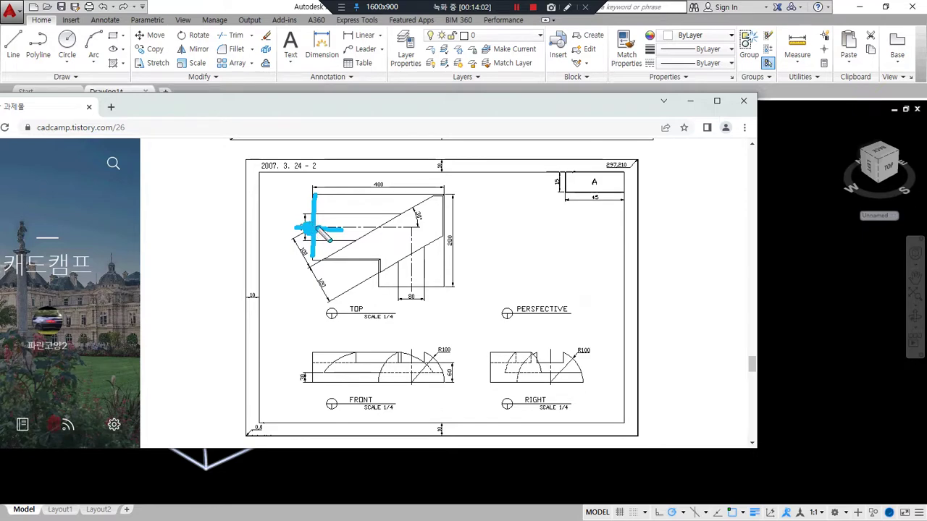
left_click_drag(389, 182, 339, 209)
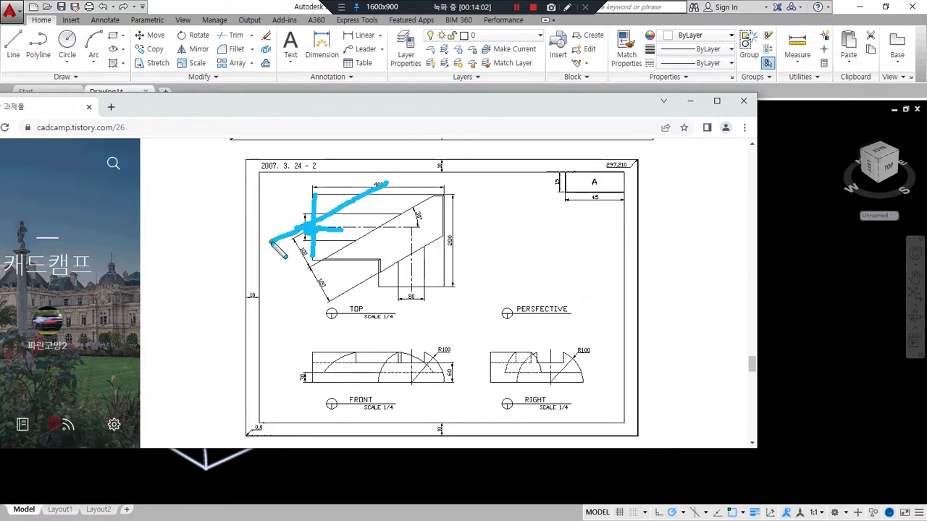
mouse_move(294, 236)
left_mouse_down()
mouse_move(331, 295)
mouse_move(311, 293)
left_mouse_up()
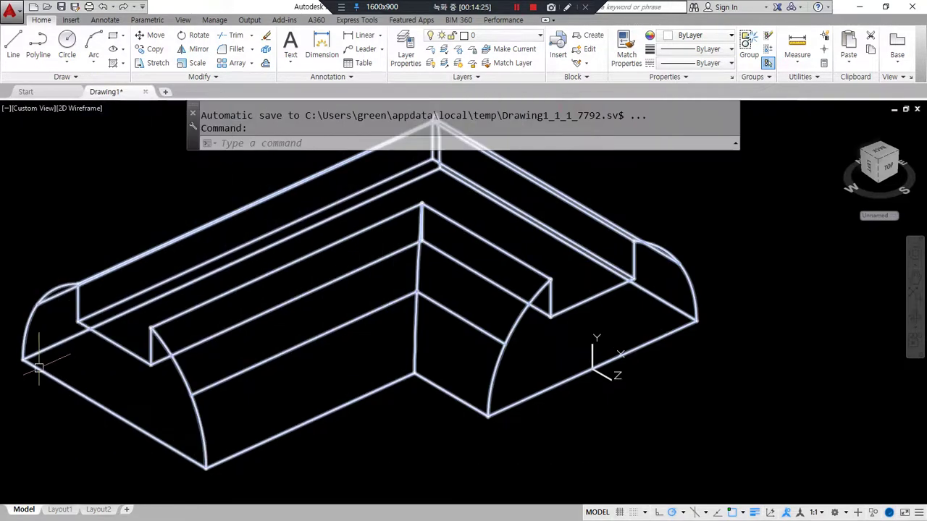
Step: Reset the UCS to World
scroll(413, 227, "down", 2)
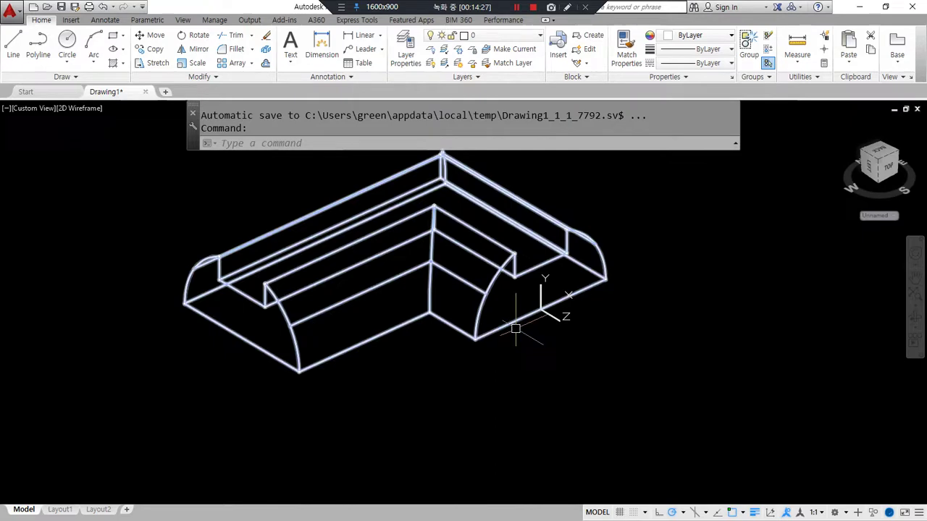
left_click(676, 210)
left_click(627, 187)
left_click(605, 263)
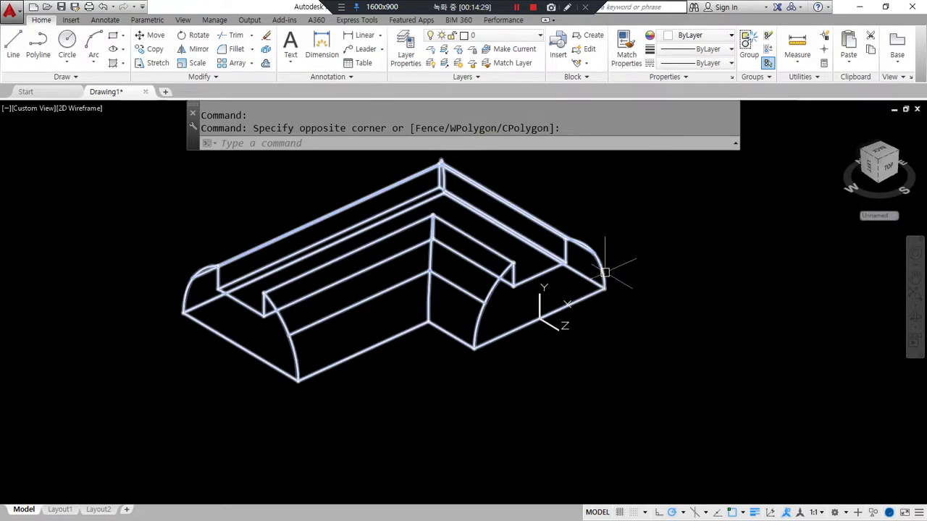
type("ucs")
key("Return")
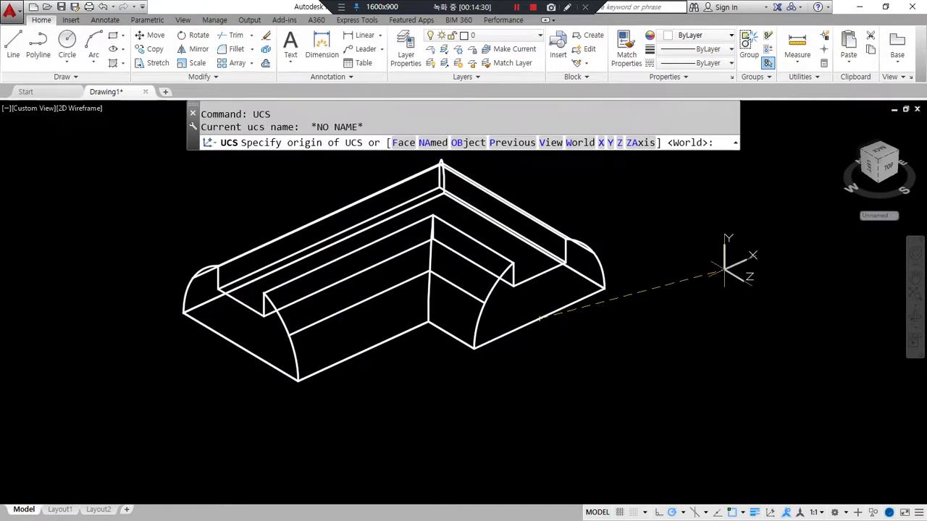
Step: Draw a construction line at 30 degrees through the midpoint of the bottom edge of the long leg's end face
type("xl")
key("Return")
type("a")
key("Return")
type("30")
key("Return")
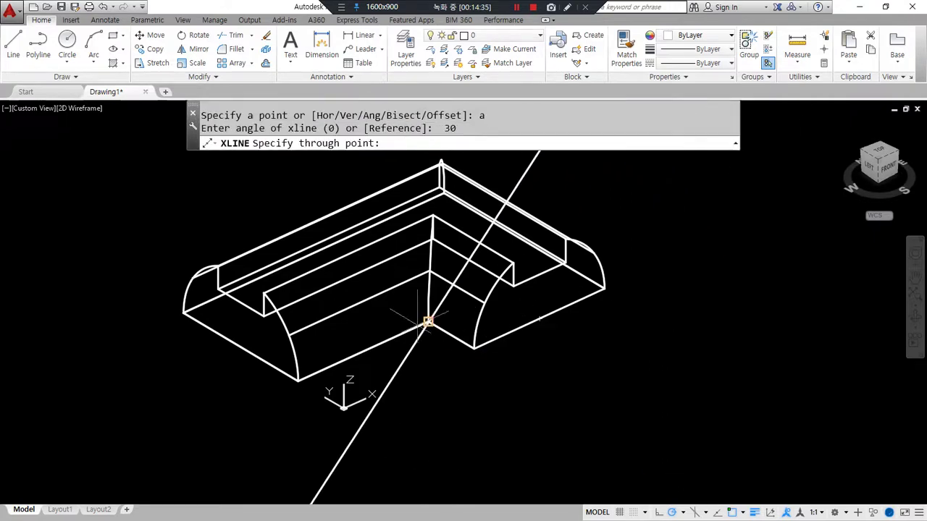
left_click(243, 349)
middle_click_drag(259, 445, 391, 404, "shift")
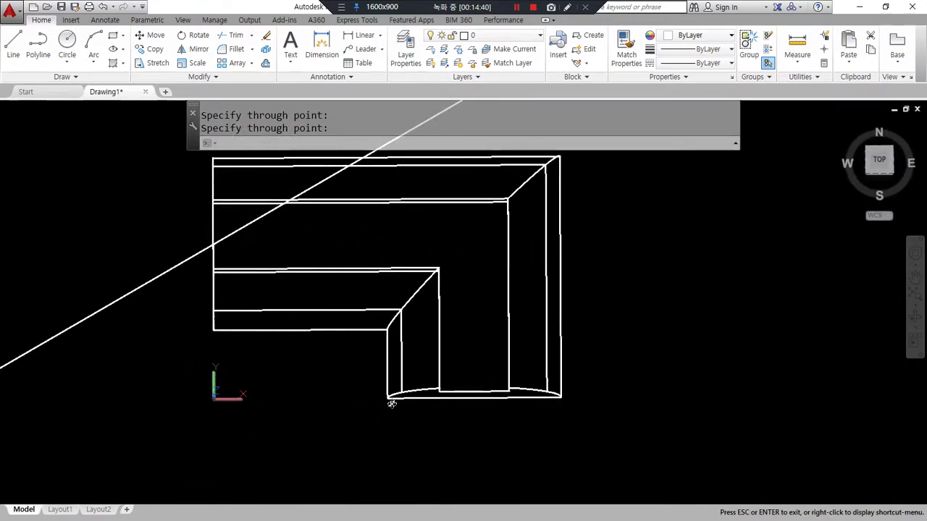
key("Return")
Step: Offset the 30-degree construction line by 100 toward the solid's inner corner
type("o")
key("Return")
type("10")
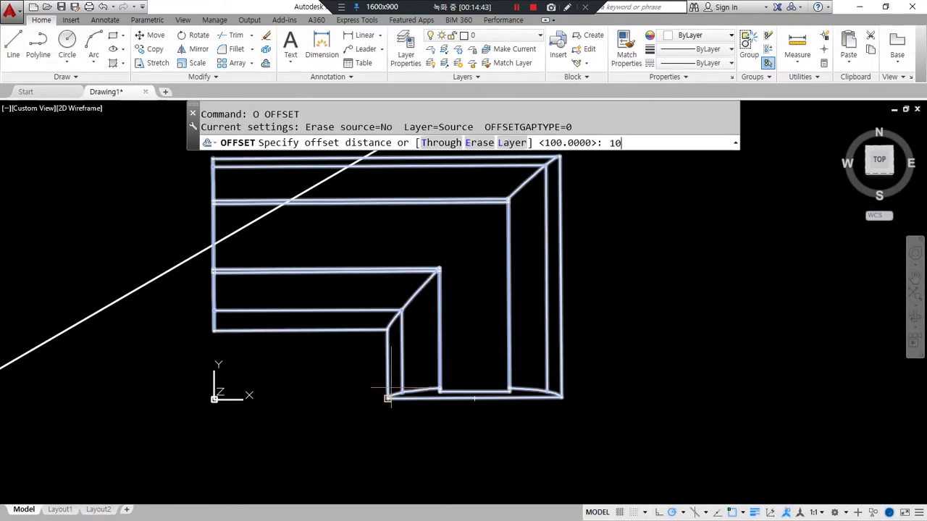
type("0")
key("Return")
left_click(129, 293)
left_click(145, 349)
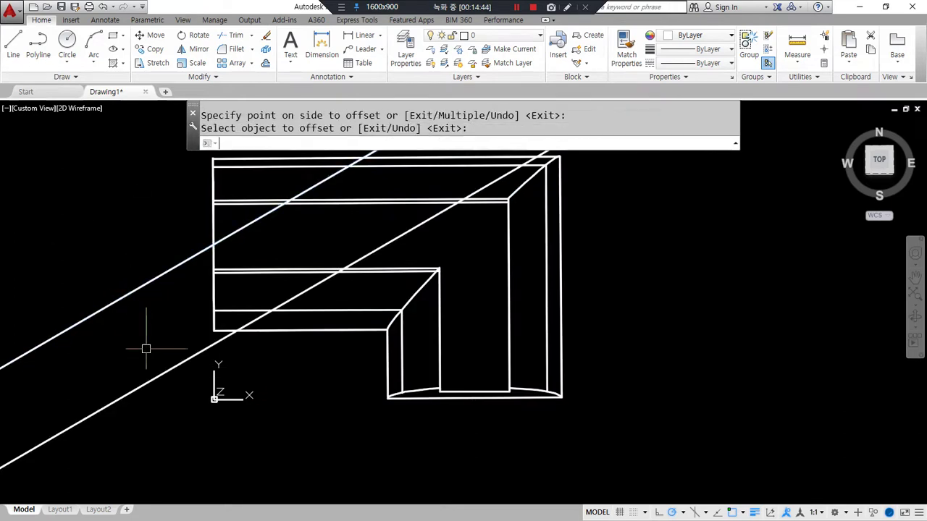
key("Return")
Step: Offset the new construction line by another 120 in the same direction, past the inner corner
key("Return")
type("120")
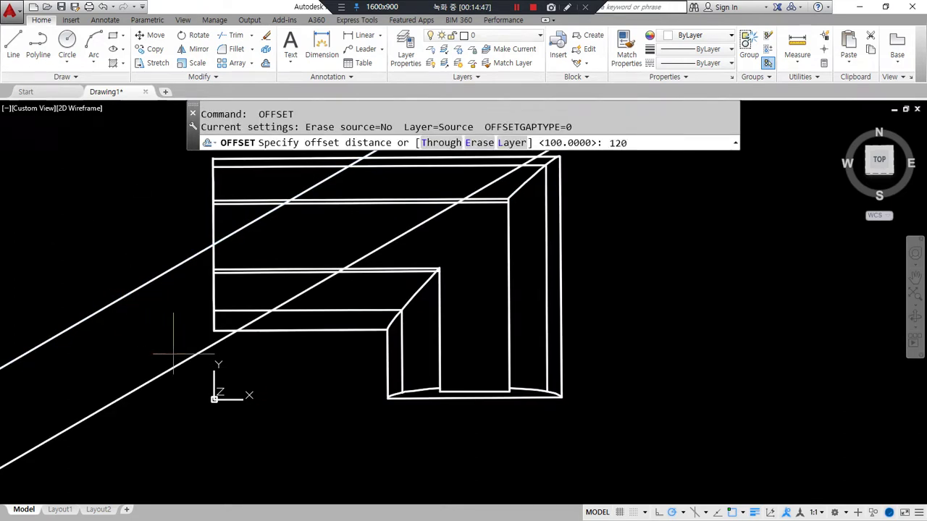
key("Return")
left_click(181, 364)
left_click(277, 400)
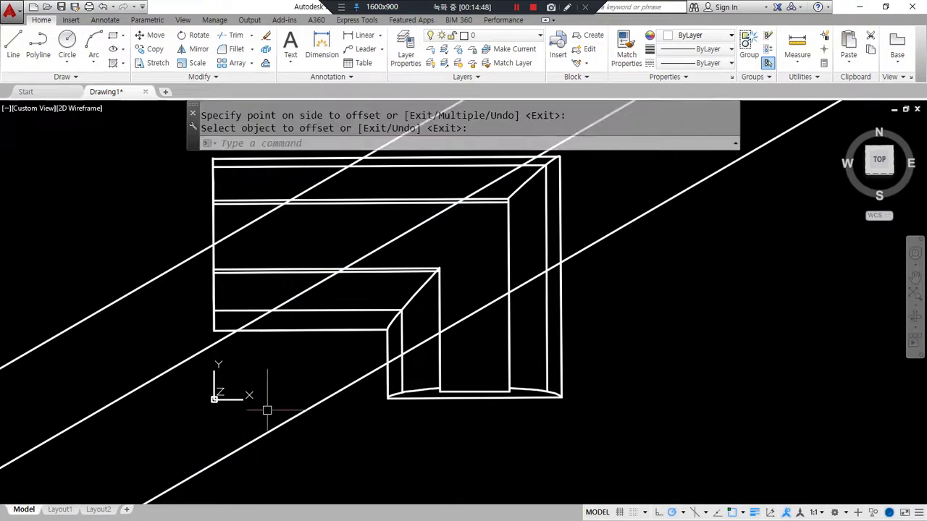
scroll(318, 354, "down", 3)
middle_click_drag(487, 243, 468, 265)
key("Return")
Step: Draw two lines across the two lower construction lines, one beyond each end of the solid
type("l LINE")
key("Return")
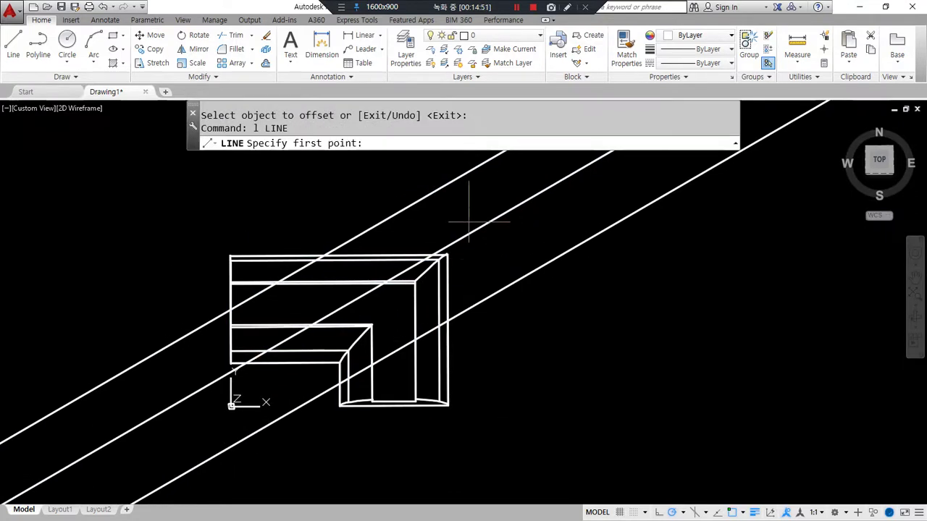
left_click(457, 220)
left_click(534, 343)
key("Return")
key("Return")
left_click(169, 384)
left_click(252, 469)
key("Return")
Step: Fillet the two construction lines and the two crossing lines with radius 0 to close all four corners
type("f")
key("Return")
left_click(202, 396)
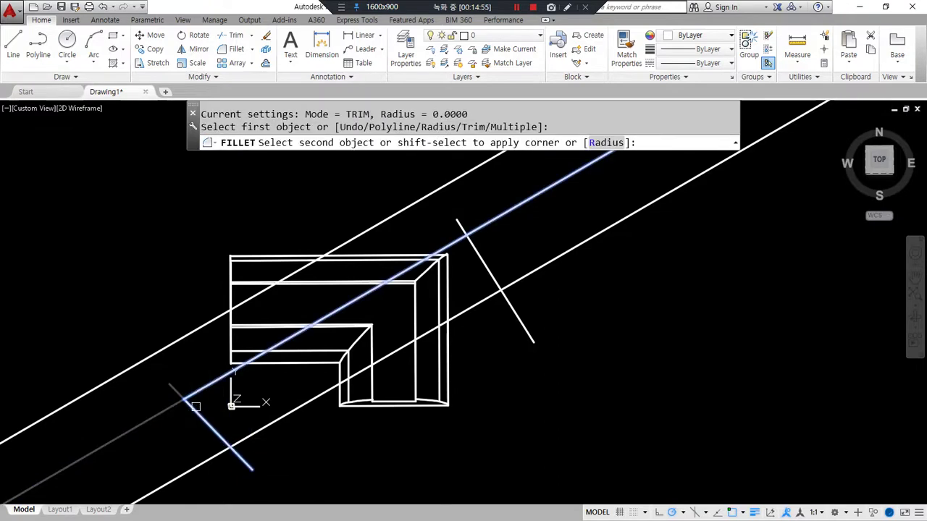
left_click(259, 427)
key("Return")
left_click(488, 296)
left_click(488, 269)
key("Return")
left_click(488, 269)
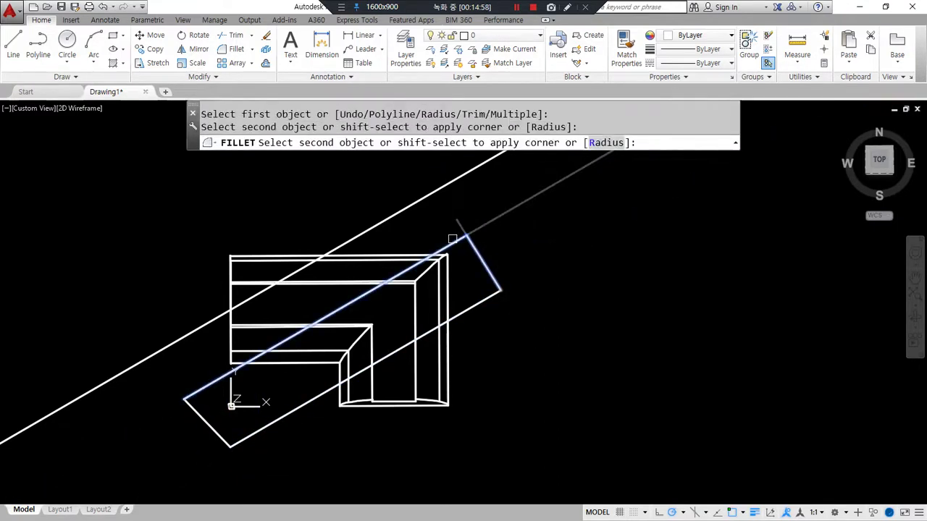
left_click(454, 235)
Step: Join the four lines of the slanted outline into one closed polyline
type("j")
key("Return")
left_click(565, 254)
left_click(472, 352)
left_click(195, 444)
left_click(171, 386)
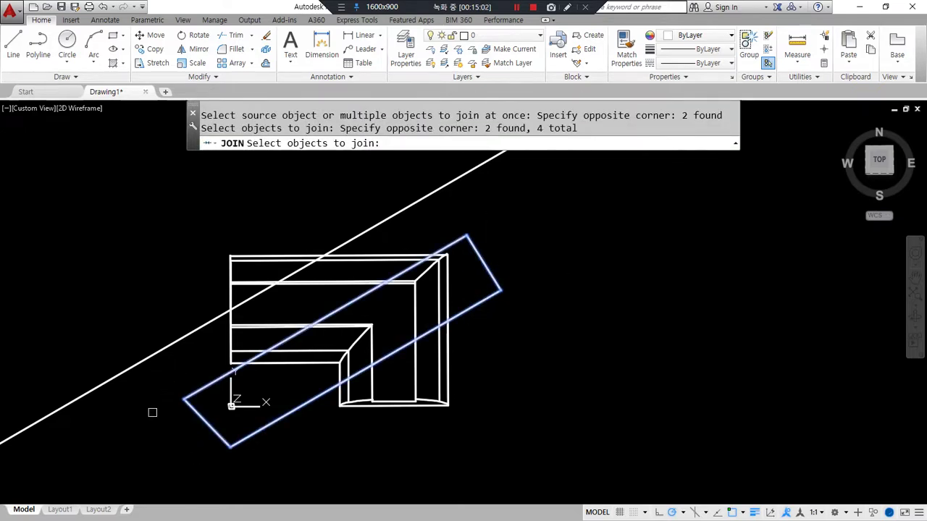
key("Return")
Step: Examine the drawing's front view for the height of the slanted cut's floor and compare it with the outline's position in the model
mouse_move(178, 394)
middle_mouse_down("shift")
mouse_move(182, 317)
mouse_move(207, 257)
mouse_move(166, 401)
mouse_move(161, 391)
middle_mouse_up("shift")
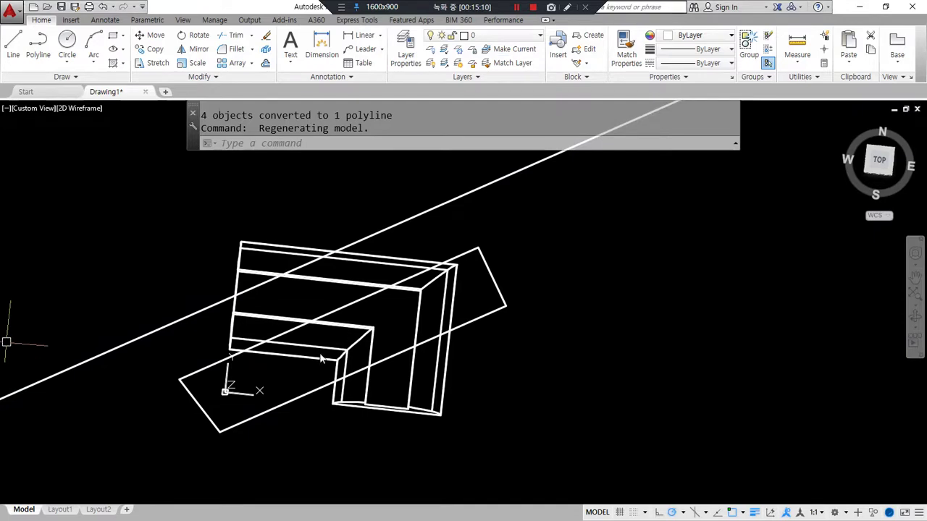
mouse_move(275, 436)
middle_mouse_down("shift")
mouse_move(296, 418)
mouse_move(288, 373)
middle_mouse_up("shift")
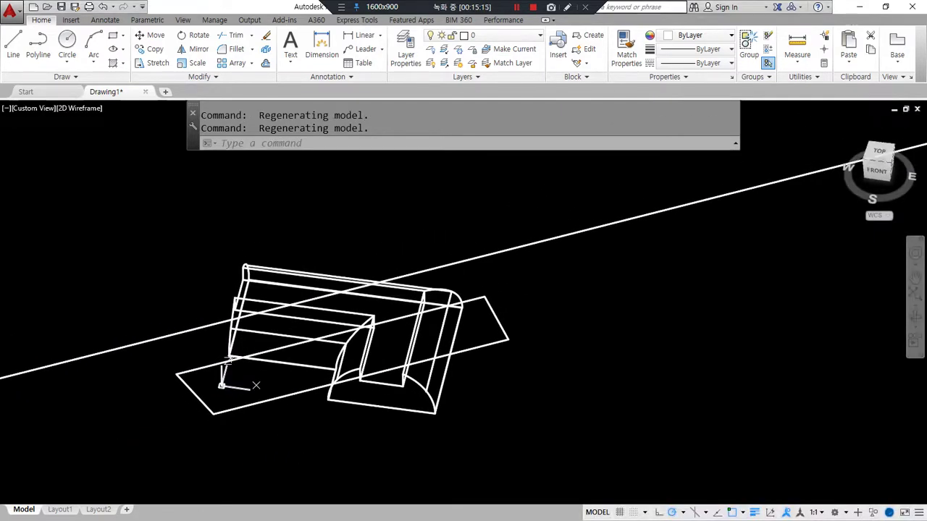
left_click_drag(0, 128, 174, 128)
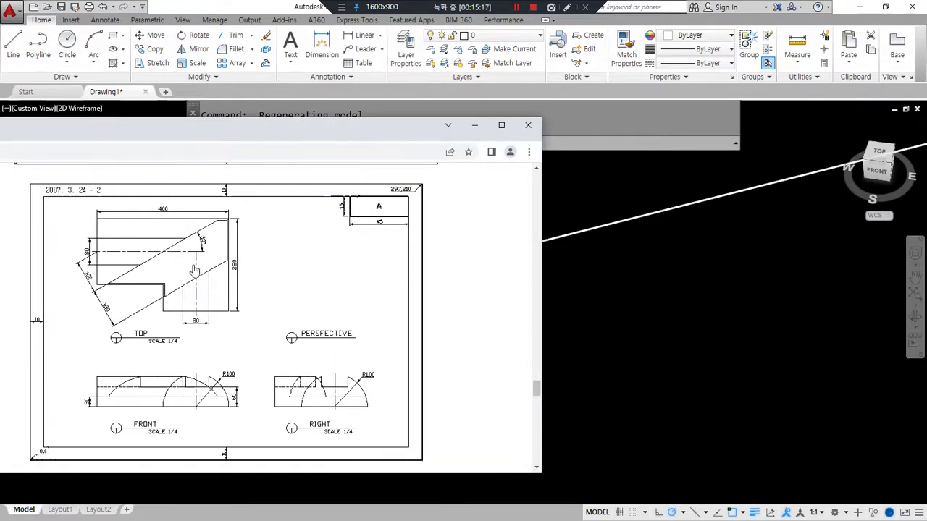
left_click_drag(215, 397, 175, 397)
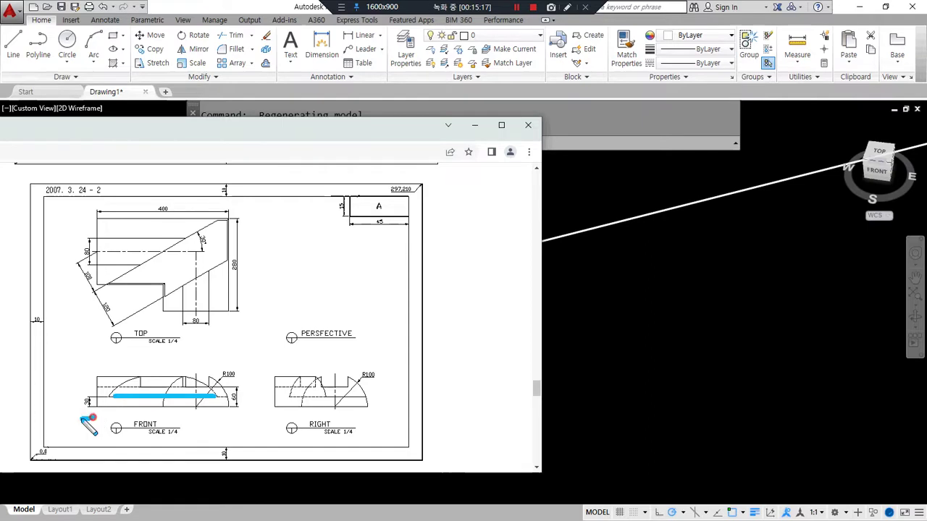
left_click_drag(90, 420, 85, 441)
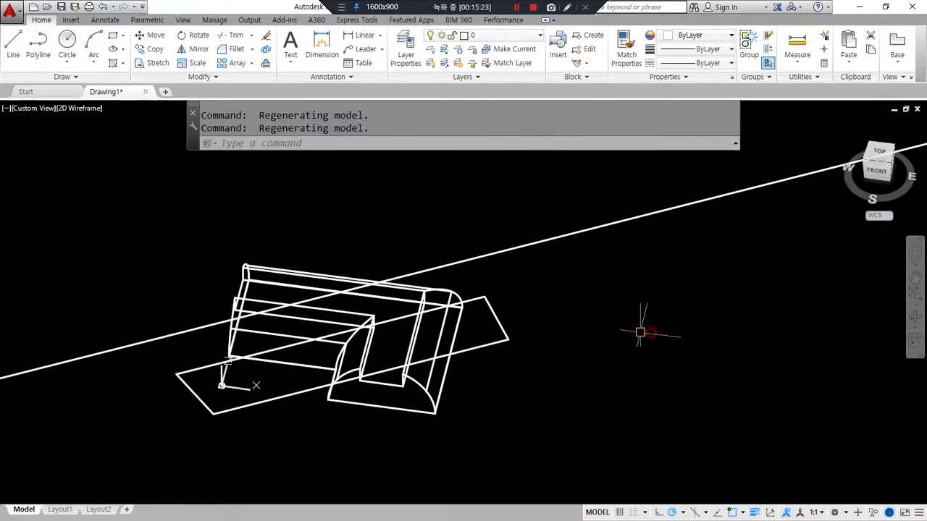
middle_click_drag(642, 326, 248, 393, "shift")
mouse_move(245, 441)
middle_mouse_down("shift")
mouse_move(256, 398)
mouse_move(247, 352)
mouse_move(249, 376)
middle_mouse_up("shift")
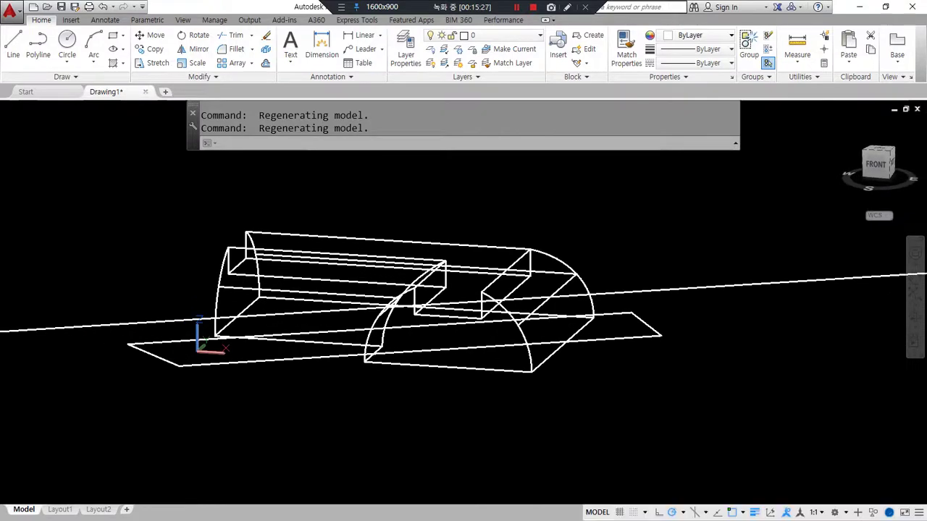
mouse_move(187, 393)
left_mouse_down()
mouse_move(190, 369)
mouse_move(156, 248)
left_mouse_up()
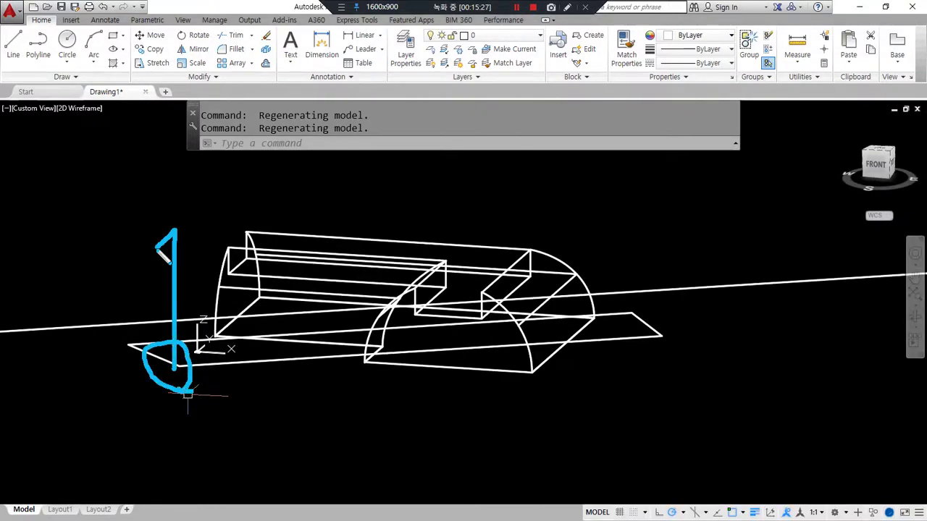
left_click_drag(165, 215, 203, 259)
left_click_drag(114, 181, 125, 206)
left_click_drag(153, 172, 170, 169)
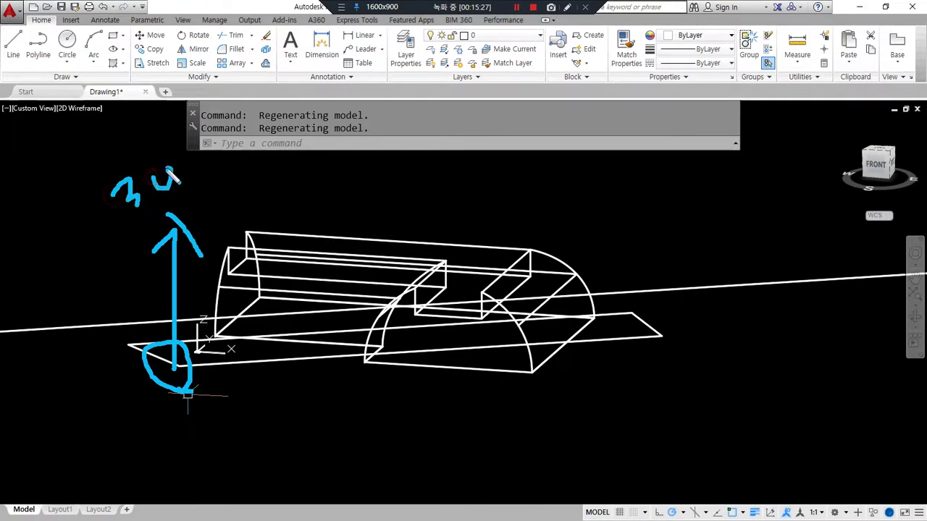
Step: Move the slanted closed outline 30 up along Z with the displacement @0,0,30
type("m")
key("Return")
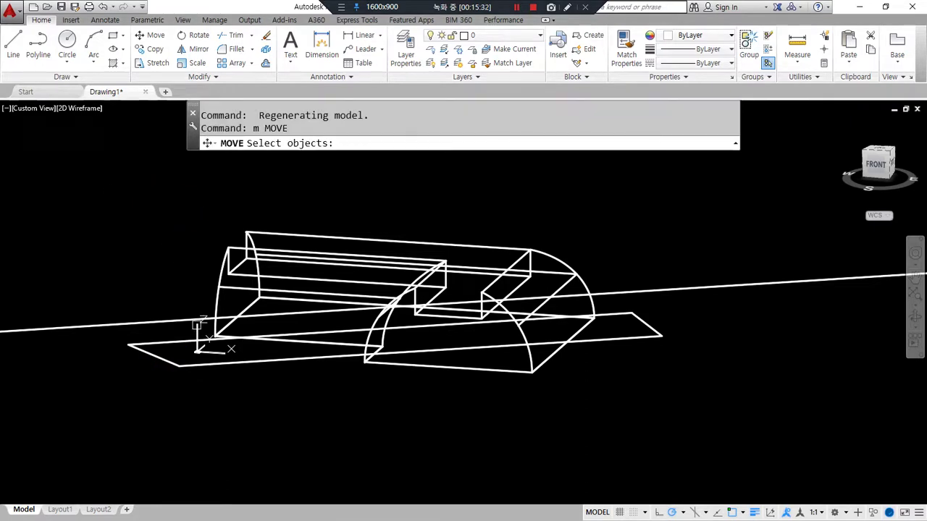
left_click(189, 362)
key("Return")
left_click(180, 364)
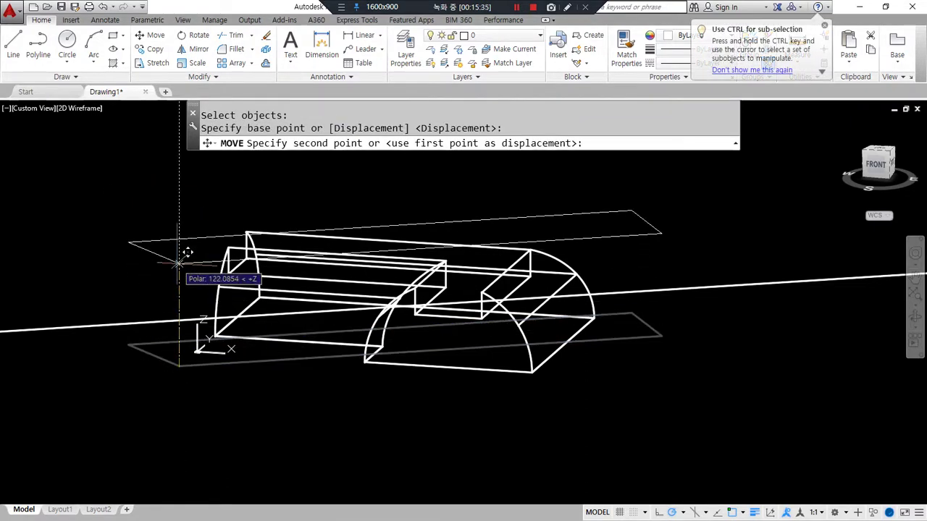
key("F8")
type("@0,0,30")
key("Return")
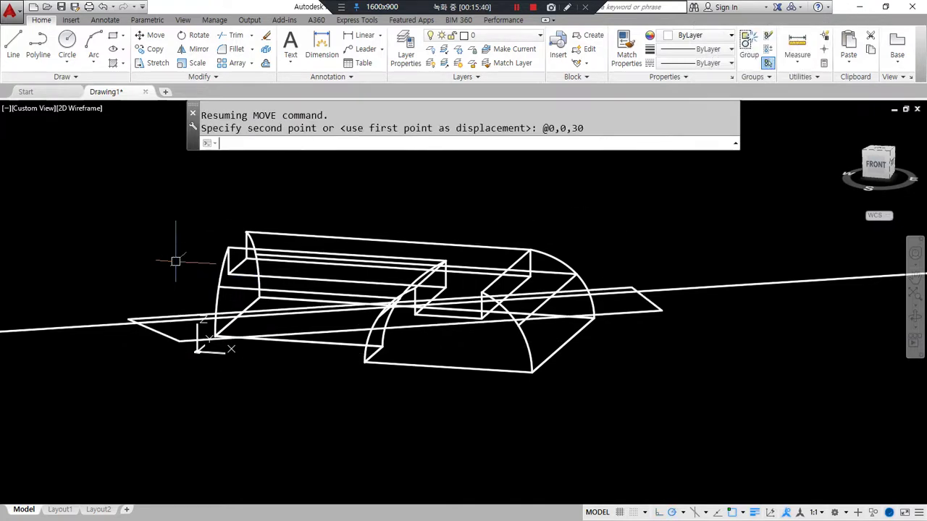
Step: Extrude the slanted closed outline upward into a solid block taller than the half-round body
type("ext")
key("Return")
mouse_move(159, 348)
middle_mouse_down("shift")
mouse_move(163, 326)
mouse_move(165, 358)
middle_mouse_up("shift")
left_click(186, 360)
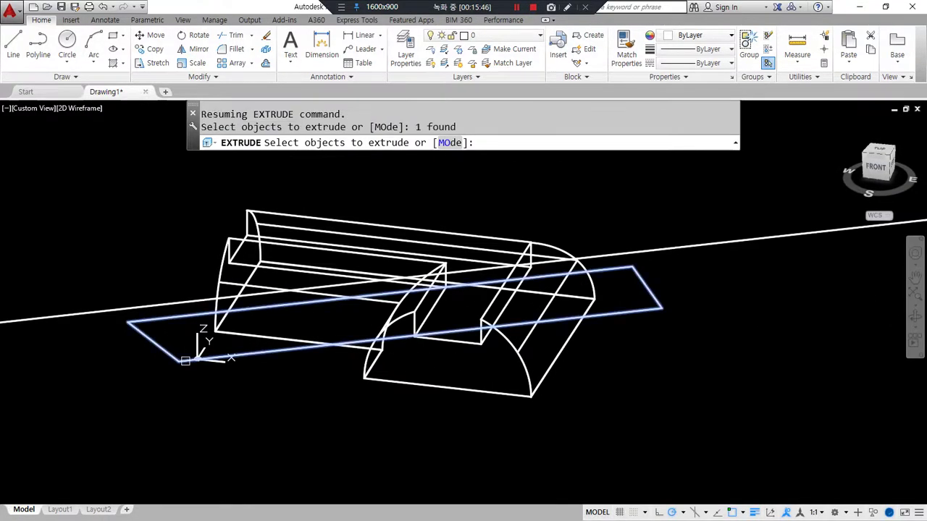
key("Return")
left_click(445, 310)
Step: Subtract the slanted block from the half-round L-shaped solid to cut the slot
type("su")
key("Return")
left_click(391, 227)
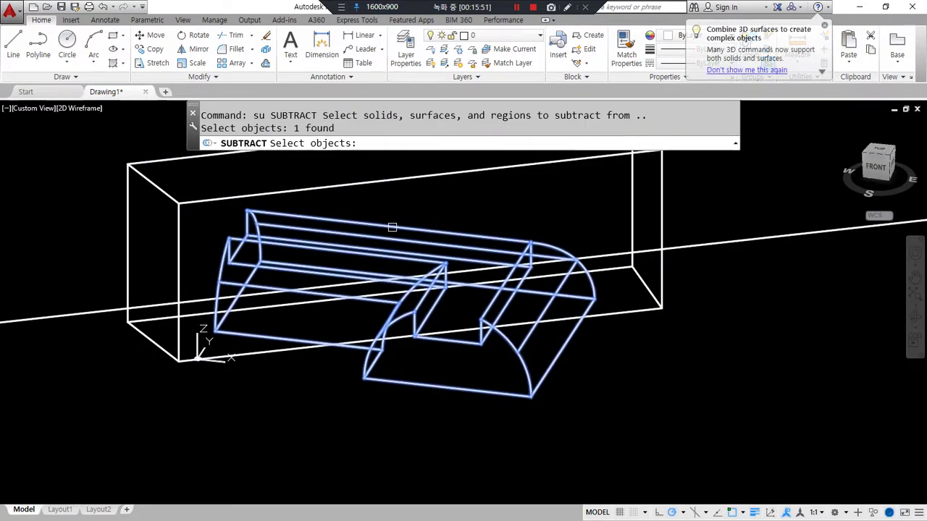
key("Return")
left_click(392, 180)
key("Return")
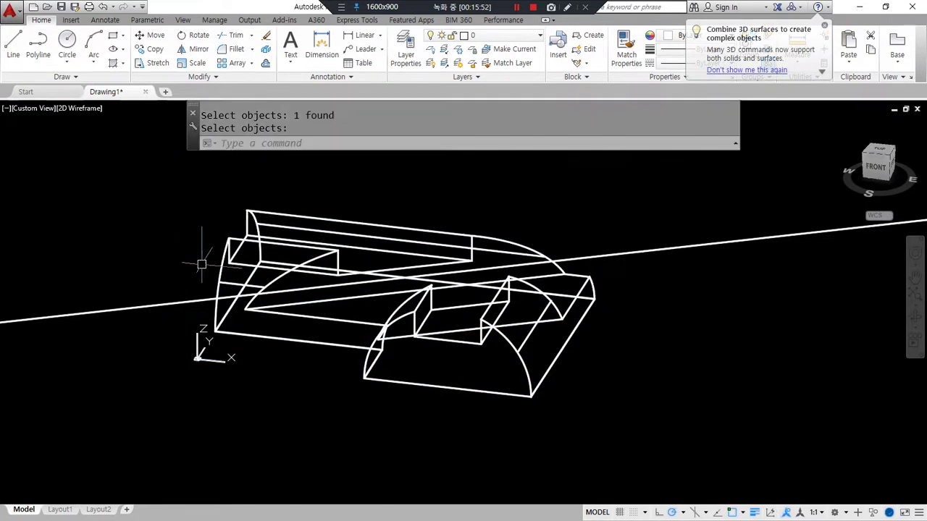
Step: Set the visual style to Conceptual and inspect the slanted slot from the front-right side
middle_click_drag(202, 264, 286, 277, "shift")
type("sha")
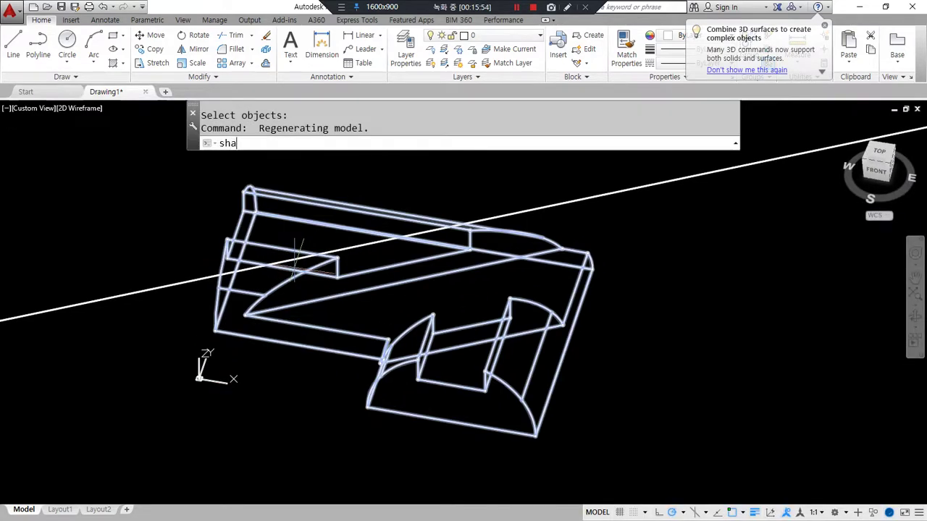
key("Return")
type("c")
key("Return")
middle_click_drag(263, 367, 129, 366, "shift")
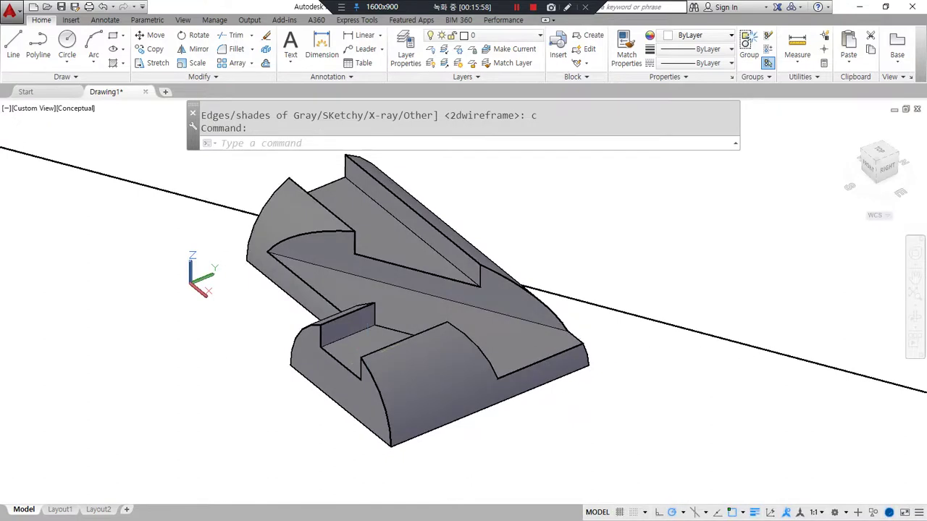
Step: Erase the leftover long construction line beside the solid
left_click(719, 371)
left_click(658, 262)
type("e")
key("Return")
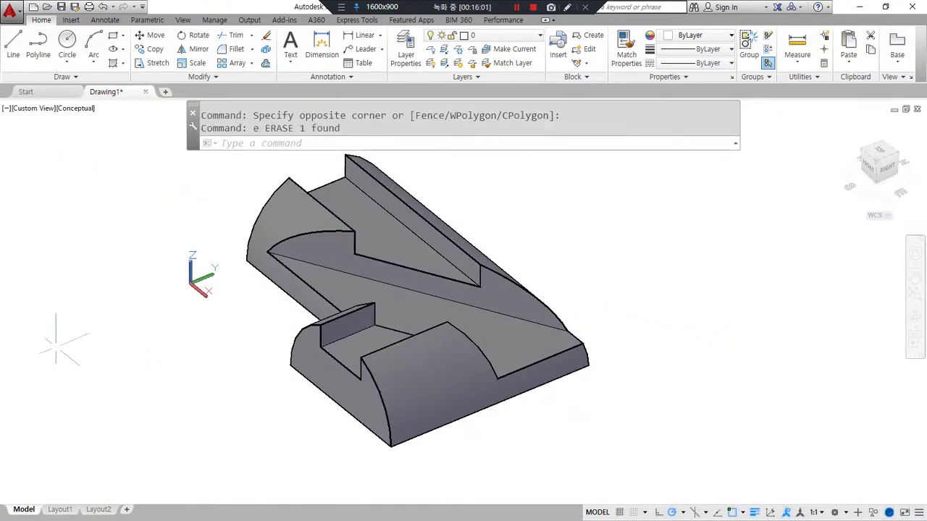
Step: Switch to the Notepad command notes, review the REVolve entry, and move the notes out of the way
key("alt+Tab")
mouse_move(230, 302)
left_mouse_down()
mouse_move(413, 299)
mouse_move(234, 311)
left_mouse_up()
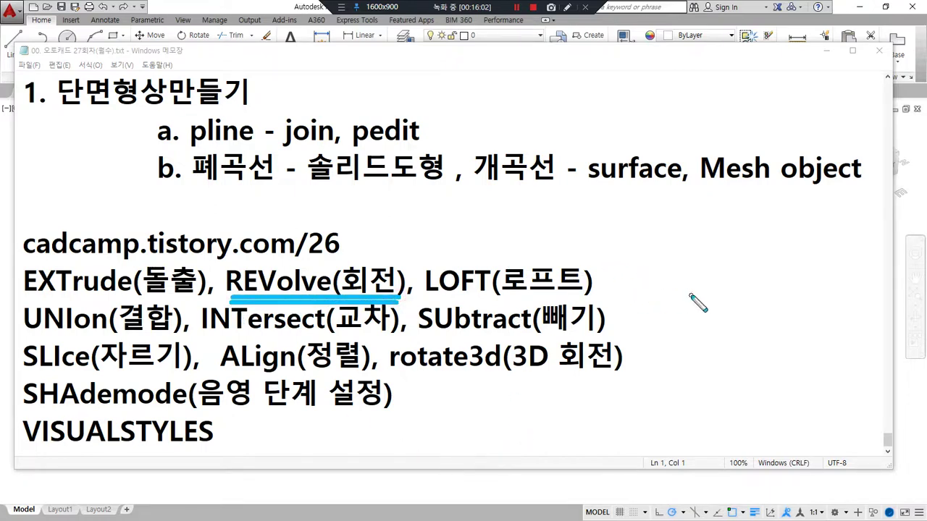
mouse_move(691, 246)
left_mouse_down()
mouse_move(714, 327)
mouse_move(770, 273)
mouse_move(634, 181)
mouse_move(568, 268)
mouse_move(668, 258)
mouse_move(656, 298)
left_mouse_up()
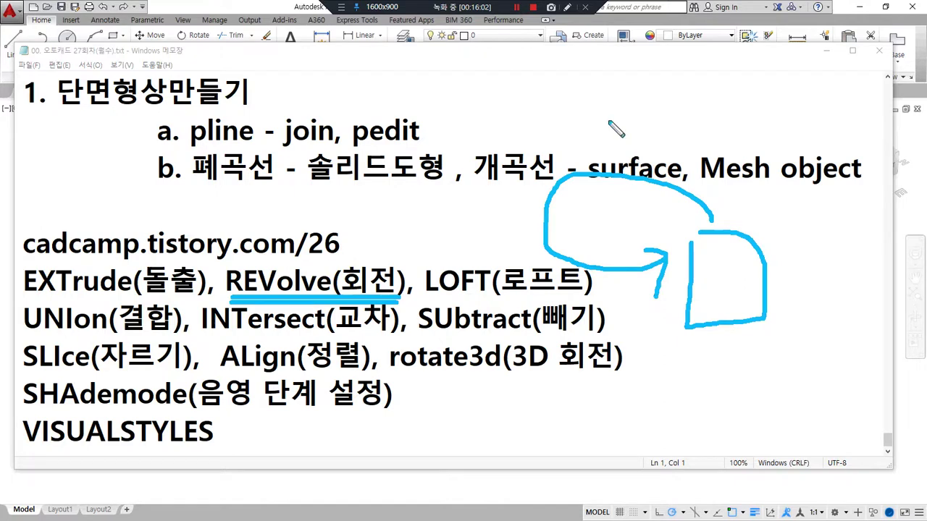
key("e")
mouse_move(578, 135)
left_mouse_down()
mouse_move(644, 107)
mouse_move(773, 201)
left_mouse_up()
left_click_drag(749, 247, 789, 229)
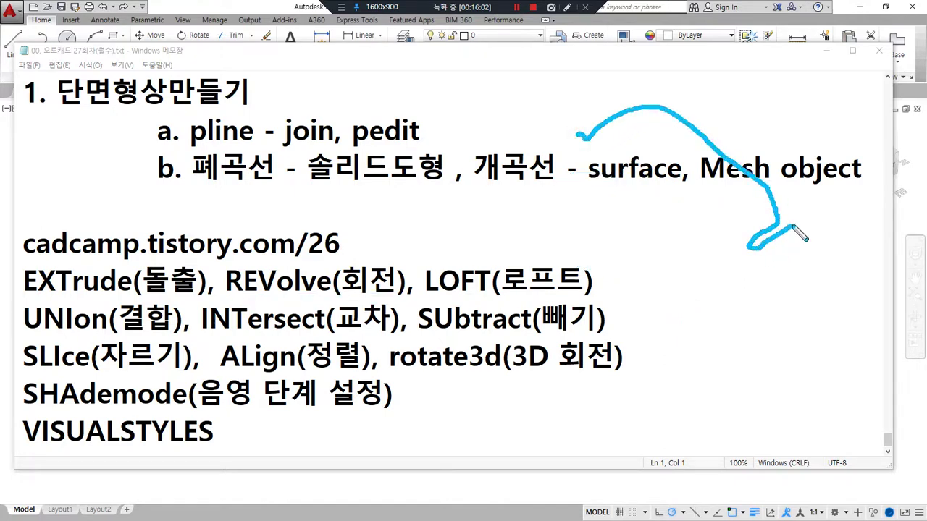
mouse_move(783, 190)
left_mouse_down()
mouse_move(656, 101)
mouse_move(582, 124)
left_mouse_up()
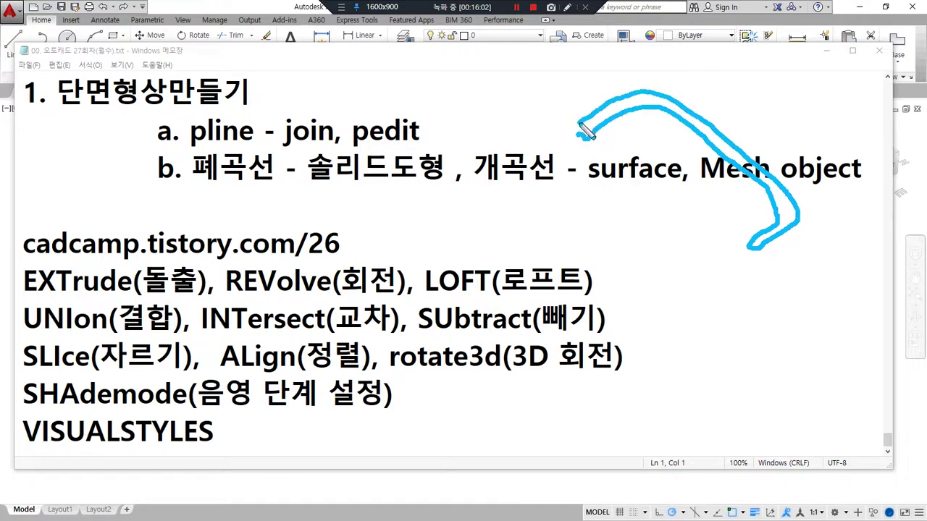
left_click_drag(309, 172, 582, 463)
mouse_move(601, 269)
left_mouse_down()
mouse_move(614, 320)
mouse_move(384, 430)
mouse_move(507, 242)
mouse_move(552, 236)
mouse_move(544, 255)
left_mouse_up()
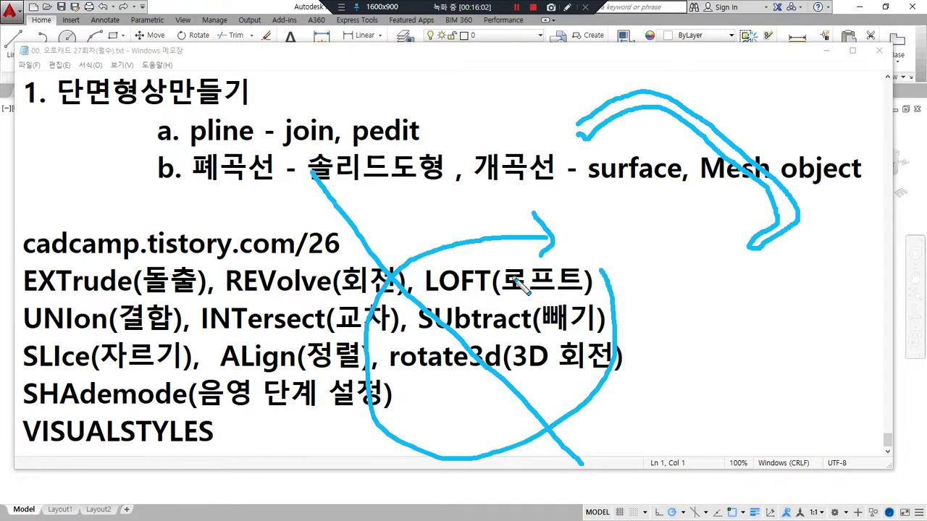
key("e")
mouse_move(716, 168)
left_mouse_down()
mouse_move(710, 283)
mouse_move(662, 321)
mouse_move(649, 364)
mouse_move(707, 384)
left_mouse_up()
mouse_move(656, 339)
left_mouse_down()
mouse_move(700, 312)
mouse_move(722, 220)
left_mouse_up()
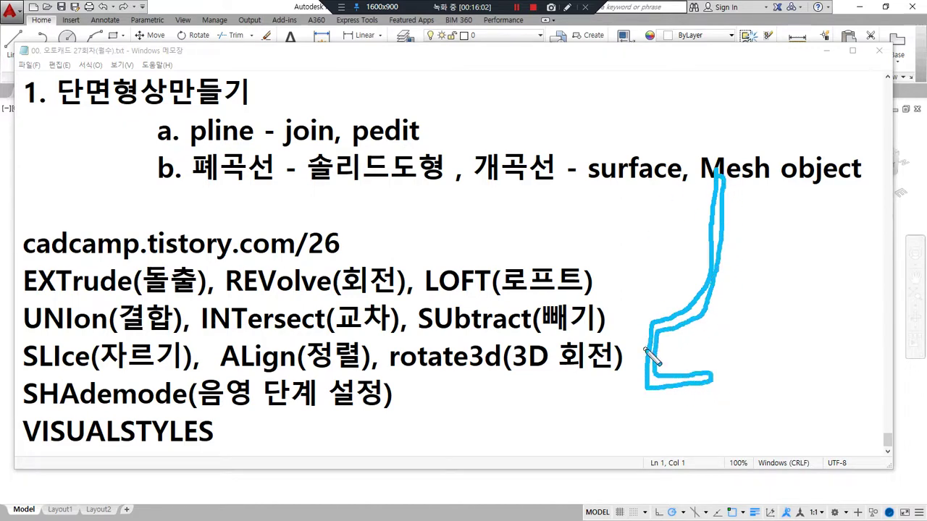
mouse_move(659, 269)
left_mouse_down()
mouse_move(666, 138)
mouse_move(576, 230)
left_mouse_up()
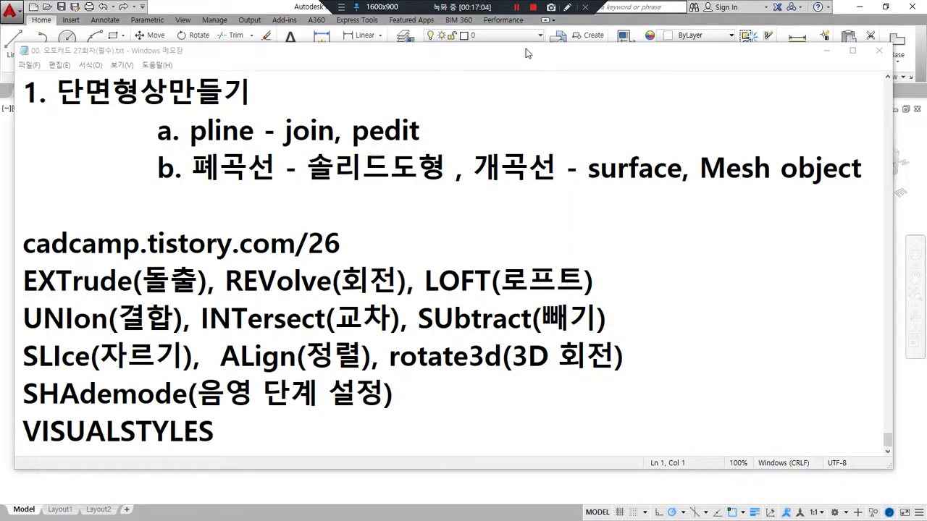
left_click_drag(525, 46, 0, 50)
Step: Erase the finished solid
left_click(461, 306)
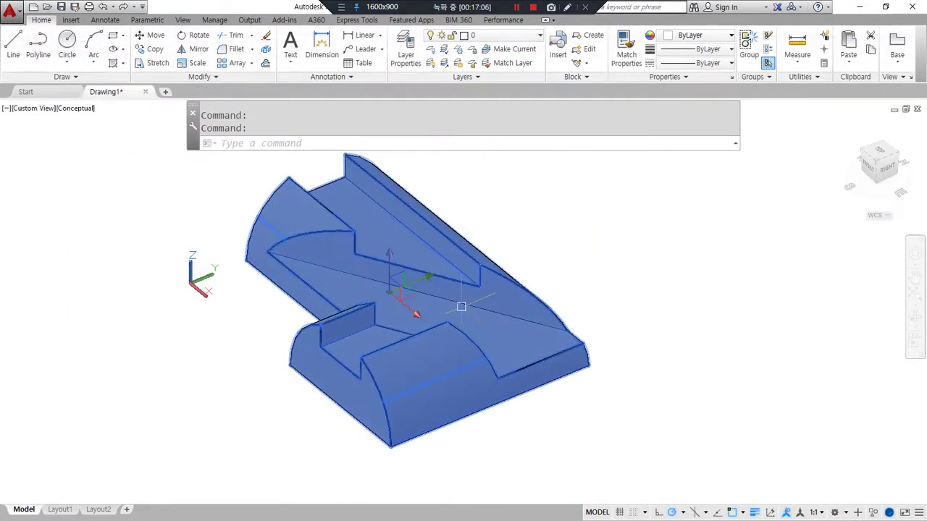
type("e")
key("Return")
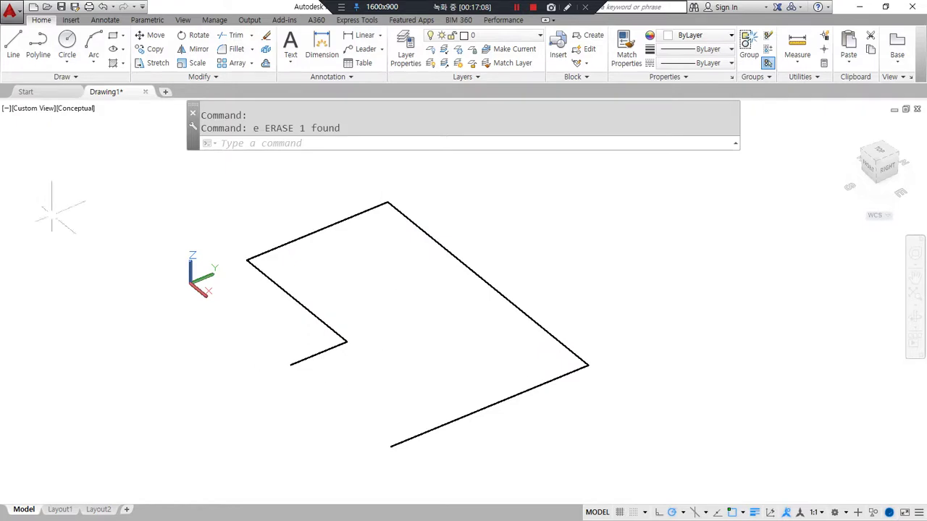
Step: Erase all the remaining outline lines from the drawing
left_click(662, 314)
left_click(386, 427)
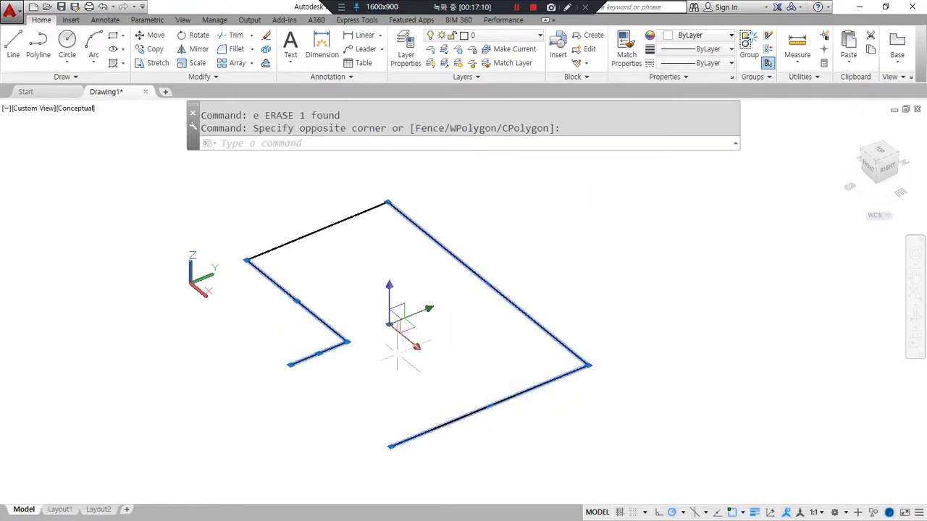
left_click(401, 319)
key("Escape")
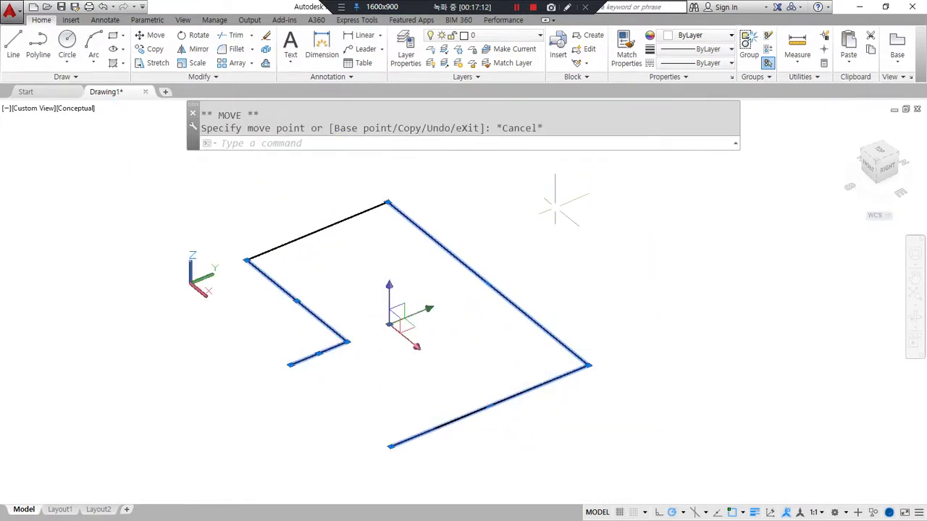
key("Escape")
type("e")
key("Return")
type("all")
key("Return")
Step: Set the visual style to 2dwireframe
type("sha")
key("Return")
type("2d")
key("Return")
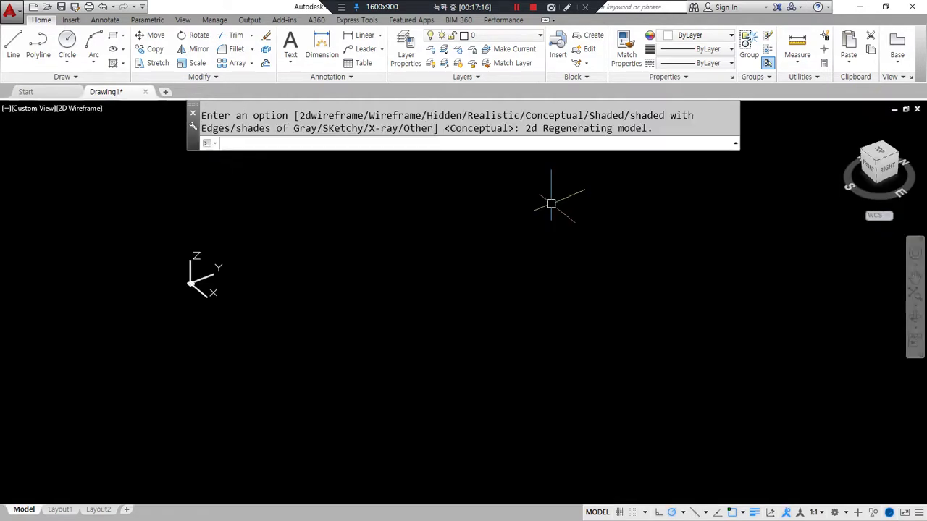
mouse_move(206, 337)
left_mouse_down()
mouse_move(184, 333)
mouse_move(280, 341)
left_mouse_up()
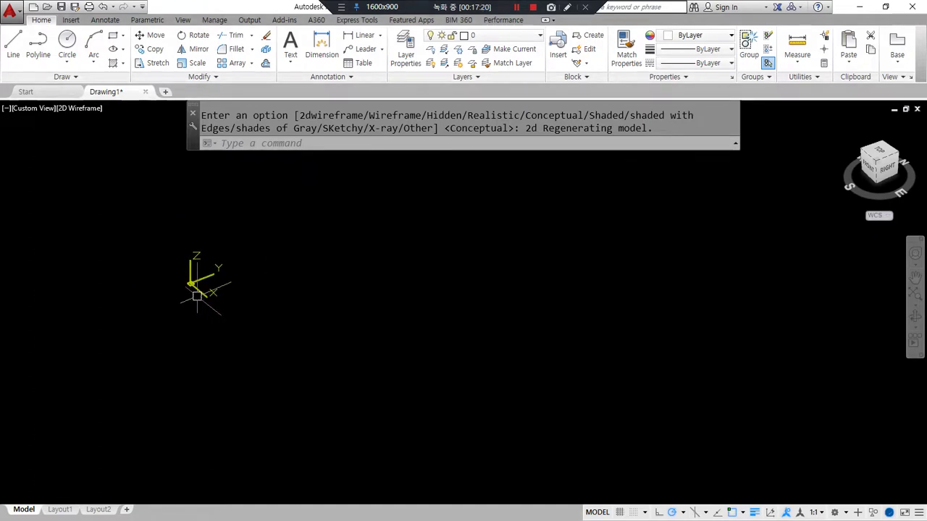
Step: Draw a line from the origin 0,0 along the X axis
type("l")
key("Return")
type("0,0")
key("Return")
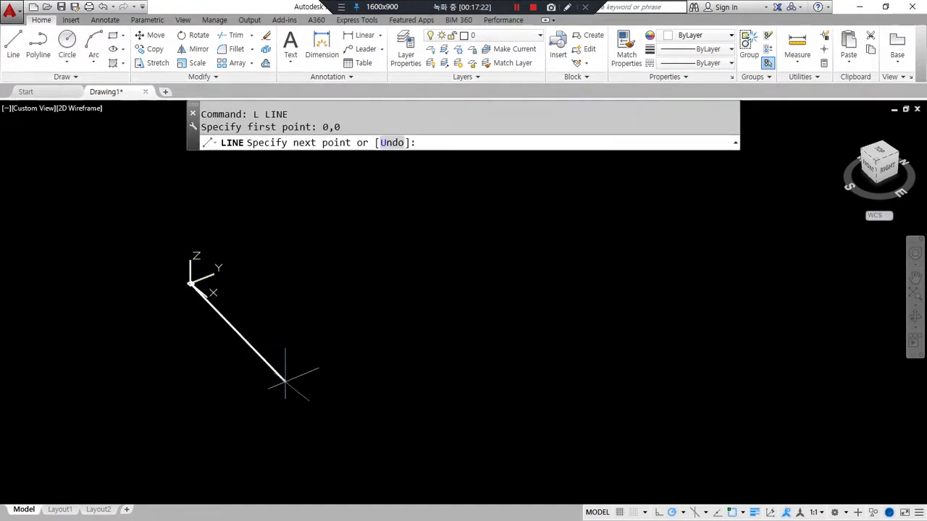
left_click(296, 369)
key("Return")
Step: Try to draw a line from the origin upward along Z and erase it
key("Return")
left_click(191, 283)
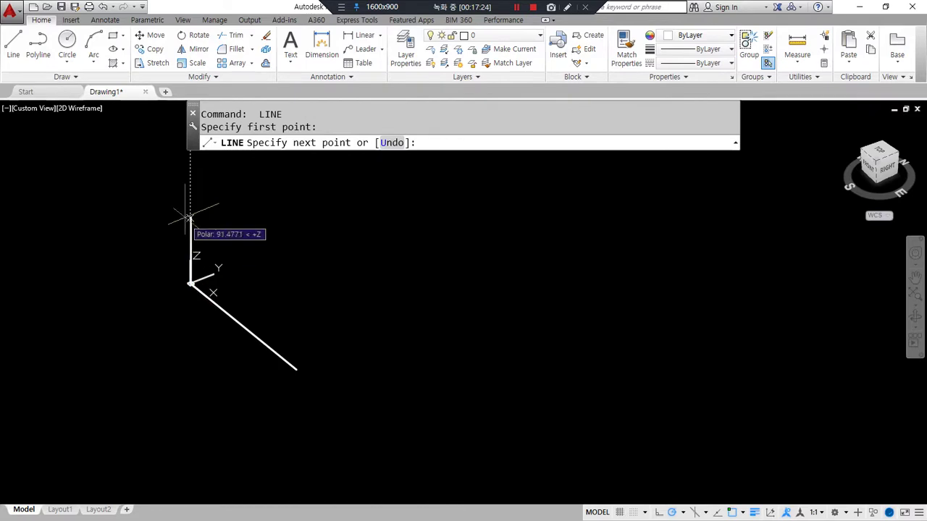
scroll(193, 186, "down", 3)
middle_click_drag(193, 186, 223, 335)
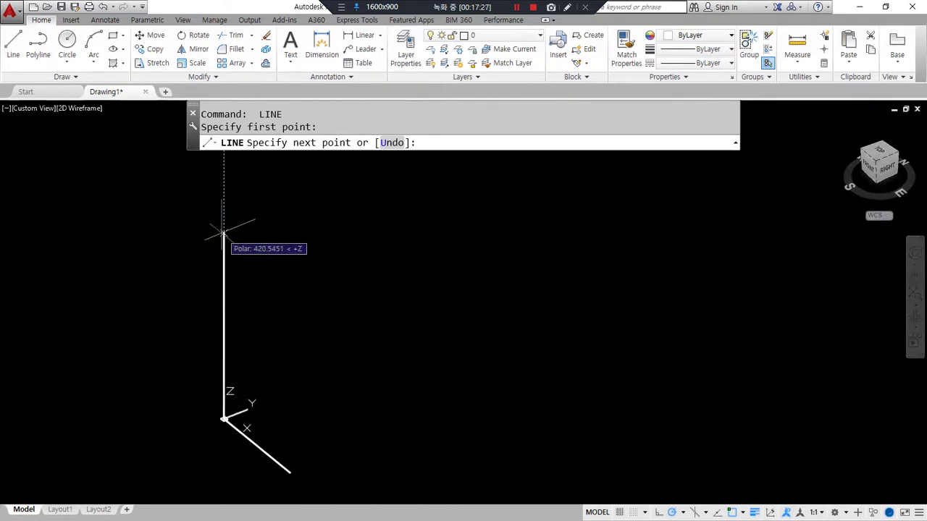
left_click(213, 192)
key("Return")
left_click_drag(191, 284, 271, 318)
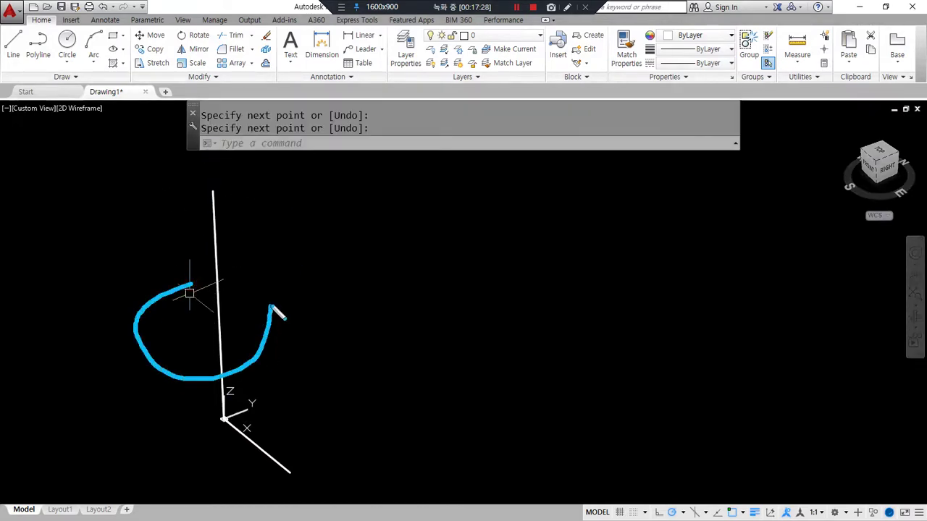
mouse_move(285, 455)
middle_mouse_down("shift")
mouse_move(388, 419)
mouse_move(373, 406)
middle_mouse_up("shift")
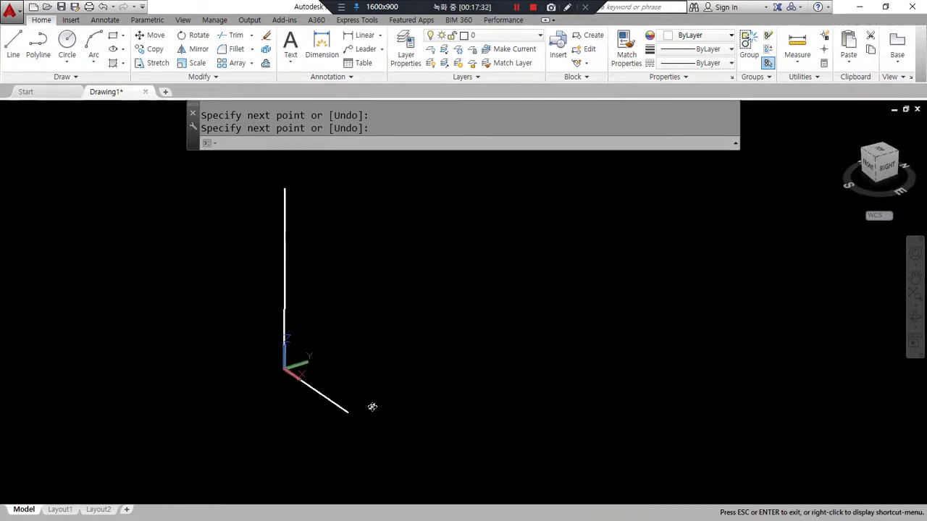
left_click(300, 238)
type("e")
key("Return")
Step: Draw a vertical line from the origin straight up along the Z axis
type("l")
key("Return")
left_click(283, 369)
left_click(283, 176)
key("Escape")
Step: Define a UCS from three points: origin at the corner, X along the lower line, XY plane through the vertical line's upper end
middle_click_drag(240, 393, 292, 389, "shift")
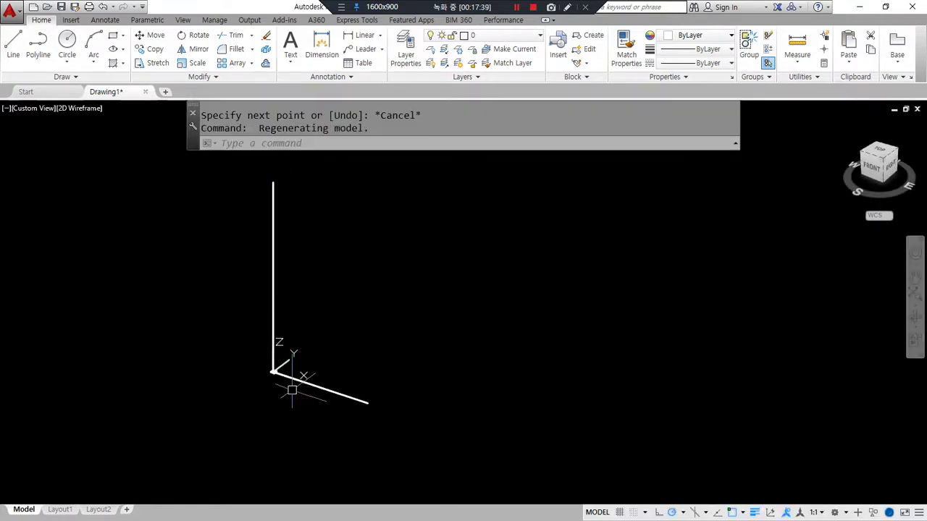
type("Ucs")
key("Return")
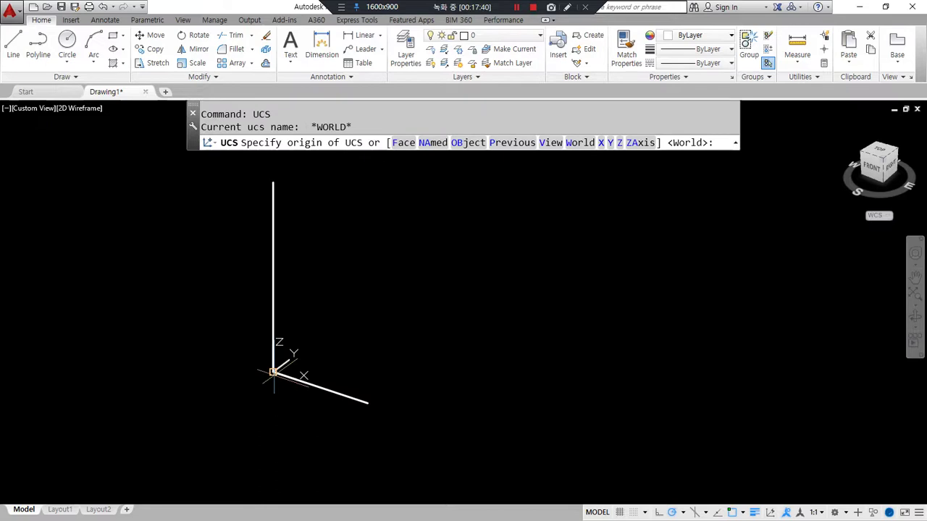
left_click(273, 372)
left_click(366, 403)
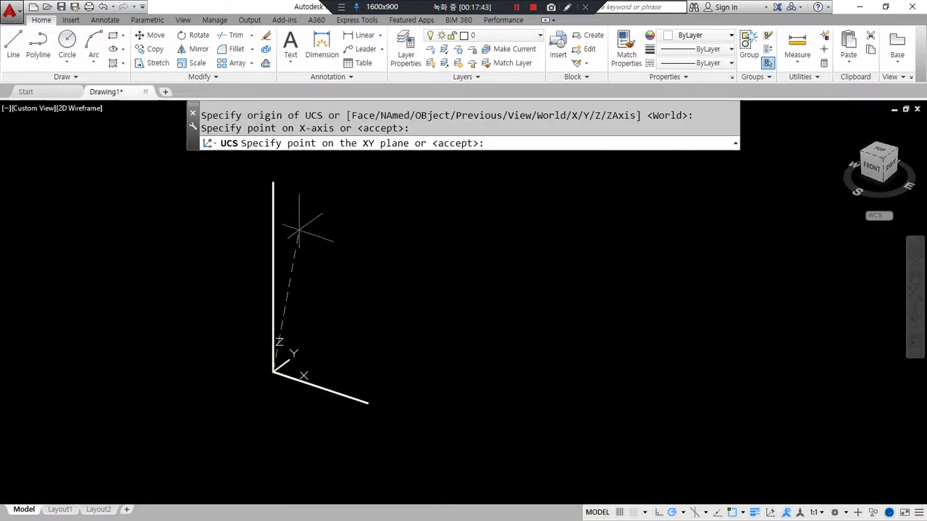
left_click(273, 183)
scroll(283, 348, "up", 2)
scroll(356, 376, "down", 1)
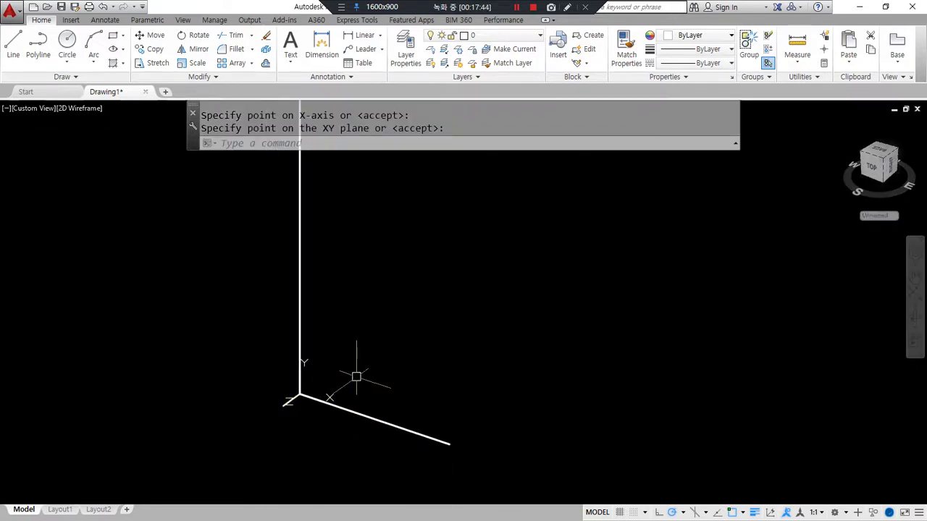
middle_click_drag(381, 394, 404, 409)
scroll(403, 409, "down", 1)
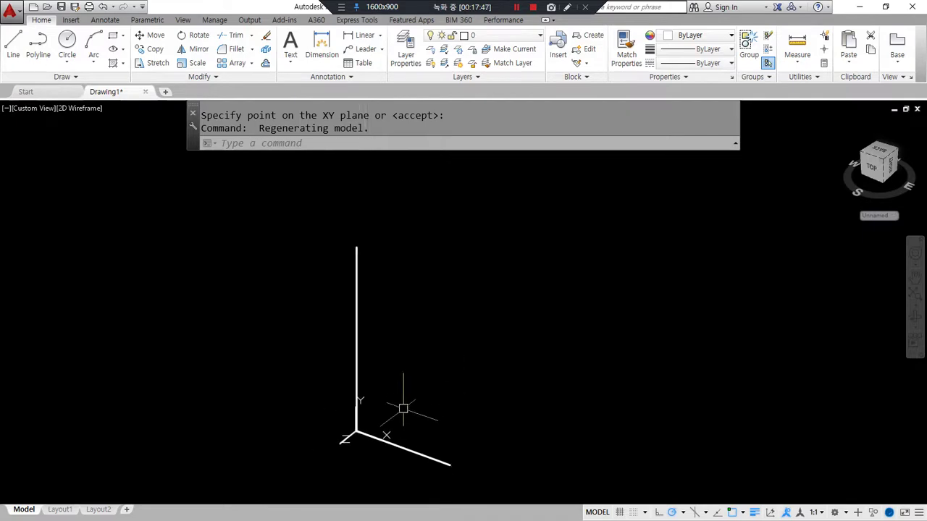
scroll(403, 409, "up", 2)
scroll(403, 409, "down", 2)
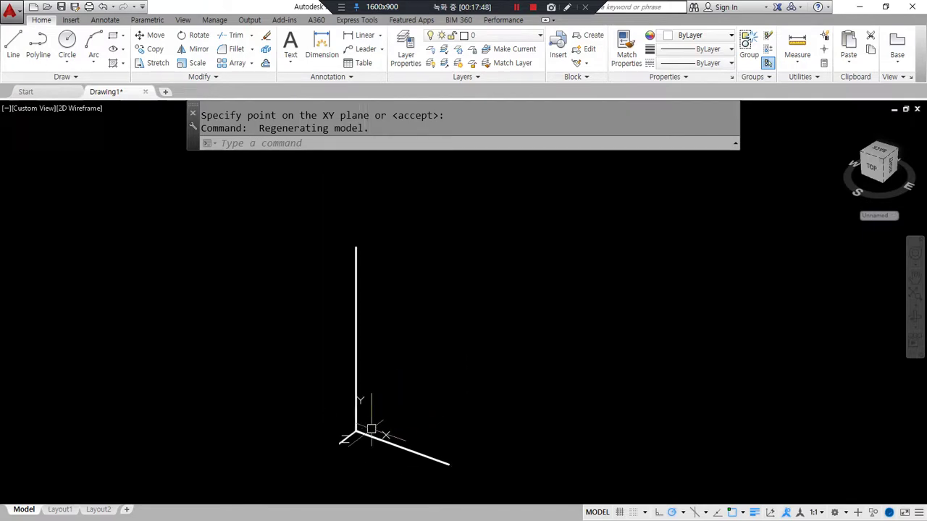
Step: Offset the vertical line 30 units along the X direction
type("O")
key("Return")
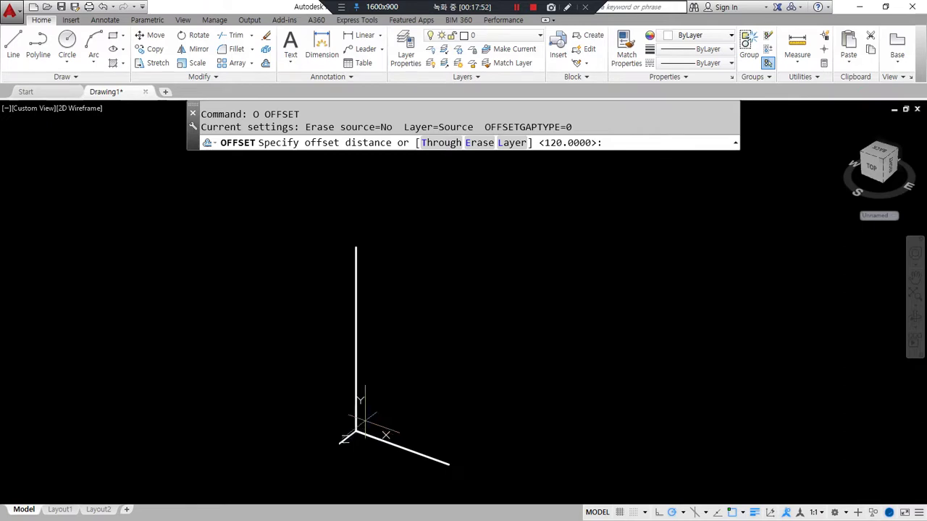
type("30")
key("Return")
left_click(355, 384)
left_click(409, 389)
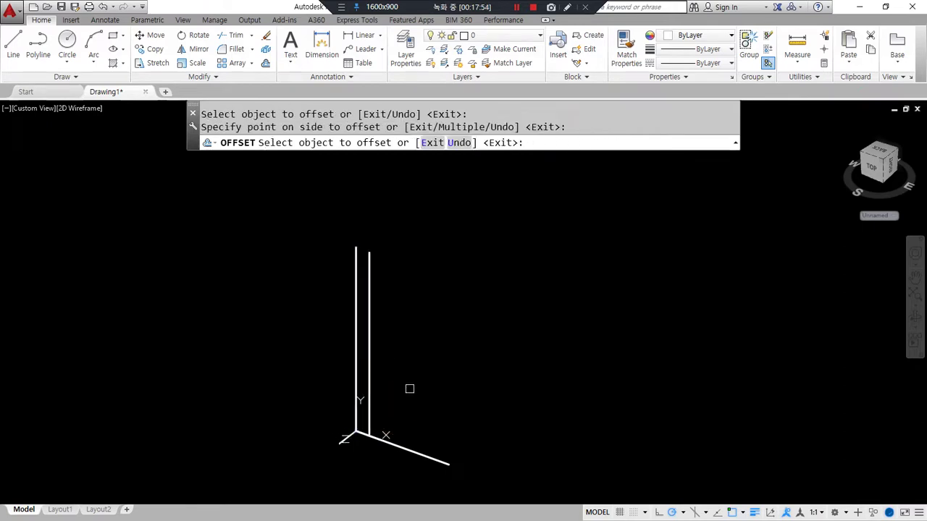
key("Return")
Step: Offset the base line along the X axis 150 units upward
scroll(369, 438, "up", 3)
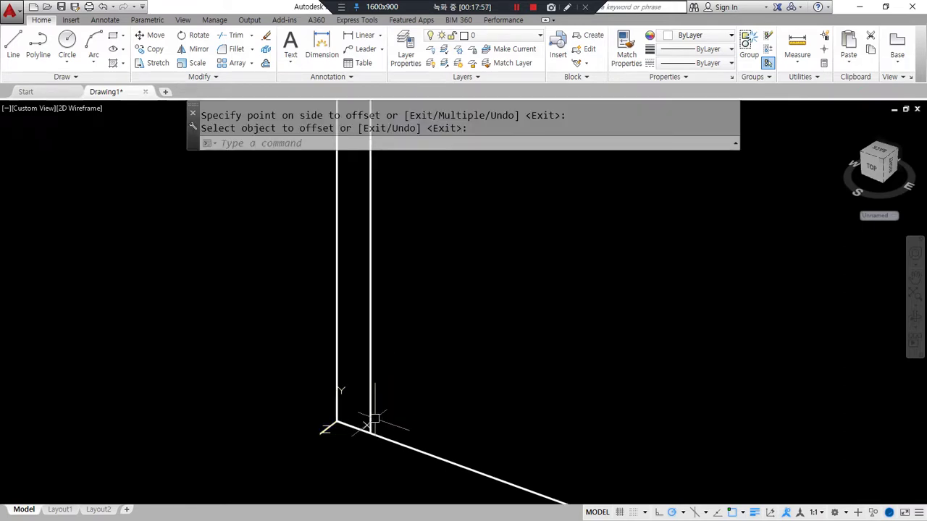
key("Return")
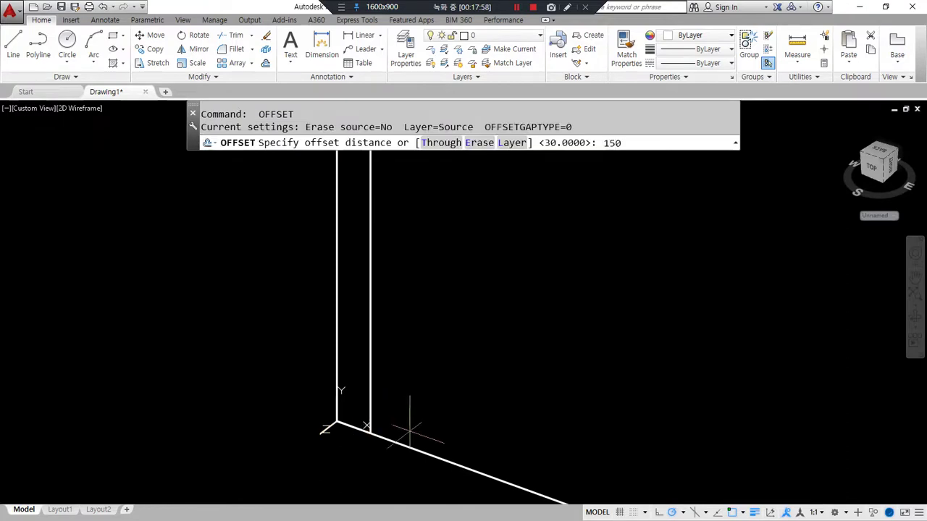
key("Return")
left_click(409, 432)
left_click(405, 325)
key("Return")
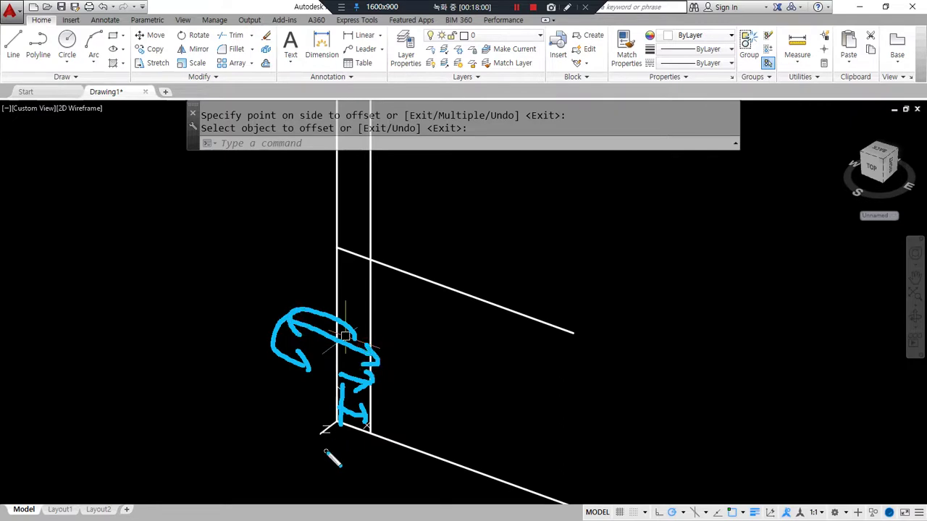
Step: Measure the distance from the origin corner up to the offset line's end on the first vertical line
type("di")
key("Return")
left_click(336, 423)
left_click(336, 249)
key("Escape")
Step: Join both vertical lines to the upper offset line with zero-radius fillets, forming square upper corners
type("f")
key("Return")
left_click(358, 257)
left_click(368, 269)
key("Return")
left_click(336, 258)
left_click(352, 254)
Step: Close the rectangle by filleting the offset vertical line and the base line with zero radius
key("Return")
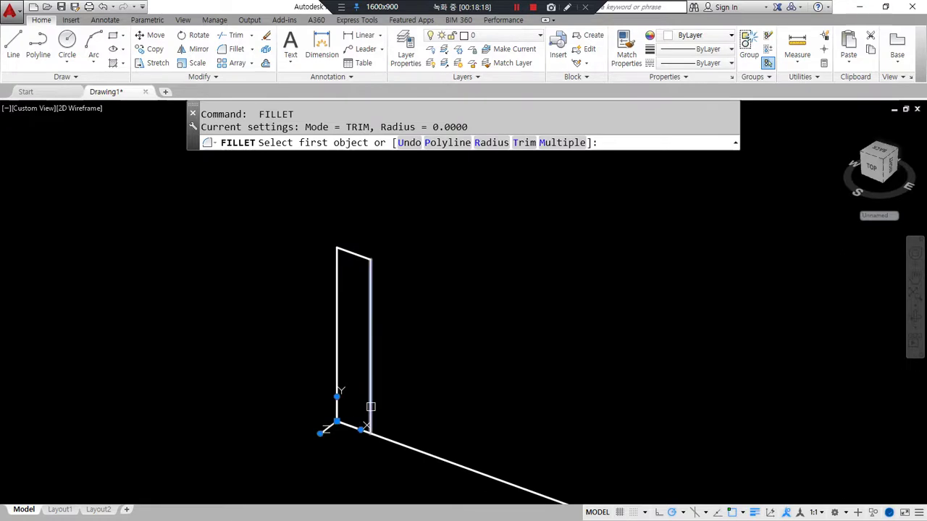
key("Escape")
scroll(362, 433, "up", 3)
key("Return")
left_click(381, 423)
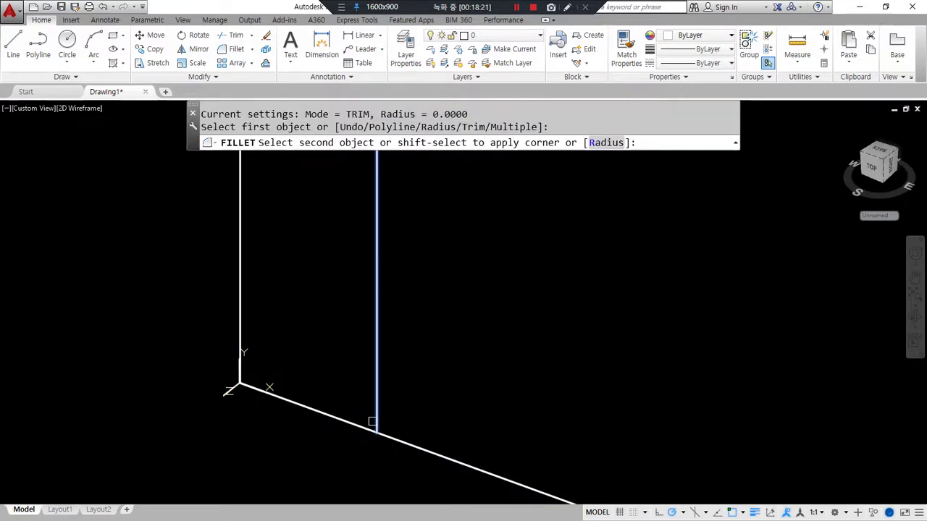
left_click(352, 423)
middle_click_drag(352, 424, 339, 403, "shift")
middle_click_drag(327, 359, 335, 392)
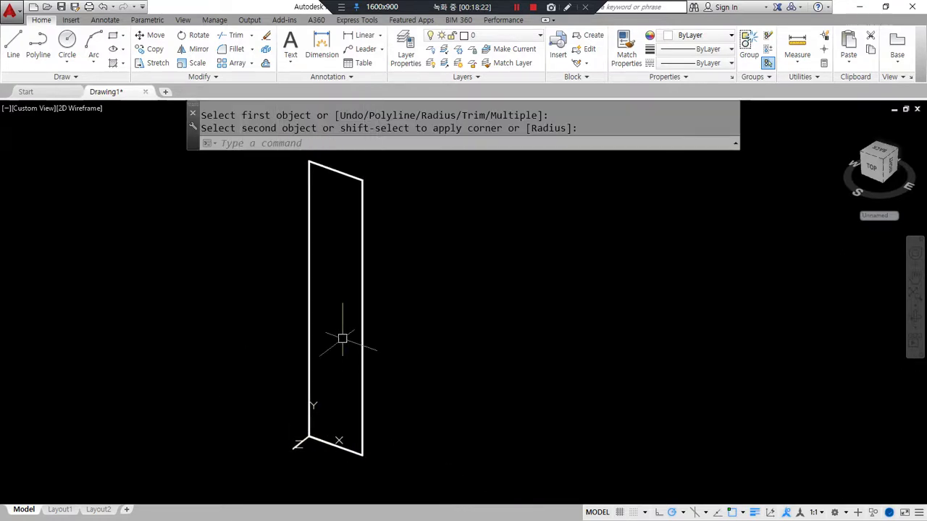
Step: Switch to the plan view of the current UCS
type("pl")
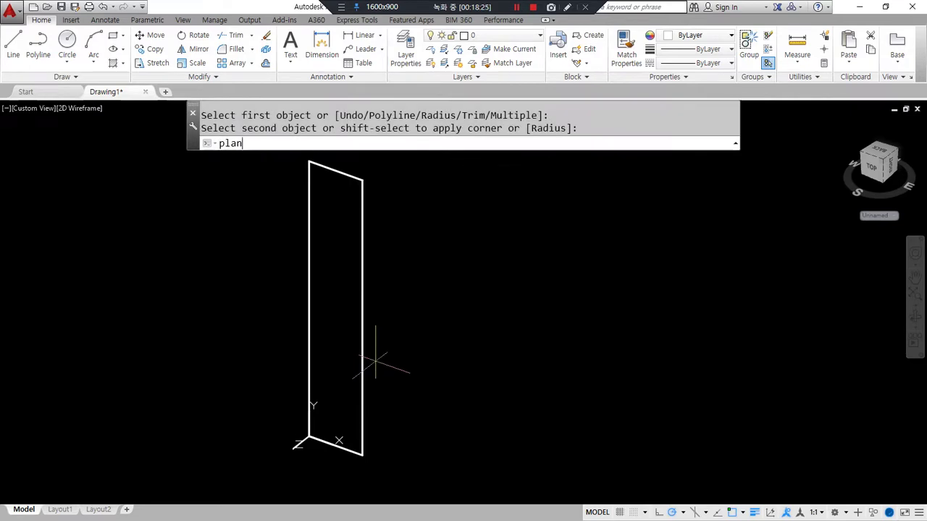
type("an")
key("Return")
key("Return")
scroll(376, 360, "down", 3)
scroll(434, 311, "up", 1)
middle_click_drag(483, 316, 428, 292)
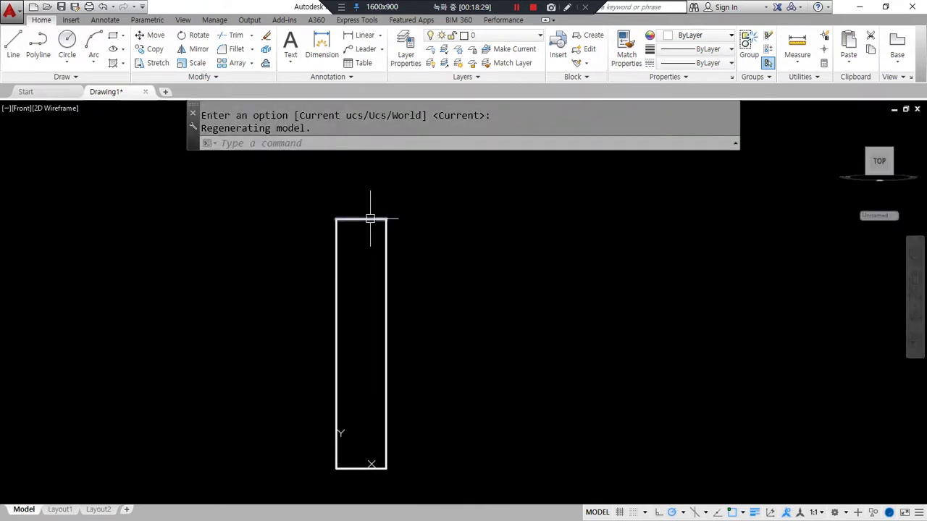
type("l")
key("Return")
left_click(386, 338)
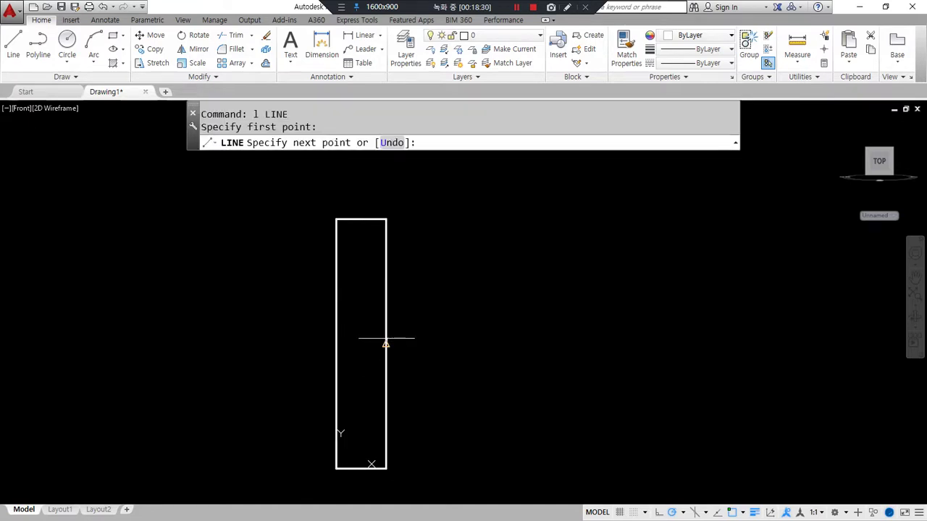
key("Escape")
key("Return")
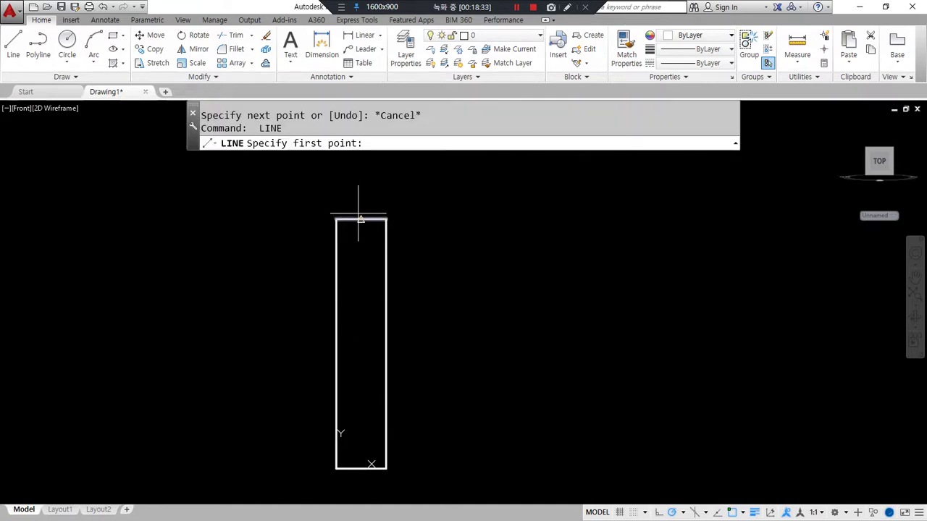
scroll(361, 219, "up", 4)
key("Escape")
key("Escape")
Step: Offset the rectangle's left edge inward by about two fifths of the rectangle's width
type("o")
key("Return")
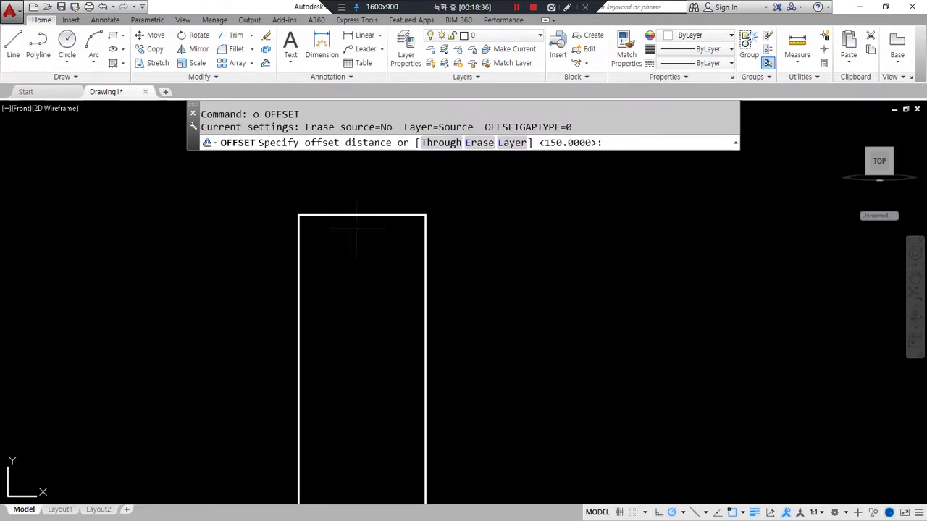
type("13")
key("Return")
left_click(297, 249)
left_click(358, 239)
key("Return")
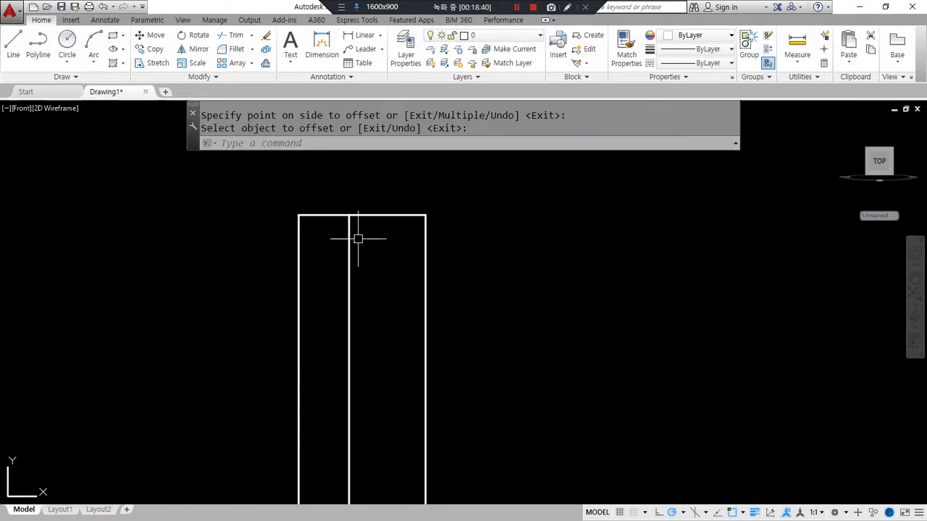
Step: Offset the rectangle's top edge 20 units downward
type("o")
key("Return")
type("20")
key("Return")
left_click(366, 215)
left_click(379, 278)
key("Return")
Step: Set polar tracking to 30° increments and draw a line from the offset lines' intersection, 60° below horizontal, to the right edge
type("l")
key("Return")
left_click(350, 300)
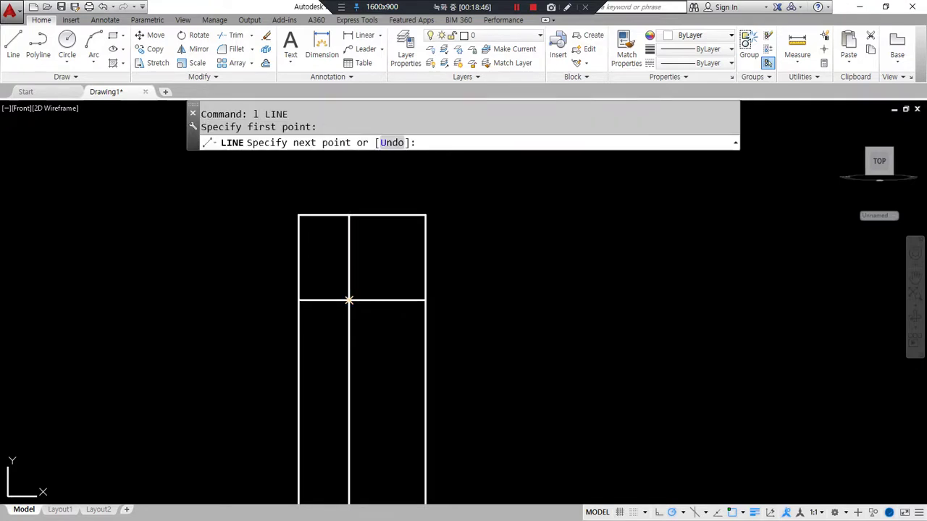
left_click(688, 512)
left_click(691, 416)
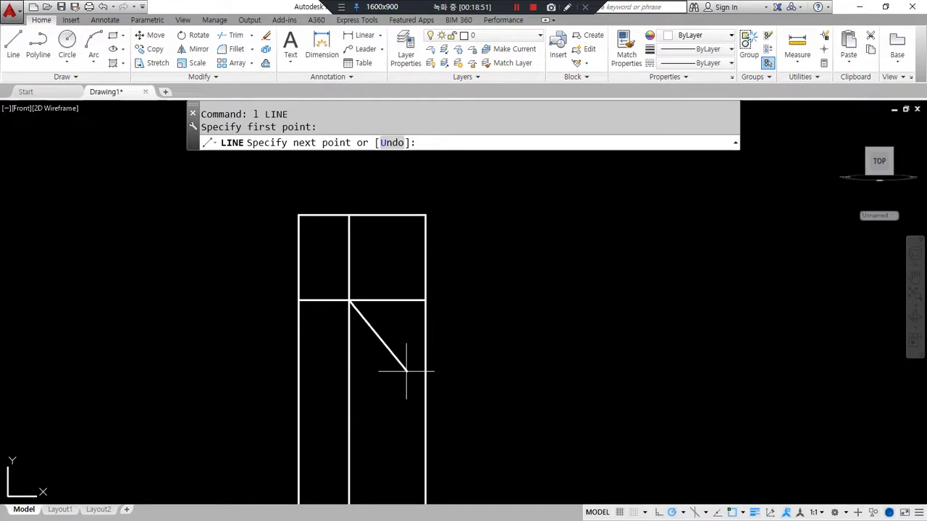
left_click(421, 421)
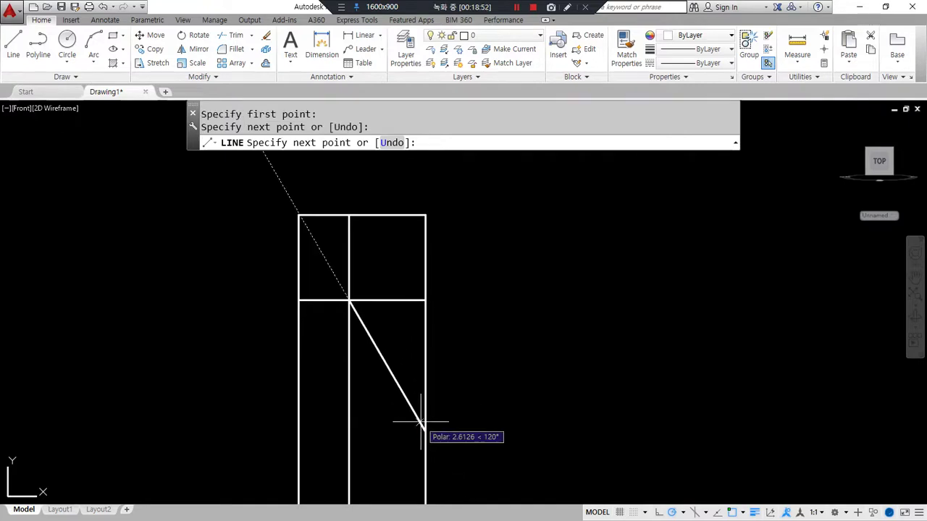
key("Return")
Step: Join the slanted line to the right edge and to the inner vertical line with zero-radius fillets
scroll(421, 422, "down", 2)
middle_click_drag(444, 413, 439, 314)
type("f")
key("Return")
left_click(406, 338)
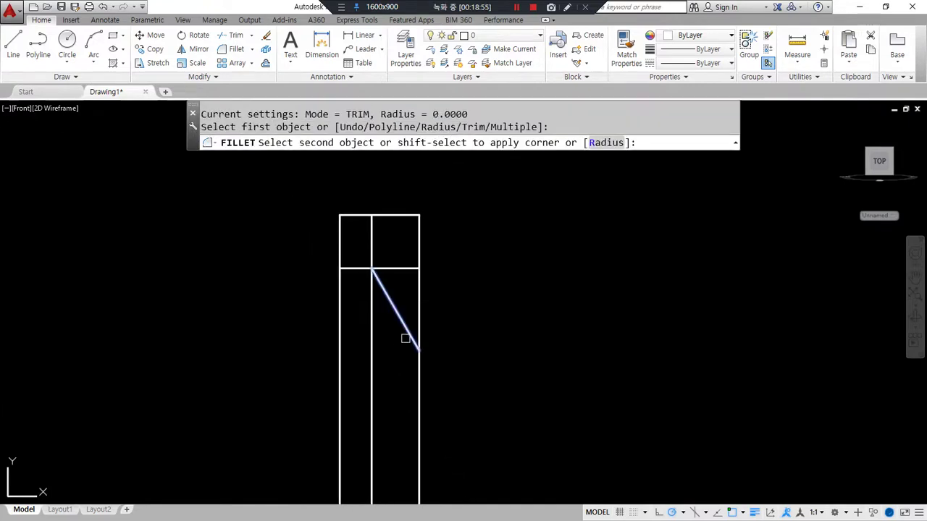
left_click(412, 360)
left_click(414, 367)
left_click(417, 365)
key("Return")
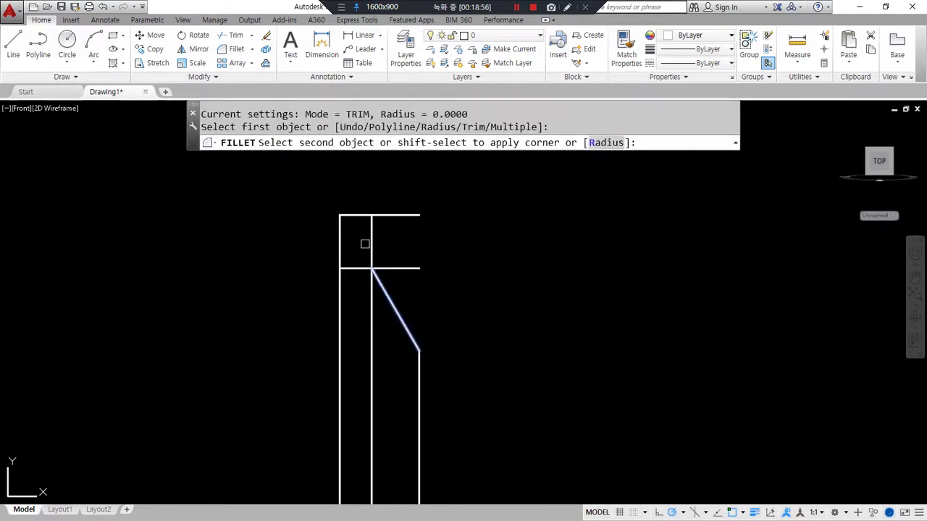
left_click(371, 243)
Step: Erase the horizontal construction line at the upper end of the slanted line
left_click(401, 270)
left_click(399, 215)
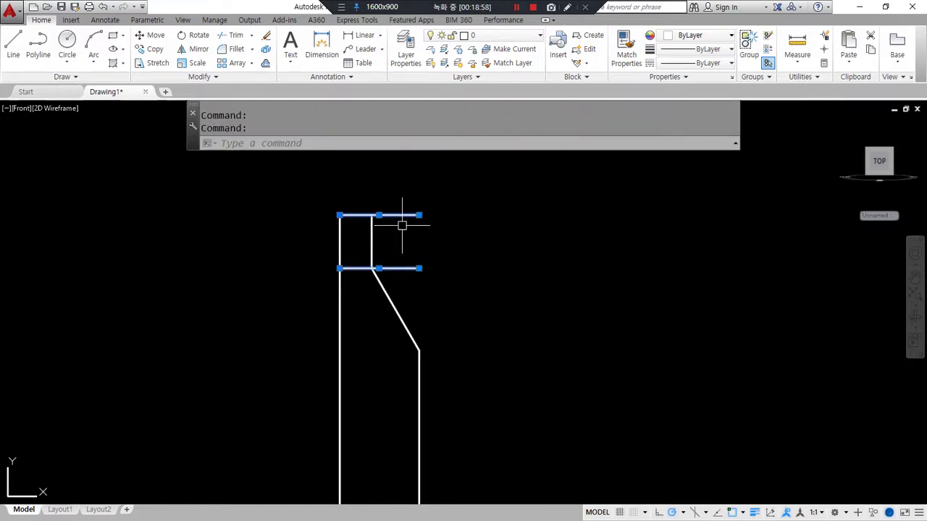
key("Escape")
middle_click_drag(421, 330, 387, 250)
left_click(372, 192)
type("e")
key("Return")
scroll(414, 364, "down", 2)
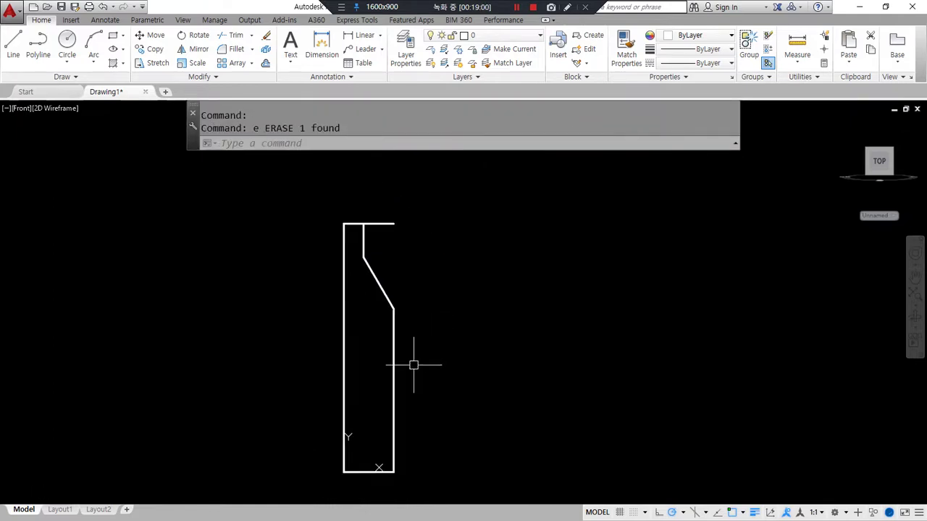
Step: Fillet the short neck line and the top edge with zero radius to close the upper corner
middle_click_drag(397, 309, 387, 368)
type("f")
key("Return")
left_click(347, 225)
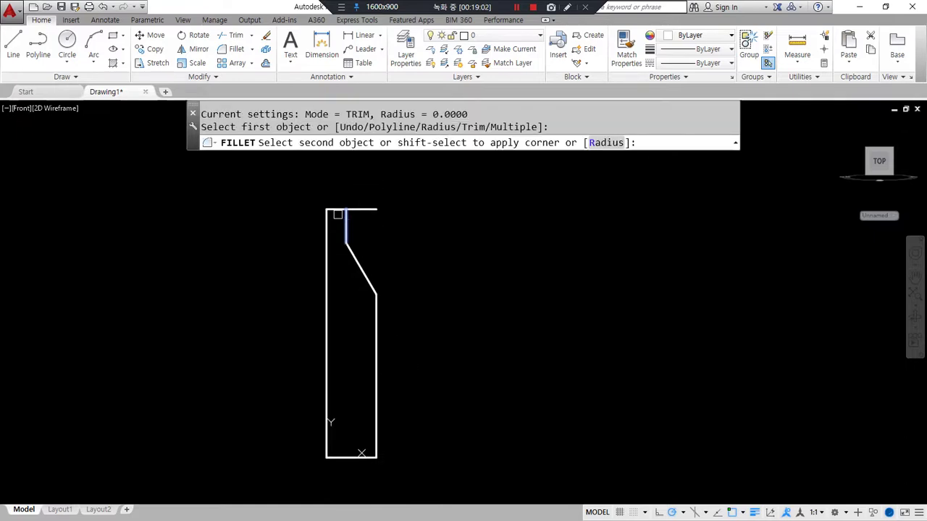
scroll(372, 475, "up", 4)
scroll(368, 439, "down", 2)
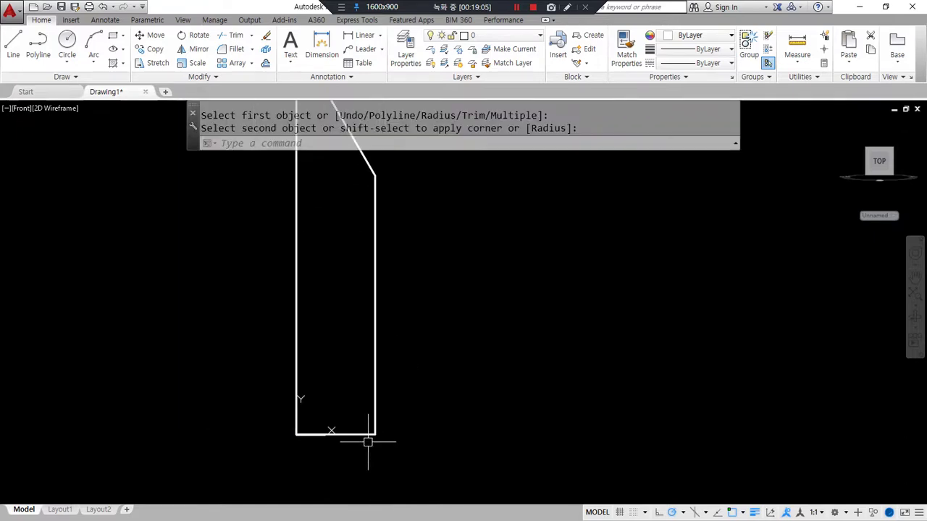
Step: Offset the profile's bottom edge and right edge 1 unit inward
middle_click_drag(368, 439, 331, 412)
key("Escape")
type("o")
key("Return")
type("1")
key("Return")
left_click(316, 454)
left_click(322, 433)
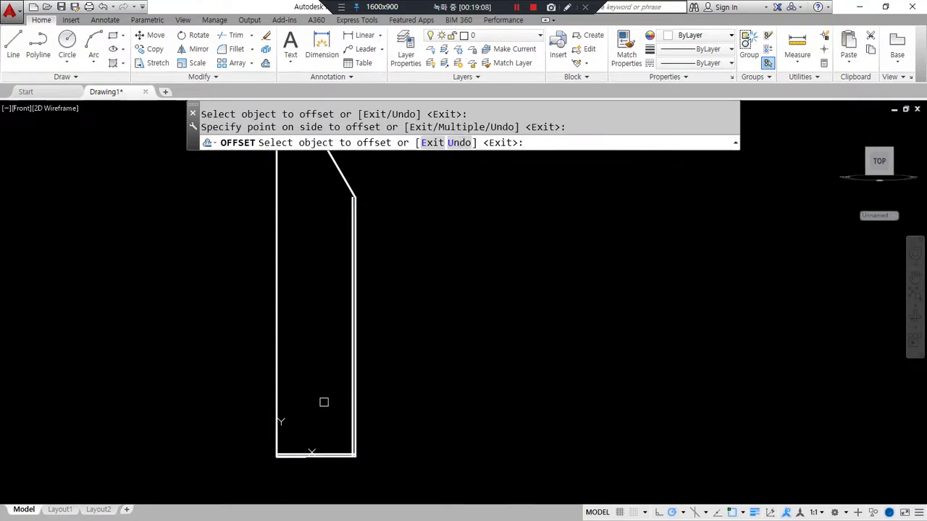
Step: Offset the slanted shoulder line and the short neck line inward by the same 1-unit distance
middle_click_drag(331, 269, 331, 366)
left_click(340, 261)
left_click(338, 268)
left_click(318, 284)
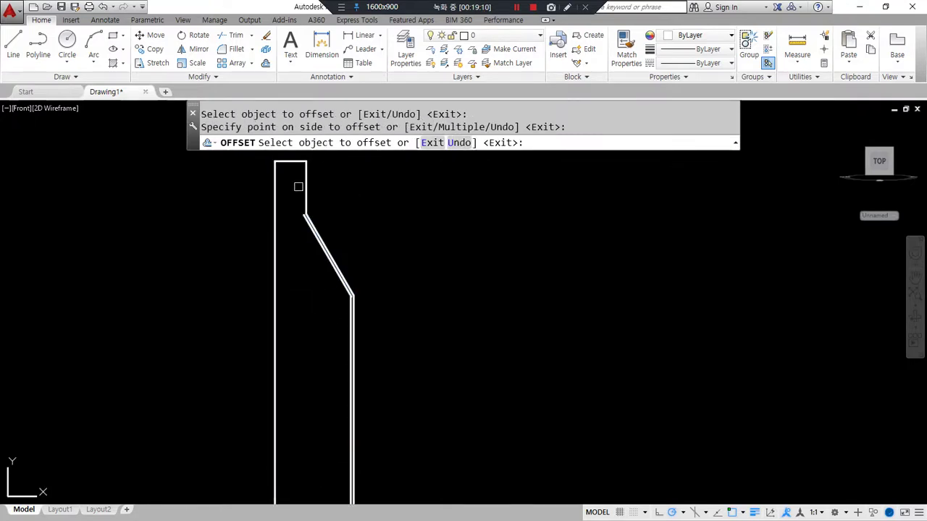
scroll(298, 187, "up", 3)
left_click(311, 196)
left_click(257, 213)
key("Return")
Step: Set the fillet radius to 3 and round the corner between the outer neck line and the outer shoulder line
scroll(309, 240, "up", 3)
type("f")
key("Return")
type("r")
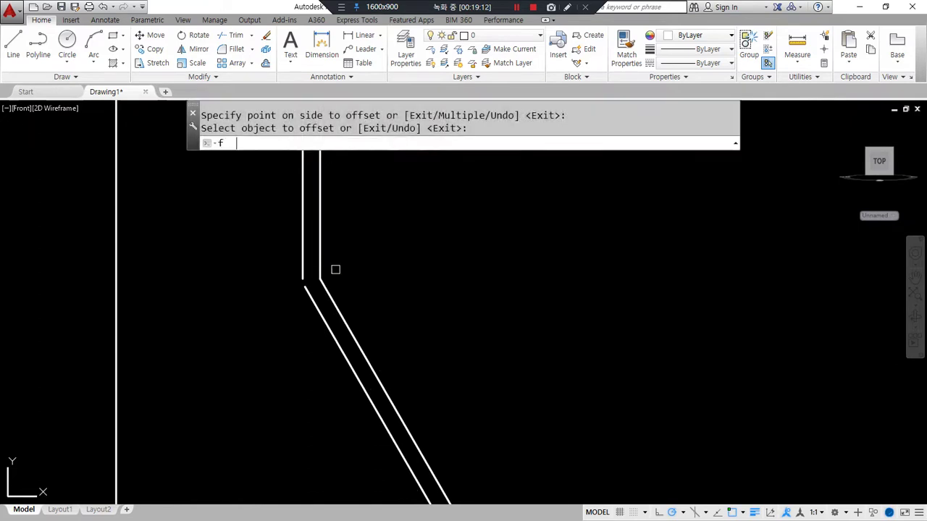
key("Return")
type("3")
key("Return")
left_click(320, 245)
left_click(331, 290)
Step: Round the corner between the inner shoulder line and the inner right wall line with the radius 3 fillet
middle_click_drag(410, 372, 340, 217)
middle_click_drag(485, 370, 387, 157)
key("Return")
left_click(399, 385)
key("Escape")
key("Return")
left_click(396, 435)
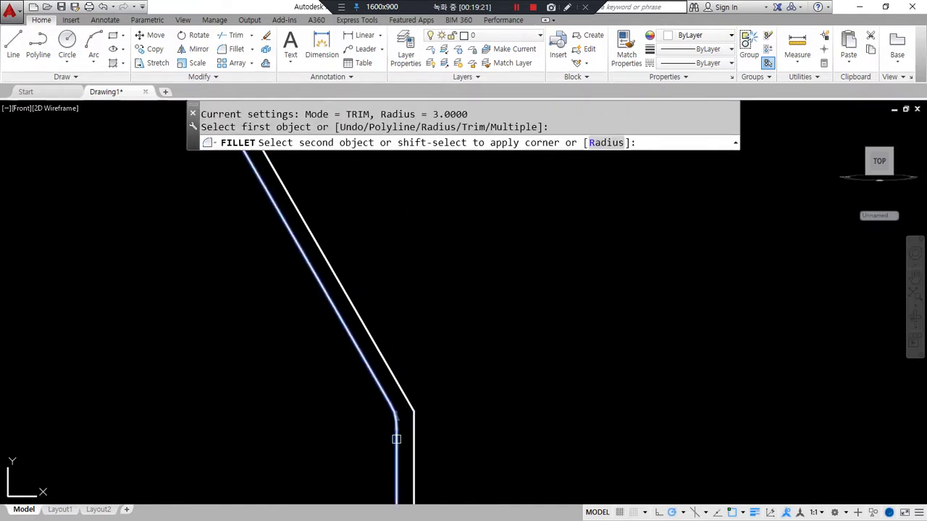
left_click(396, 439)
Step: Round the inner bottom corner between the wall line and the bottom line with the radius 3 fillet
scroll(360, 424, "down", 4)
middle_click_drag(360, 424, 380, 216)
middle_click_drag(375, 389, 406, 244)
middle_click_drag(419, 473, 436, 333)
middle_click_drag(435, 499, 426, 327)
scroll(427, 326, "up", 2)
scroll(427, 327, "up", 4)
key("Return")
left_click(450, 192)
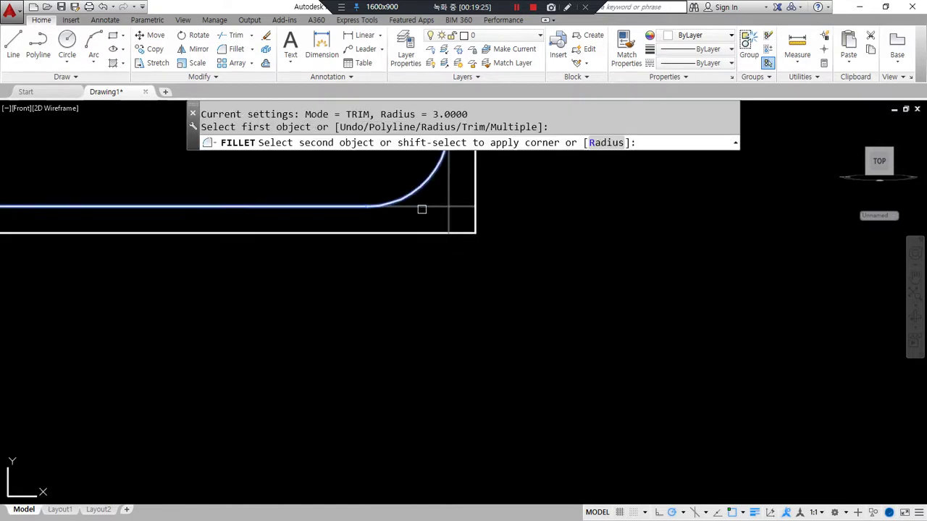
left_click(408, 208)
middle_click_drag(408, 210, 414, 367)
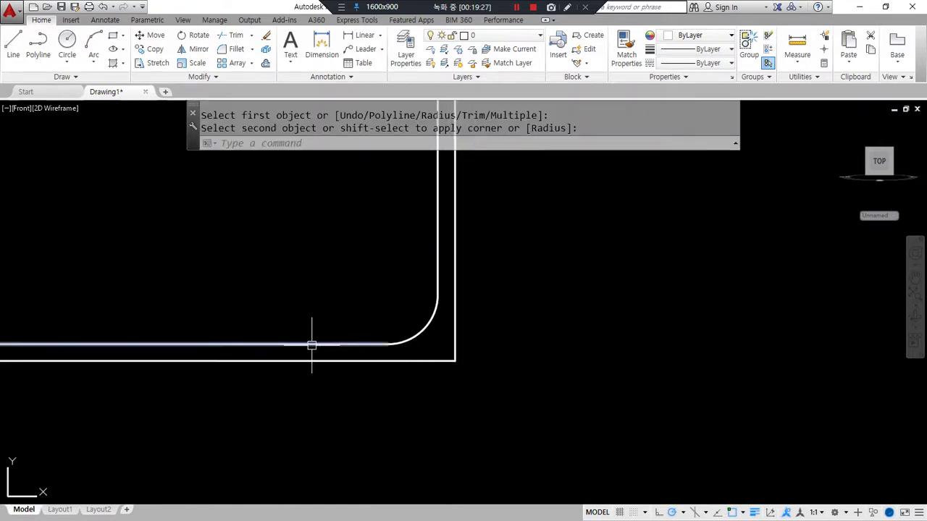
Step: Set polar tracking to 45° increments and draw a 45° line up and left from the inner bottom line's midpoint
scroll(312, 345, "down", 2)
middle_click_drag(311, 345, 417, 391)
type("l")
key("Return")
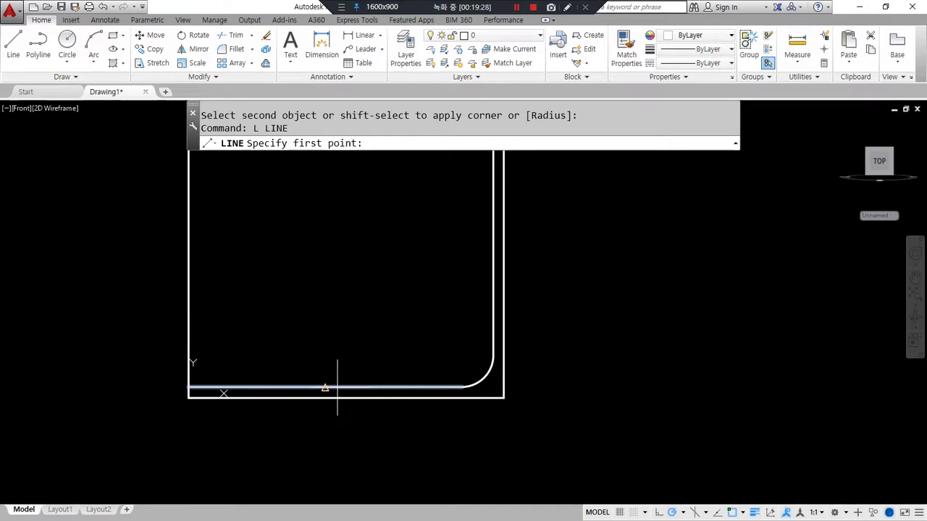
left_click(337, 388)
left_click(679, 511)
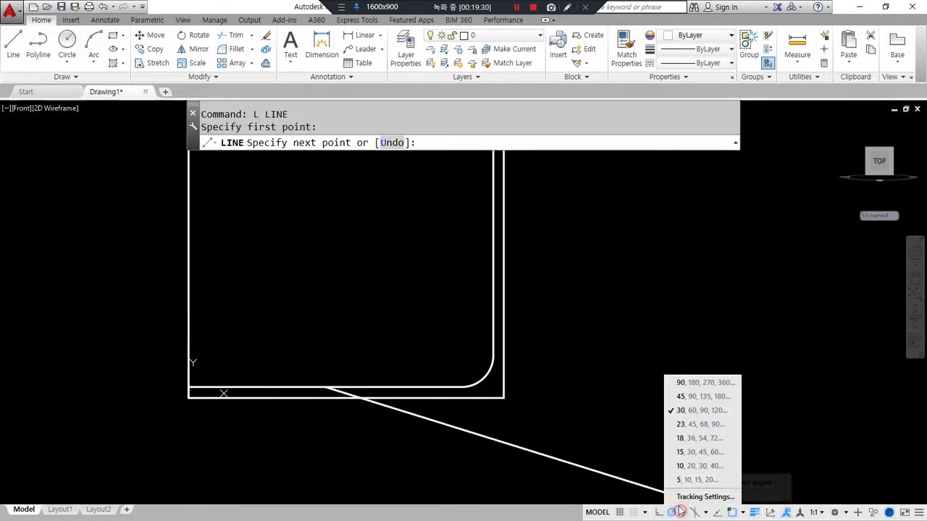
left_click(685, 395)
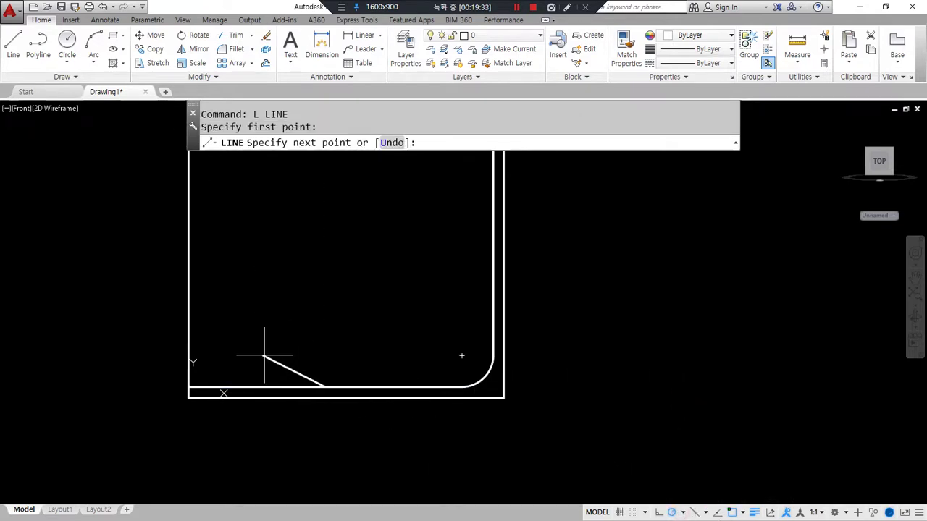
left_click(248, 317)
key("Escape")
type("o")
key("Return")
key("Escape")
Step: Extend the 45° line down to the outer bottom line
type("ex")
key("Return")
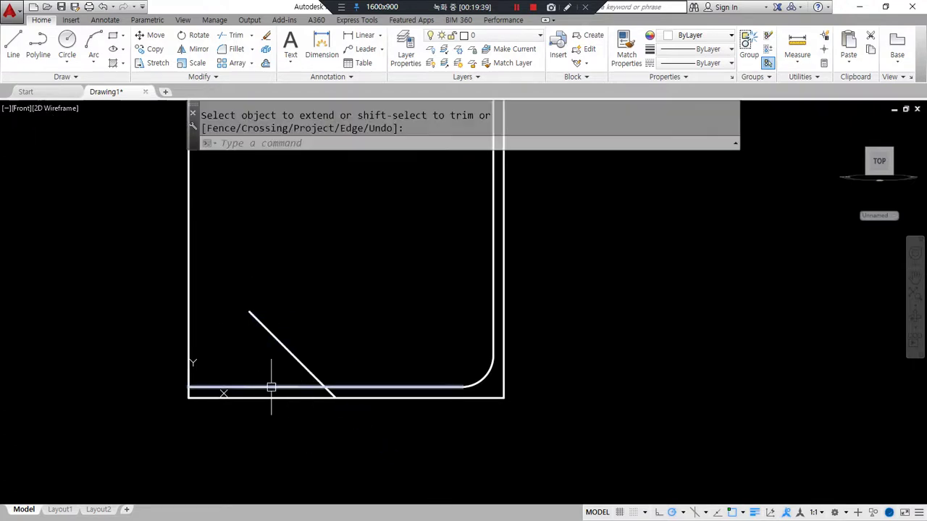
key("Escape")
Step: Offset the outer bottom line 3 units upward
type("o")
key("Return")
type("3")
key("Return")
left_click(279, 389)
left_click(261, 356)
key("Return")
key("Return")
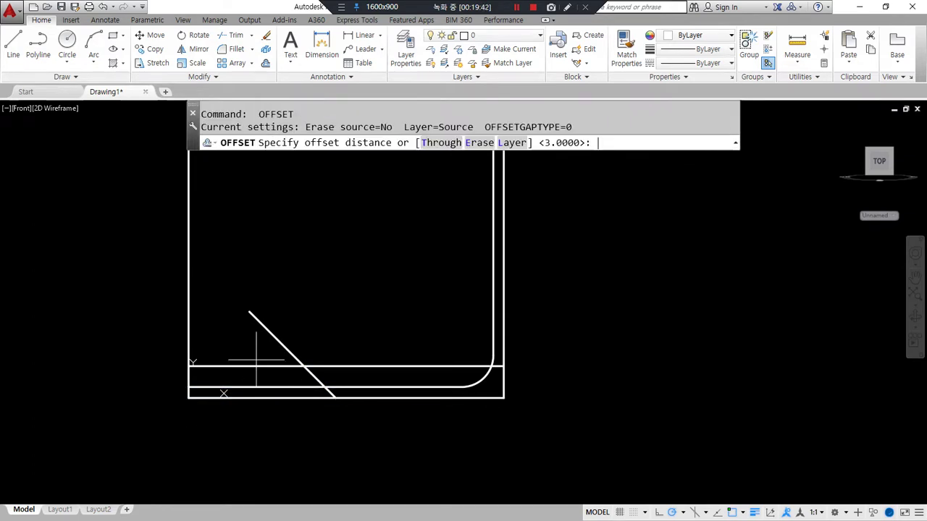
Step: Offset the raised horizontal line near the bottom another 1 unit upward
type("1")
key("Return")
left_click(279, 367)
left_click(267, 343)
key("Return")
Step: Try to round the corner between the outer bottom line and the 45° line with the radius 3 fillet
type("f")
key("Return")
left_click(344, 395)
left_click(310, 381)
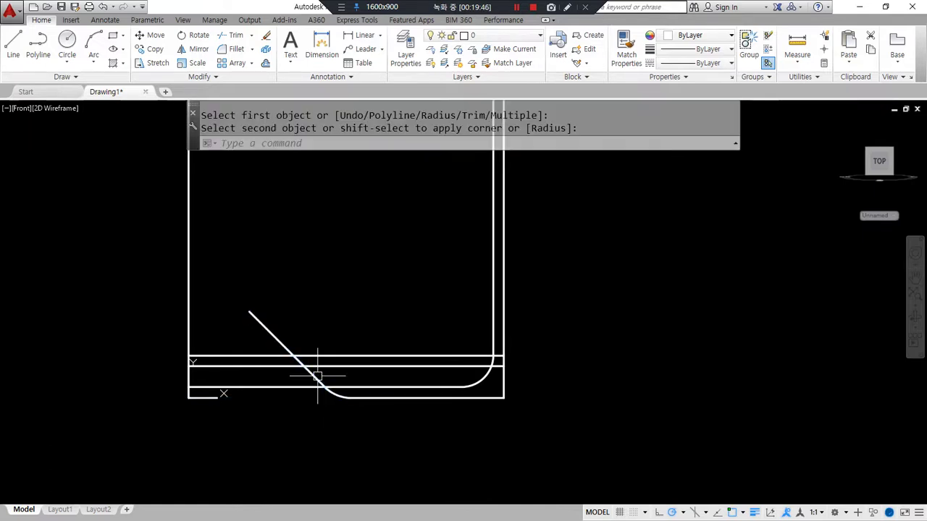
key("ctrl+z")
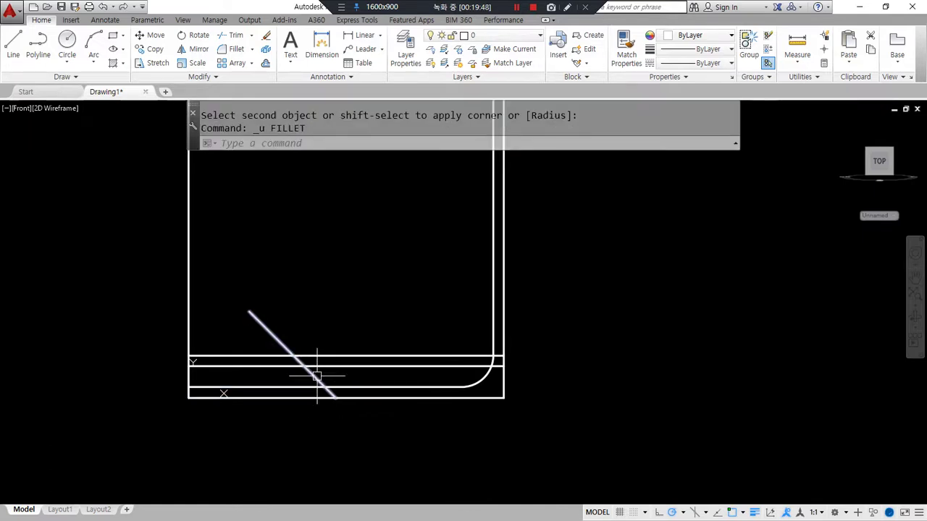
Step: Offset the 45° line 1 unit toward the inside of the bottle
type("o")
key("Return")
key("Return")
left_click(310, 374)
left_click(353, 374)
scroll(337, 384, "up", 2)
key("Return")
Step: Fillet the inner bottom line with the inner 45° line, and the outer 45° line with the lower raised line, at radius 3
type("f")
key("Return")
left_click(352, 390)
left_click(319, 368)
key("Return")
left_click(303, 370)
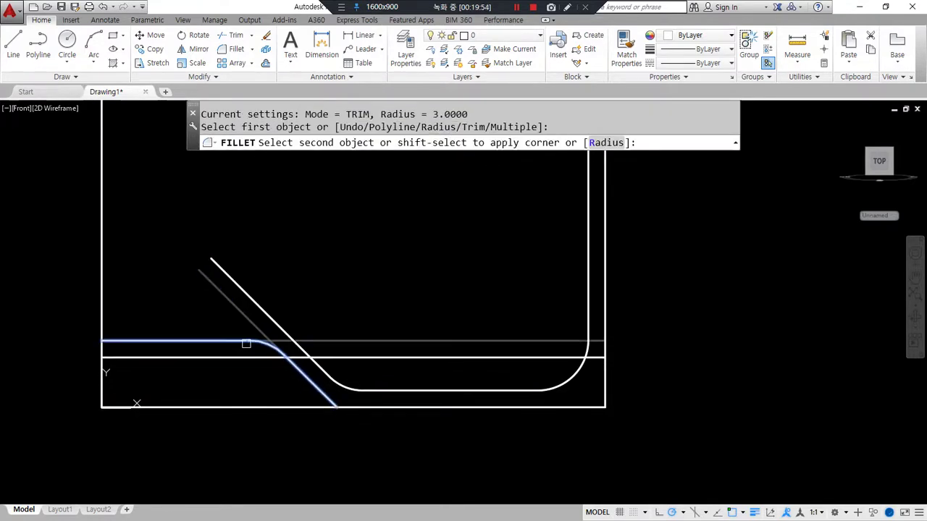
left_click(254, 356)
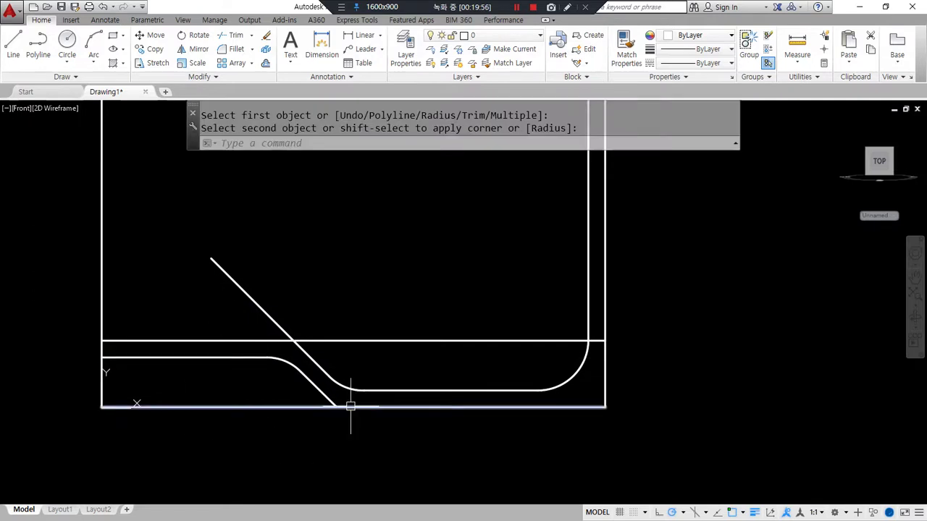
Step: Offset the outer bend's upper arc 1 unit upward and the inner bend's lower arc 1 unit outward
key("Escape")
key("Escape")
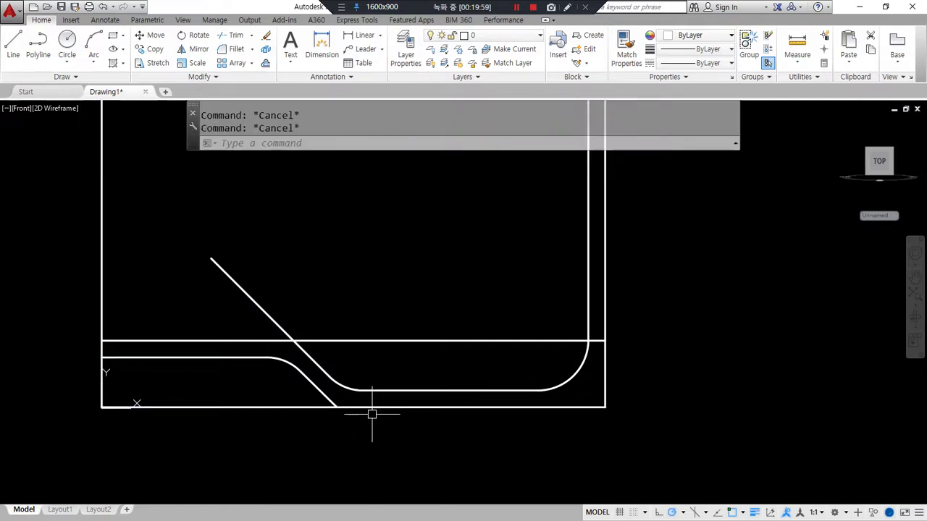
type("o")
key("Return")
type("1")
key("Return")
scroll(345, 389, "up", 4)
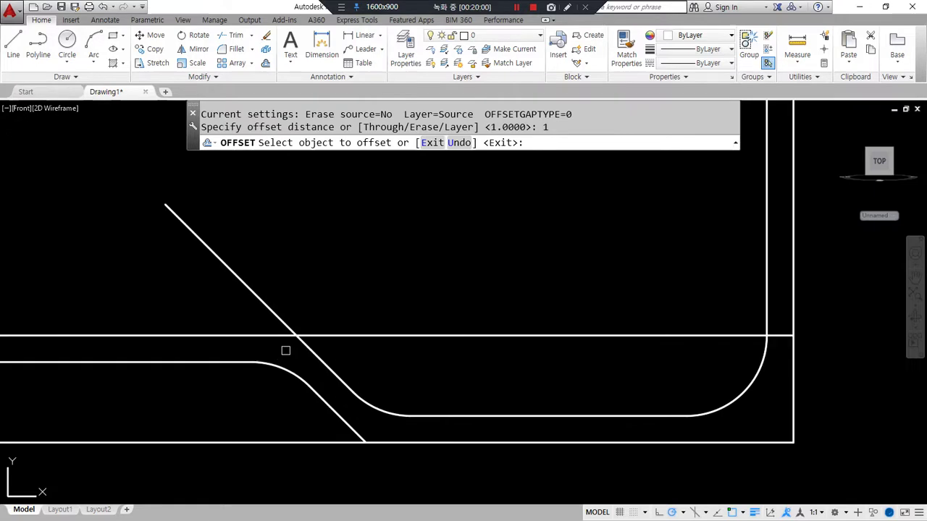
left_click(281, 375)
left_click(287, 361)
middle_click_drag(467, 446, 420, 344)
left_click(420, 345)
left_click(411, 374)
key("Return")
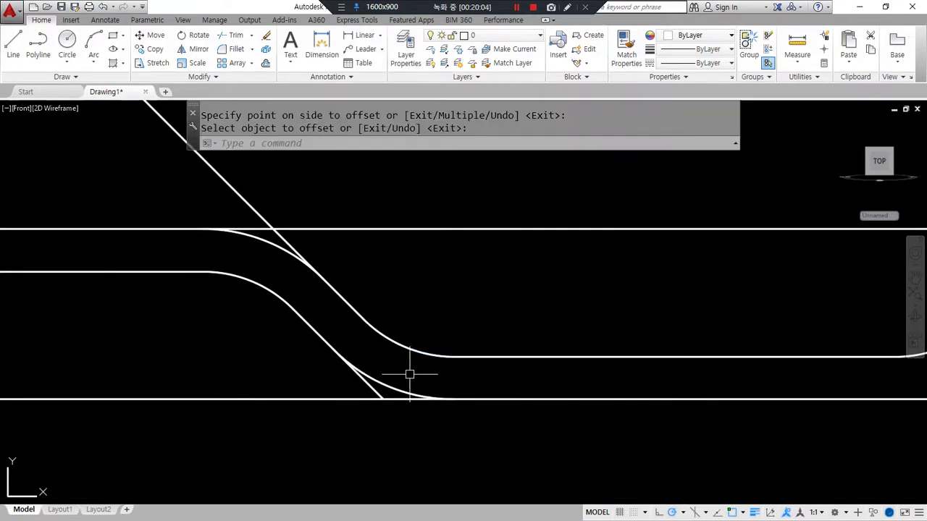
Step: Set the fillet radius to 0 and trim the outer bottom line to the end of the outer bend's lower arc
type("f")
key("Return")
type("r")
key("Return")
type("0")
key("Return")
left_click(433, 396)
left_click(408, 393)
Step: Try to connect the outer bend's lower arc to the outer 45° line with the radius 0 fillet
key("Return")
left_click(390, 389)
left_click(321, 337)
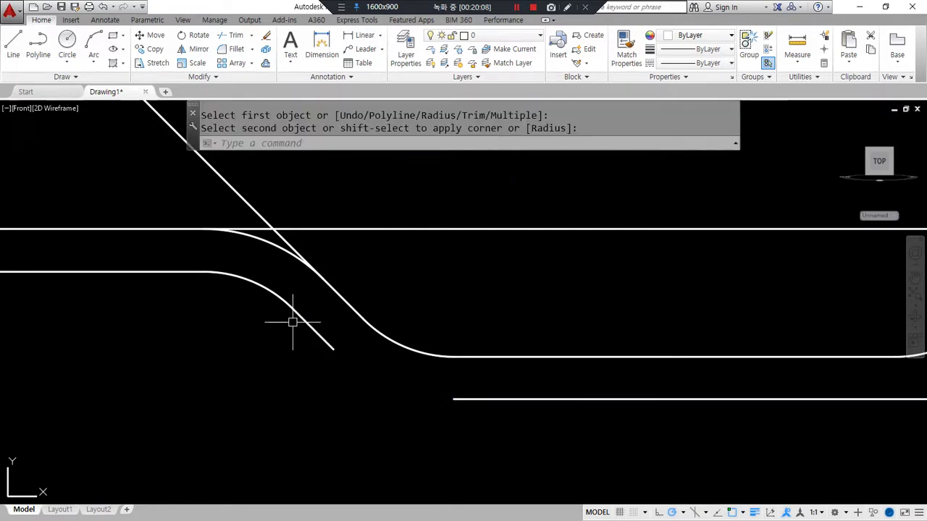
key("ctrl+z")
Step: Connect the outer 45° line to the outer bend's lower arc with the radius 0 fillet
key("Return")
left_click(318, 343)
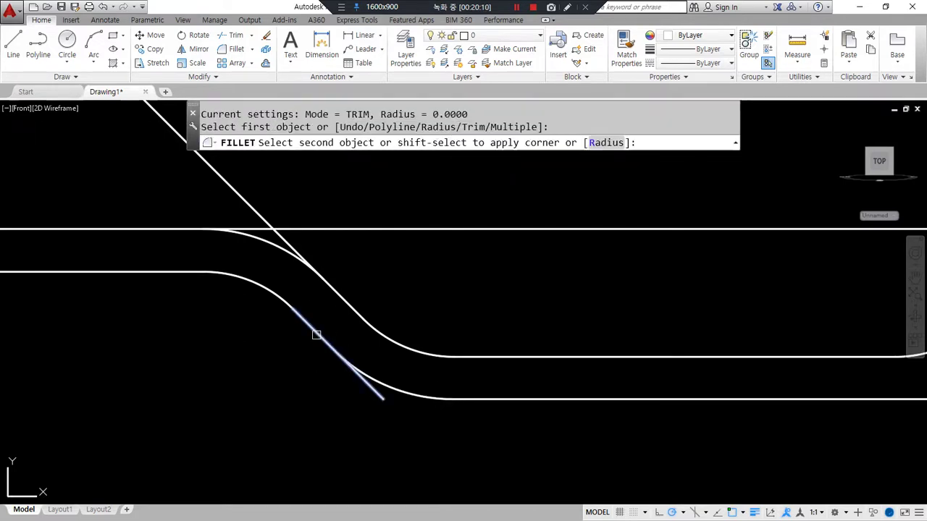
left_click(372, 379)
Step: Connect the inner bend's upper arc to the inner 45° line and the upper raised line with radius 0 fillets
key("Return")
left_click(356, 321)
left_click(300, 275)
key("Return")
left_click(252, 265)
left_click(173, 261)
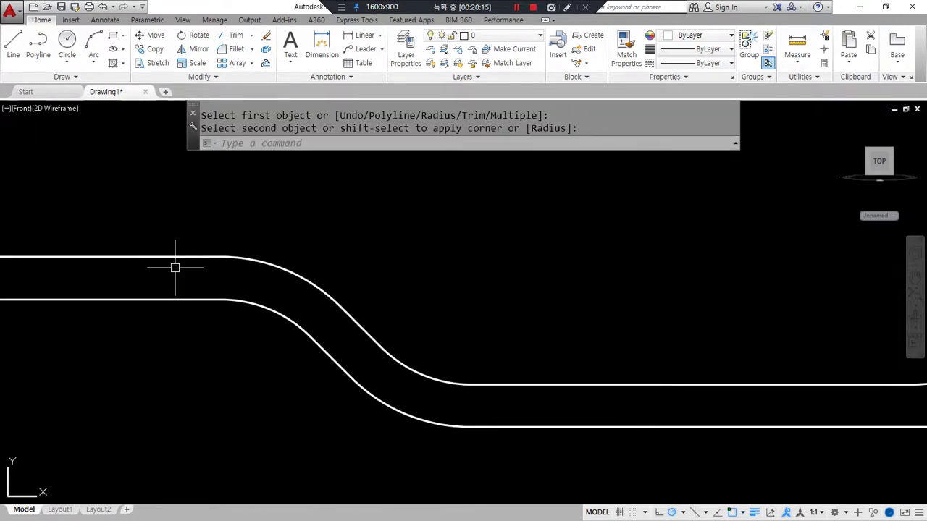
Step: Offset the inner arc at the wall's bottom corner 1 unit outward
scroll(587, 289, "down", 3)
middle_click_drag(587, 290, 460, 321)
scroll(437, 319, "up", 1)
type("o")
key("Return")
key("Return")
left_click(419, 336)
left_click(489, 306)
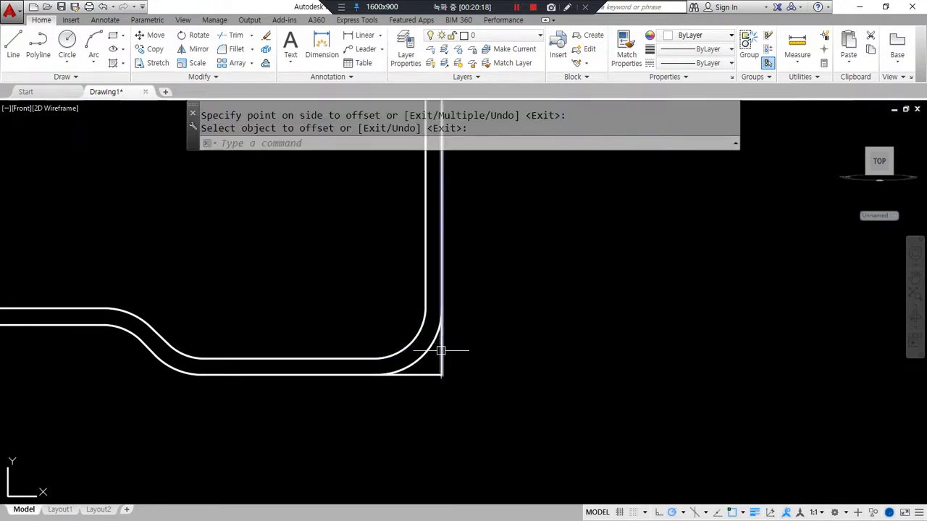
key("Return")
Step: Trim the outer wall and bottom lines where they overrun the outer corner arc
type("tr")
key("Return")
key("Return")
left_click(459, 393)
left_click(440, 370)
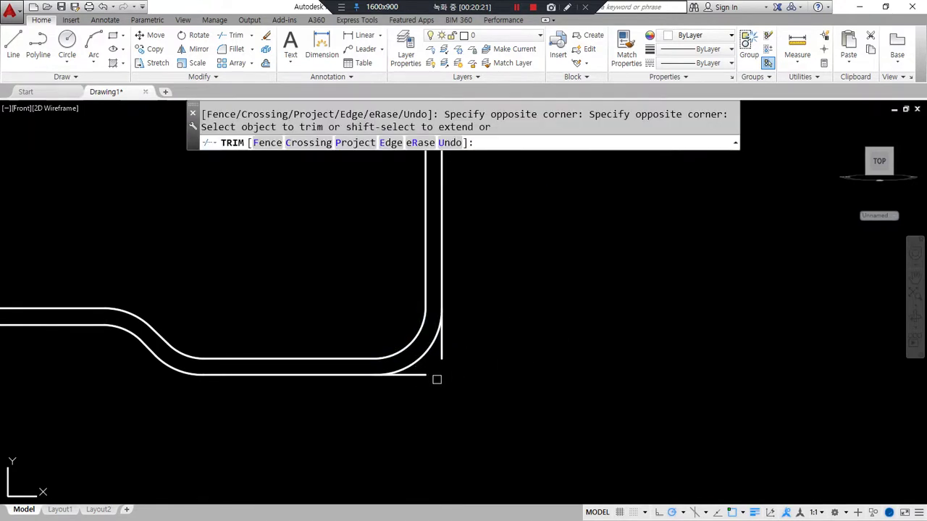
key("Return")
Step: Set Trim's edge mode to No extend and trim the remaining line ends outside the bottom corner arc
key("Return")
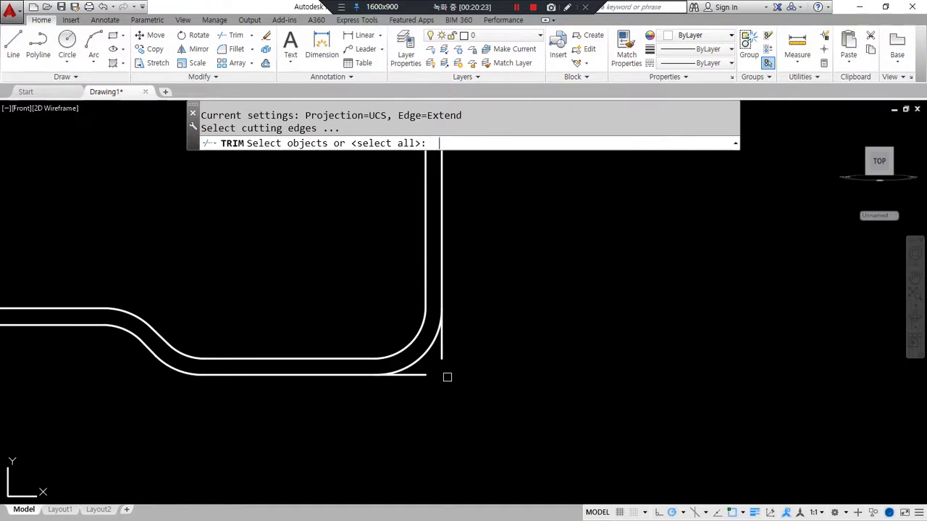
key("Return")
left_click(397, 144)
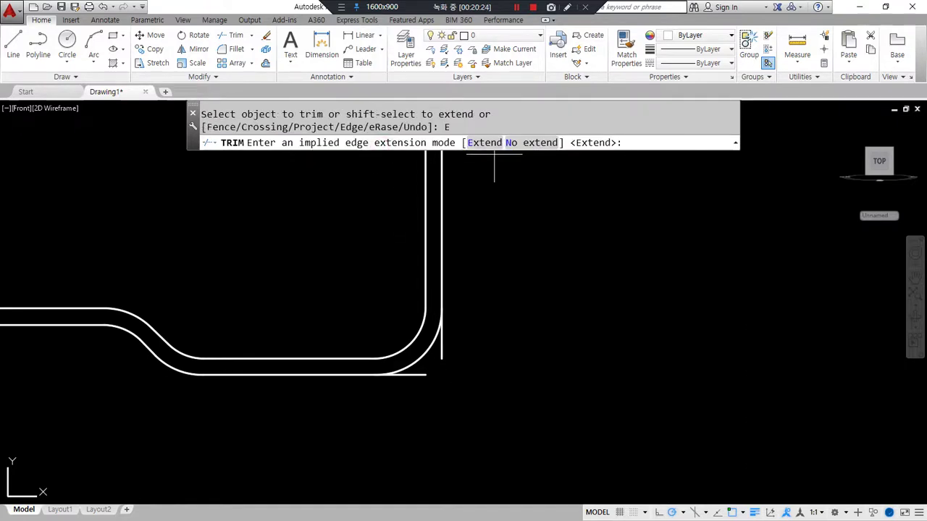
left_click(516, 142)
left_click(416, 379)
left_click(420, 375)
Step: Offset the inner arc between the straight wall and the sloped shoulder 1 unit outward
scroll(459, 356, "up", 5)
scroll(460, 438, "up", 3)
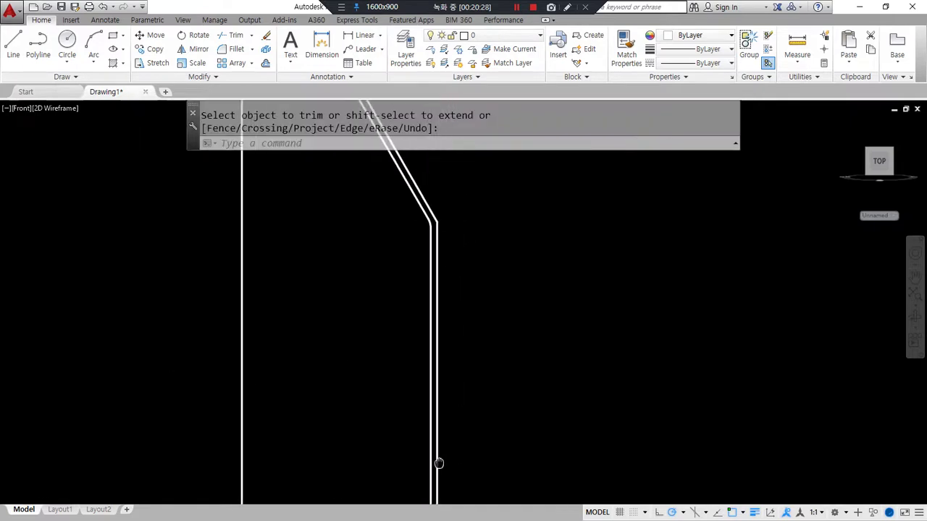
middle_click_drag(424, 294, 378, 352)
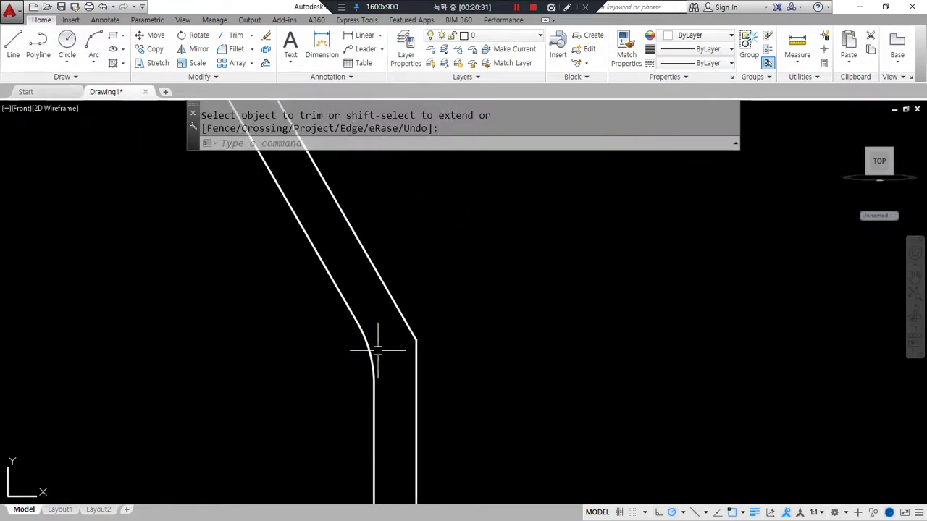
key("Escape")
type("o")
key("Return")
key("Return")
left_click(368, 352)
left_click(399, 341)
key("Return")
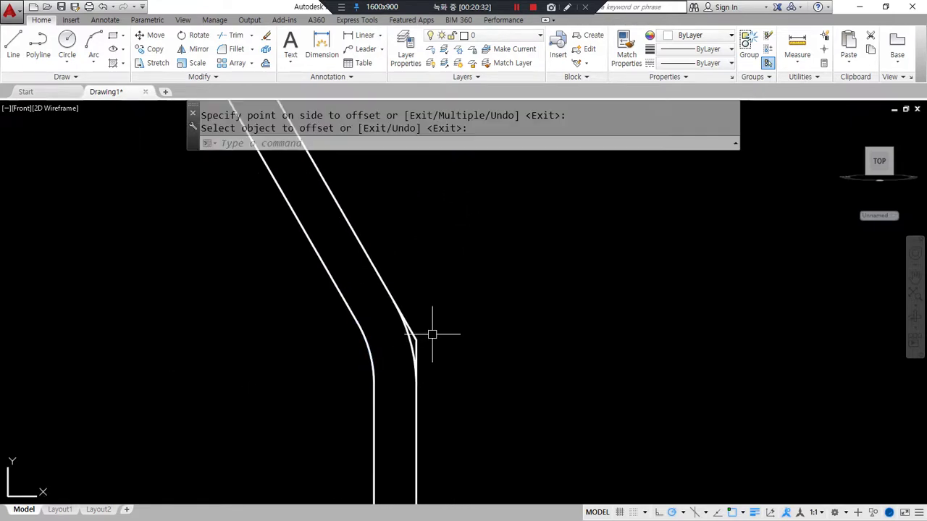
Step: Trim the sharp outer corner lines beyond the new arc at the lower shoulder
scroll(420, 335, "up", 3)
type("tr")
key("Return")
key("Return")
left_click(408, 331)
left_click(381, 353)
Step: Offset the outer arc between the neck and the sloped shoulder 1 unit toward the bottle axis
scroll(381, 354, "down", 5)
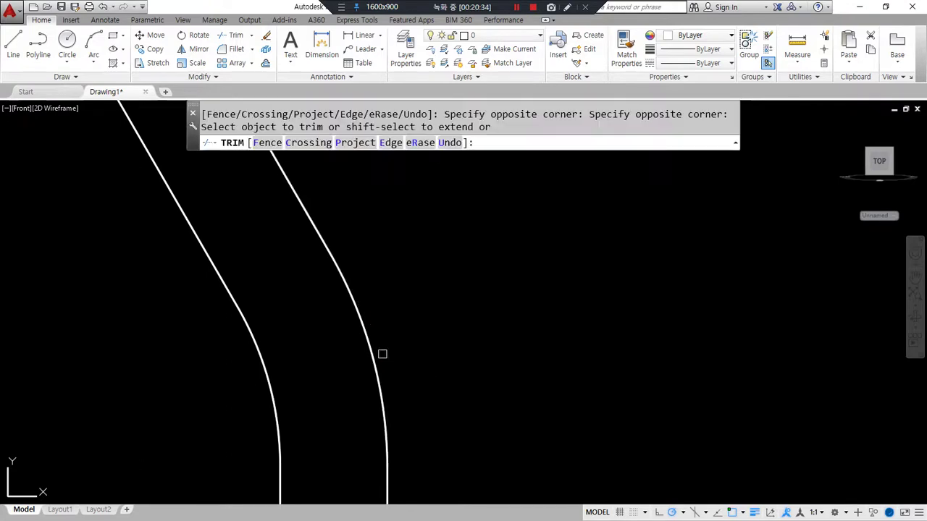
middle_click_drag(263, 248, 331, 378)
scroll(330, 348, "up", 2)
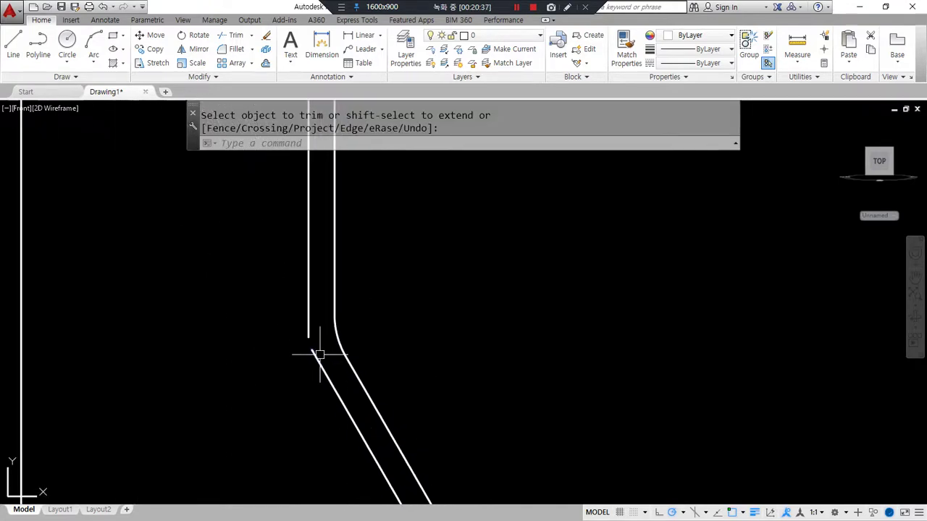
key("Escape")
type("o")
key("Return")
key("Return")
left_click(335, 337)
left_click(268, 355)
key("Return")
Step: Trim the leftover inner neck and shoulder line ends beyond the new inner arc
scroll(283, 352, "up", 4)
type("tr")
key("Return")
key("Return")
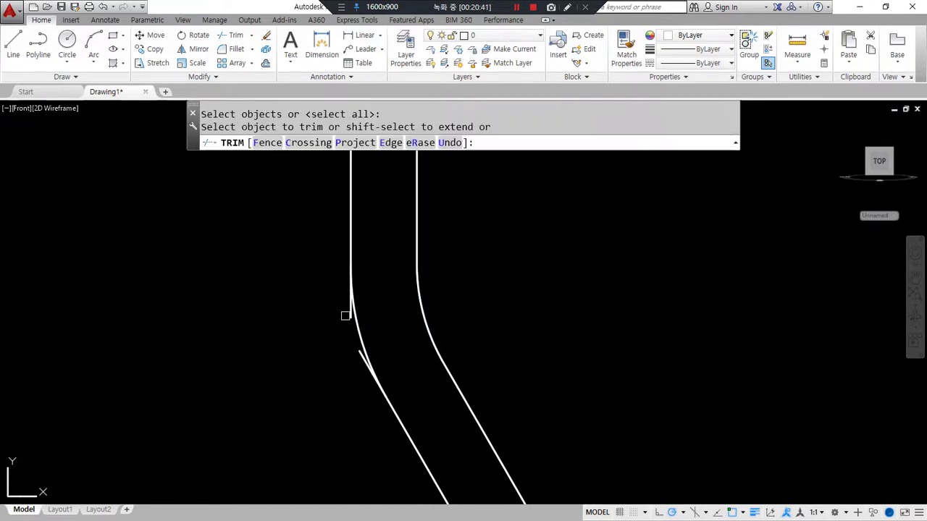
left_click(347, 317)
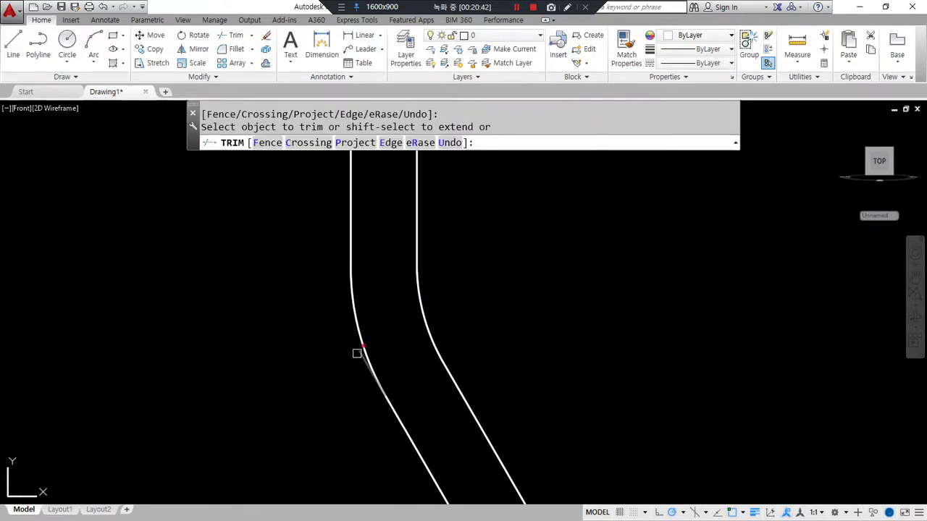
key("Return")
Step: Trim the mouth's top line between the axis line and the inner neck wall
scroll(336, 347, "down", 4)
scroll(321, 246, "up", 4)
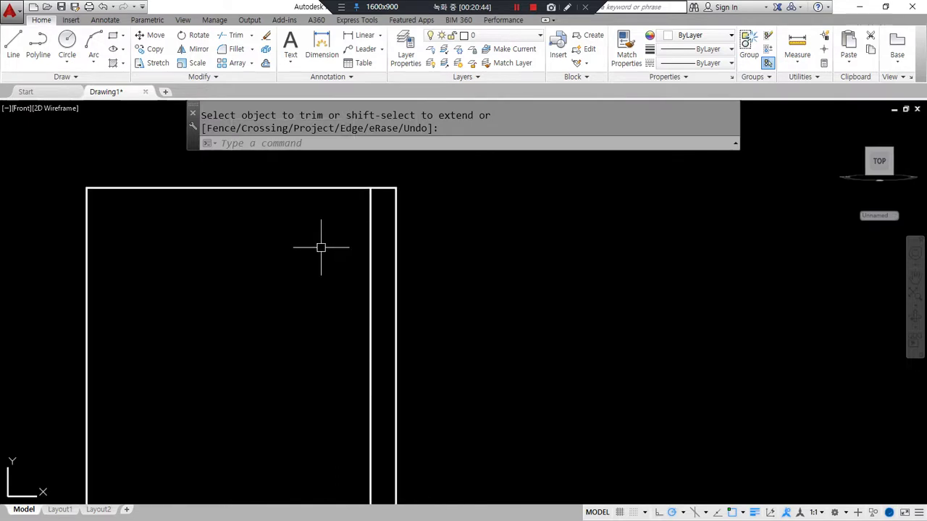
key("Return")
key("Return")
left_click(270, 188)
key("Return")
scroll(266, 223, "down", 4)
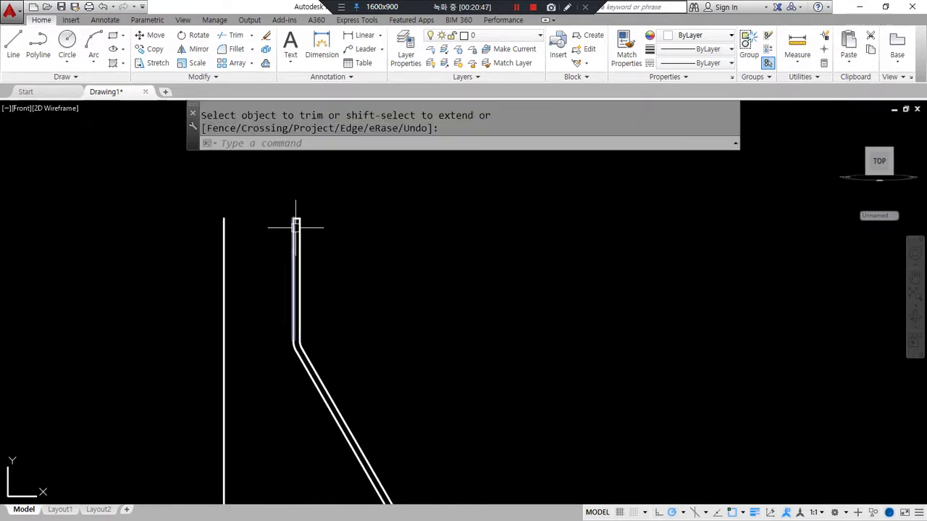
Step: Join all the wall, shoulder, neck and bottom segments of the bottle profile, leaving out the axis line
scroll(296, 223, "down", 3)
scroll(269, 402, "up", 3)
scroll(255, 403, "up", 2)
middle_click_drag(306, 399, 368, 414)
scroll(337, 367, "down", 2)
middle_click_drag(304, 316, 322, 361)
scroll(322, 362, "down", 1)
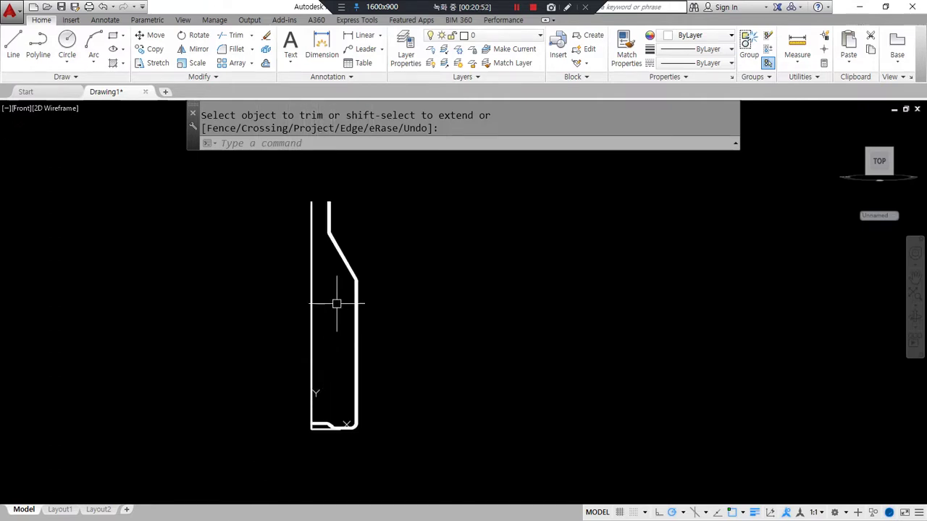
type("j")
key("Return")
left_click(376, 178)
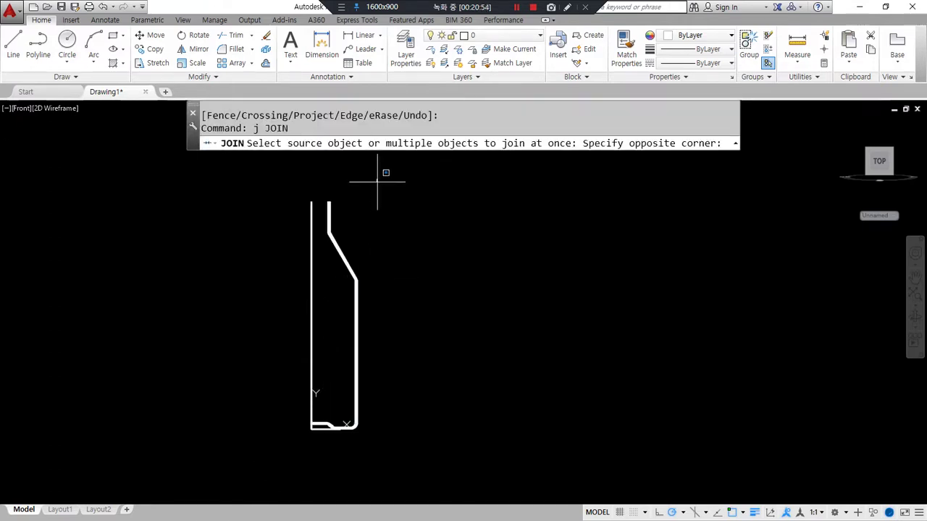
left_click(328, 443)
scroll(316, 438, "up", 6)
left_click(326, 300)
left_click(300, 375)
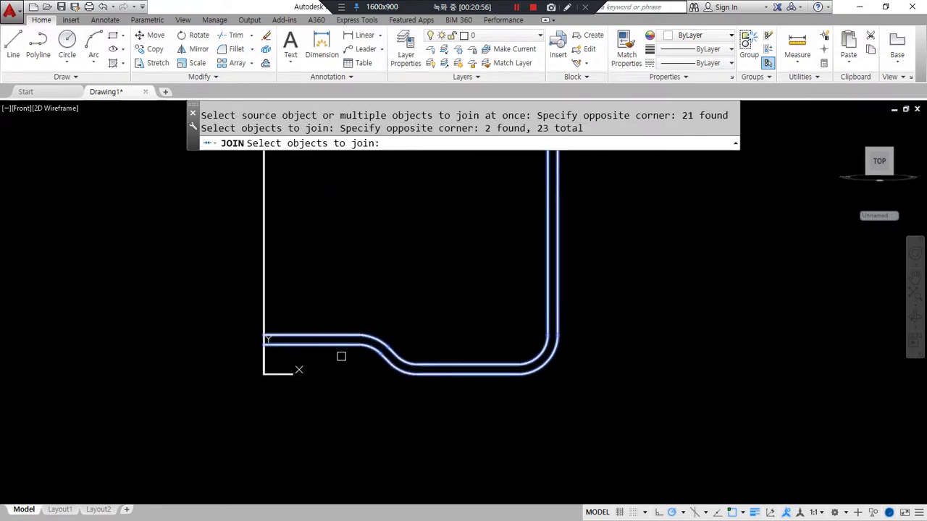
key("Return")
Step: Check the joined outer curve up to the mouth and join it with the inner curve there
scroll(307, 355, "up", 3)
left_click(306, 337)
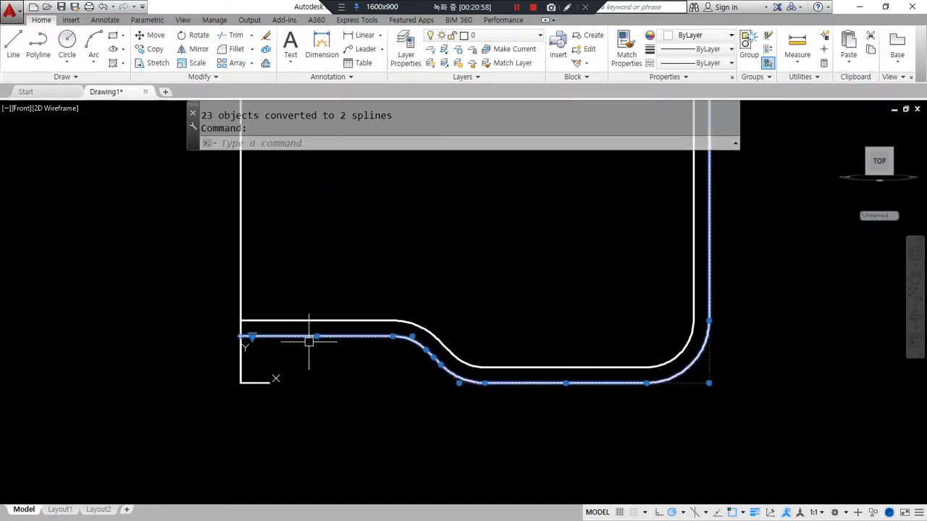
scroll(538, 244, "down", 4)
scroll(601, 217, "up", 10)
middle_click_drag(408, 108, 420, 320)
scroll(405, 223, "up", 8)
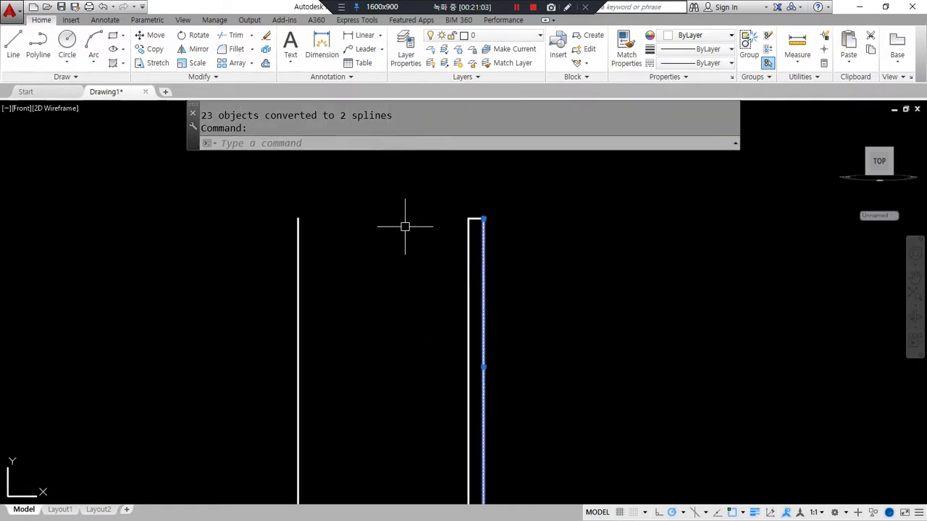
key("Escape")
type("j")
key("Return")
left_click(525, 234)
left_click(525, 234)
key("Return")
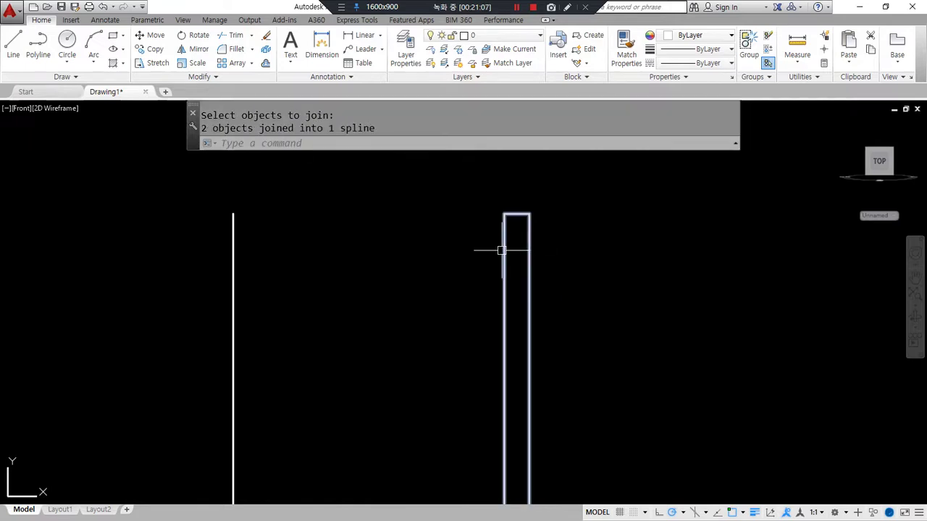
Step: Check the joined profile down to its open end at the axis line and undo both joins
left_click(502, 251)
scroll(461, 269, "down", 9)
middle_click_drag(466, 357, 421, 126)
scroll(403, 422, "up", 8)
middle_click_drag(390, 349, 392, 457)
scroll(311, 246, "up", 4)
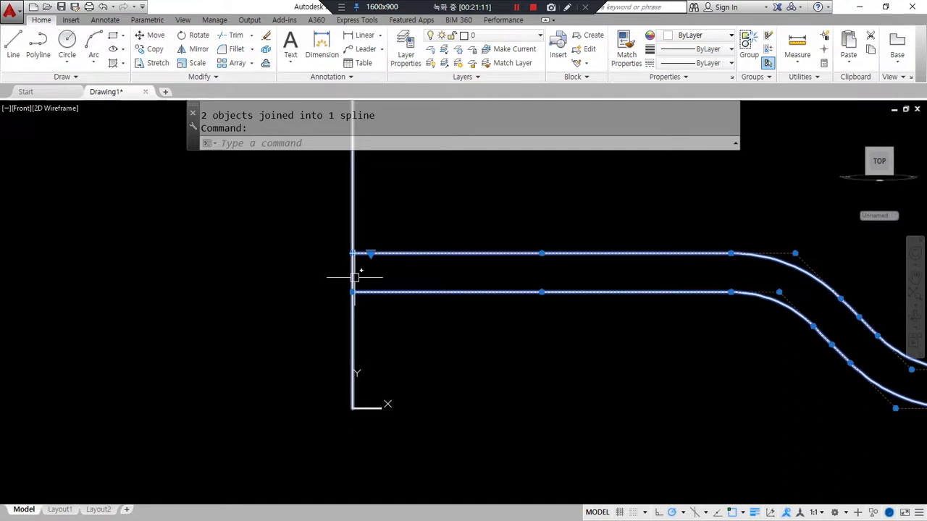
key("Escape")
key("Escape")
key("ctrl+z")
key("ctrl+z")
key("ctrl+z")
key("ctrl+z")
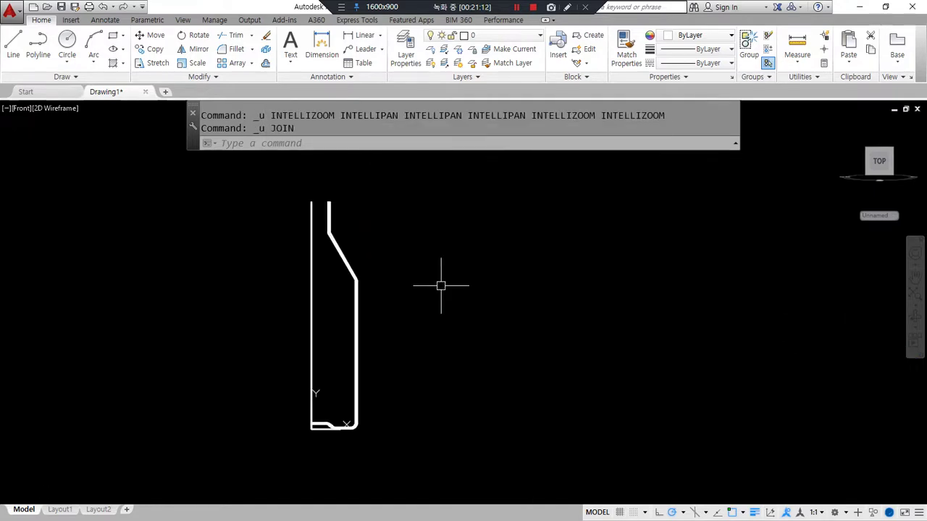
Step: Convert the inner neck wall line of the bottle profile into a polyline with Polyline Edit
scroll(332, 212, "up", 3)
left_click(321, 231)
left_click(348, 290)
key("Escape")
key("Escape")
type("pe")
key("Return")
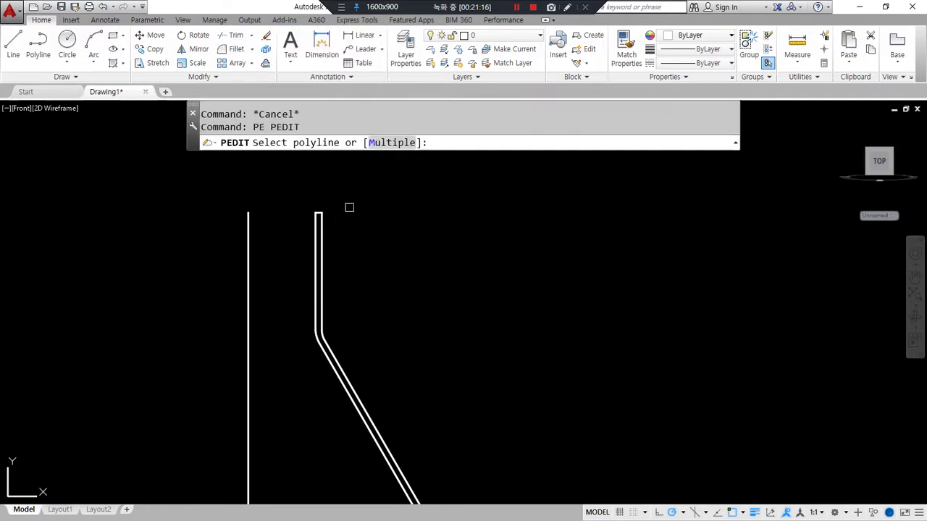
left_click(317, 229)
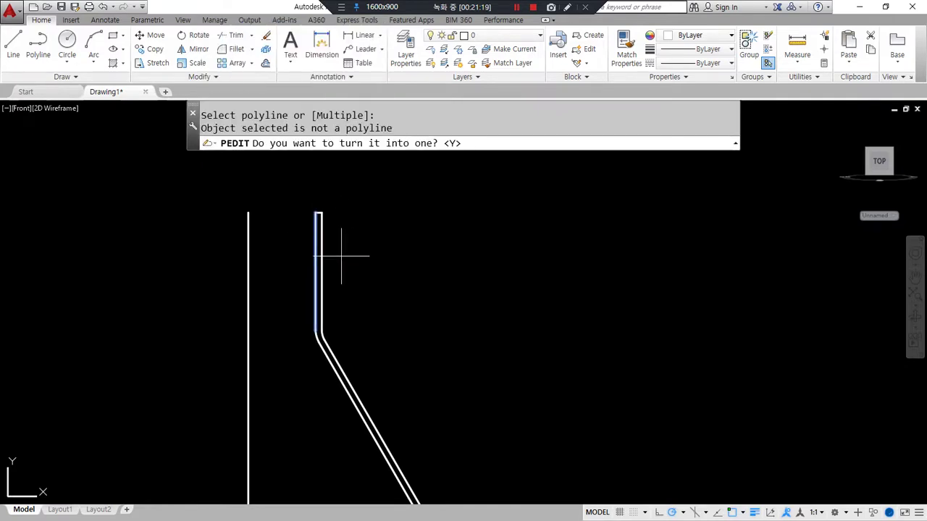
key("Return")
Step: Join all neck, shoulder, side wall and bottom segments to the polyline, leaving out the axis line
type("j")
key("Return")
left_click(385, 197)
left_click(272, 373)
mouse_move(287, 355)
middle_mouse_down()
mouse_move(383, 383)
mouse_move(415, 203)
middle_mouse_up()
left_click(414, 184)
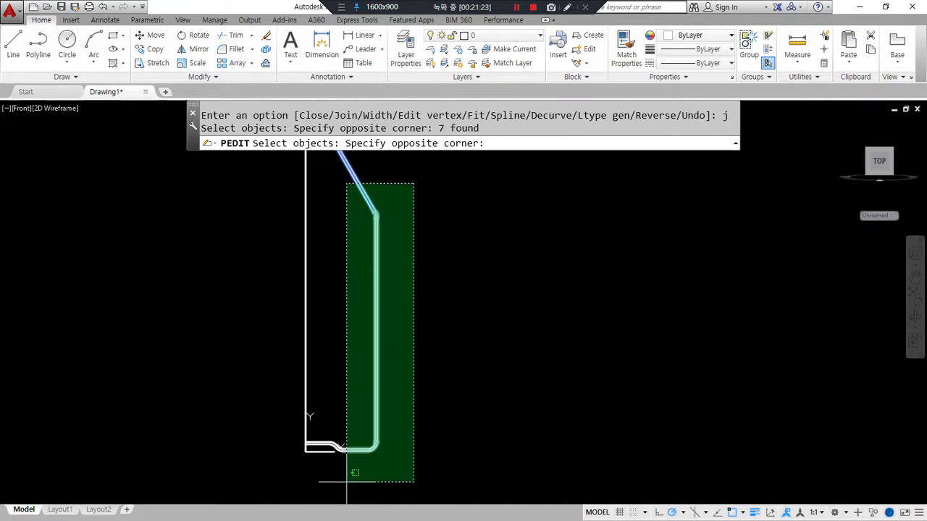
left_click(346, 481)
scroll(337, 466, "up", 8)
left_click(418, 405)
left_click(210, 238)
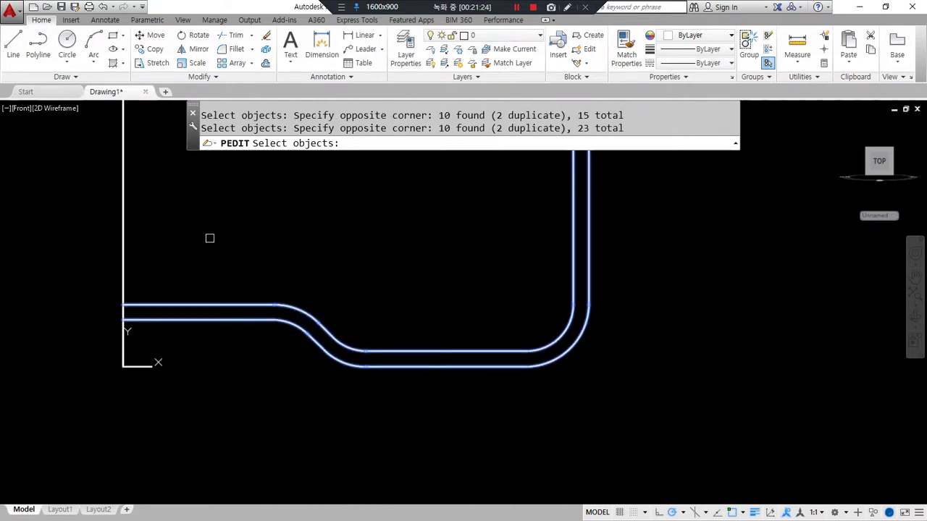
key("Return")
Step: Close the joined polyline across its open end at the axis line and check the whole bottle profile
type("c")
key("Return")
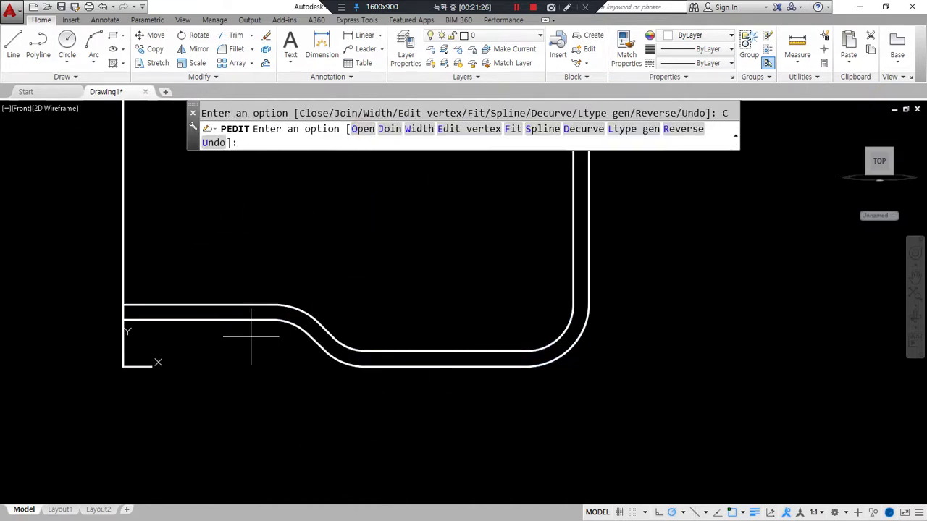
key("Return")
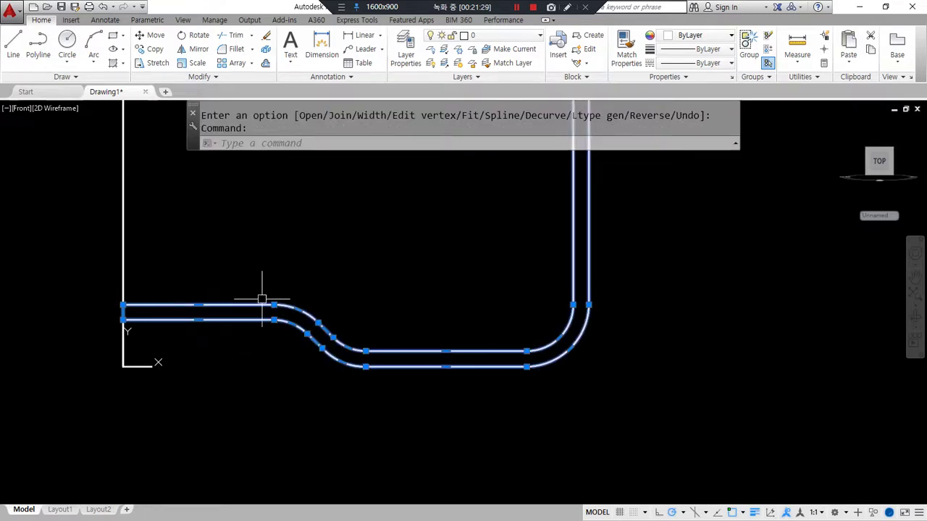
scroll(367, 270, "down", 4)
scroll(362, 264, "down", 5)
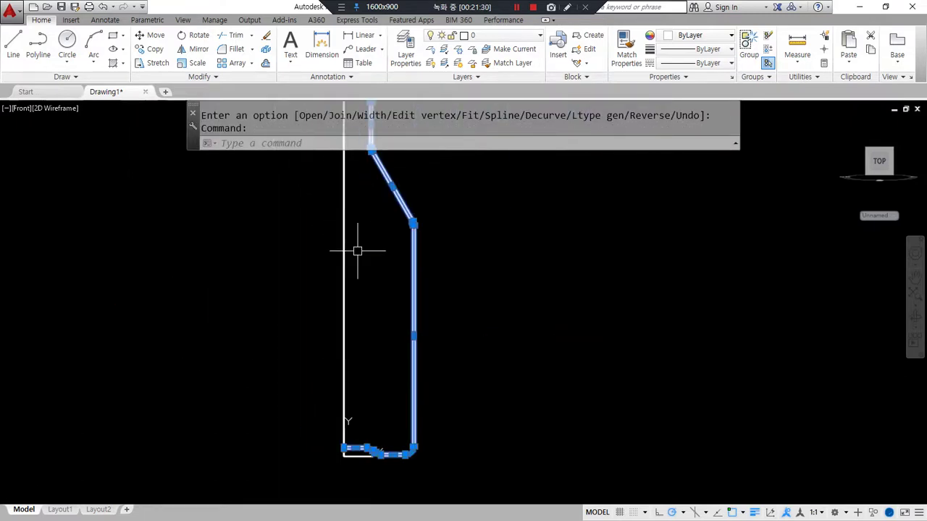
key("Escape")
key("Escape")
Step: Start a Revolve on the closed bottle profile in a tilted 3D view
middle_click_drag(412, 304, 354, 340, "shift")
key("Escape")
scroll(365, 261, "up", 2)
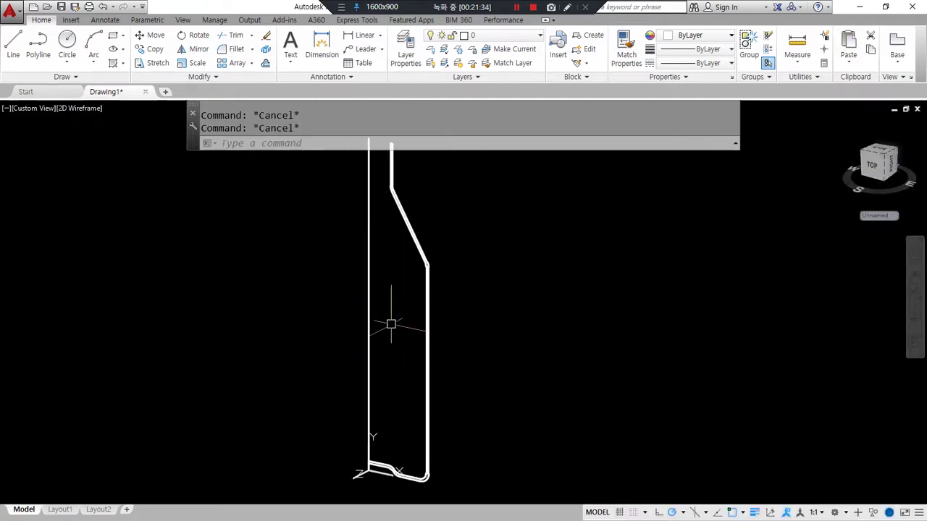
type("rev")
key("Return")
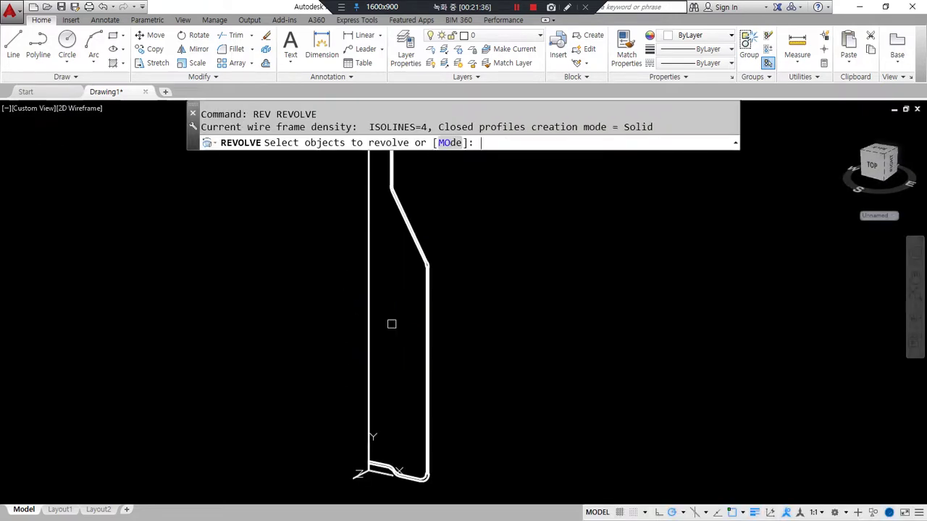
left_click(427, 307)
key("Return")
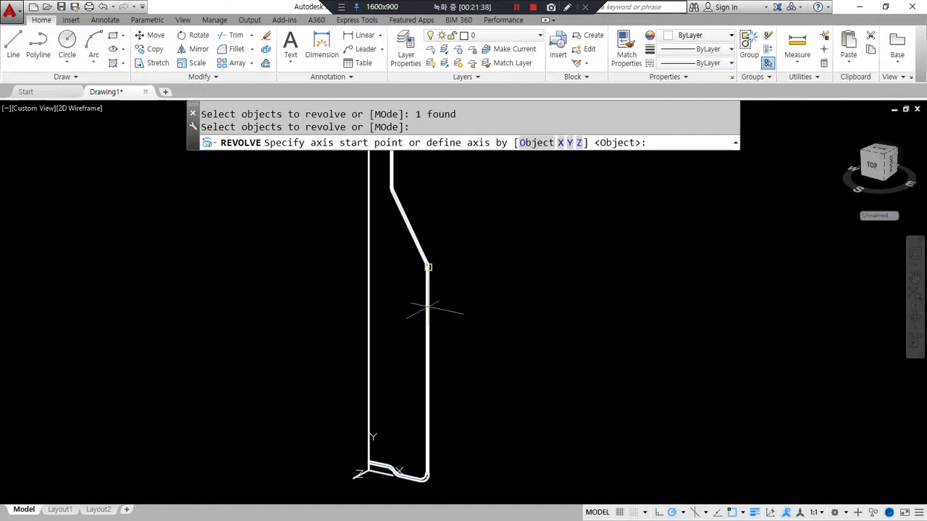
left_click_drag(365, 411, 365, 263)
mouse_move(408, 323)
left_mouse_down()
mouse_move(368, 261)
mouse_move(338, 315)
left_mouse_up()
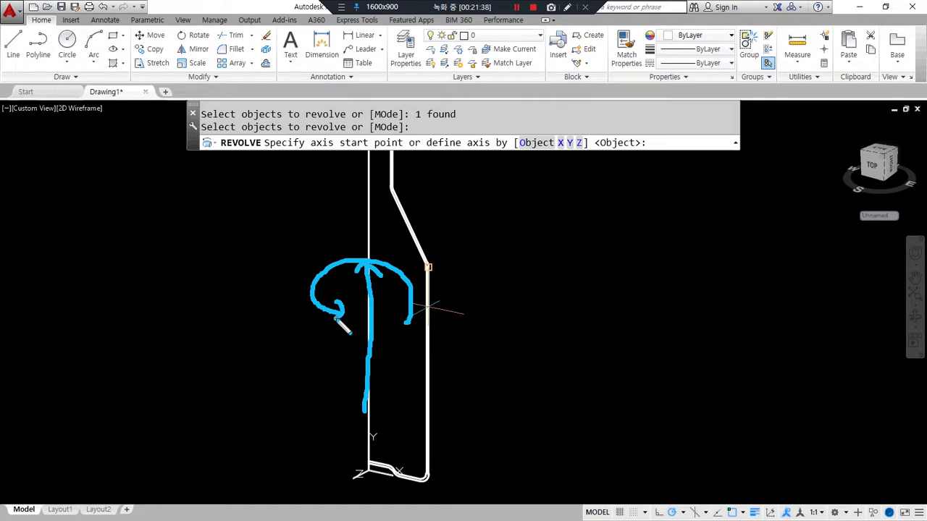
key("Escape")
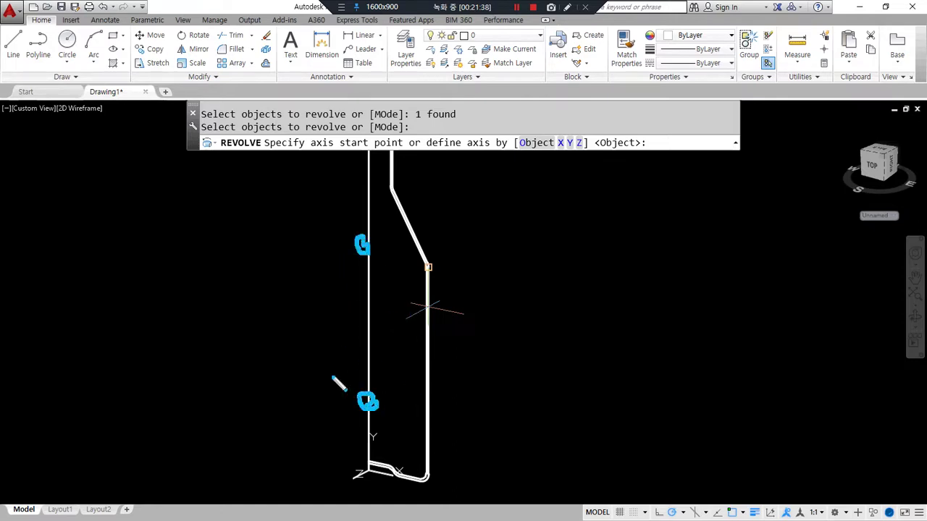
mouse_move(366, 395)
left_mouse_down()
mouse_move(355, 298)
mouse_move(374, 289)
left_mouse_up()
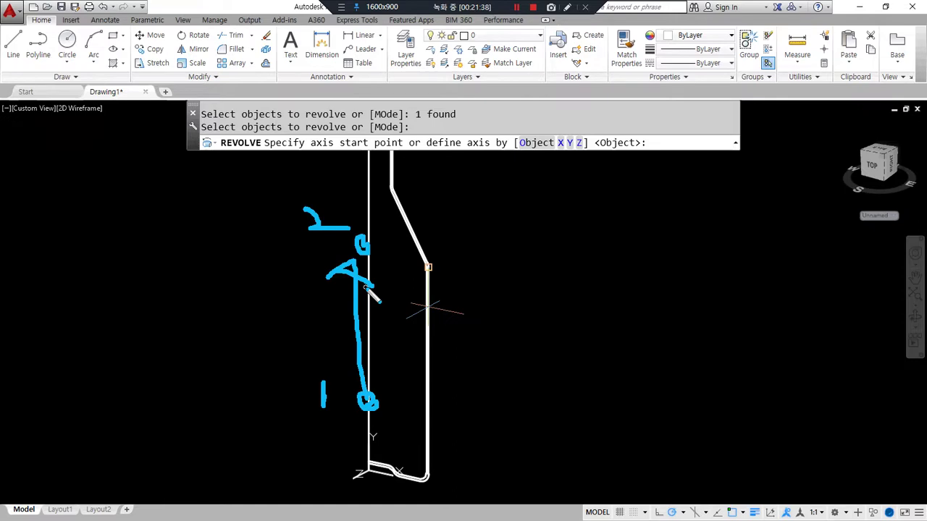
key("e")
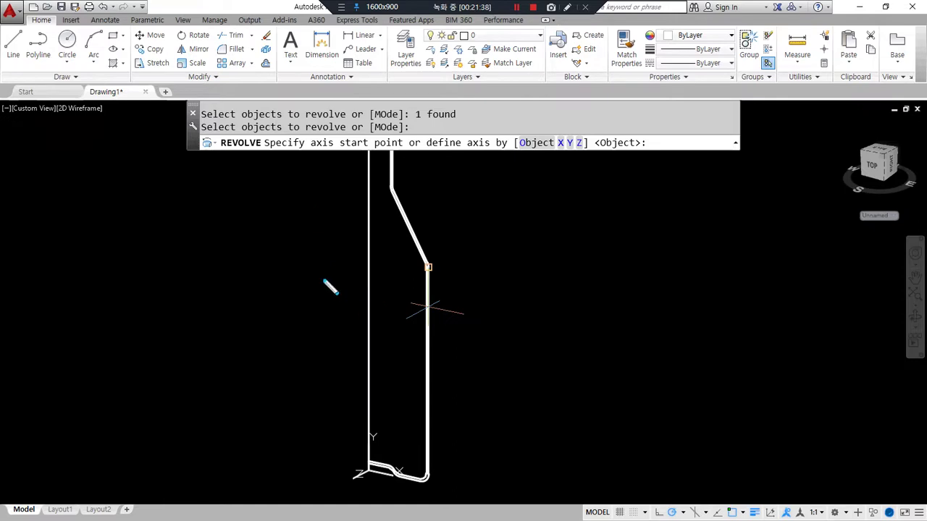
left_click_drag(361, 397, 371, 404)
left_click_drag(263, 380, 294, 391)
left_click_drag(368, 272, 370, 373)
left_click_drag(341, 339, 399, 352)
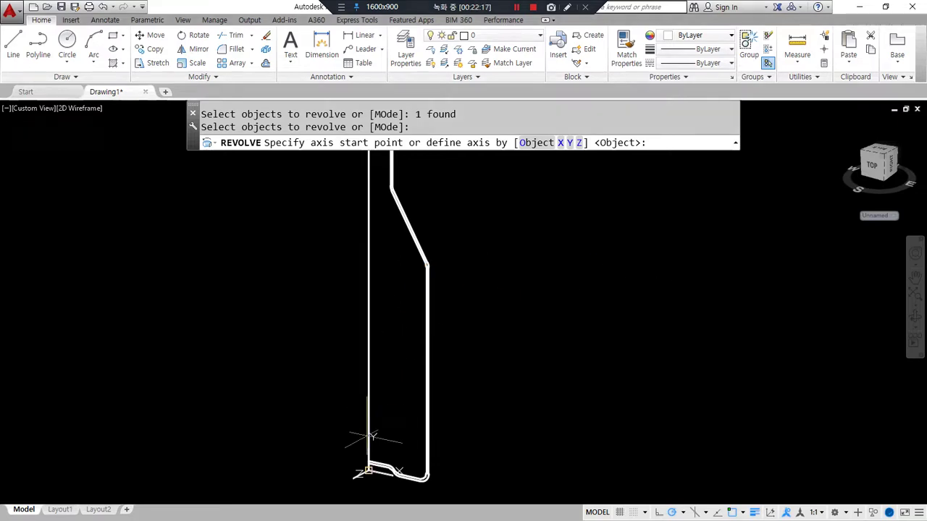
Step: Revolve the bottle profile a full 360 degrees around the axis line, from its lower end to its upper end
left_click(369, 437)
scroll(353, 247, "down", 2)
middle_click_drag(352, 246, 352, 296)
scroll(355, 233, "up", 4)
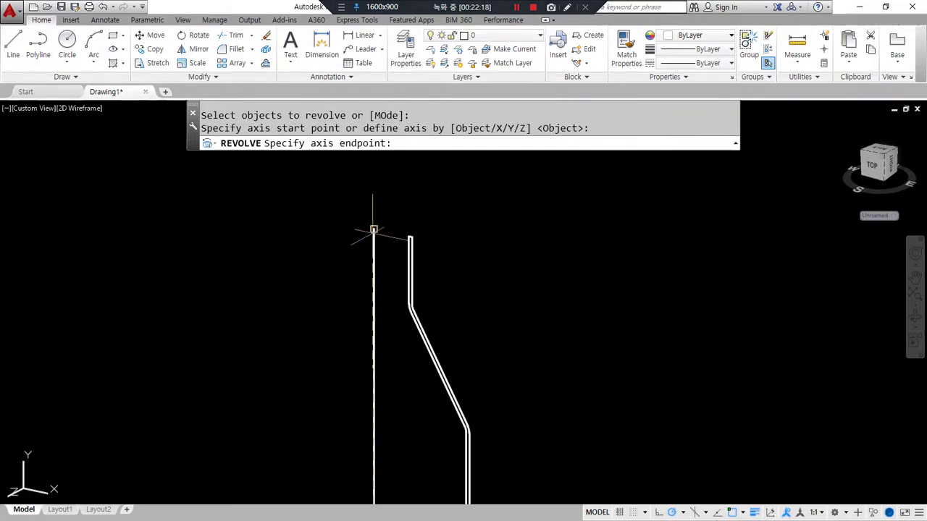
left_click(374, 230)
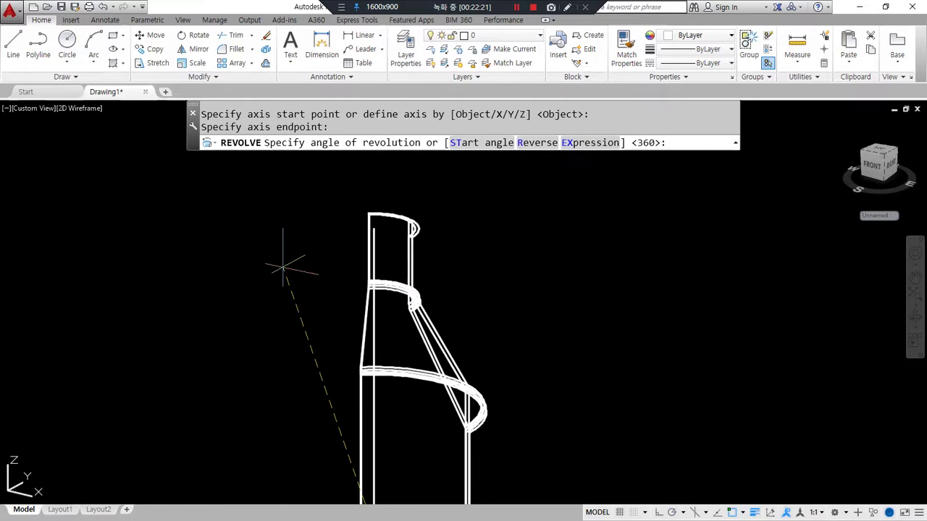
scroll(258, 382, "down", 4)
middle_click_drag(285, 368, 317, 248)
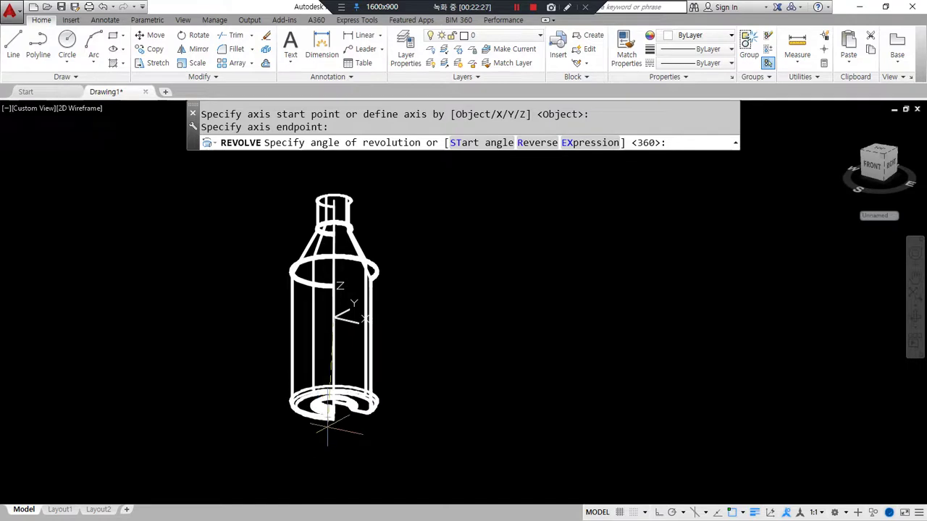
key("Return")
Step: Set the visual style to Conceptual and view the bottle solid from above the mouth
type("sha")
key("Return")
type("c")
key("Return")
middle_click_drag(409, 235, 363, 372, "shift")
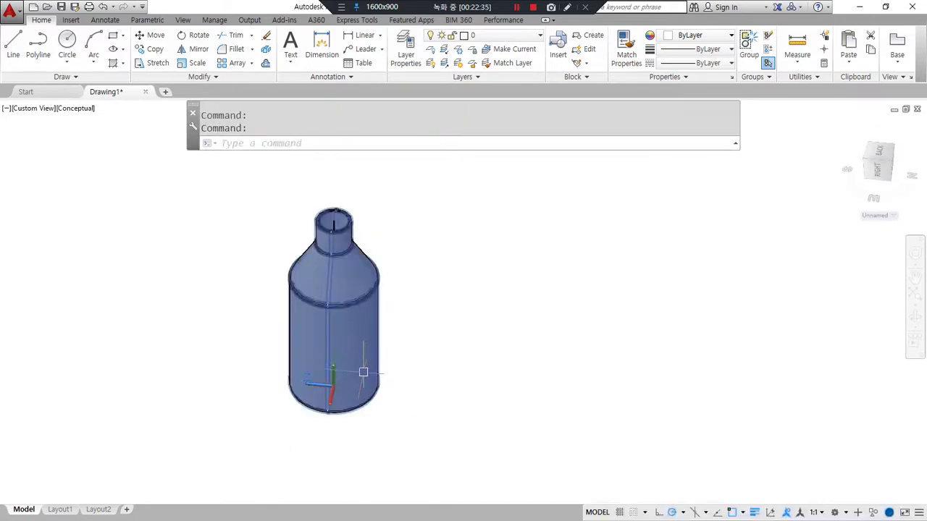
Step: Set the visual style to 2D Wireframe and examine the bottle up close
type("a")
key("Return")
type("2d")
key("Return")
scroll(341, 352, "up", 3)
scroll(341, 352, "down", 3)
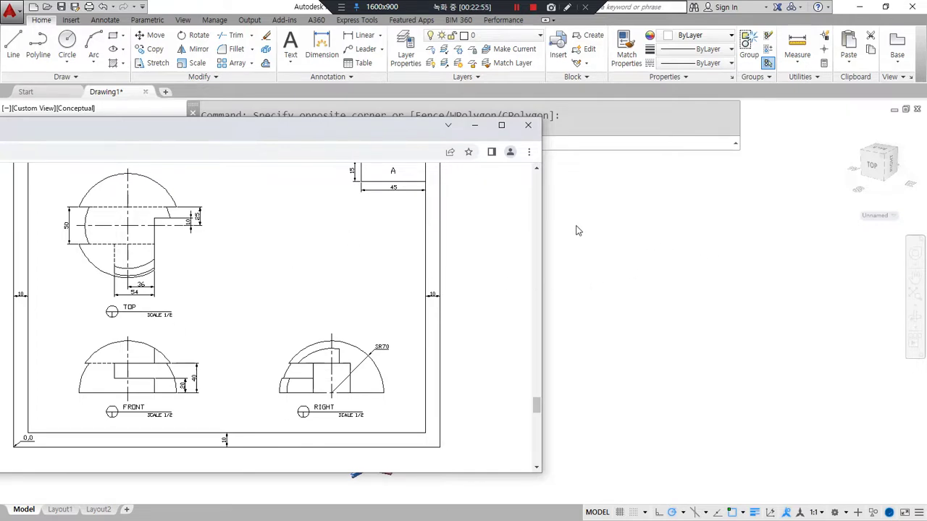
Step: Erase the bottle and its axis line, and draw a circle of radius 70 centred at 0,0
left_click(582, 270)
key("Delete")
type("c")
key("Return")
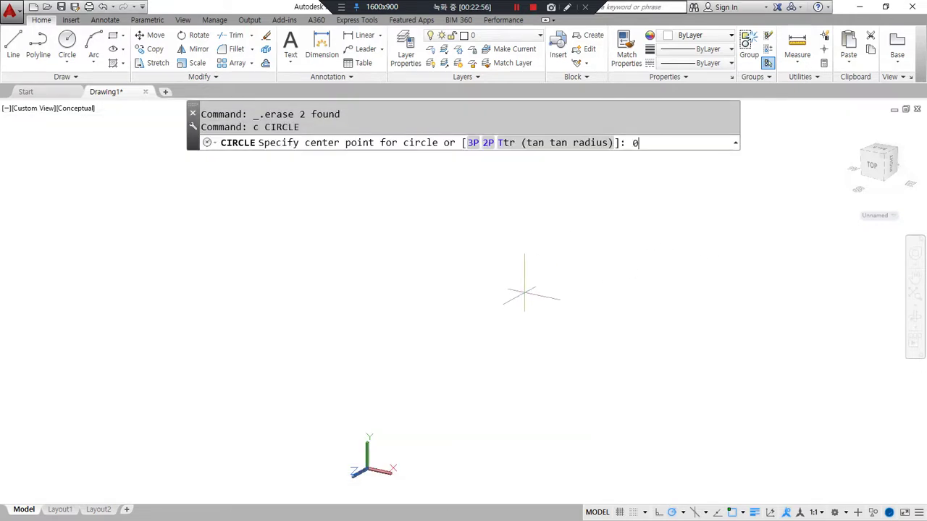
type("0,0")
key("Return")
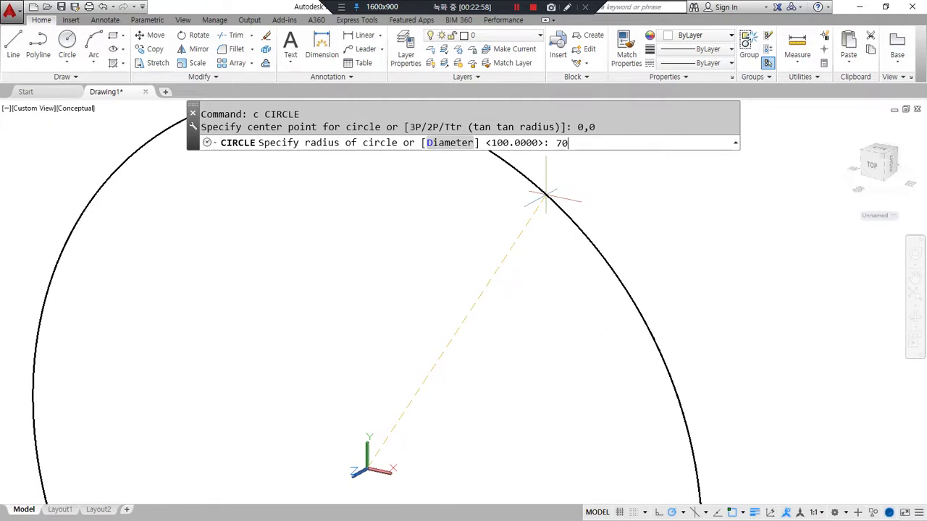
key("Return")
scroll(129, 290, "down", 2)
middle_click_drag(385, 387, 426, 366)
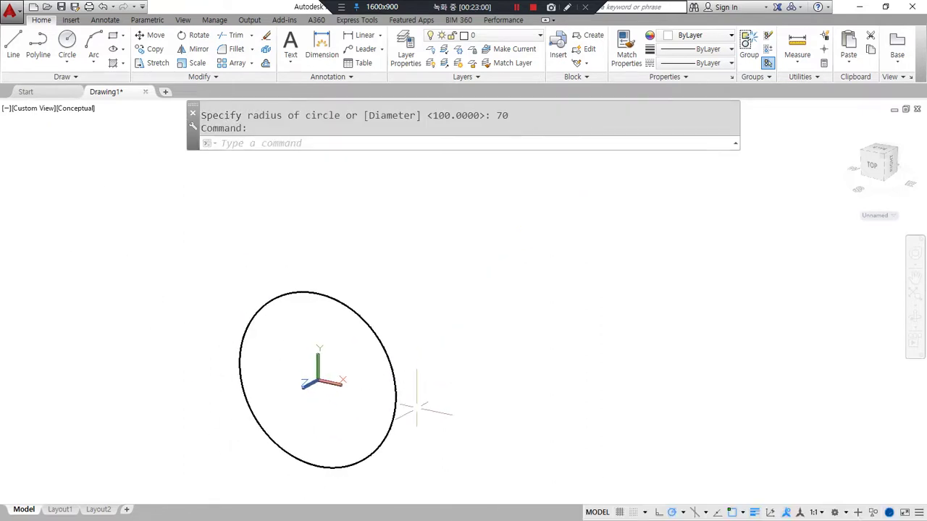
Step: Draw two connected lines from the circle's X-axis quadrant to its centre and up to its top quadrant
type("l")
key("Return")
type("qua")
key("space")
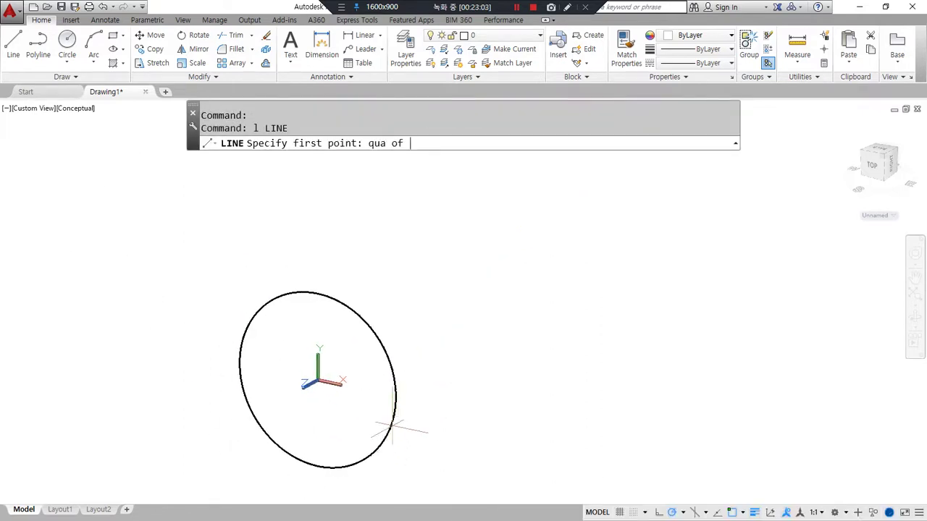
left_click(393, 428)
type("cen")
key("space")
left_click(365, 455)
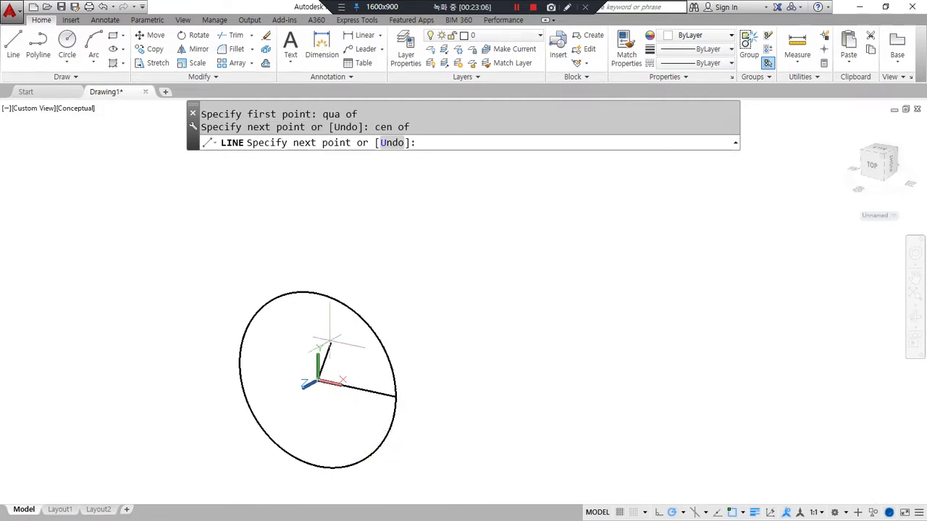
type("qua")
key("space")
left_click(319, 296)
Step: Trim the circle with the two radius lines as cutting edges, keeping only the quarter arc between them
type("tr")
key("space")
left_click(353, 407)
left_click(306, 344)
key("space")
left_click(354, 464)
key("space")
Step: Set the visual style to 2D Wireframe for the quarter-circle profile
type("sha")
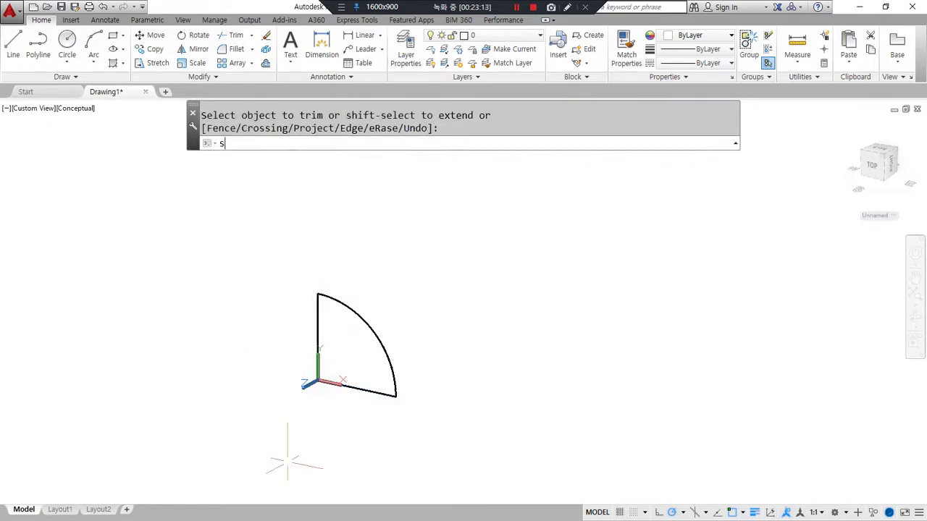
key("space")
type("2d")
key("space")
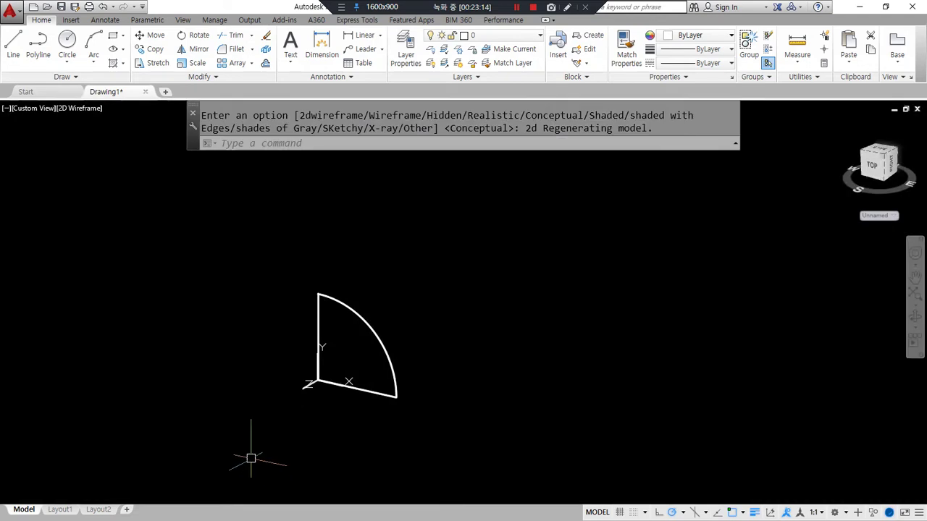
Step: Convert the quarter circle's base line along the X axis into a polyline with Polyline Edit
scroll(391, 382, "up", 2)
middle_click_drag(310, 353, 318, 392, "shift")
type("pr")
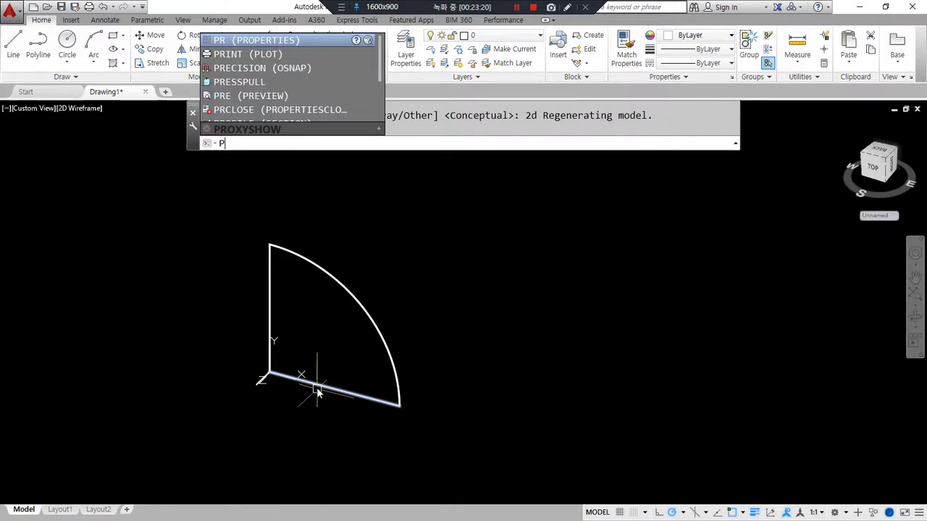
type("e")
key("Return")
left_click(316, 388)
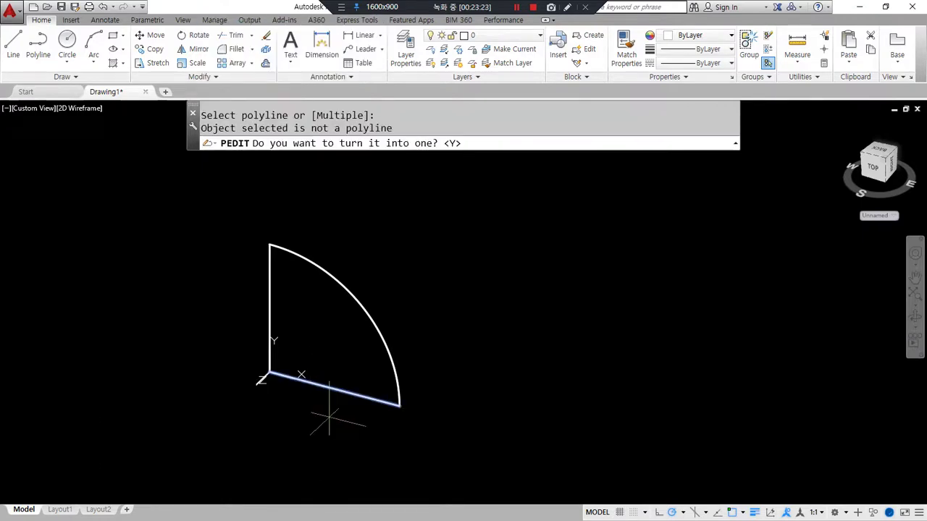
key("Return")
Step: Join the quarter arc and the vertical line to the base polyline and check the closed outline
type("j")
key("Return")
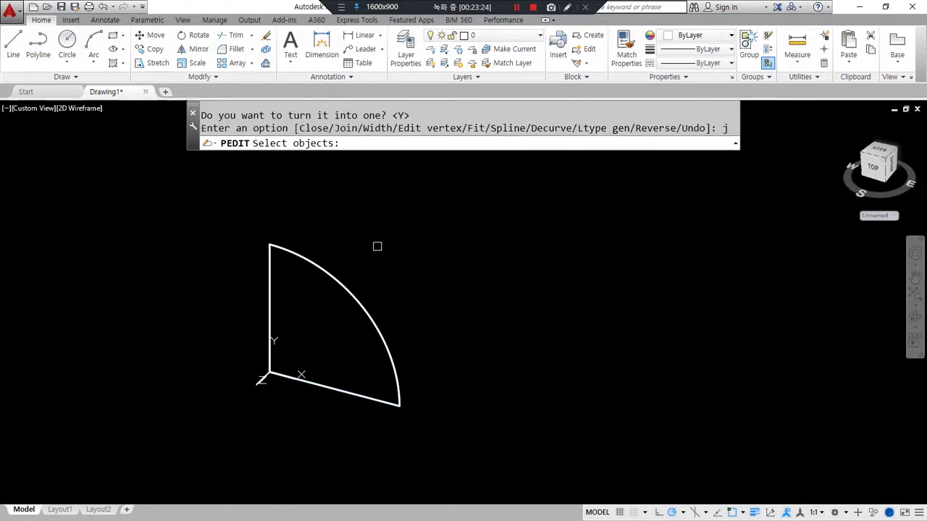
left_click(373, 256)
left_click(233, 336)
key("Return")
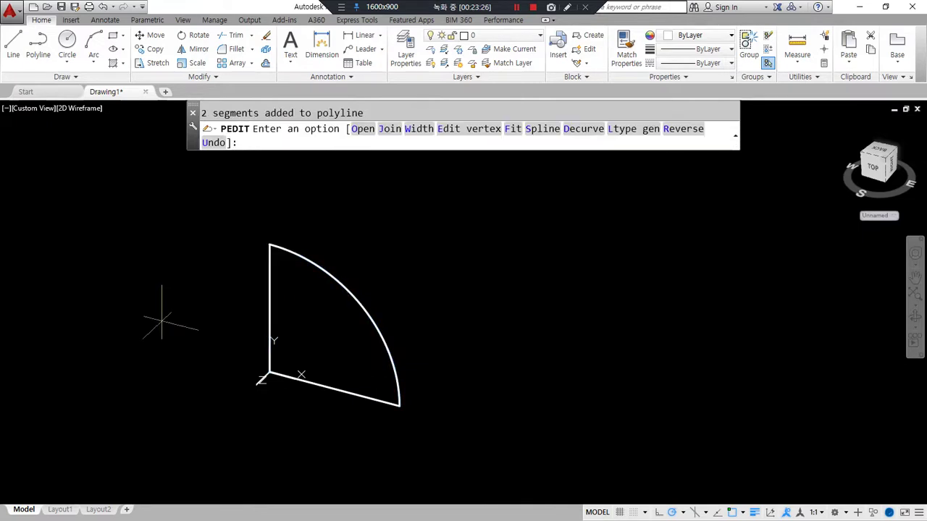
key("Return")
left_click(352, 392)
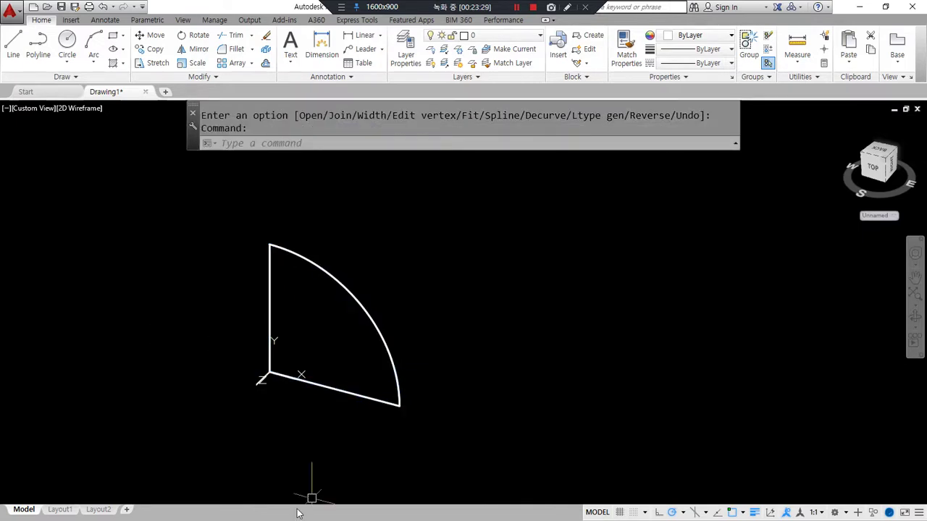
key("Escape")
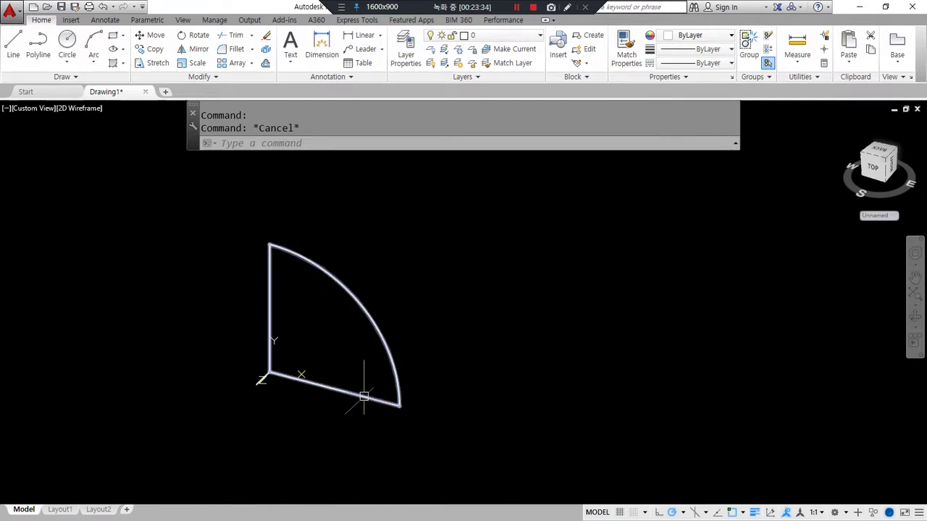
Step: Revolve the quarter-circle profile 360 degrees about its vertical edge to create the hemisphere solid
type("rev")
key("Return")
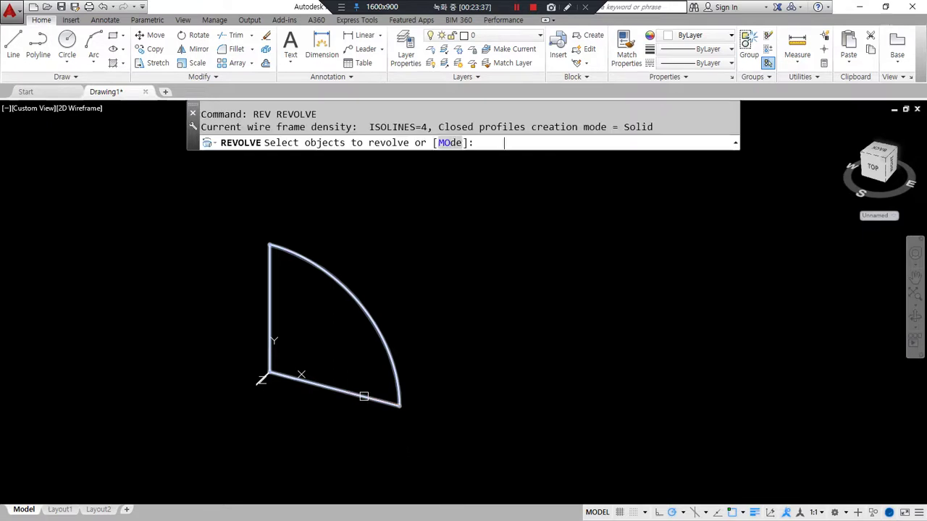
left_click(351, 393)
key("Return")
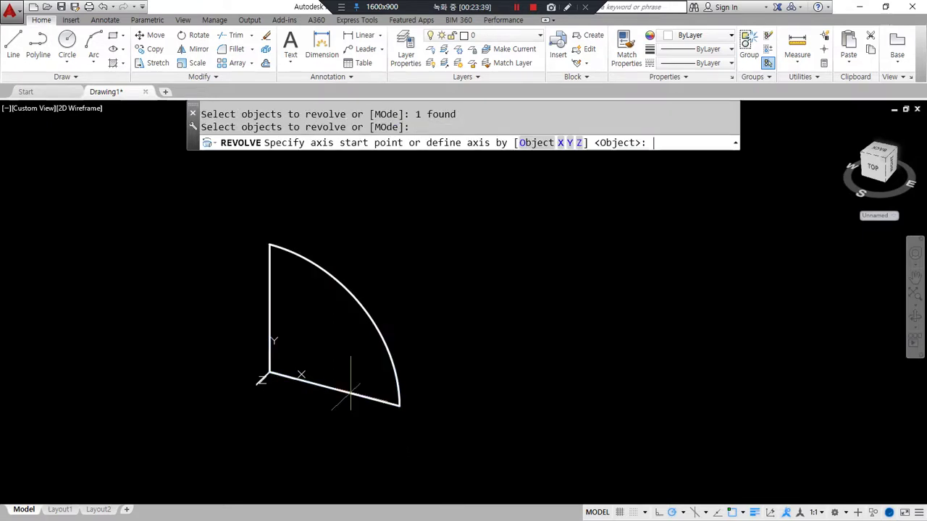
left_click(269, 373)
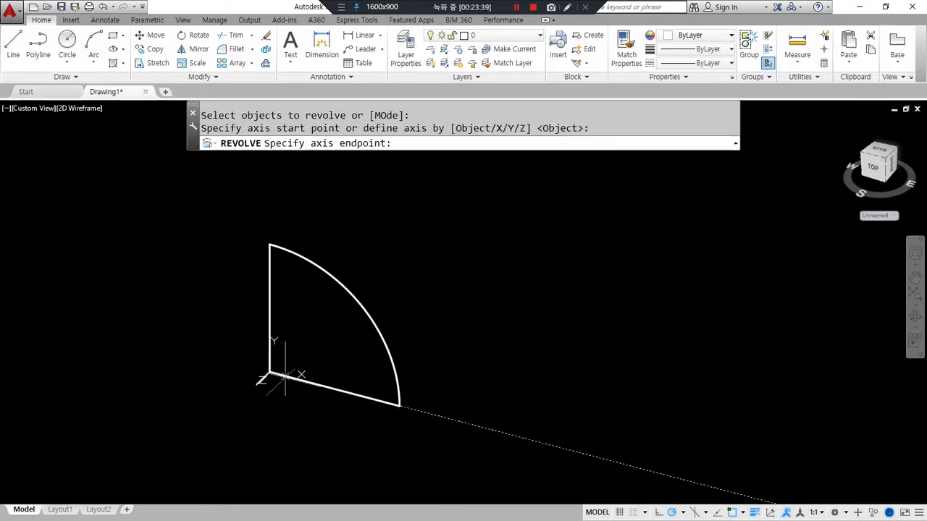
left_click(270, 245)
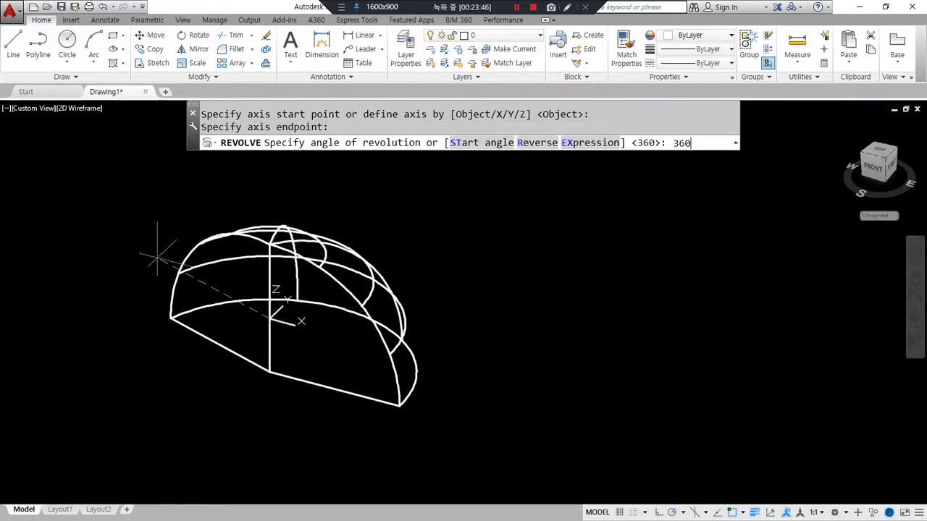
key("Return")
Step: Inspect the hemisphere in the Conceptual visual style, orbiting around it, and return to 2D Wireframe
type("sha")
key("Return")
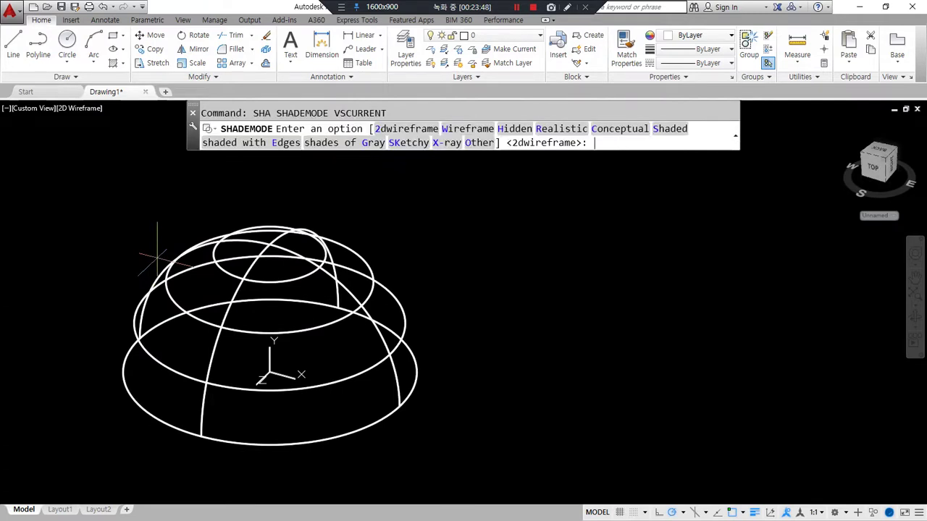
type("c")
key("Return")
mouse_move(379, 375)
middle_mouse_down("shift")
mouse_move(373, 271)
mouse_move(321, 403)
middle_mouse_up("shift")
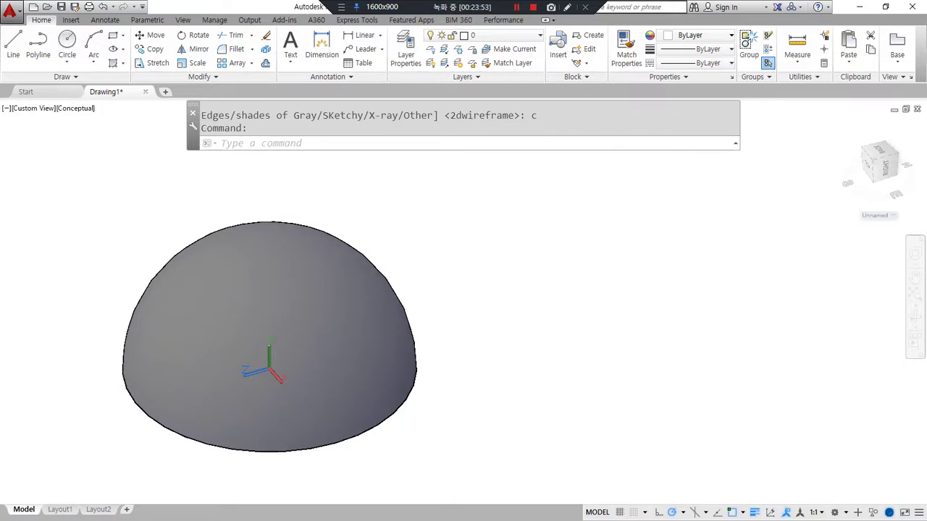
type("sha")
key("Return")
type("2d")
key("Return")
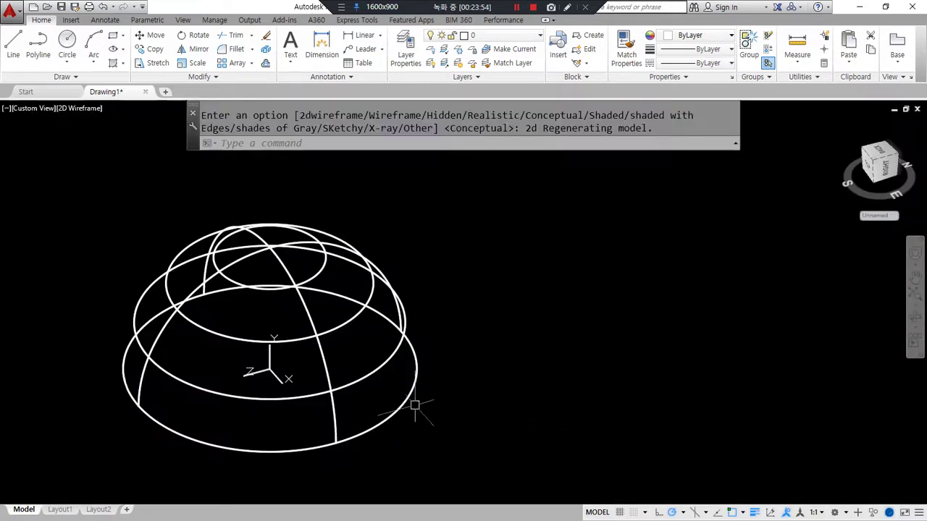
Step: Switch to the reference drawing in the browser, examine the through slot in the top, right and front views, and return to AutoCAD
key("alt+Tab")
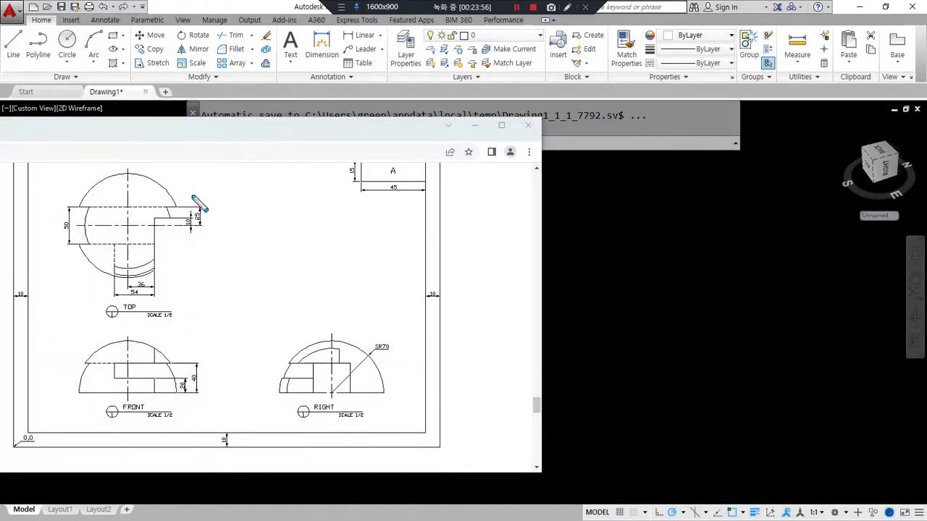
left_click_drag(180, 210, 80, 209)
left_click_drag(63, 243, 186, 247)
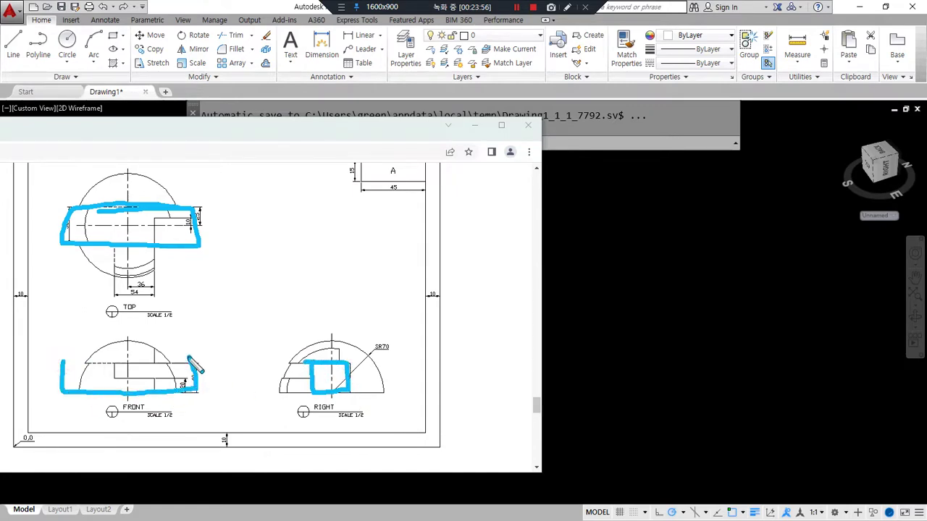
left_click_drag(188, 357, 60, 360)
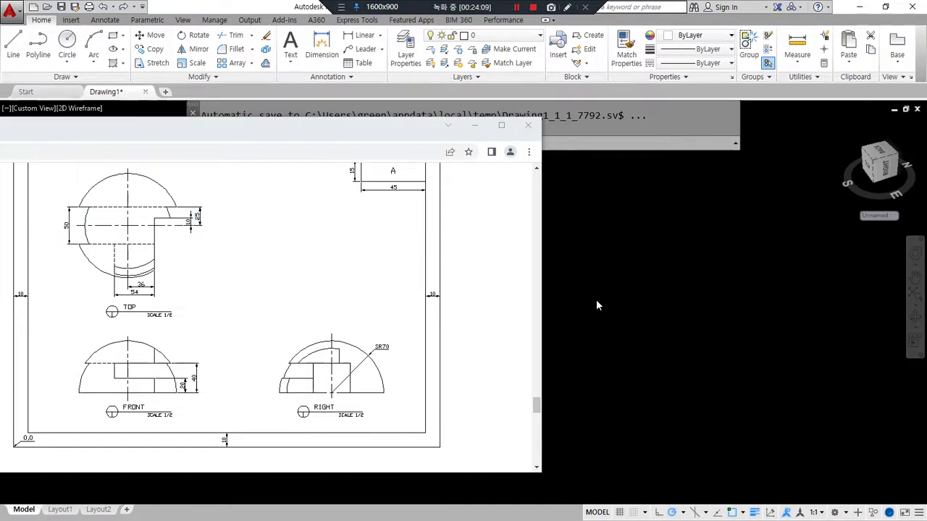
key("alt+Tab")
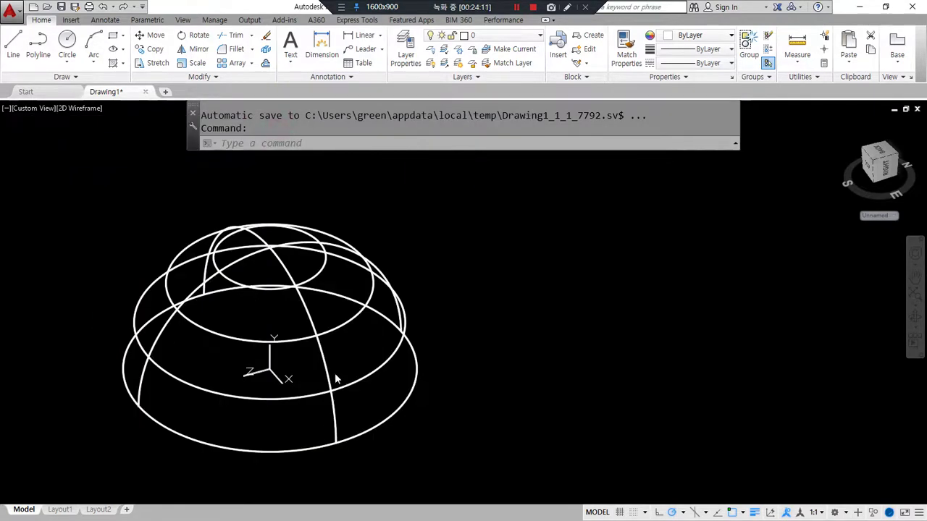
Step: Reset the UCS to World
type("ucs")
key("Return")
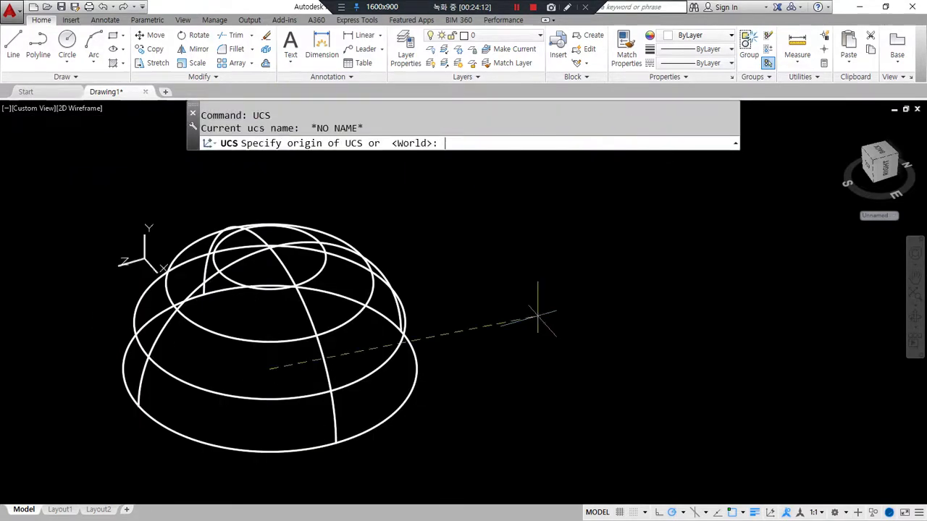
key("Return")
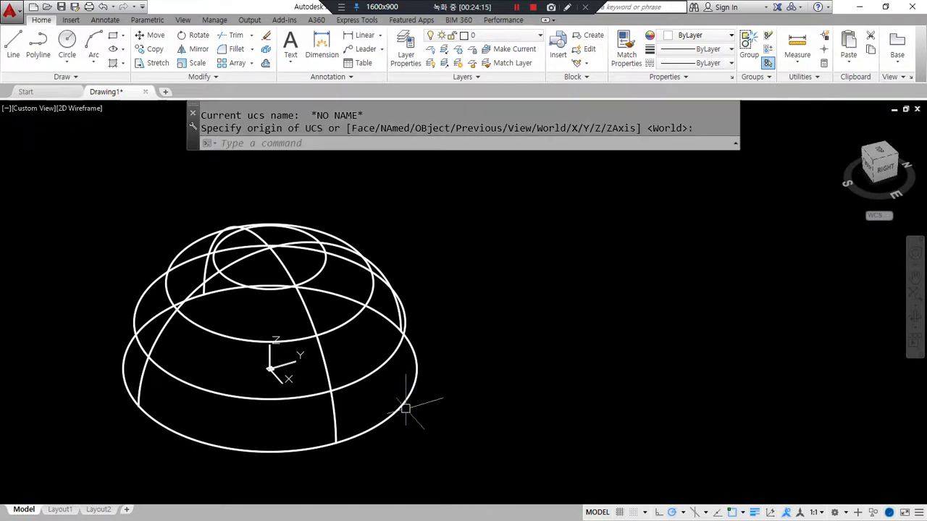
Step: Draw a construction line through 0,0 along the X axis across the hemisphere's base
type("xl")
key("Return")
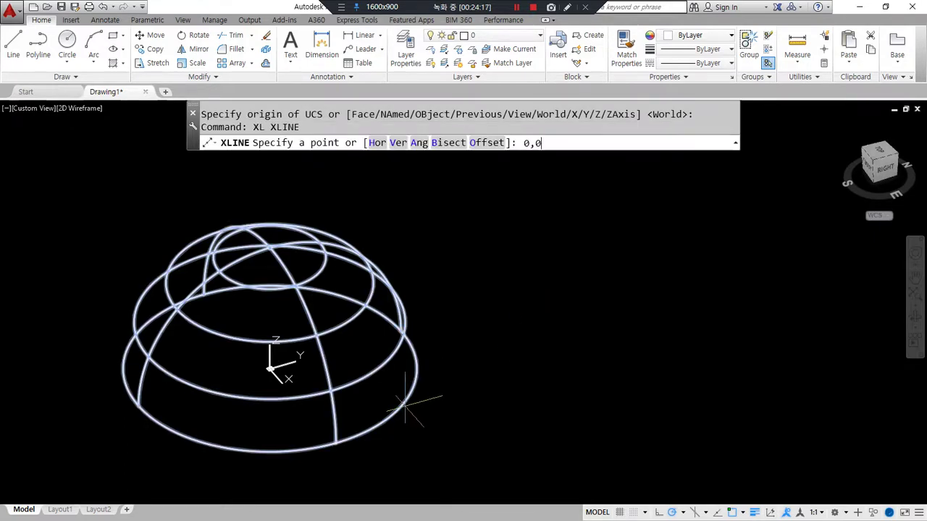
key("Return")
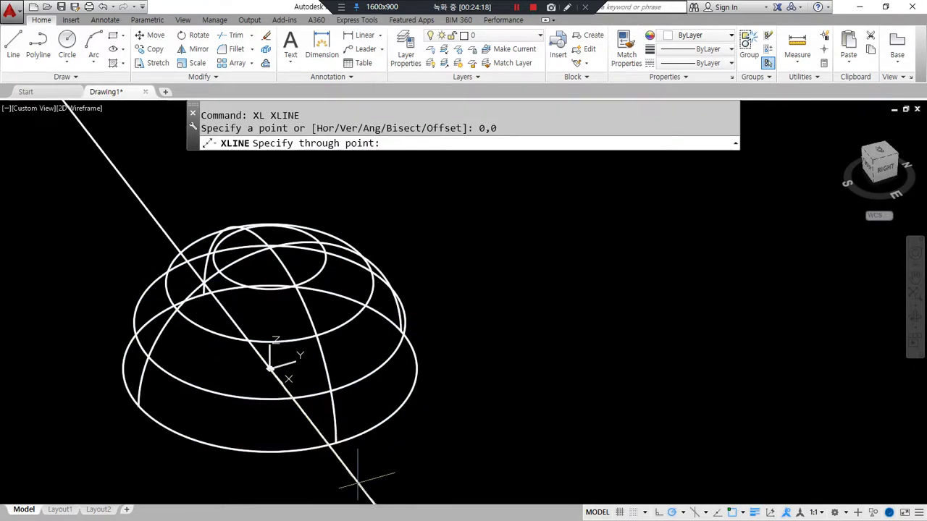
left_click(366, 479)
key("Escape")
middle_click_drag(191, 321, 215, 365, "shift")
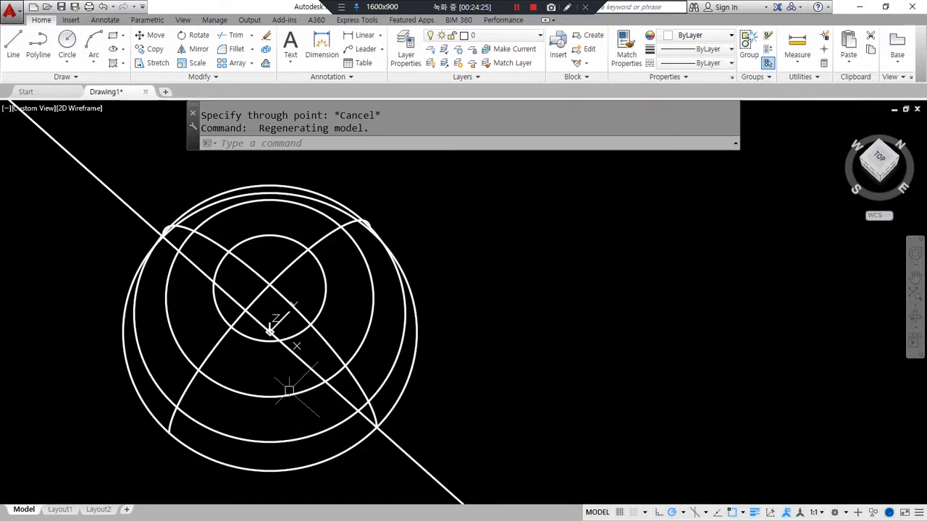
Step: Offset the construction line 25 to both sides
type("o")
key("Return")
type("25")
key("Return")
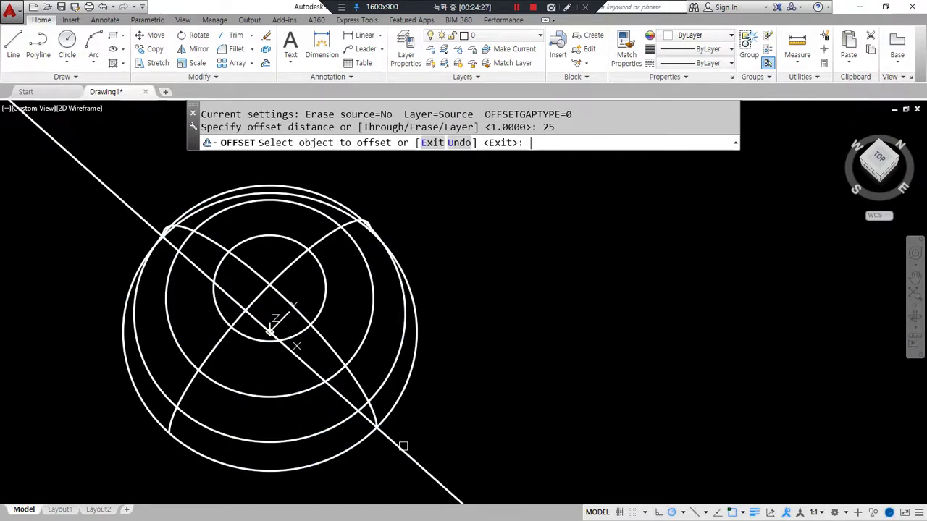
left_click(400, 452)
left_click(451, 439)
left_click(453, 440)
left_click(453, 439)
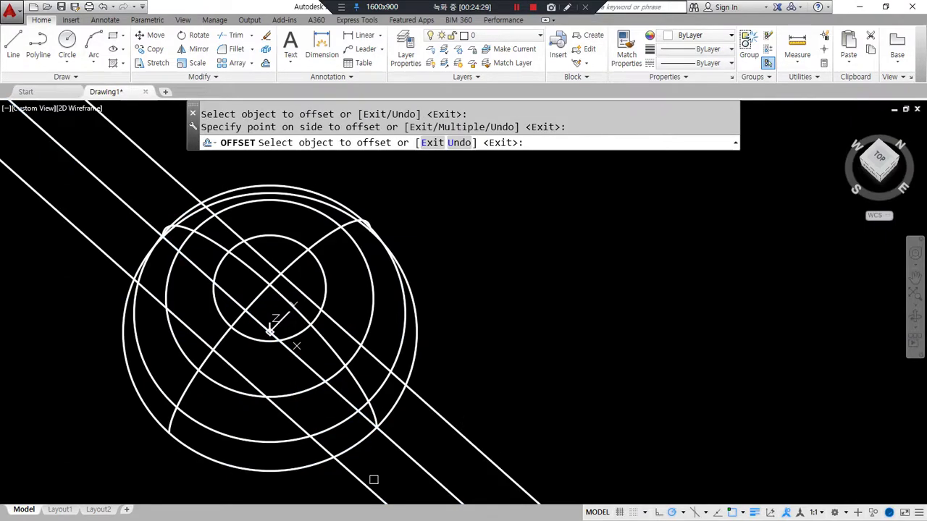
key("Return")
Step: Erase the original construction line through the origin, keeping the two offset lines
scroll(396, 461, "down", 2)
scroll(480, 337, "down", 2)
left_click(480, 366)
type("e")
key("Return")
Step: Draw two lines parallel to the Y axis across both offset lines, one beyond each end of the hemisphere
type("l")
key("Return")
left_click(360, 197)
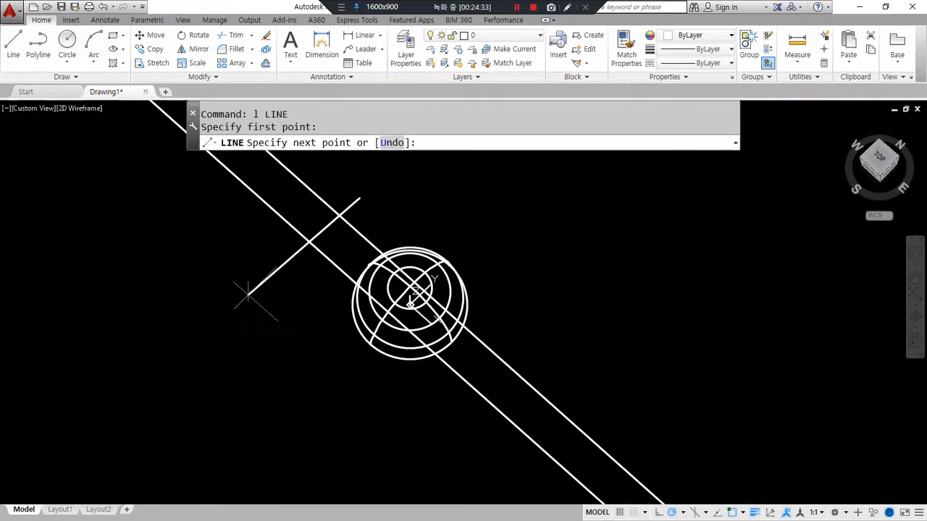
left_click(257, 300)
key("Return")
key("Return")
left_click(530, 355)
left_click(458, 420)
key("Return")
Step: Fillet the four corners between the offset lines and the crossing lines with radius 0 to form a closed rectangle
type("f")
key("Return")
type("r")
key("Return")
type("0")
key("Return")
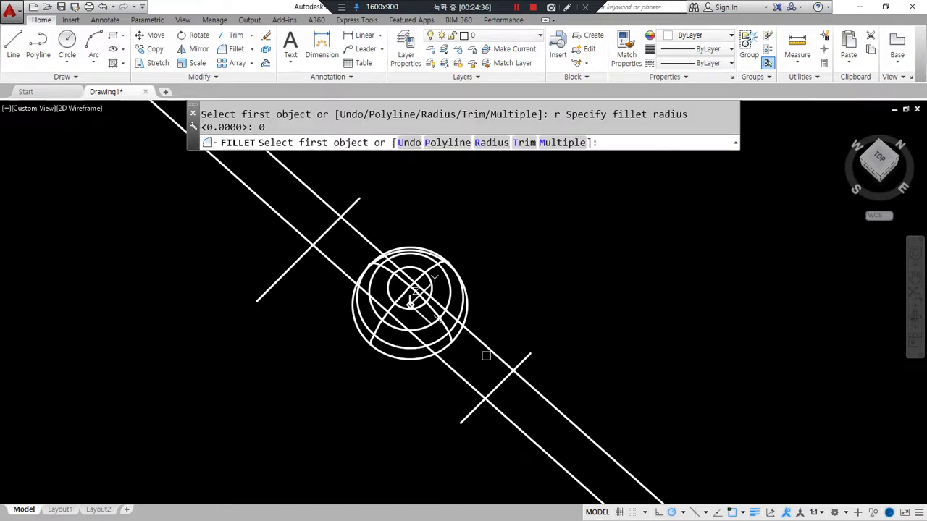
left_click(486, 351)
left_click(495, 381)
left_click(494, 386)
key("Return")
left_click(469, 387)
left_click(493, 389)
key("Return")
left_click(317, 256)
left_click(351, 207)
key("Return")
left_click(360, 222)
left_click(355, 227)
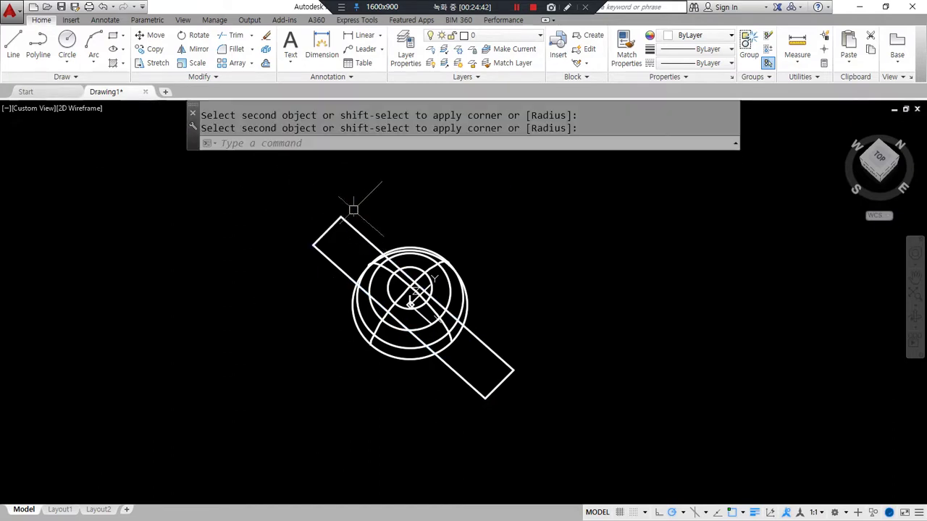
Step: Join the four rectangle lines into a single polyline
type("j")
key("Return")
left_click(352, 187)
left_click(318, 232)
left_click(524, 449)
left_click(464, 384)
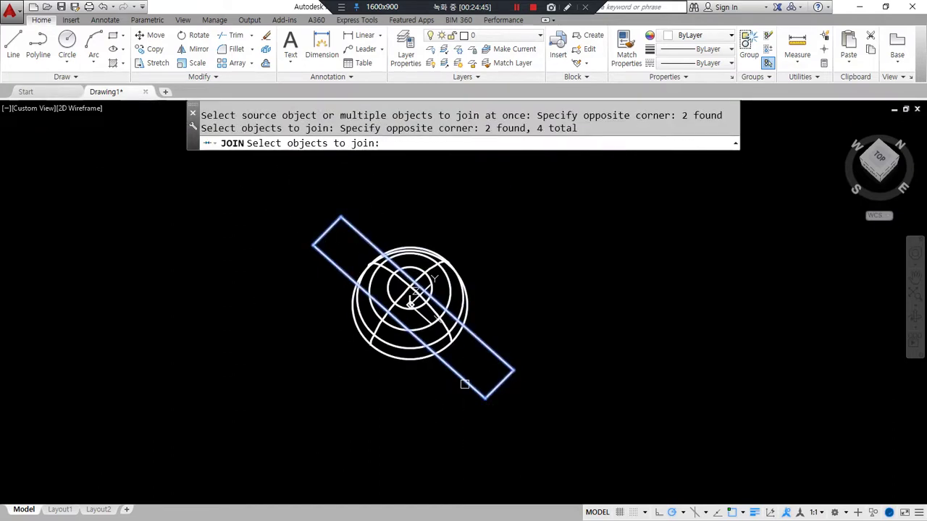
key("Return")
Step: Extrude the joined rectangle 40 upward through the hemisphere
type("ext")
key("Return")
left_click(480, 393)
key("Return")
middle_click_drag(481, 308, 465, 201, "shift")
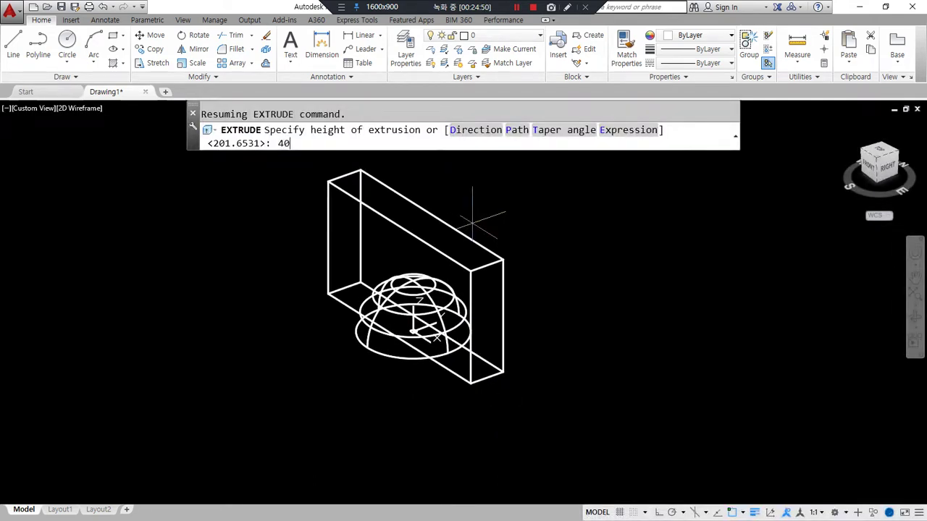
type("40")
key("Return")
type("su")
key("Return")
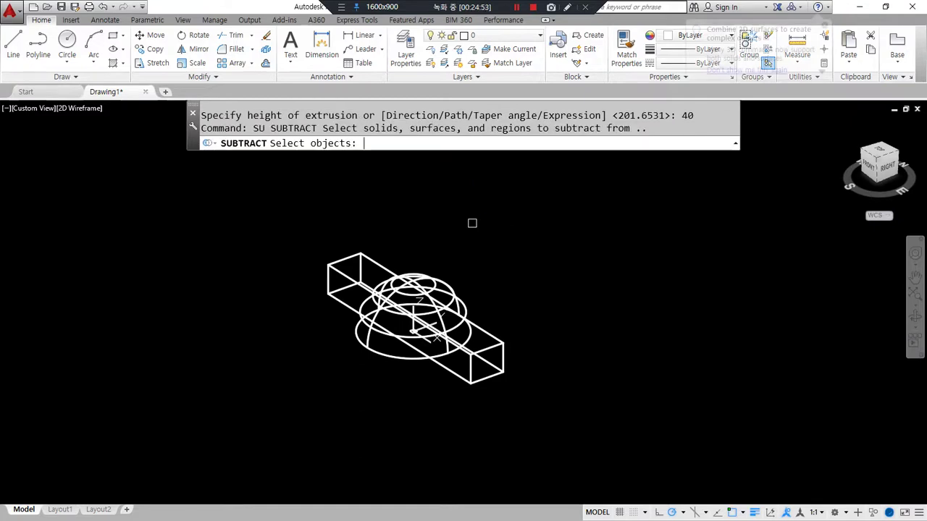
key("Escape")
key("Escape")
Step: Set the visual style to Conceptual for the hemisphere and the bar
type("sha")
key("Return")
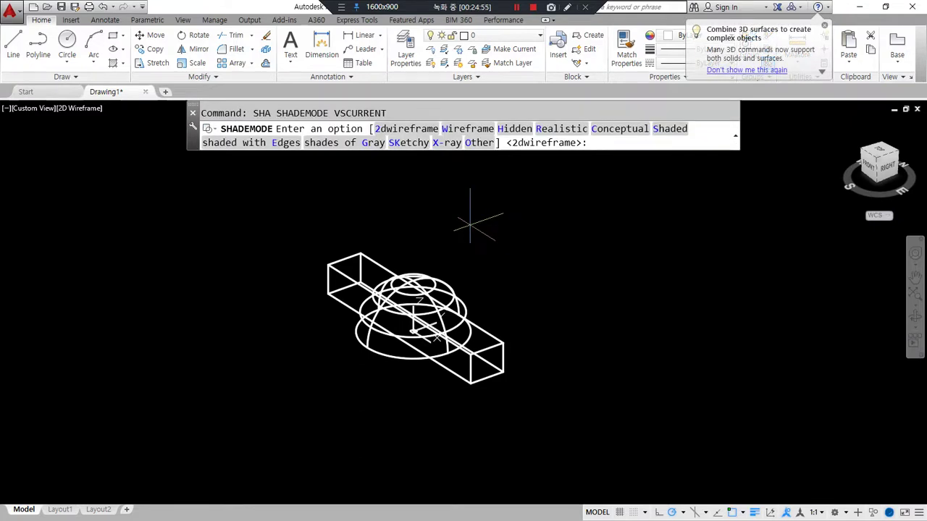
type("c")
key("Return")
type("s")
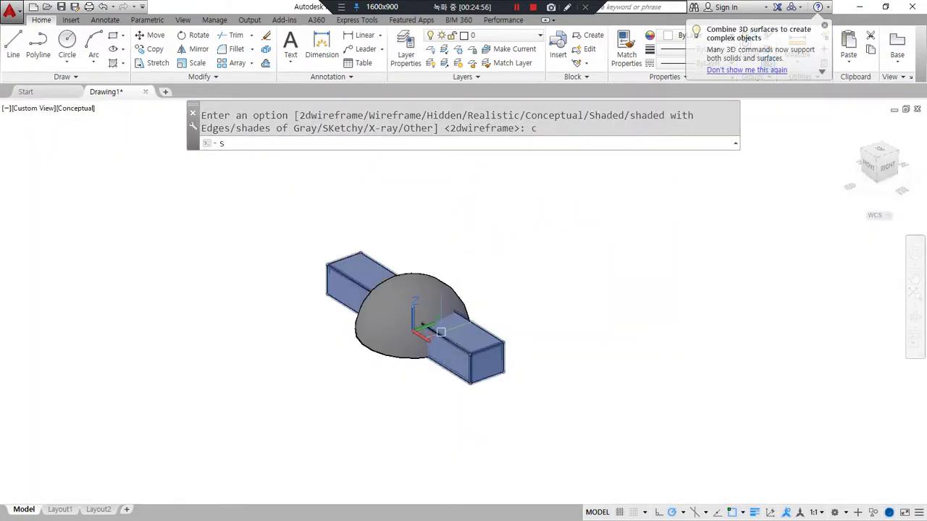
type("ha")
key("Return")
key("Escape")
key("Escape")
type("sul")
key("Return")
key("Escape")
key("Escape")
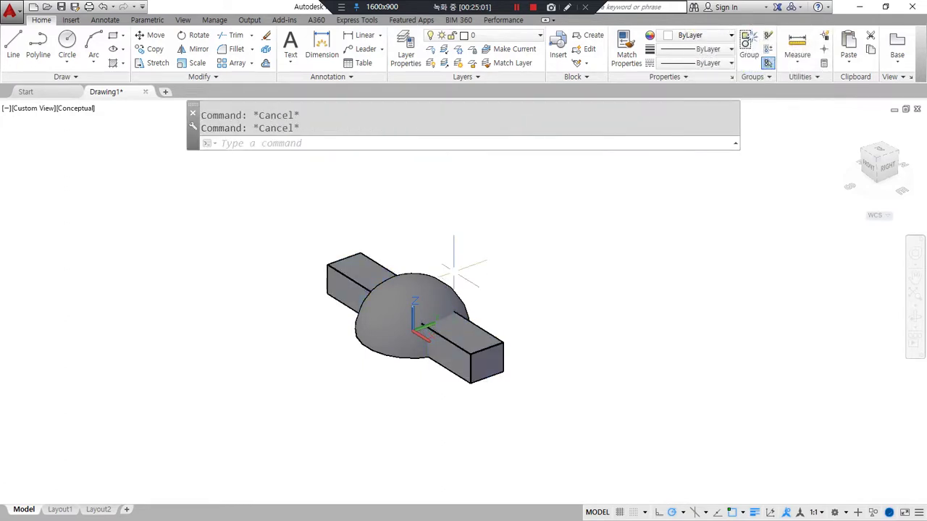
Step: Subtract the rectangular bar from the hemisphere and check the slot cut through its base
type("su")
key("Return")
left_click(429, 280)
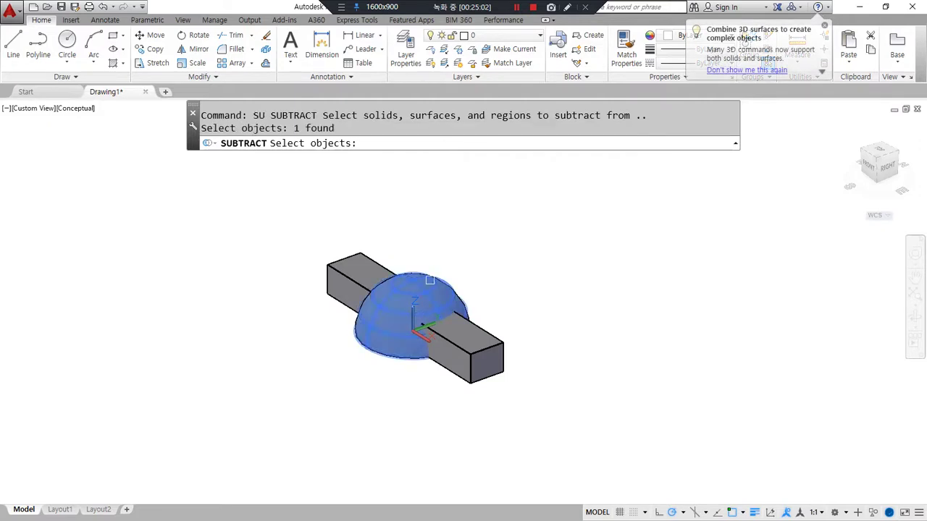
key("Return")
left_click(483, 354)
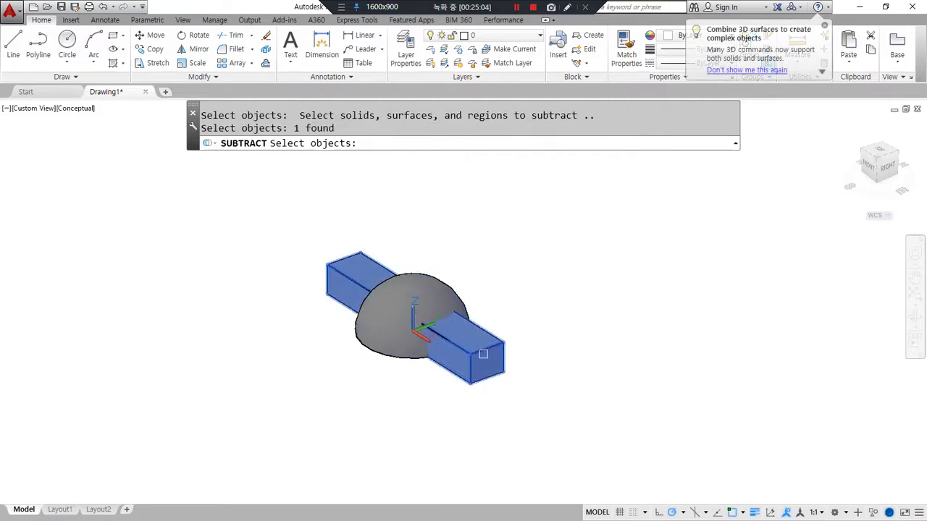
key("Return")
middle_click_drag(529, 397, 435, 322, "shift")
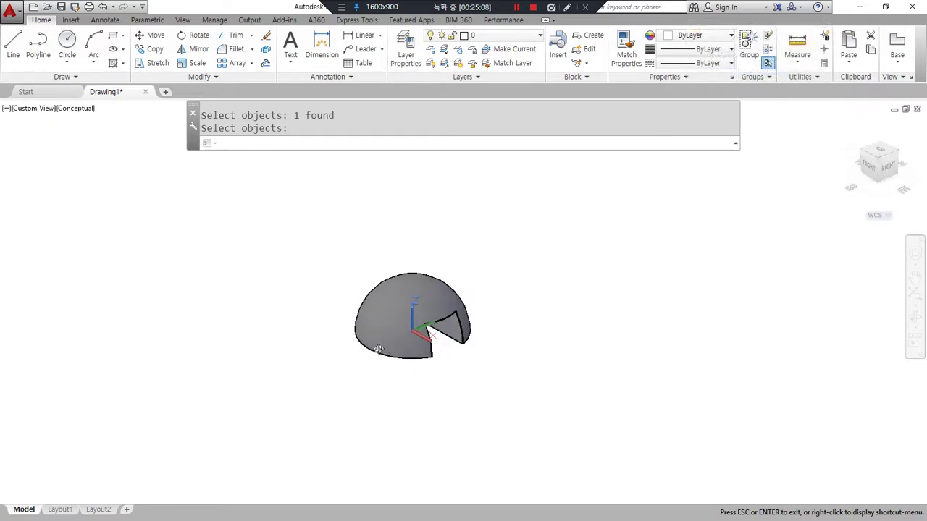
Step: Set the visual style to 2D Wireframe for the slotted hemisphere
type("vs")
key("Return")
type("2d Regenerating model.")
key("Return")
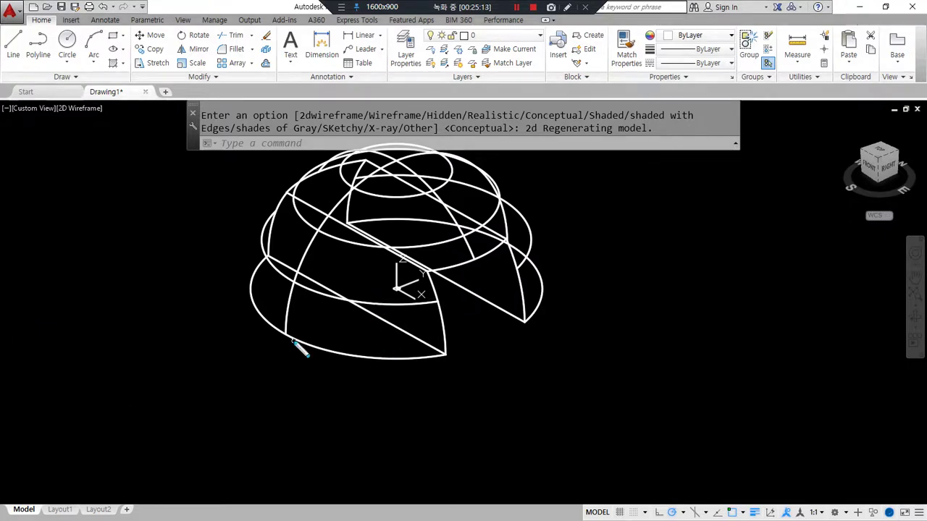
mouse_move(292, 345)
left_mouse_down()
mouse_move(442, 292)
mouse_move(305, 334)
mouse_move(419, 283)
left_mouse_up()
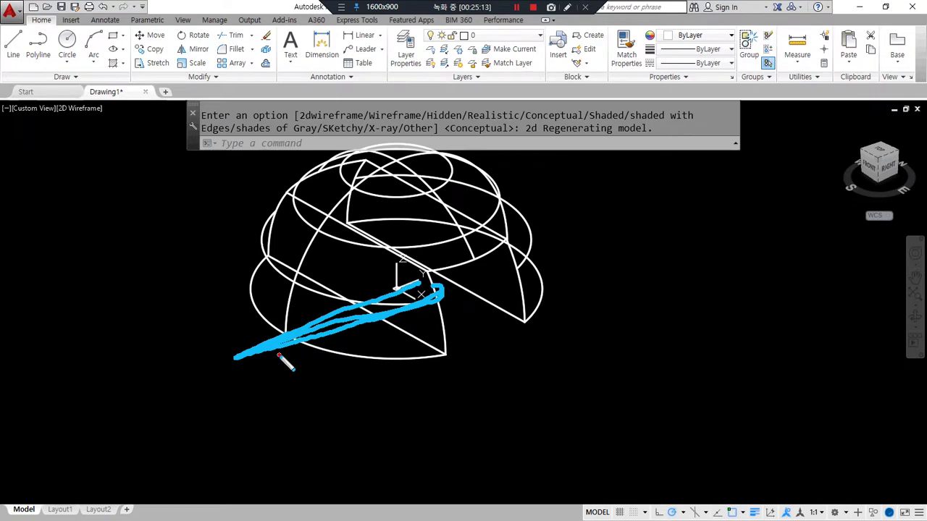
left_click_drag(279, 356, 340, 414)
key("Escape")
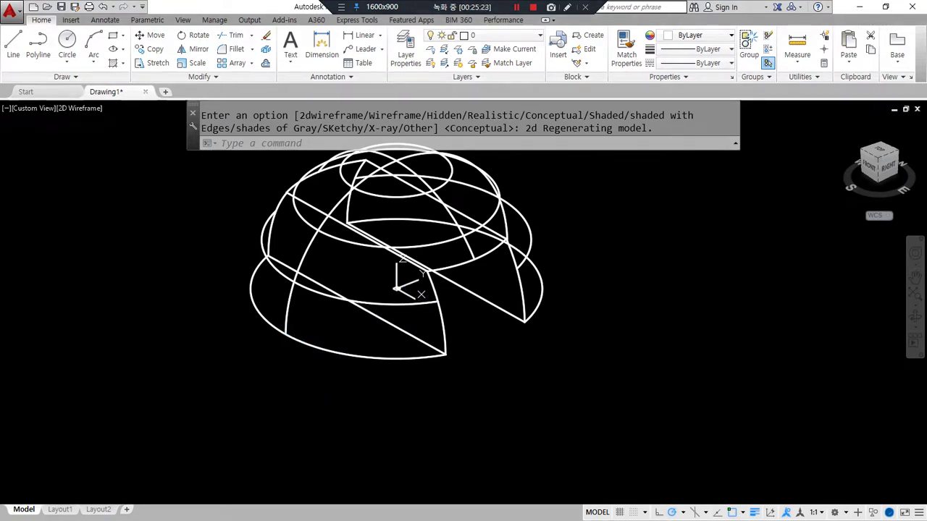
Step: Draw a line about 148 long from the center of the hemisphere's base arc along the negative Y direction
type("l")
key("Return")
type("cen")
key("Return")
left_click(359, 355)
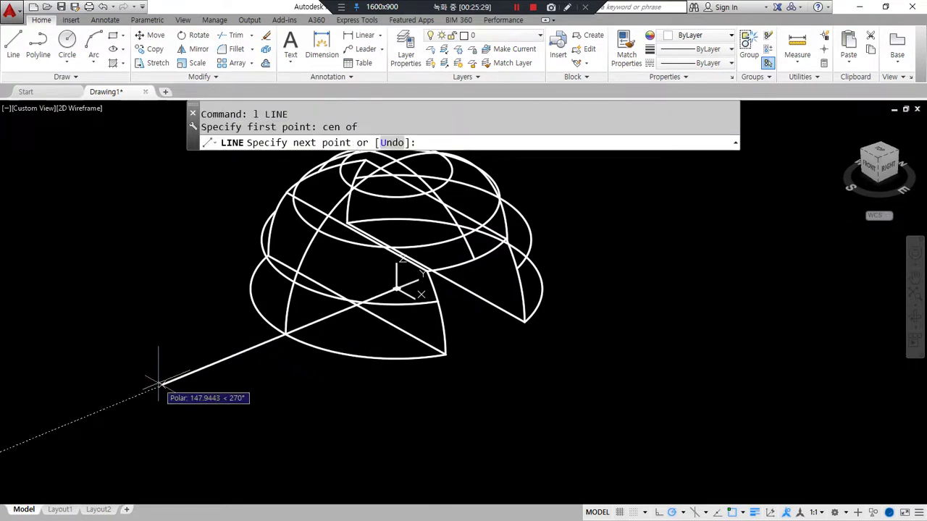
left_click(159, 384)
key("Escape")
Step: Offset the line running along negative Y from the hemisphere's center by 36 toward positive X
type("o")
key("Return")
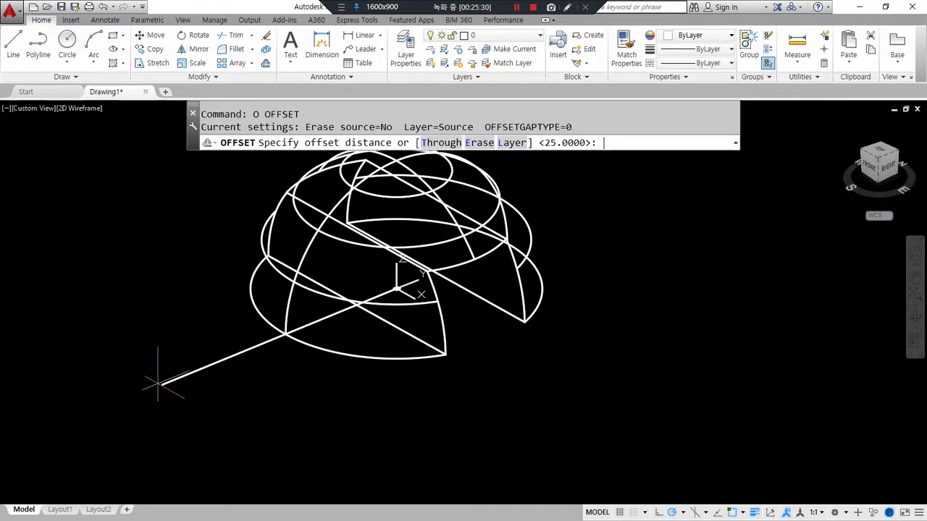
type("36")
key("Return")
left_click(161, 383)
left_click(248, 393)
key("Return")
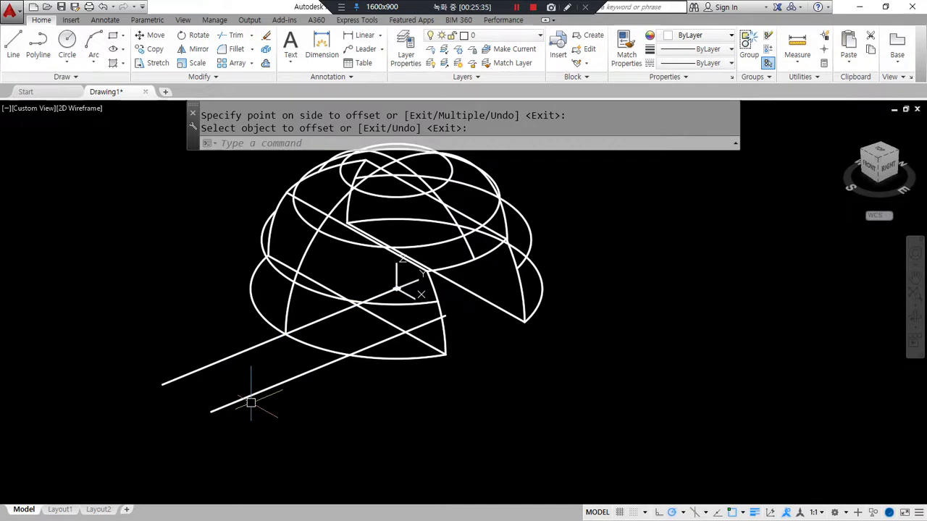
Step: Draw a line from the center of the hemisphere's base arc along positive X, extending well beyond the base
type("l")
key("Return")
type("cen of")
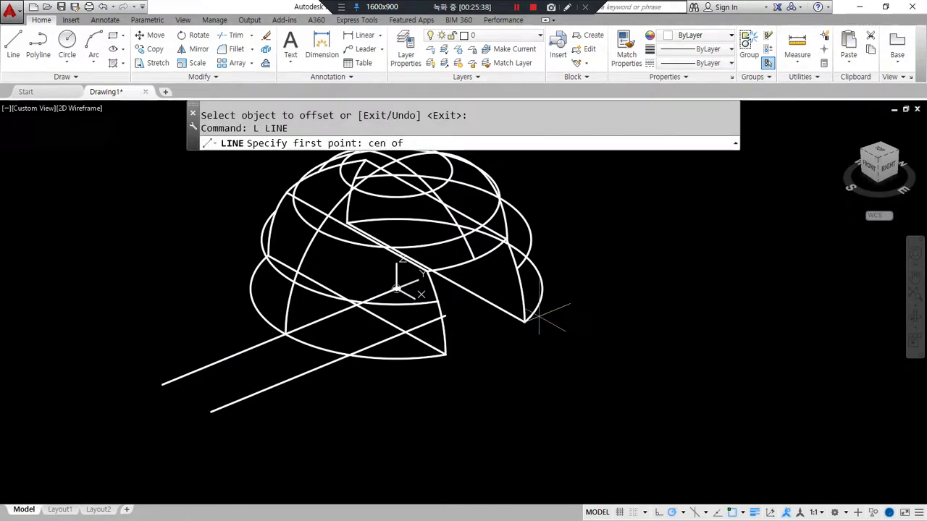
left_click(548, 316)
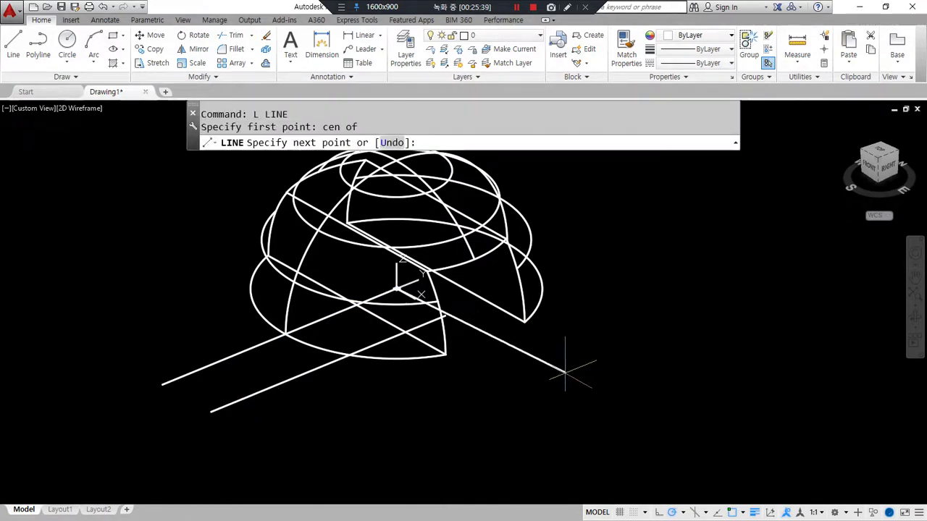
left_click(594, 401)
key("Return")
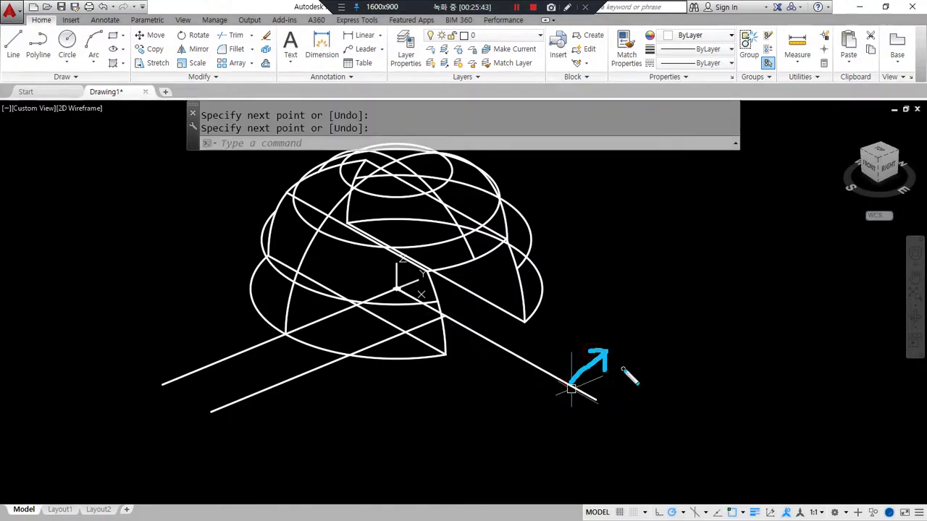
Step: Offset the line along X by 10 toward positive Y and erase the original
type("o")
key("Return")
type("10")
key("Return")
left_click(575, 384)
left_click(606, 373)
key("Return")
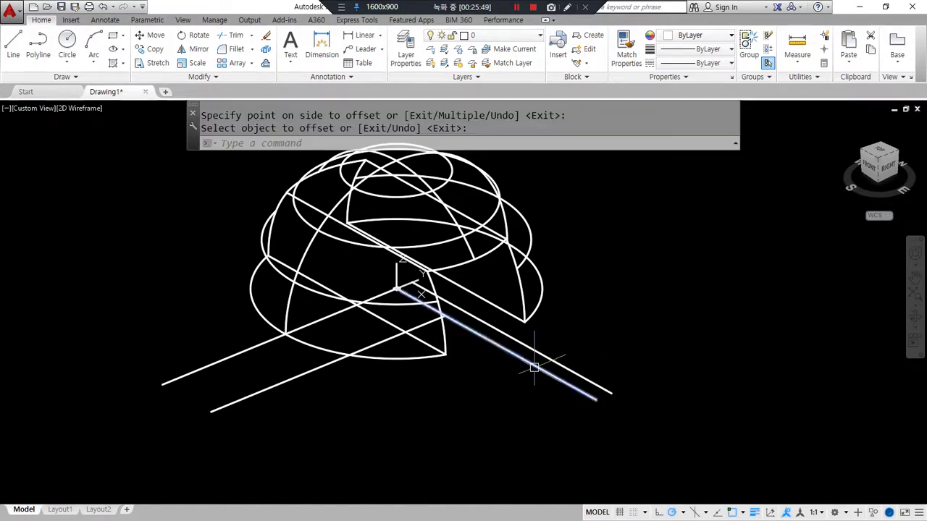
left_click(534, 367)
type("e")
key("Return")
Step: Fillet the two offset lines with radius 0 so they meet in a sharp corner inside the slot
type("f")
key("Return")
left_click(511, 342)
left_click(412, 374)
Step: Draw lines from the outer ends of the two offset lines, one along negative Y and one along positive X
type("l")
key("Return")
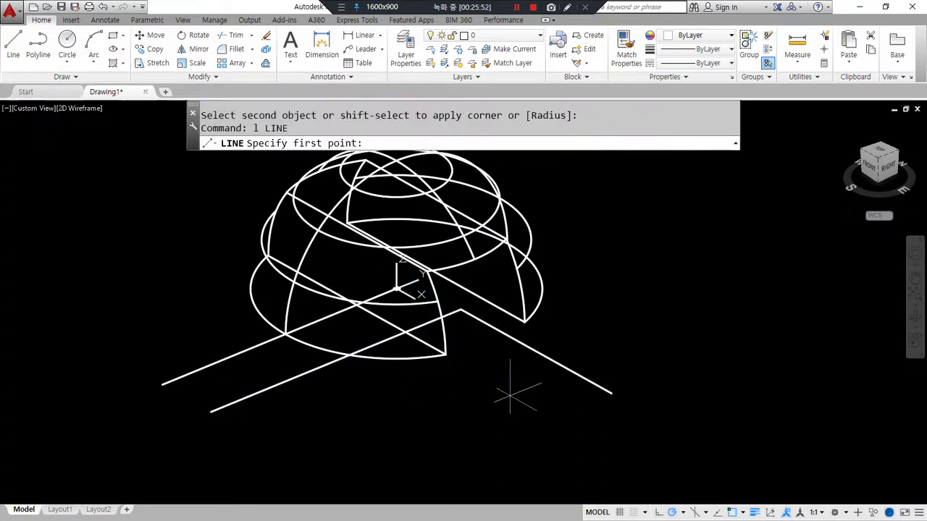
left_click(612, 393)
left_click(432, 466)
key("Return")
key("Return")
left_click(210, 412)
left_click(269, 445)
key("Return")
Step: Fillet the two outer lines with radius 0 to close the rectangle's last corner
type("f")
key("Return")
left_click(265, 441)
left_click(436, 465)
Step: Join the four lines of the closed outline beside the hemisphere into one polyline
scroll(436, 466, "down", 3)
middle_click_drag(430, 441, 336, 418, "shift")
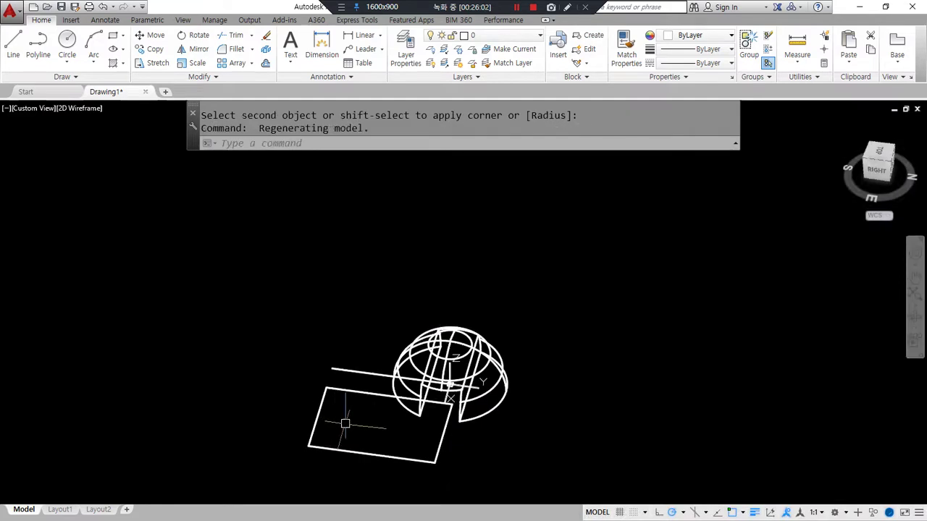
type("j")
key("Return")
scroll(437, 404, "up", 4)
left_click(440, 403)
left_click(470, 446)
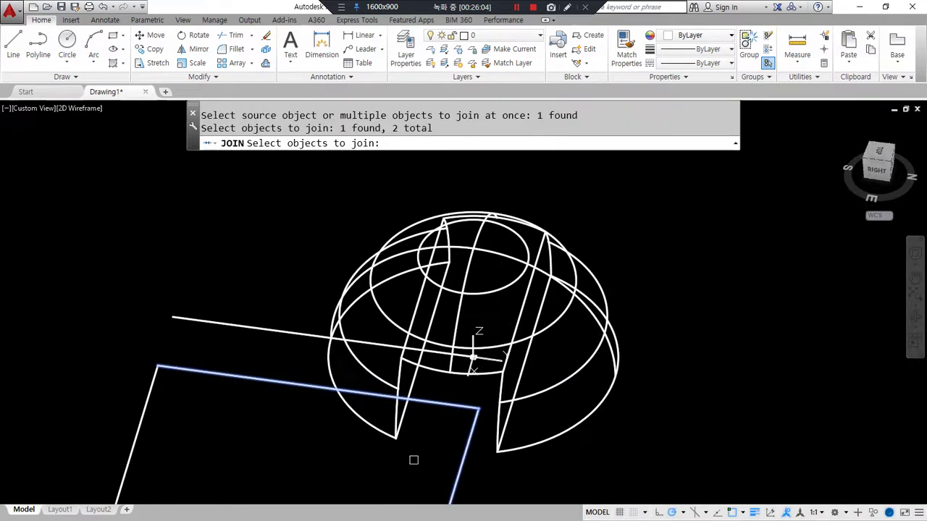
scroll(234, 437, "down", 3)
left_click(248, 463)
left_click(113, 371)
key("Return")
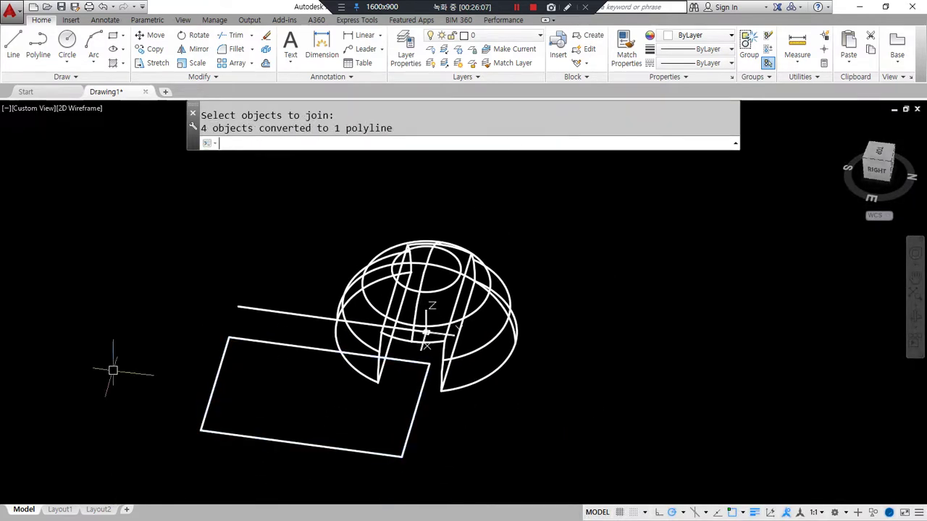
Step: Extrude the joined rectangle about 140 upward, past the top of the hemisphere
type("ext")
key("Return")
left_click(302, 442)
key("Return")
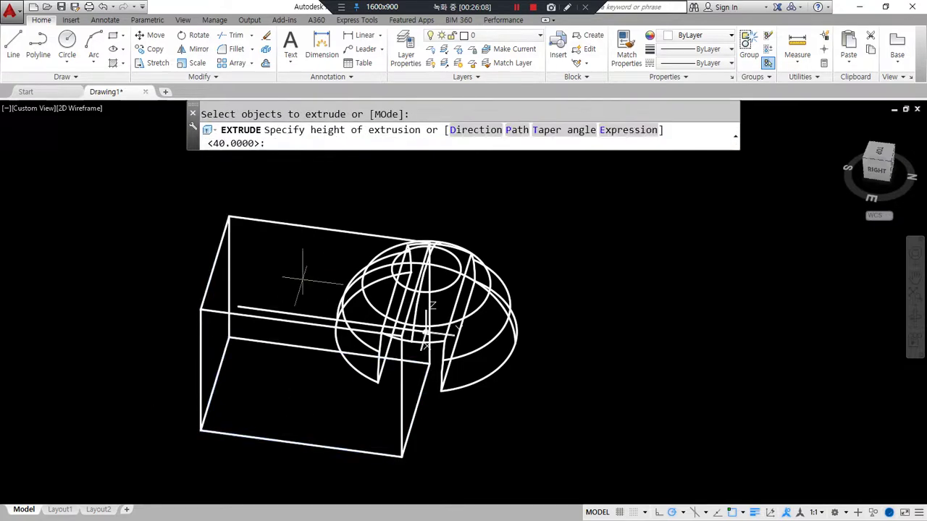
key("Return")
Step: Subtract the tall box from the slotted hemisphere and check the resulting corner cut
type("su")
key("Return")
left_click(516, 332)
key("Return")
left_click(413, 454)
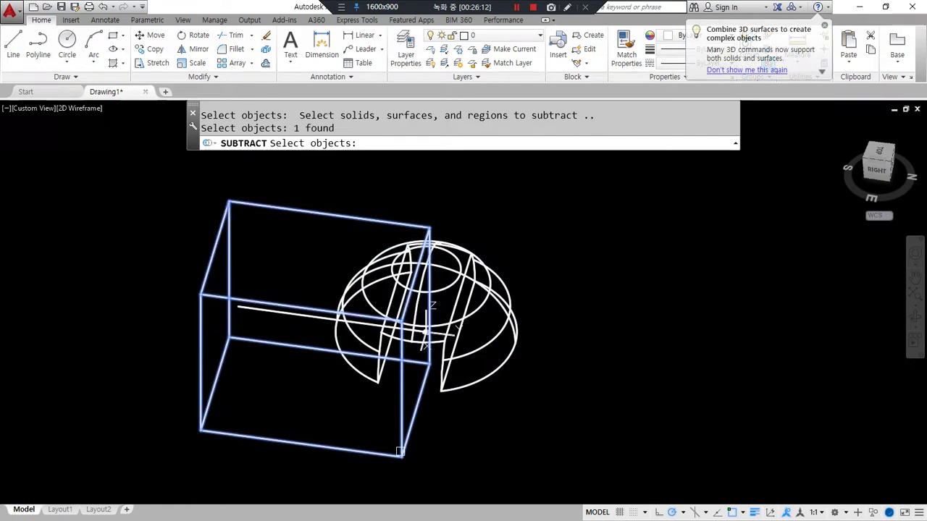
key("Return")
scroll(394, 372, "up", 6)
middle_click_drag(398, 369, 465, 356, "shift")
scroll(441, 374, "down", 5)
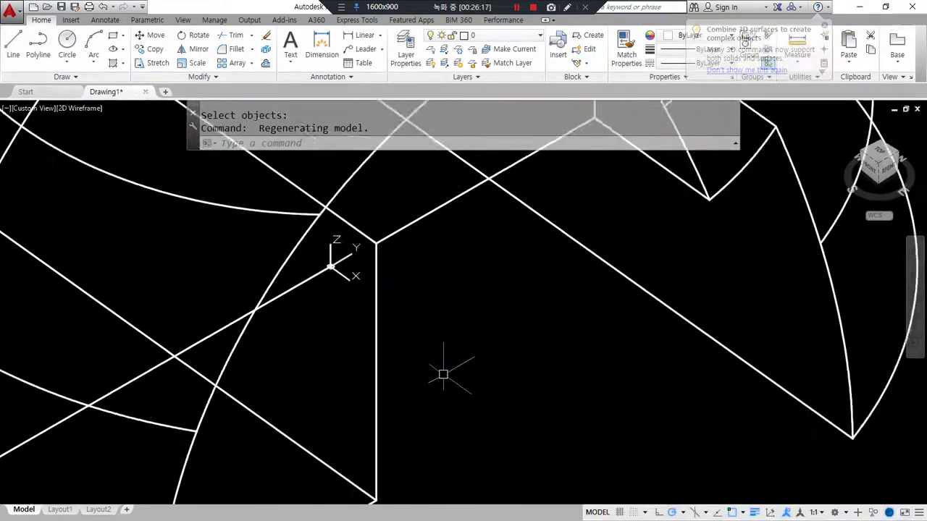
scroll(423, 373, "down", 2)
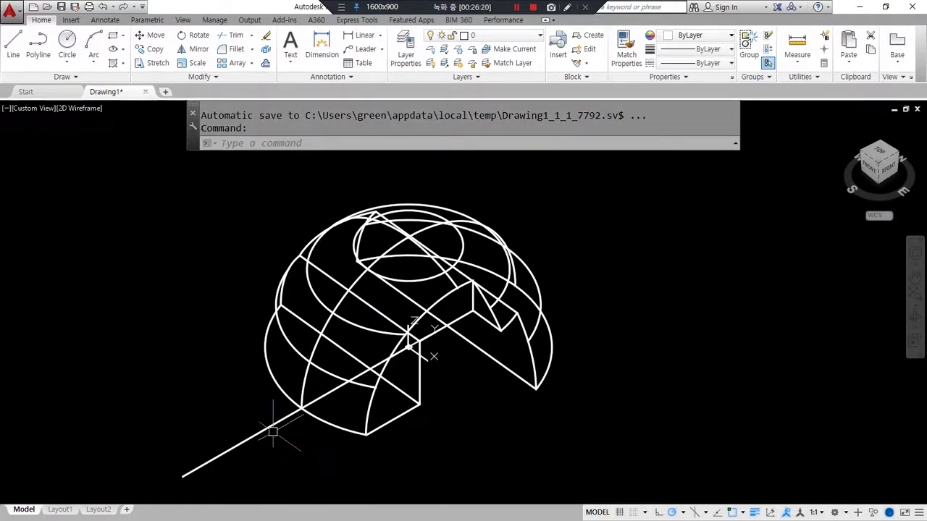
left_click_drag(274, 434, 321, 460)
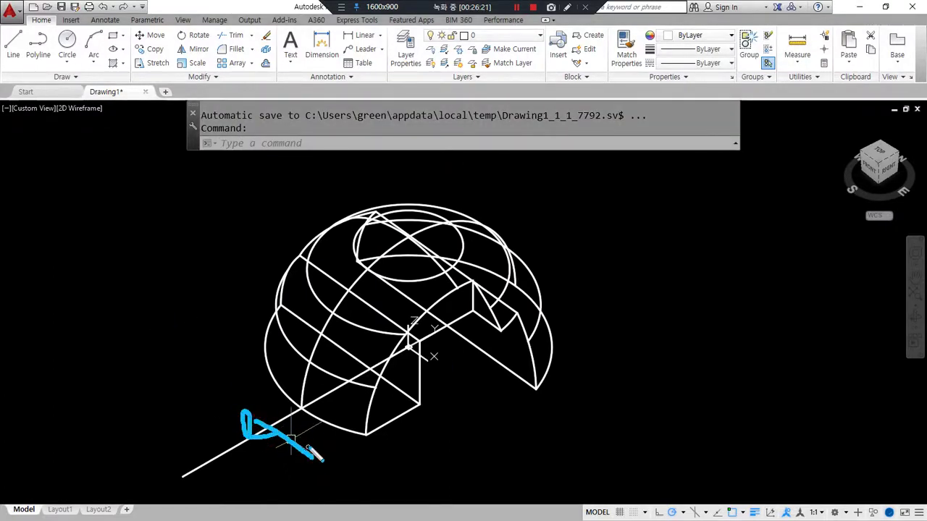
mouse_move(437, 395)
left_mouse_down()
mouse_move(320, 464)
mouse_move(177, 382)
left_mouse_up()
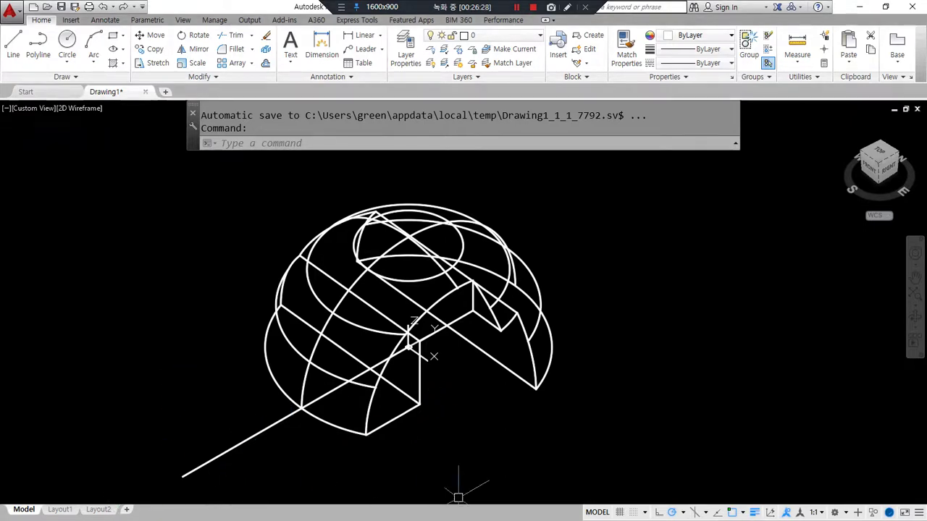
key("Escape")
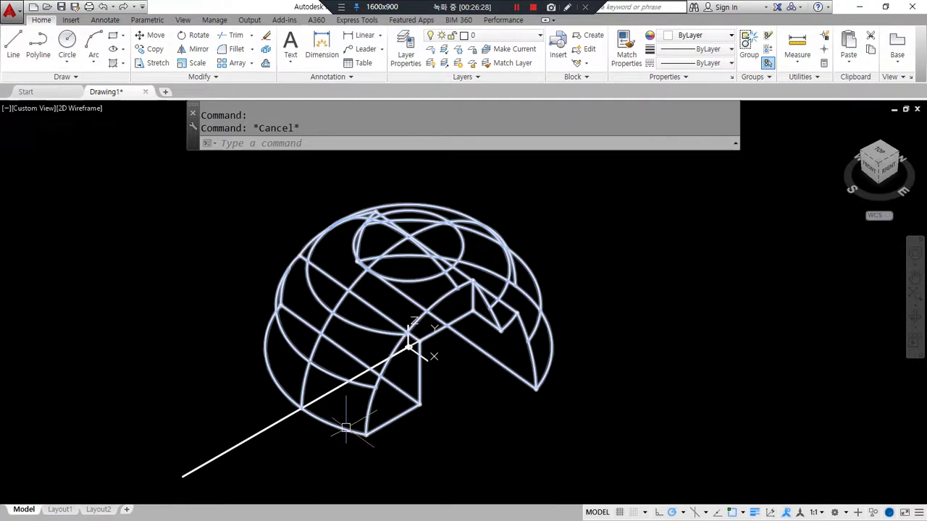
Step: Offset the remaining center line along Y by 36 toward positive X
type("o")
key("Return")
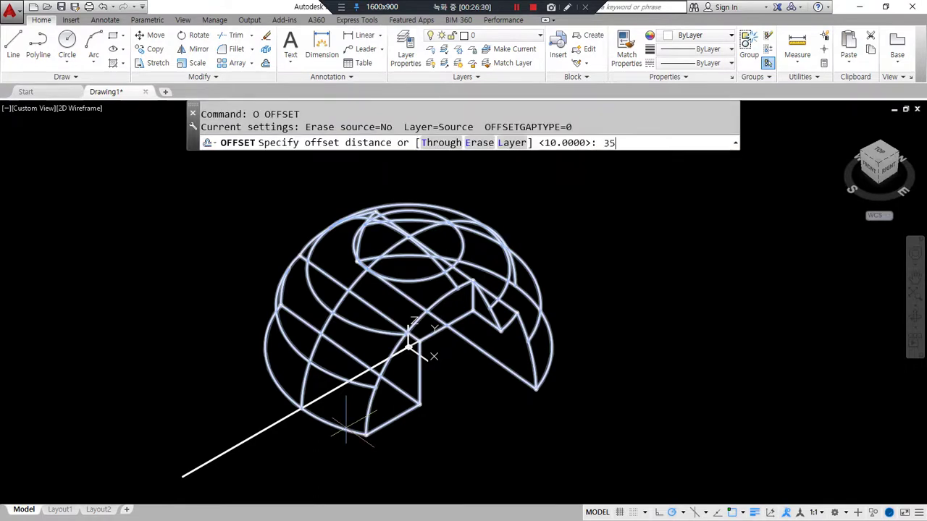
type("30")
key("Return")
left_click(348, 424)
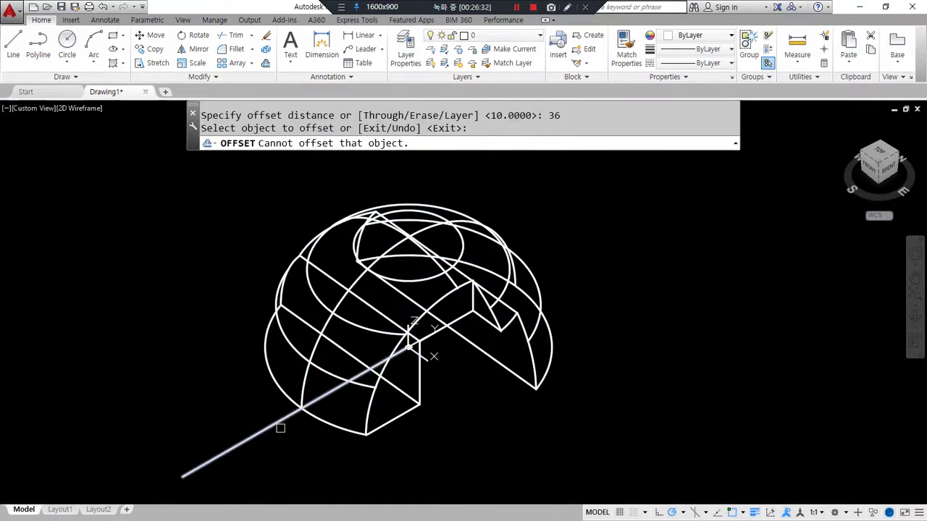
left_click(279, 422)
left_click(302, 449)
key("Return")
Step: Offset the new line by 54 toward negative X and erase the original center line
key("Return")
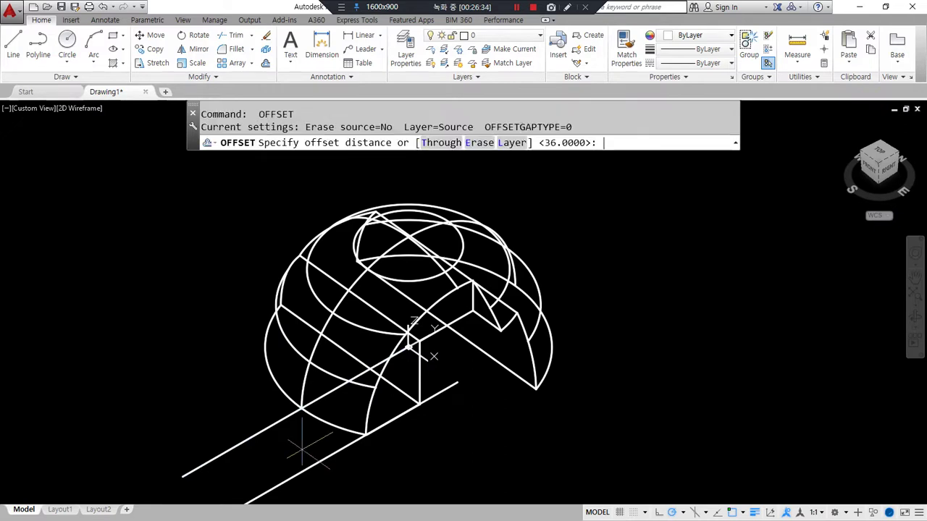
type("54")
key("Return")
left_click(308, 468)
left_click(208, 395)
key("Return")
left_click(248, 435)
type("e")
key("Return")
Step: Draw a line across each end of the two parallel lines to close them into a long rectangle
middle_click_drag(487, 381, 472, 372)
type("l")
key("Return")
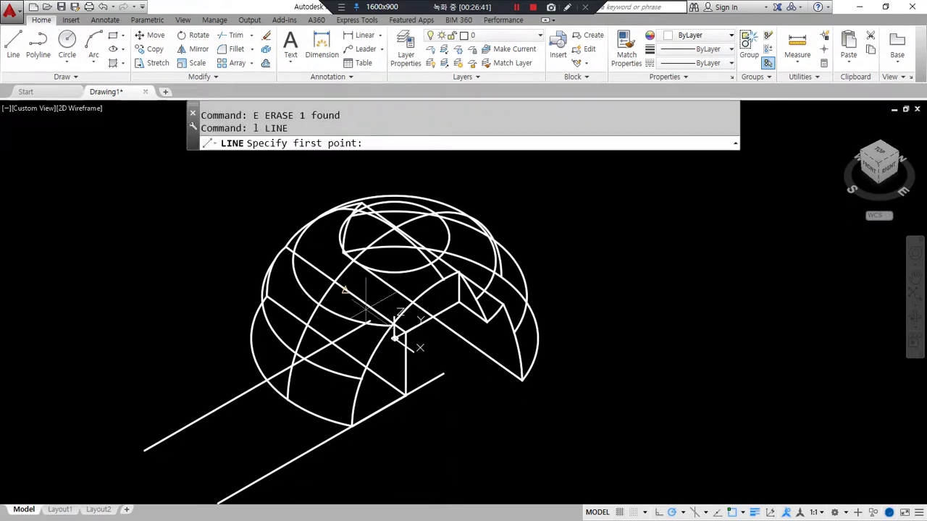
middle_click_drag(394, 338, 510, 373, "shift")
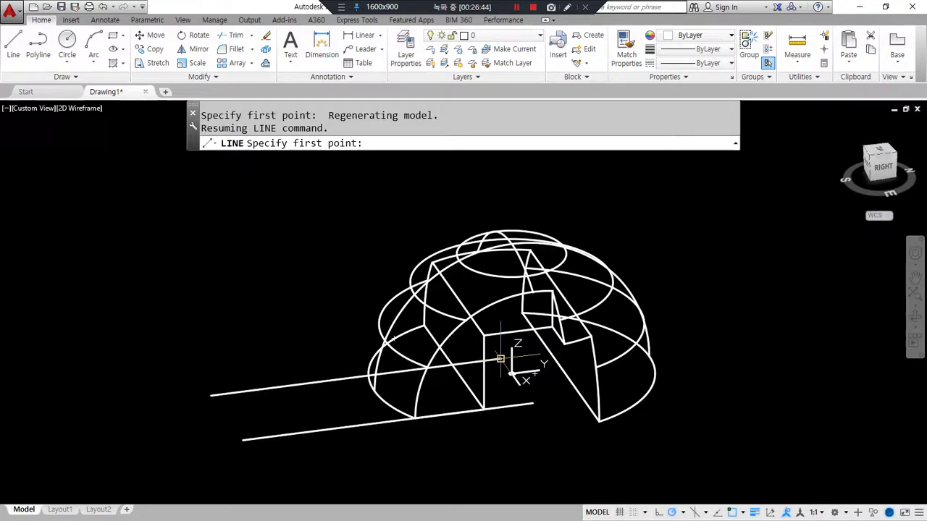
left_click(500, 359)
left_click(533, 403)
key("Return")
key("Return")
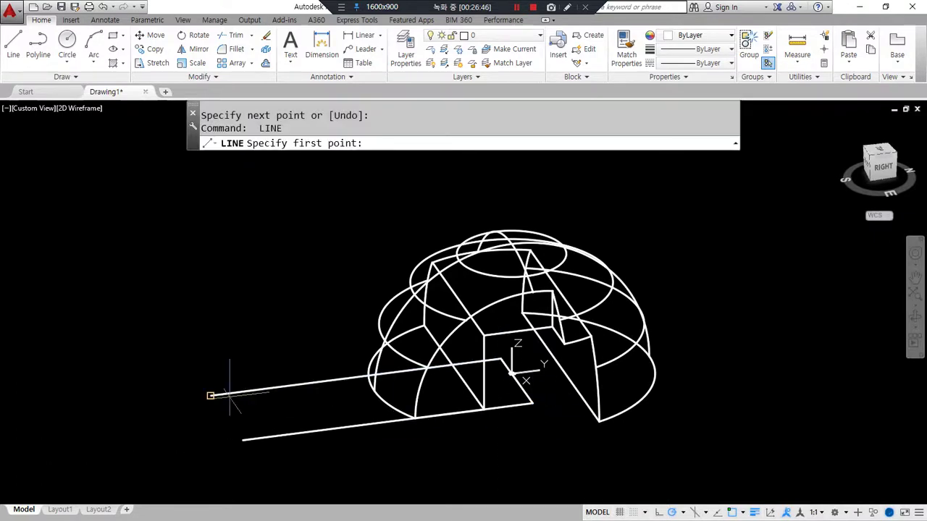
left_click(210, 396)
left_click(243, 440)
key("Return")
Step: Fillet the long rectangle's outer corner on the positive X side with radius 0
type("f")
key("Return")
left_click(265, 437)
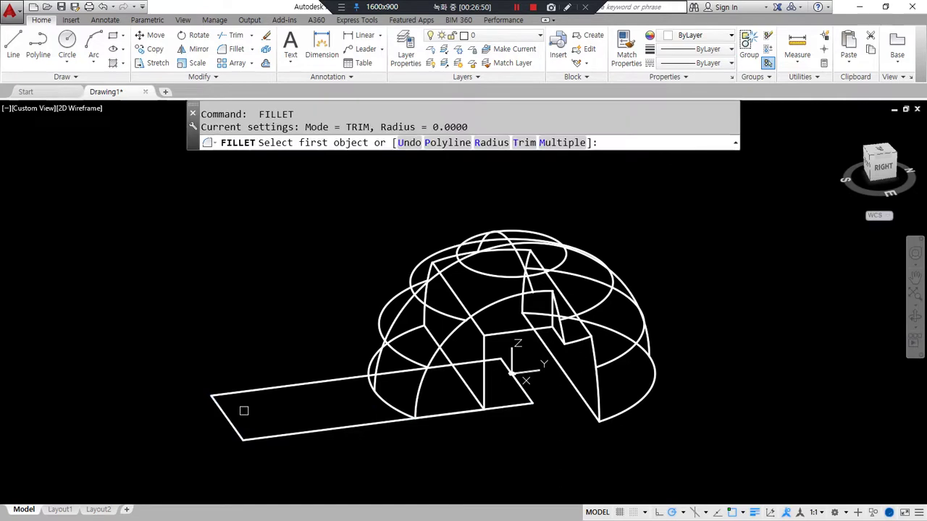
key("Escape")
type("f")
key("Return")
left_click(262, 437)
left_click(237, 433)
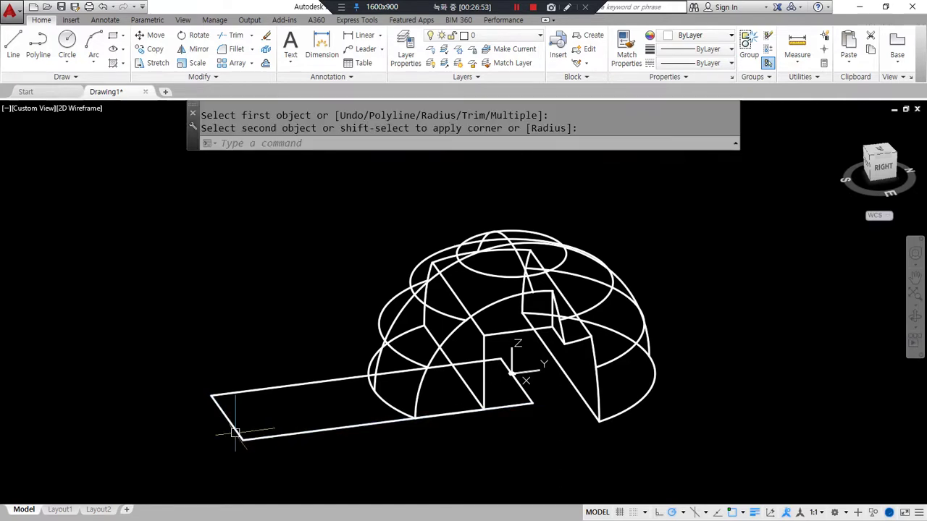
Step: Join the four sides of the long rectangle into one polyline
type("j")
key("Return")
left_click(271, 444)
left_click(193, 364)
left_click(532, 399)
key("Return")
scroll(511, 391, "up", 2)
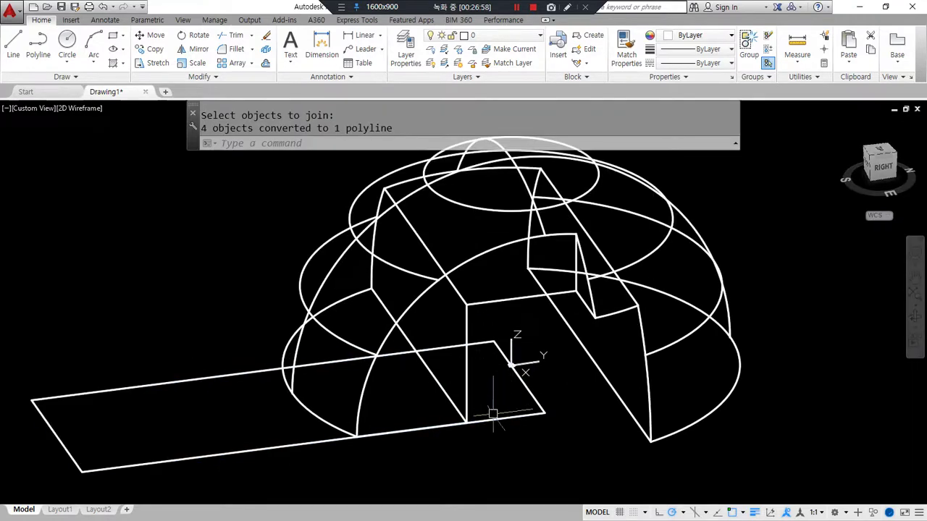
mouse_move(489, 447)
left_mouse_down()
mouse_move(465, 439)
mouse_move(514, 448)
left_mouse_up()
mouse_move(505, 314)
left_mouse_down()
mouse_move(515, 307)
mouse_move(493, 296)
mouse_move(514, 378)
left_mouse_up()
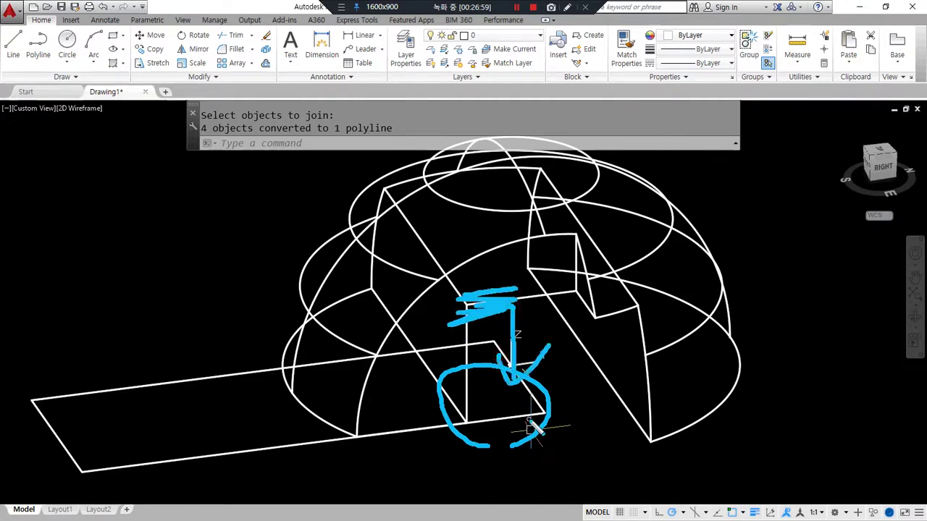
key("e")
left_click_drag(456, 307, 534, 310)
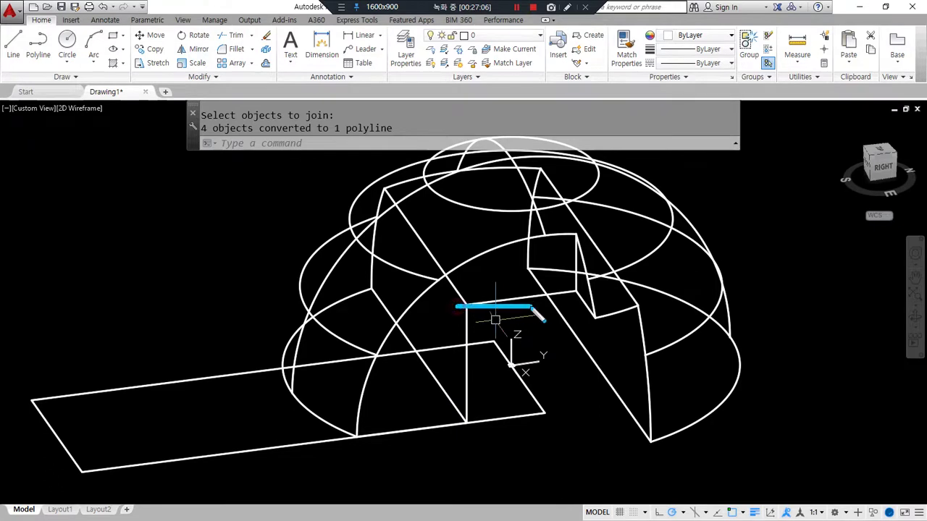
left_click_drag(469, 308, 482, 424)
left_click_drag(526, 333, 553, 374)
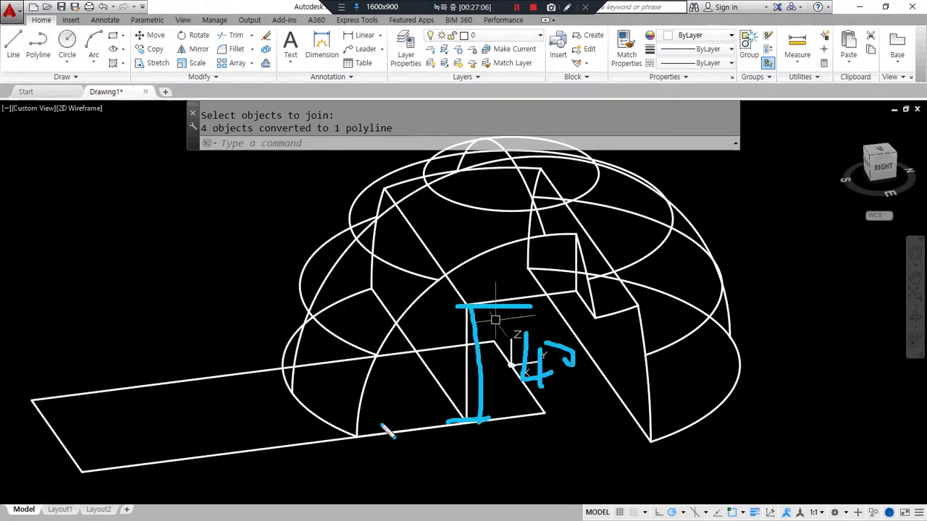
left_click_drag(377, 433, 371, 384)
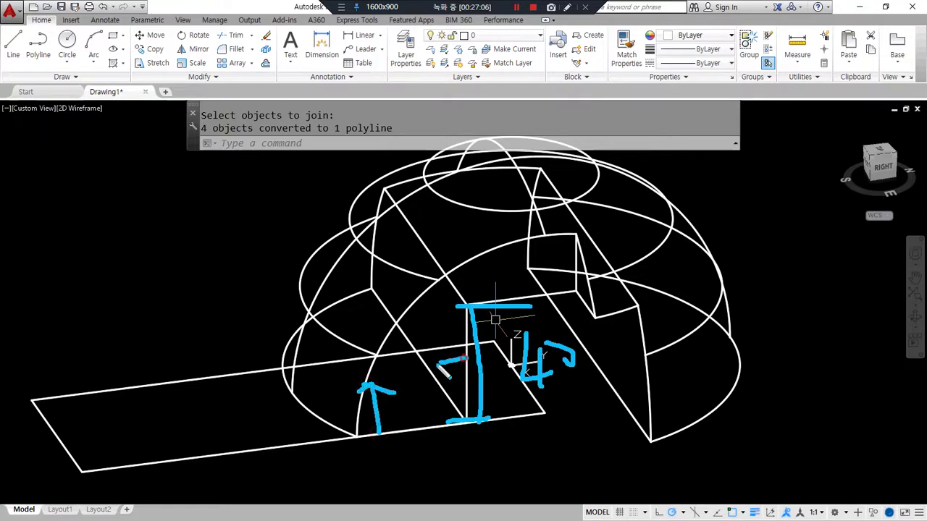
left_click_drag(439, 365, 337, 378)
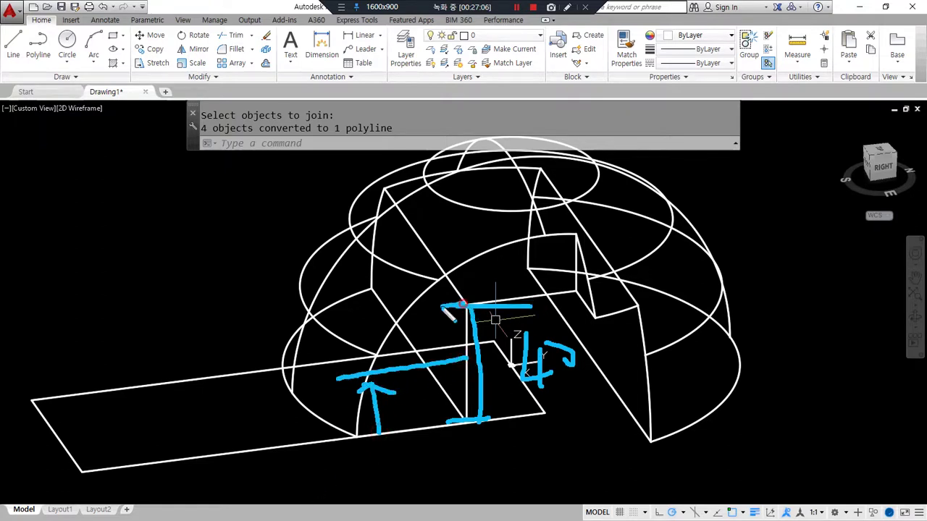
left_click_drag(463, 306, 290, 314)
mouse_move(395, 369)
left_mouse_down()
mouse_move(409, 337)
mouse_move(420, 336)
left_mouse_up()
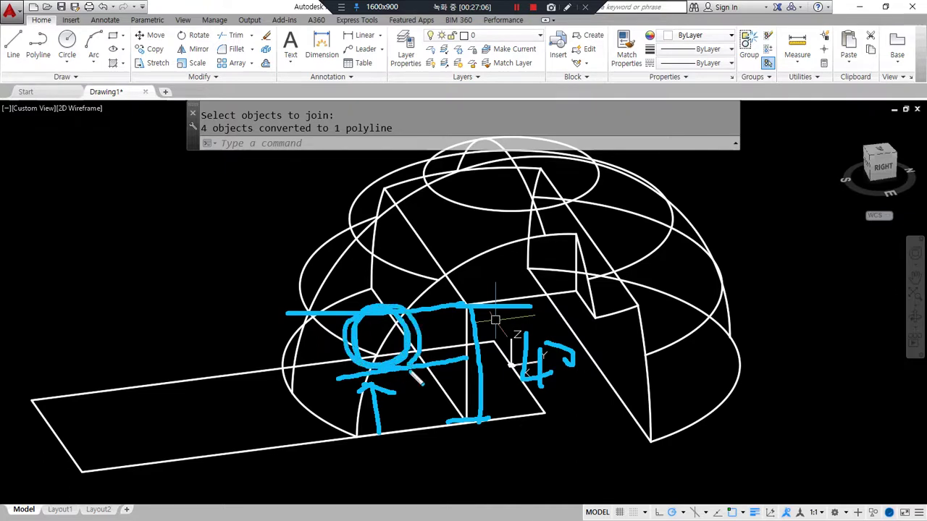
key("Escape")
Step: Extrude the long rectangle 20 upward
type("ext")
key("Return")
left_click(511, 420)
key("Return")
type("2")
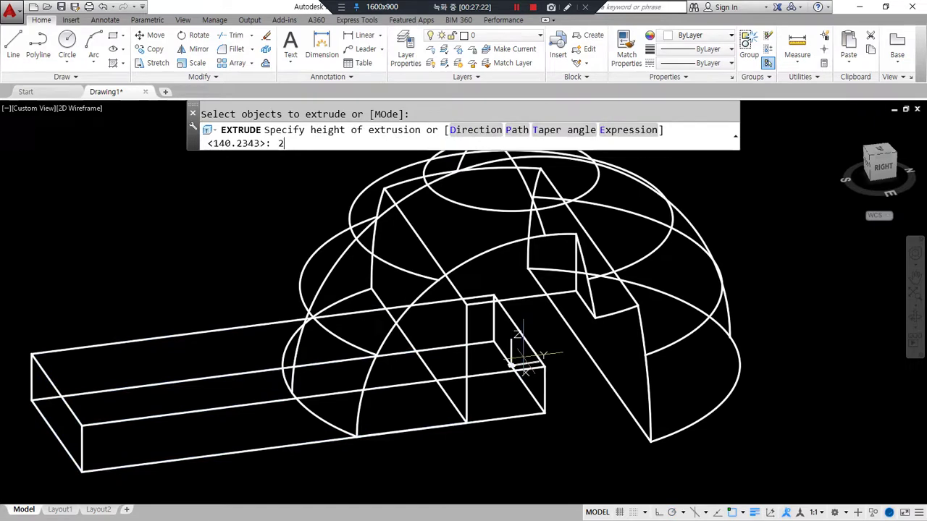
type("0")
key("Return")
Step: Move the 20-high box so its top corner on the positive X side lands on the through slot's upper corner
type("m")
key("Return")
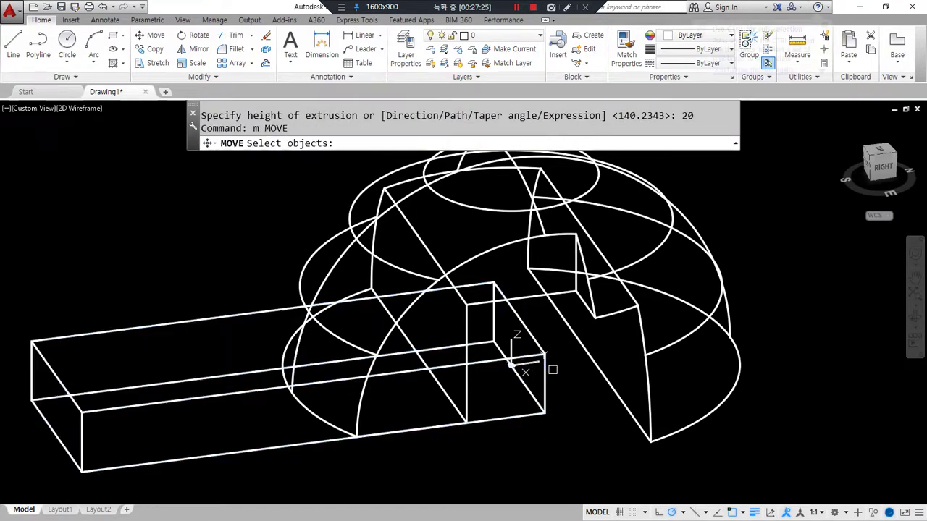
left_click(545, 366)
key("Return")
left_click(544, 355)
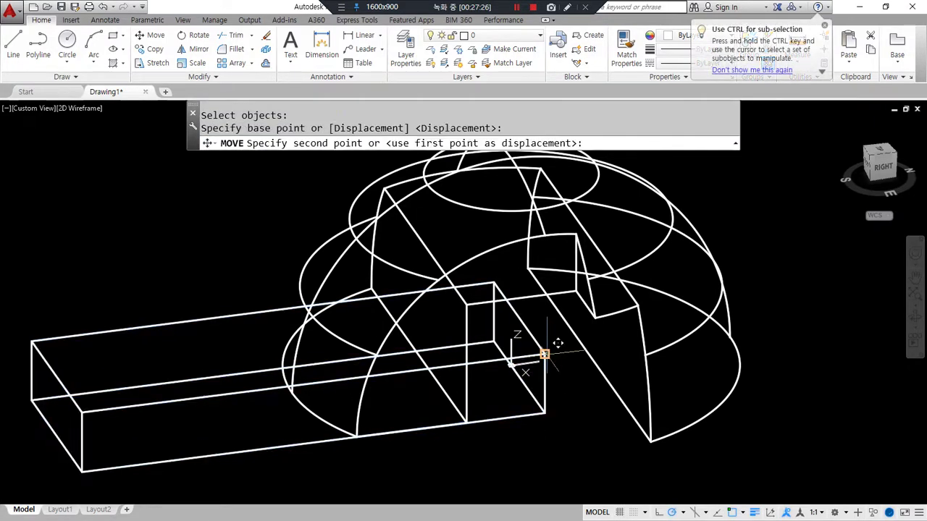
left_click(468, 305)
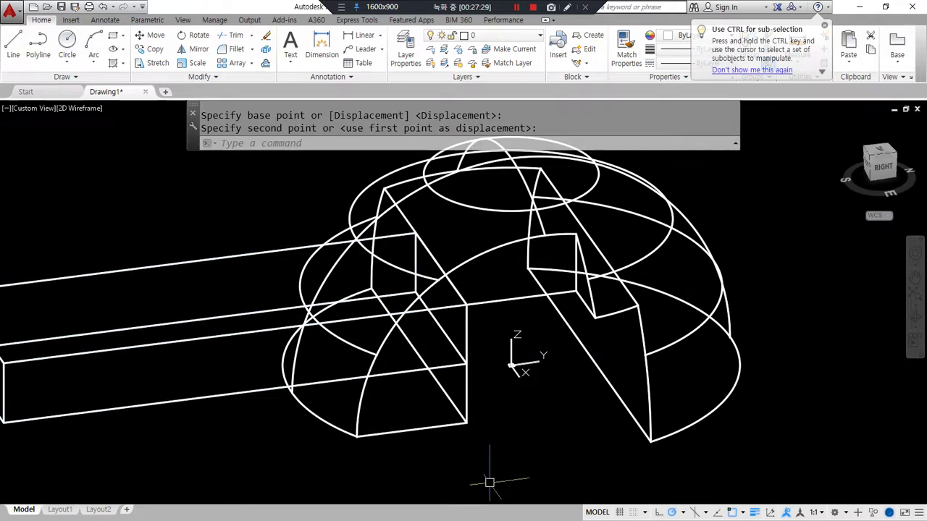
Step: Subtract the moved box from the hemisphere
type("su")
key("Return")
left_click(509, 302)
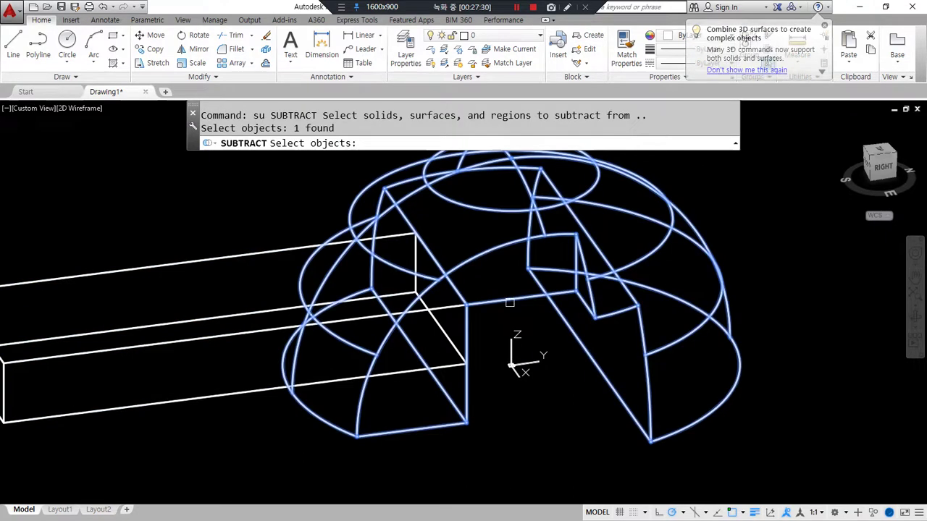
key("Return")
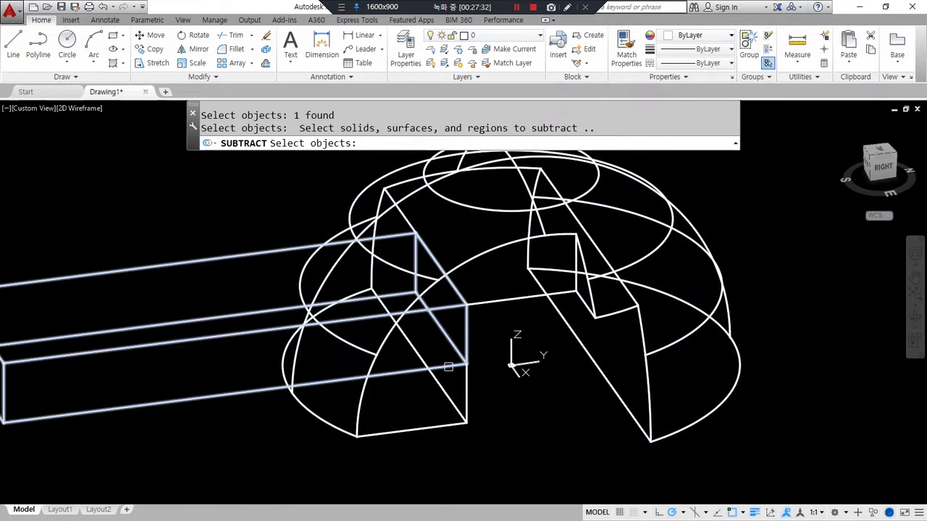
left_click(448, 368)
key("Return")
Step: Show the model in the Conceptual visual style and inspect the new side cutout from the front
type("sha")
key("Return")
type("c")
key("Return")
mouse_move(575, 425)
middle_mouse_down("shift")
mouse_move(369, 412)
mouse_move(242, 244)
mouse_move(319, 227)
mouse_move(427, 374)
mouse_move(437, 419)
middle_mouse_up("shift")
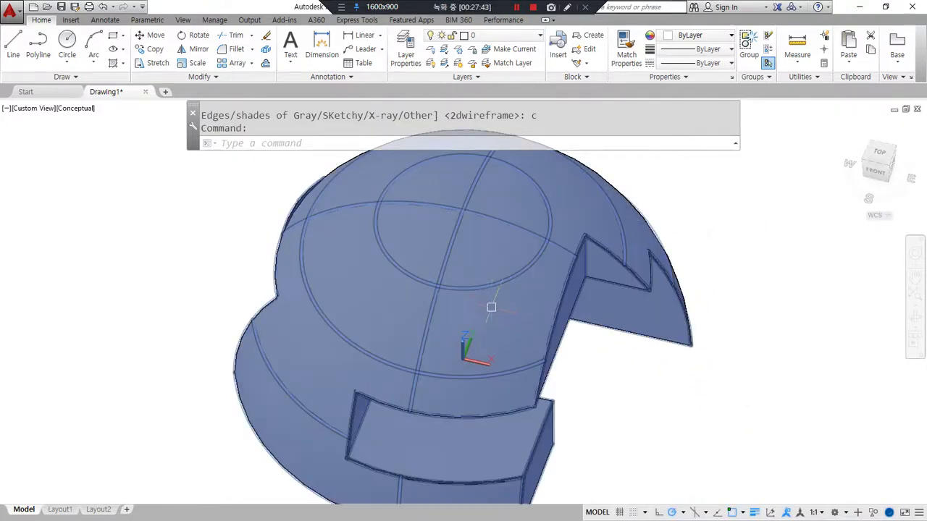
mouse_move(494, 292)
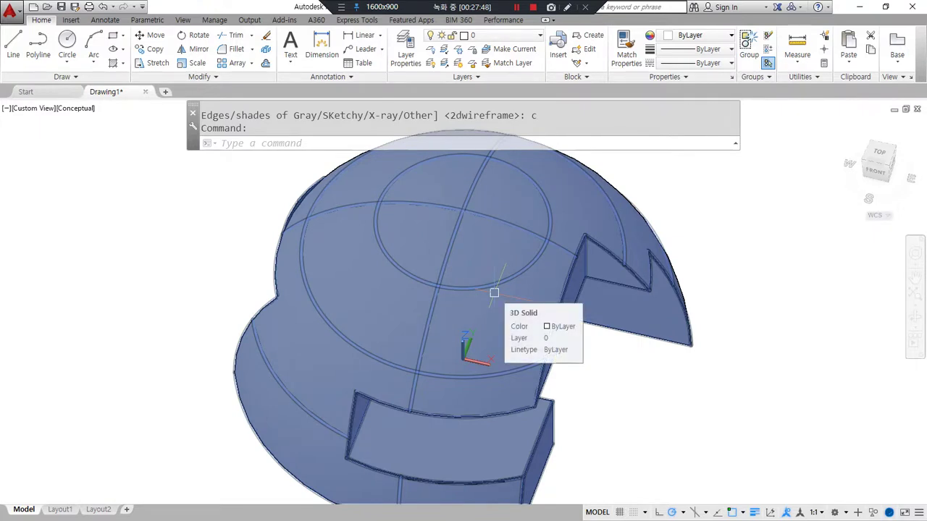
Step: Return the model to the 2D Wireframe visual style and set the SE Isometric view
type("SHA")
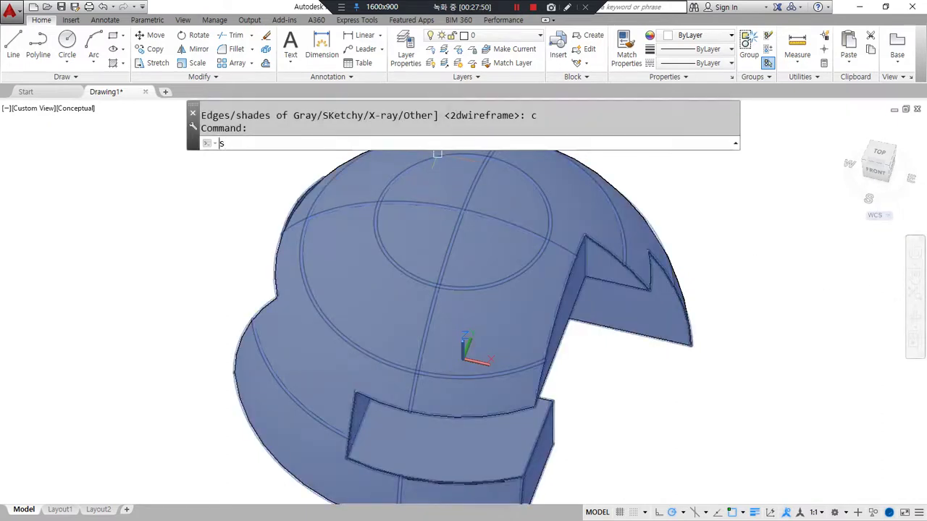
key("Return")
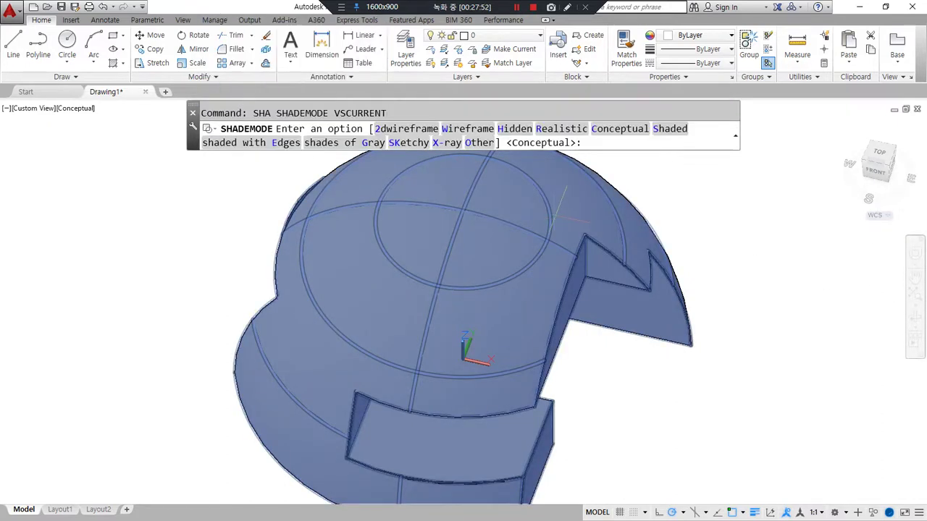
left_click(420, 136)
middle_click_drag(441, 380, 402, 364, "shift")
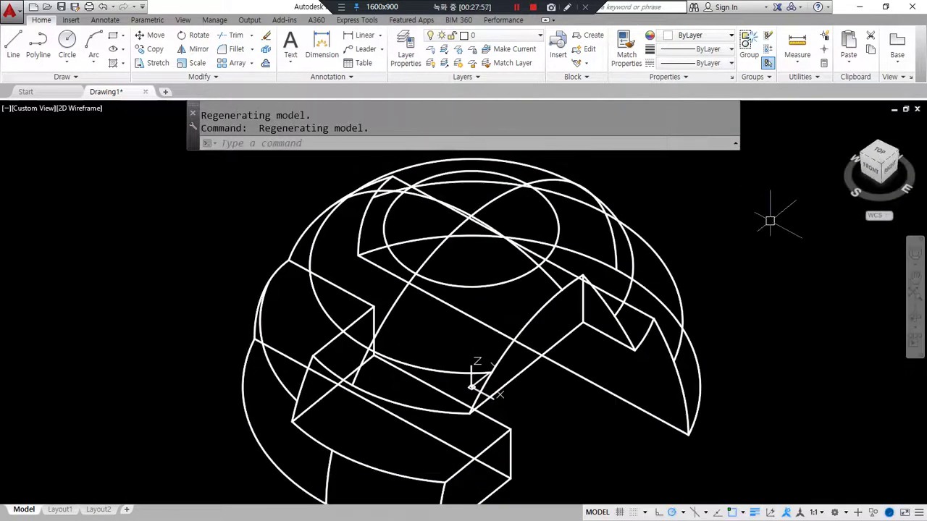
left_click(879, 165)
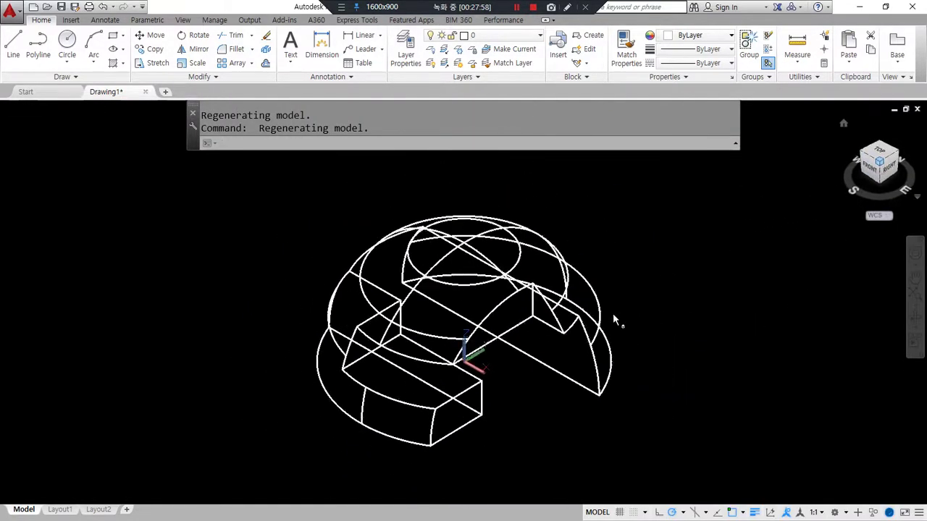
Step: Preview the hemisphere in the Hidden, Realistic, Conceptual and Shaded visual styles
type("sha")
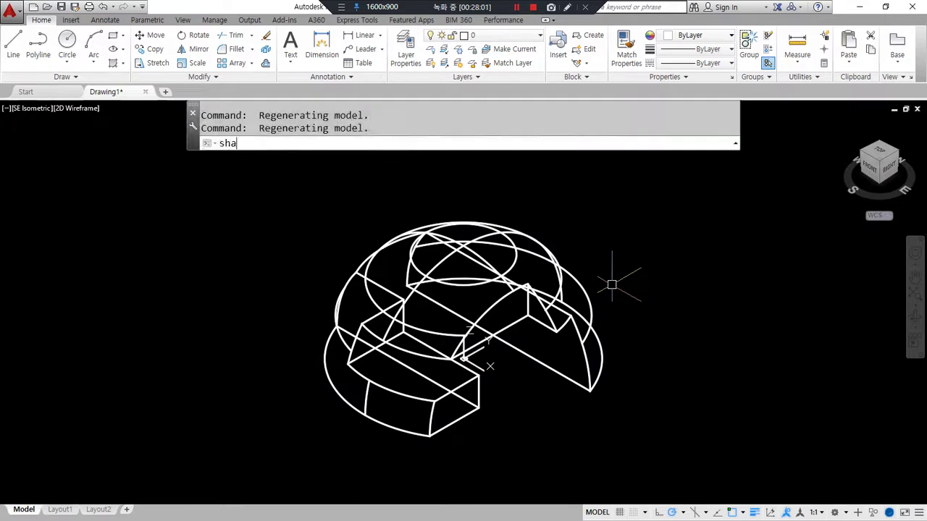
key("Return")
left_click(513, 130)
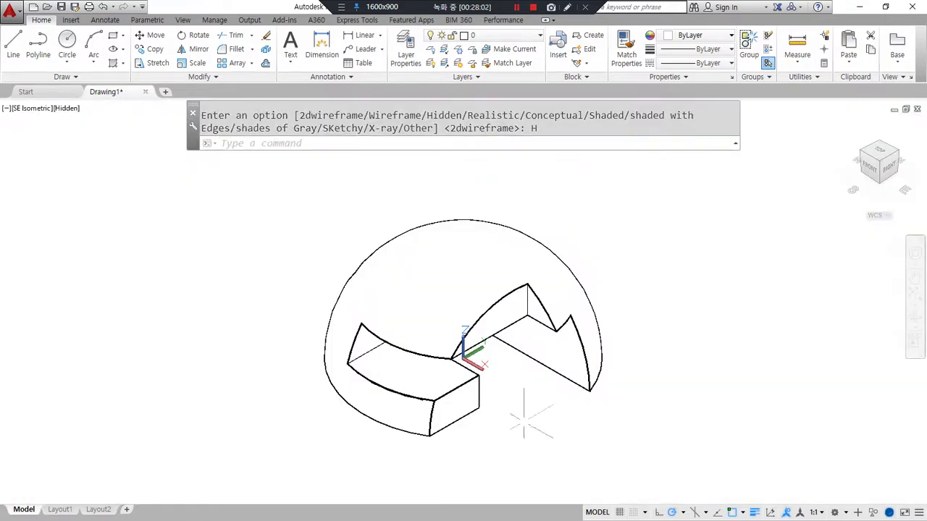
key("Return")
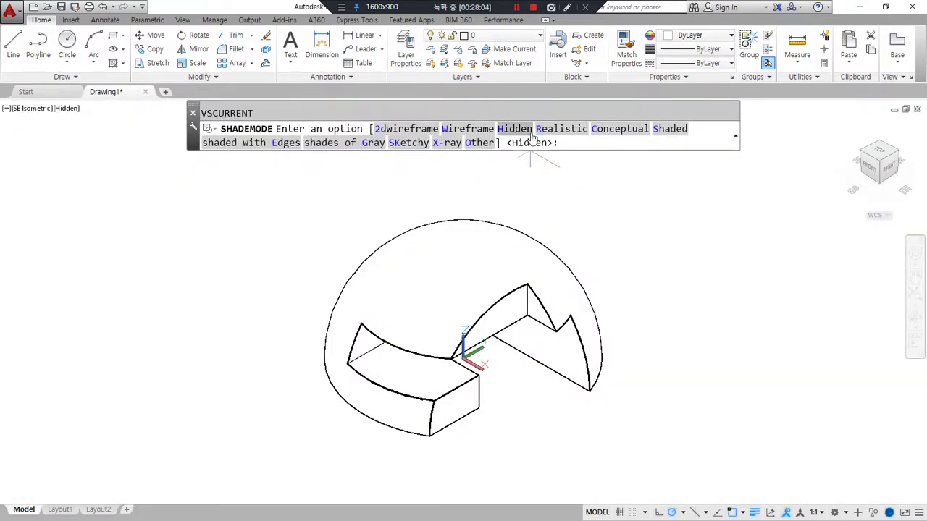
left_click(556, 129)
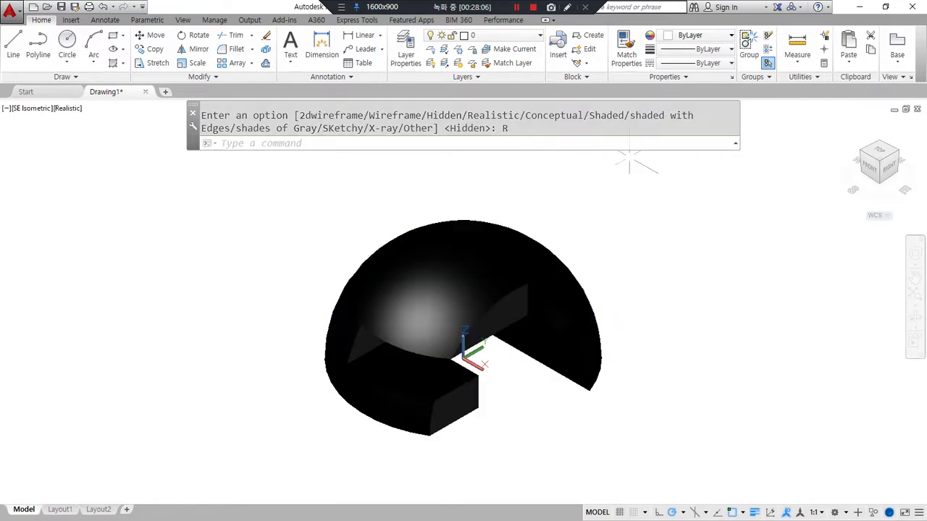
key("Return")
left_click(576, 129)
key("Return")
left_click(671, 131)
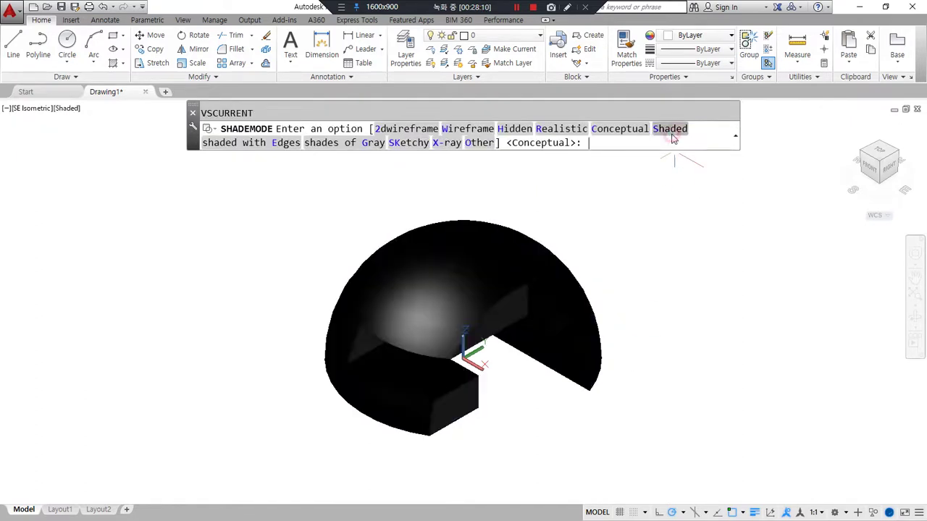
Step: Compare the hemisphere in the Shades of Gray, Sketchy and X-Ray visual styles, ending in 2D Wireframe
key("Return")
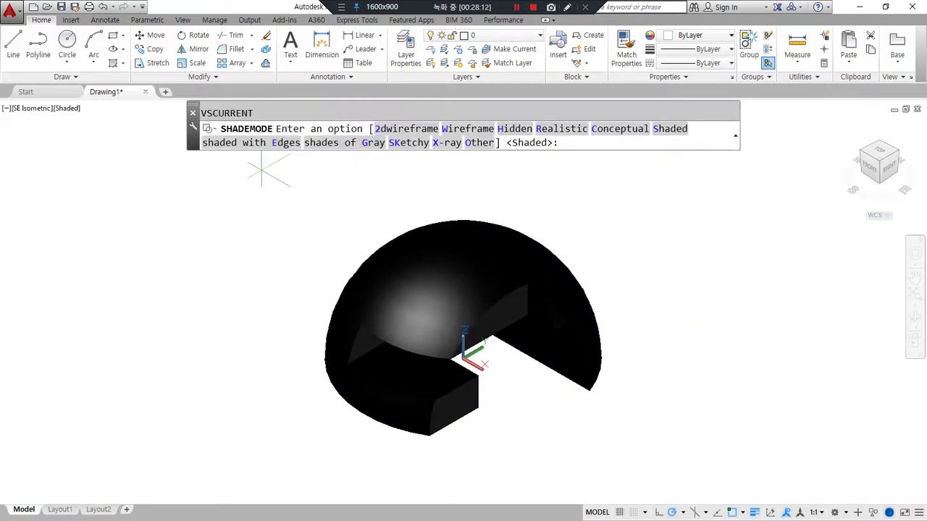
left_click(329, 143)
key("Return")
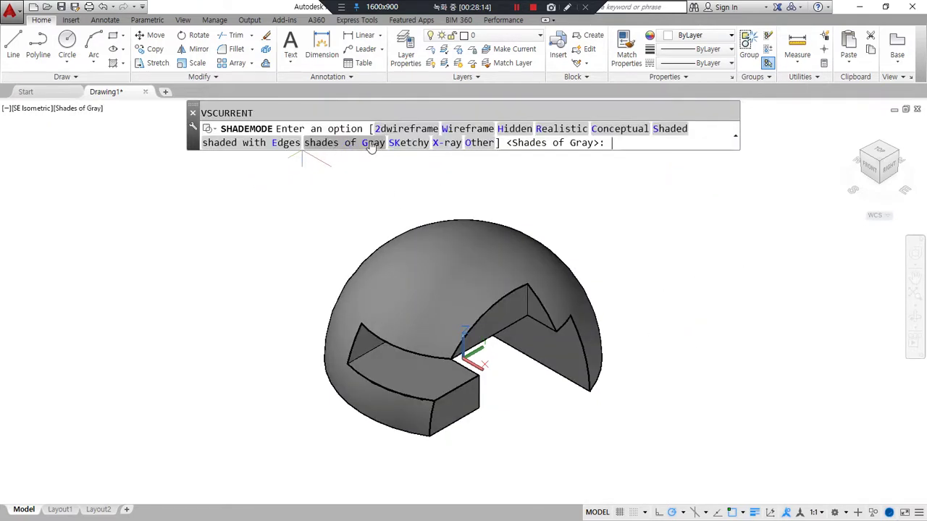
left_click(410, 143)
key("Return")
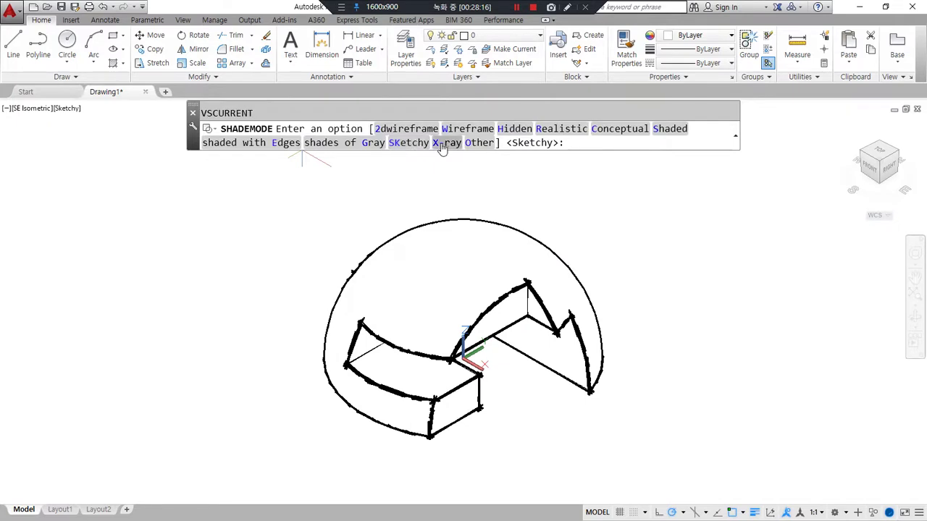
left_click(443, 143)
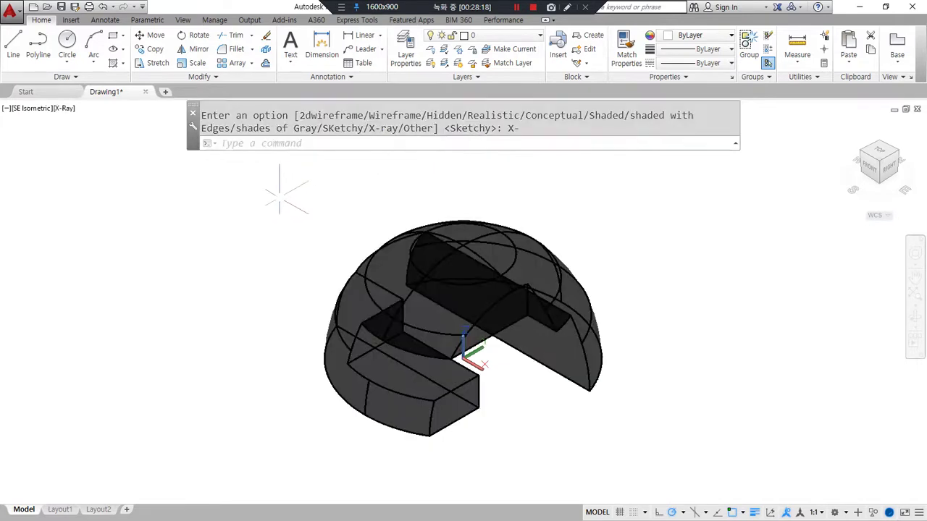
key("Return")
left_click(315, 148)
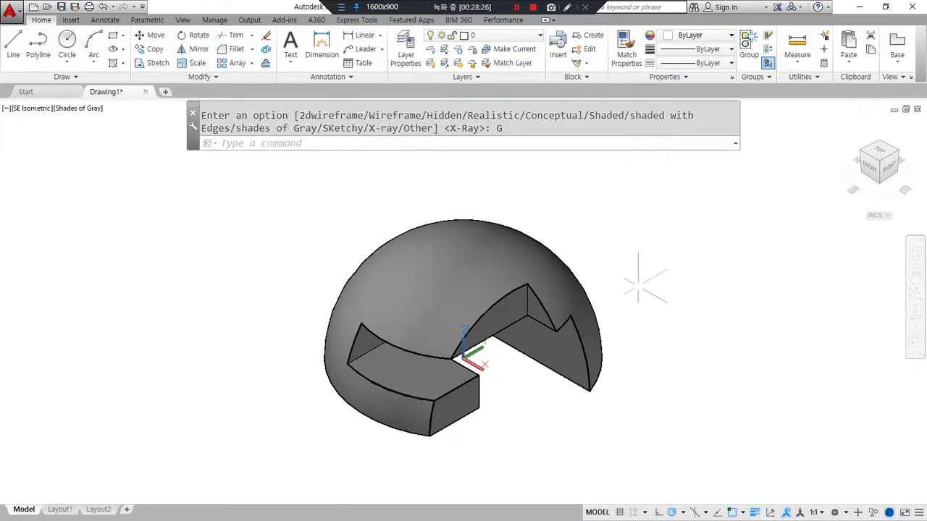
key("Return")
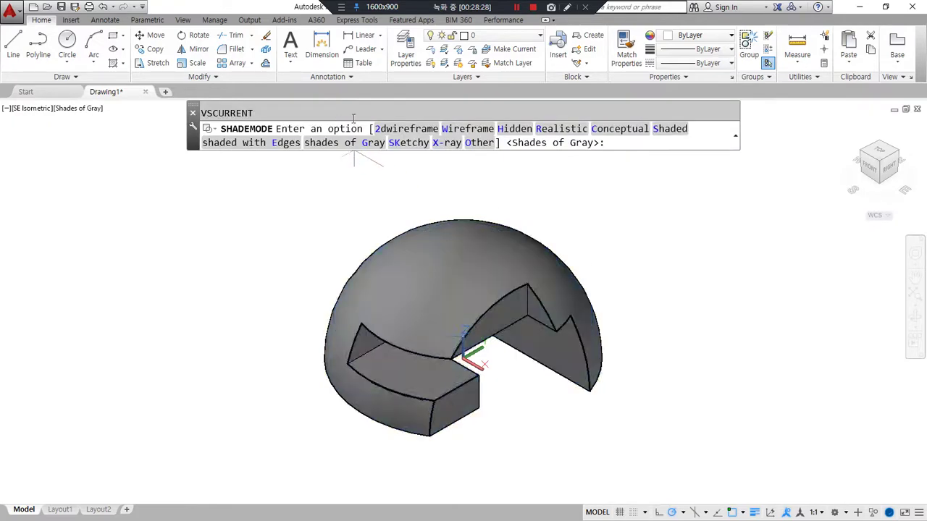
left_click(428, 130)
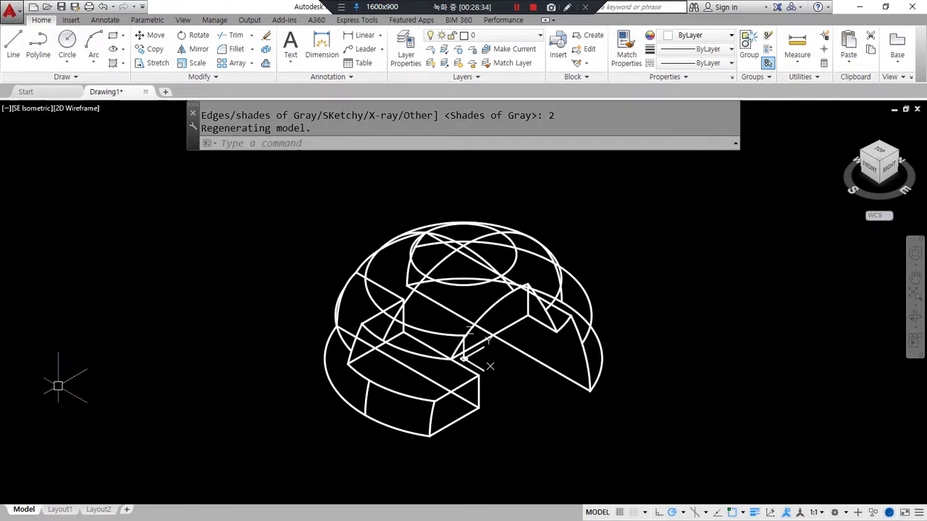
Step: Modify Layout1's page setup to use the Adobe PDF plotter and the monochrome.ctb plot style table
right_click(58, 511)
left_click(62, 510)
scroll(568, 361, "down", 1)
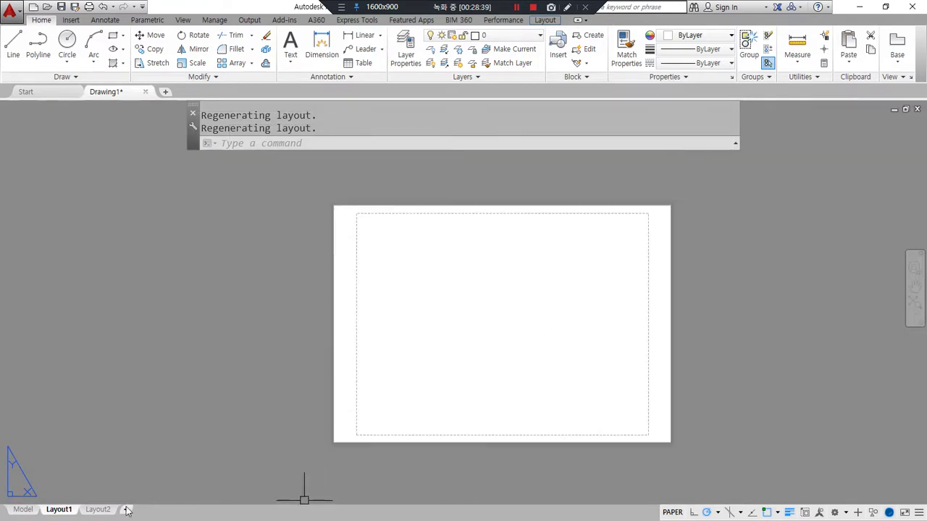
right_click(63, 511)
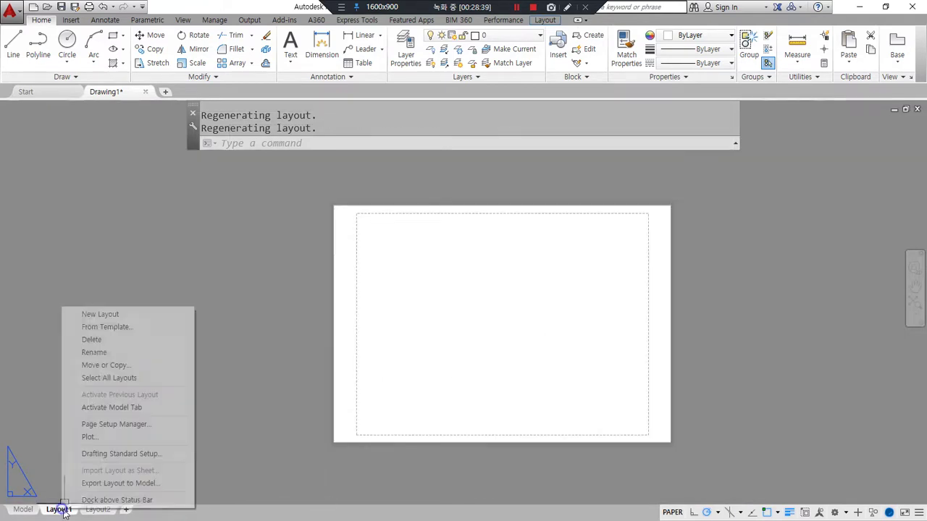
left_click(159, 428)
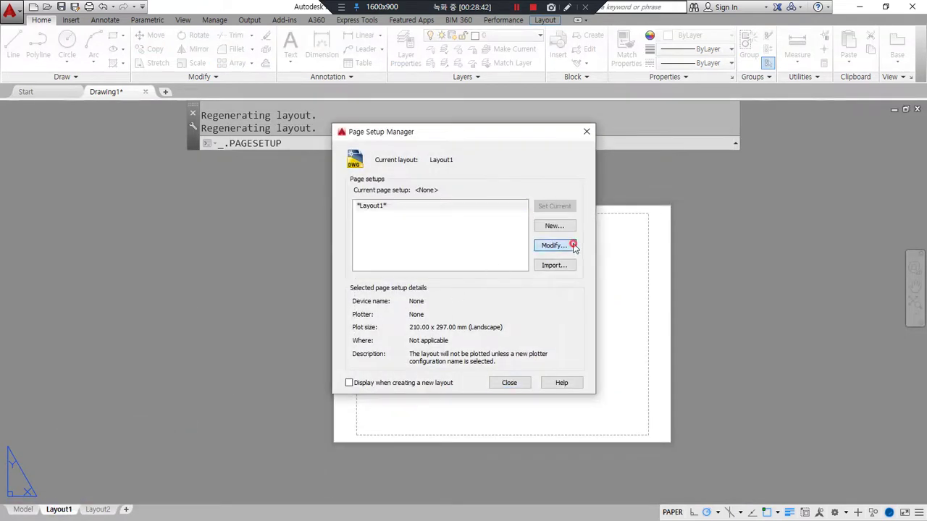
left_click(571, 246)
left_click(424, 181)
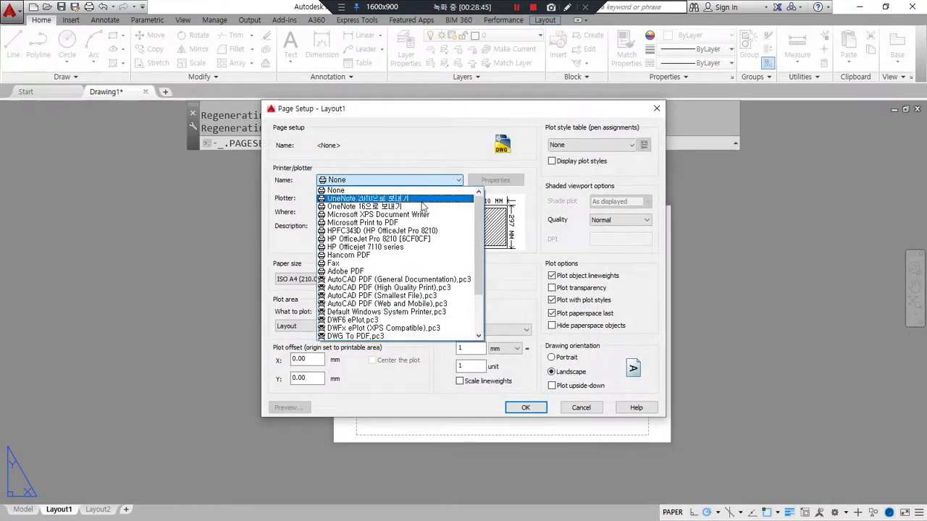
left_click(398, 269)
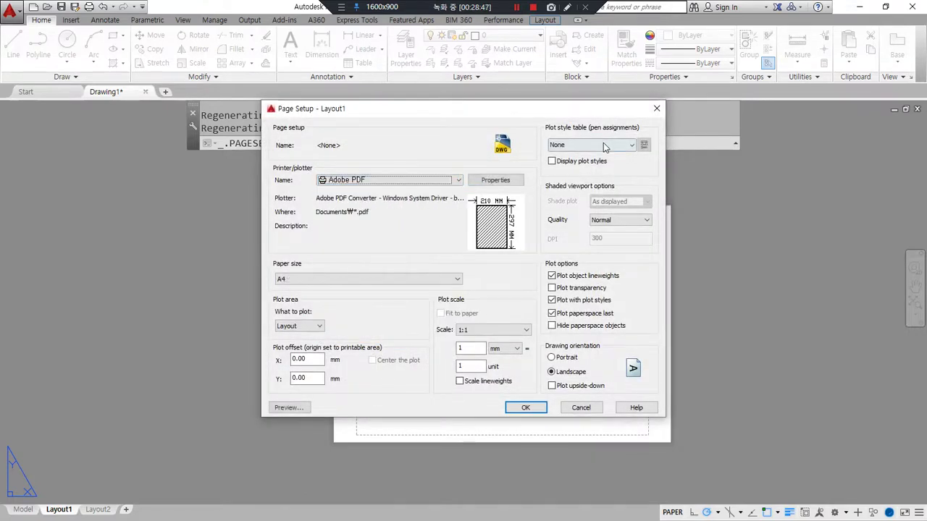
left_click(603, 144)
left_click(596, 227)
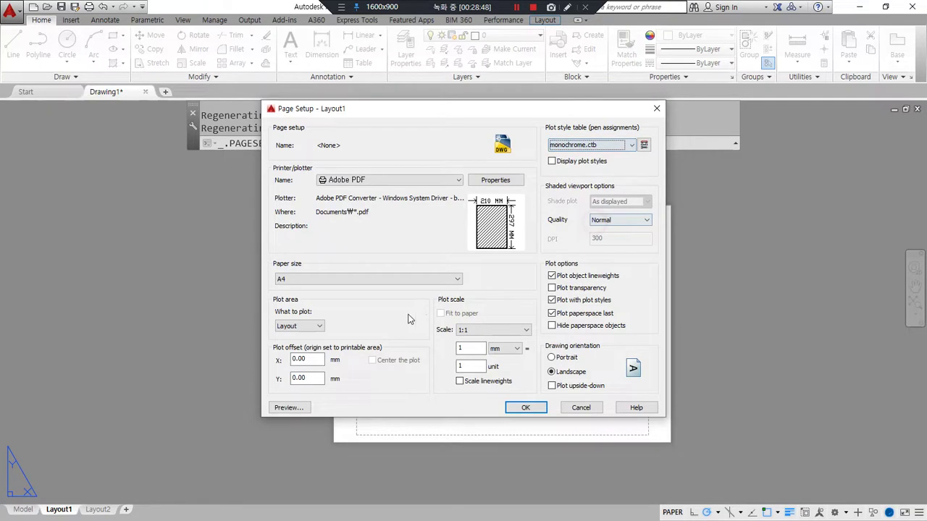
left_click(525, 407)
left_click(510, 384)
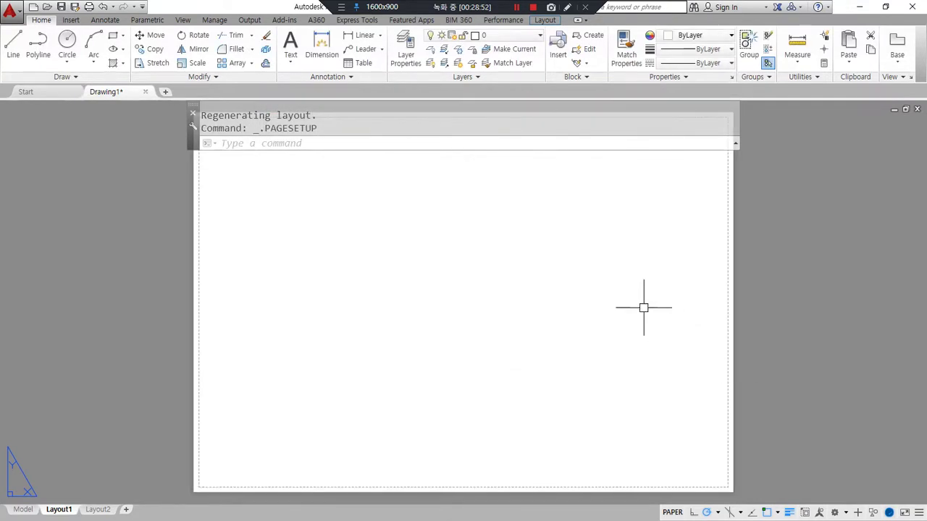
Step: Create a viewport on Layout1 that fits the printable area of the sheet
scroll(630, 301, "down", 2)
type("mv")
key("Return")
type("f")
key("Return")
Step: Draw a vertical line down the middle of the sheet, from the viewport's upper edge to its lower edge
type("l")
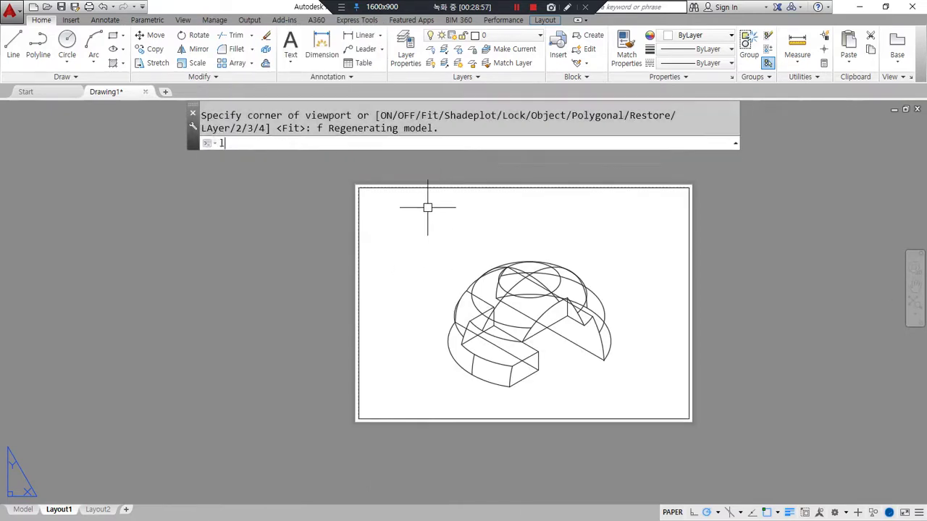
key("Return")
left_click(457, 294)
left_click(504, 419)
key("Return")
Step: Erase the sheet-sized viewport, keeping the vertical centre line
left_click(732, 197)
left_click(623, 288)
type("e")
key("Return")
Step: Draw a 297 by 210 rectangle in the empty area beside the sheet
middle_click_drag(614, 294, 469, 298)
type("rec")
key("Return")
left_click(607, 407)
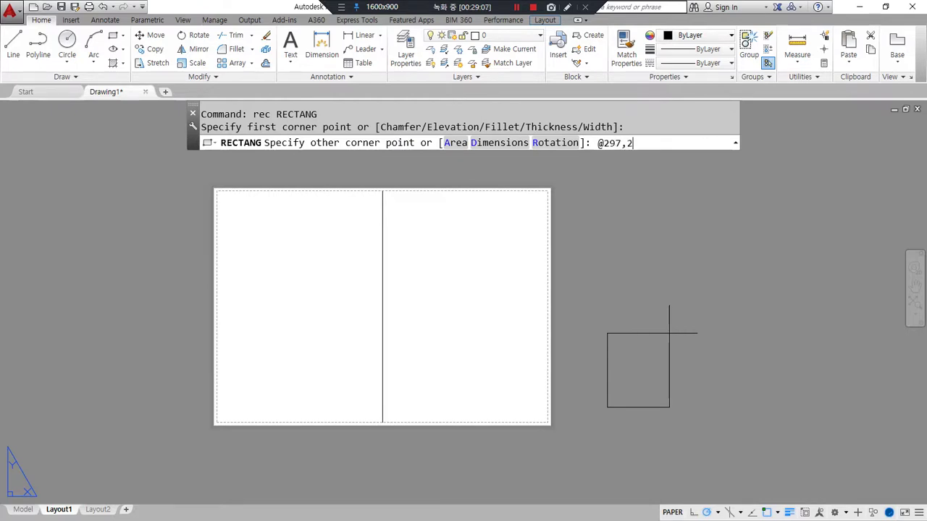
type("@297,210")
key("Return")
Step: Offset the 297 by 210 rectangle 10 inward to form the border frame
type("o")
key("Return")
type("10")
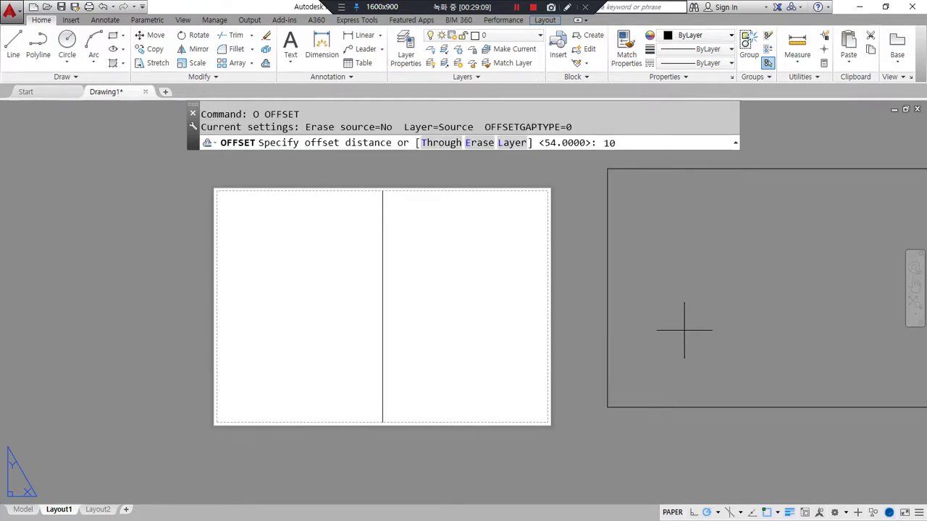
key("Return")
left_click(670, 168)
left_click(665, 211)
key("Return")
scroll(702, 244, "down", 2)
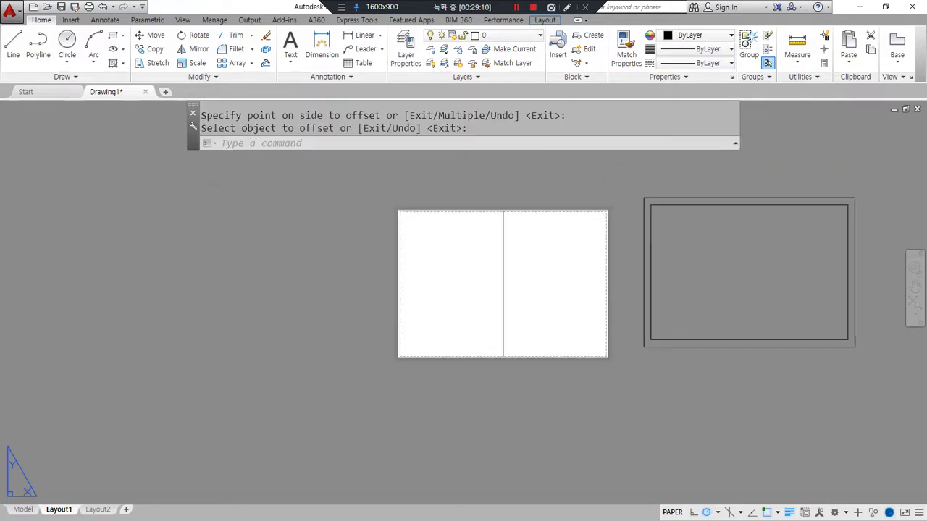
Step: Draw a horizontal helper line across the middle of the inner border frame, between its two vertical edges
middle_click_drag(688, 247, 577, 254)
type("l")
key("Return")
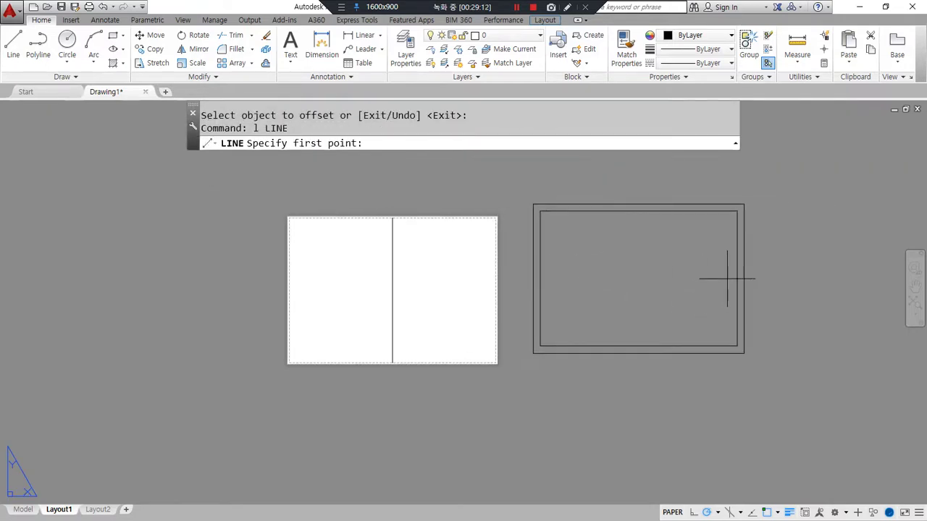
left_click(735, 280)
left_click(541, 280)
key("Return")
Step: Move both frame rectangles and their helper line from the line's midpoint to the midpoint of the sheet's vertical centre line
type("m")
key("Return")
left_click(697, 380)
left_click(686, 306)
key("Return")
left_click(639, 280)
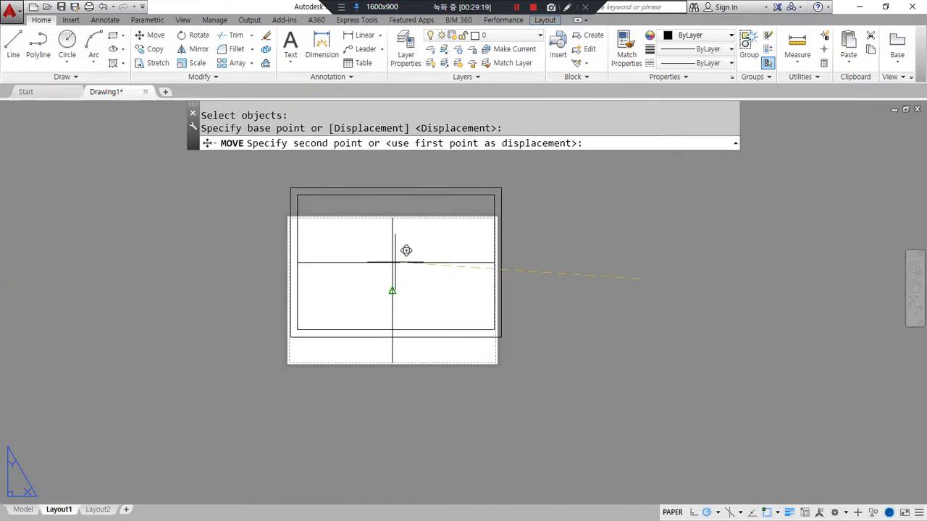
left_click(393, 290)
Step: Erase the vertical centre line and the horizontal helper line inside the frame
left_click(434, 310)
left_click(373, 269)
type("e")
key("Return")
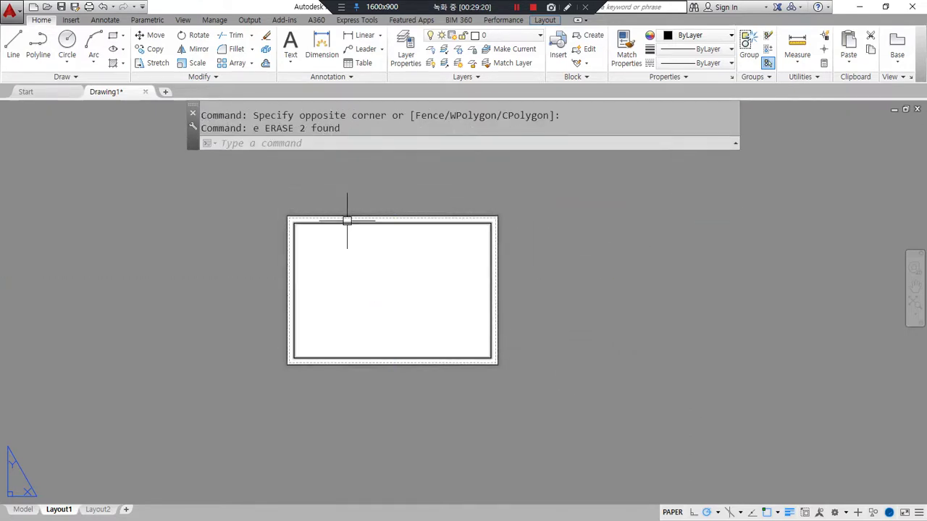
scroll(346, 213, "up", 2)
middle_click_drag(423, 318, 424, 313)
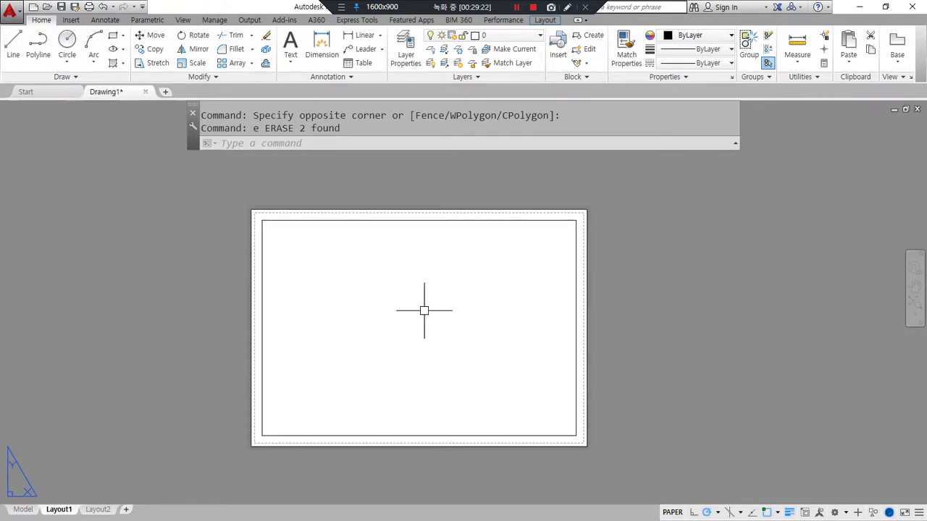
Step: Create four equal viewports with MVIEW, filling the inner border frame from corner to corner
type("mv")
key("Return")
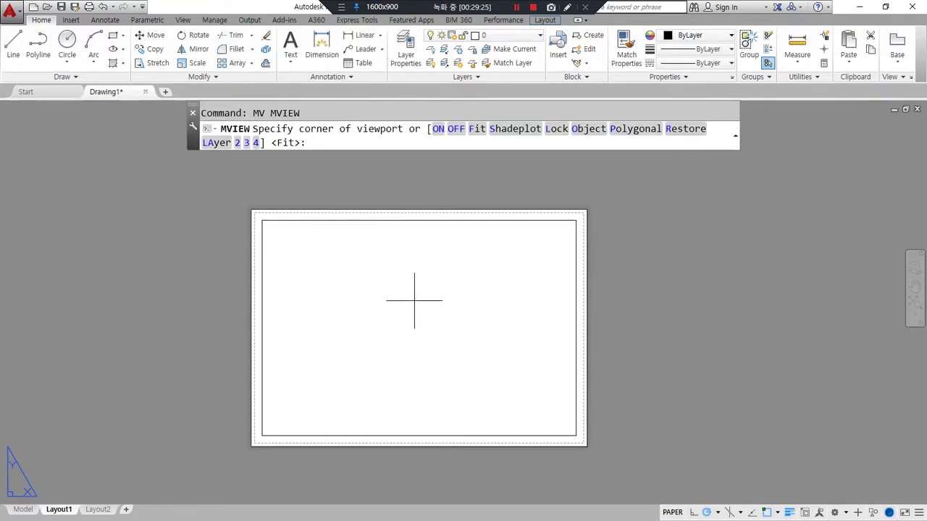
type("4")
key("Return")
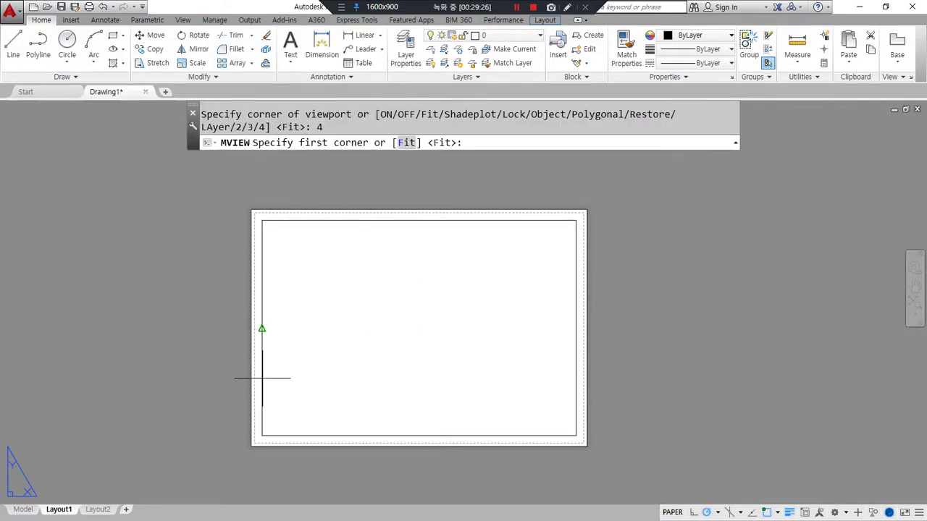
left_click(262, 436)
left_click(576, 219)
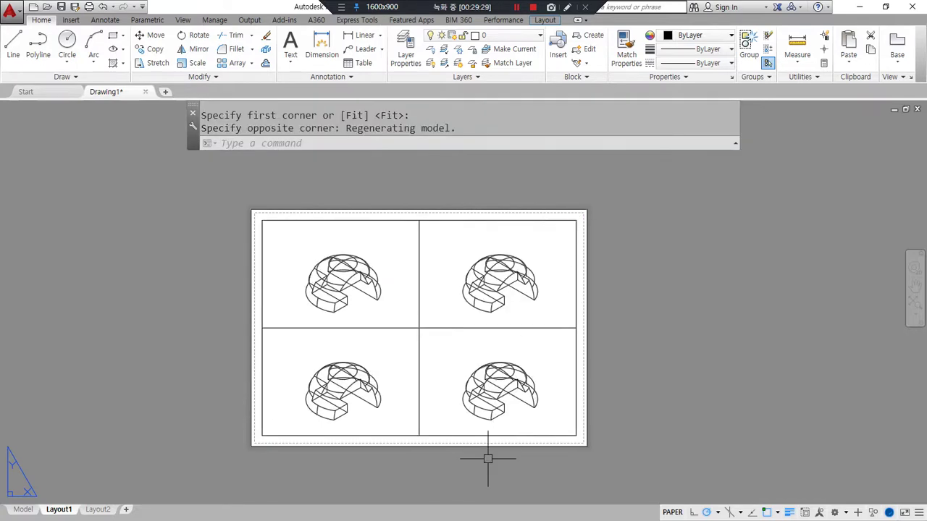
Step: Activate the upper-left viewport and set it to the preset Top view
double_click(353, 272)
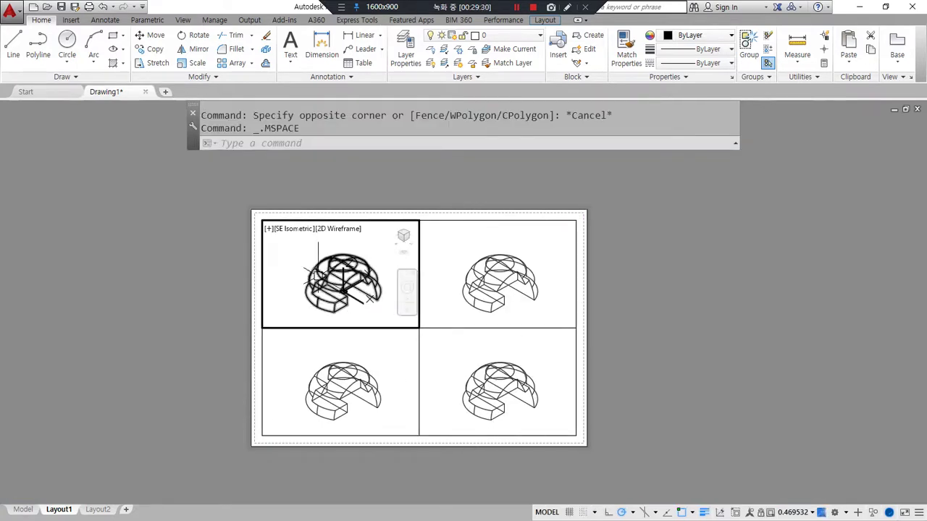
double_click(728, 281)
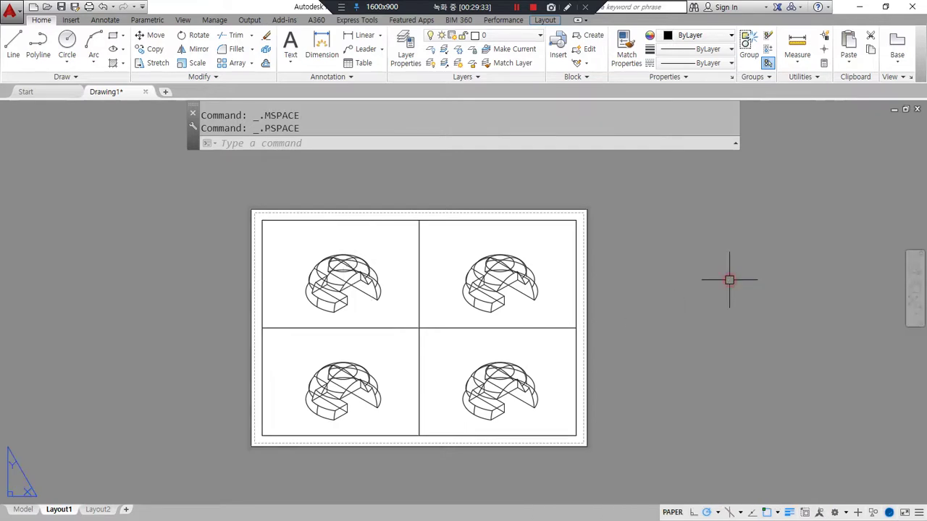
scroll(355, 289, "up", 2)
double_click(376, 272)
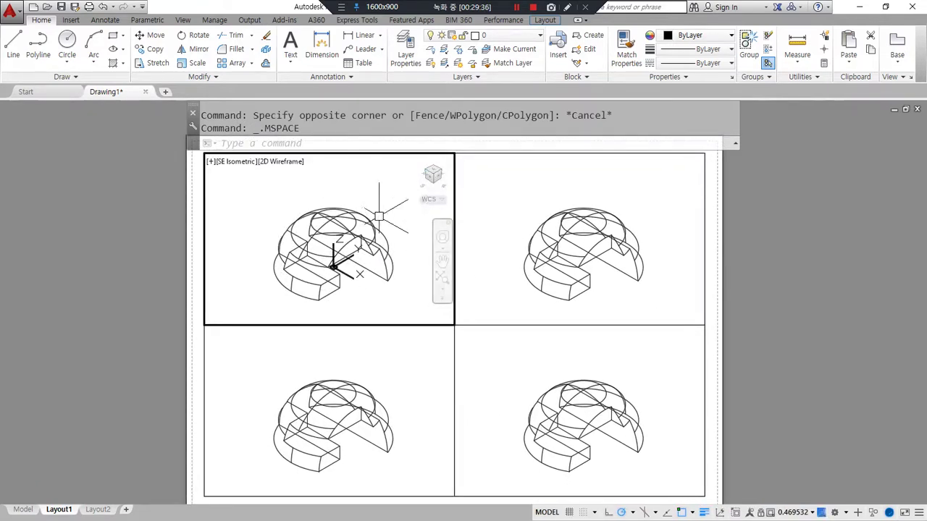
type("V")
key("Return")
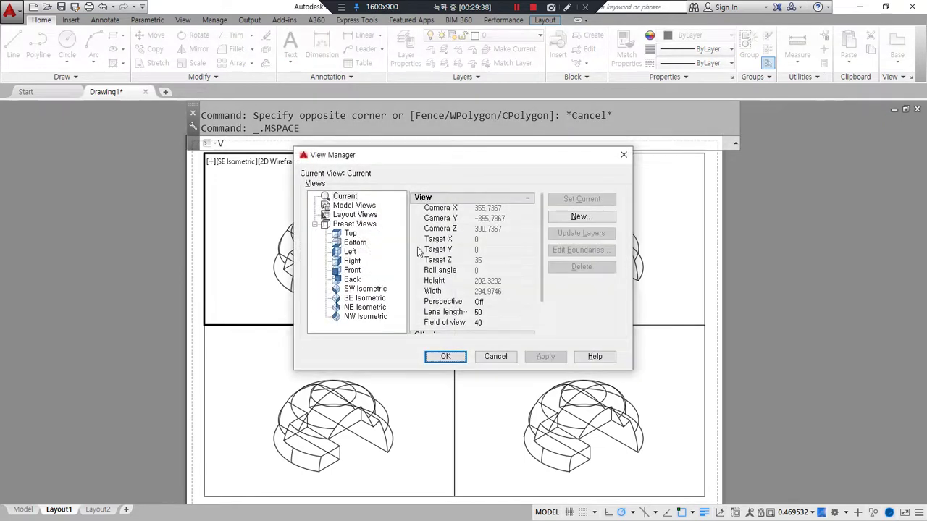
left_click(351, 234)
left_click(561, 202)
left_click(446, 355)
Step: Activate the lower-left viewport and set it to the preset Front view
left_click(391, 360)
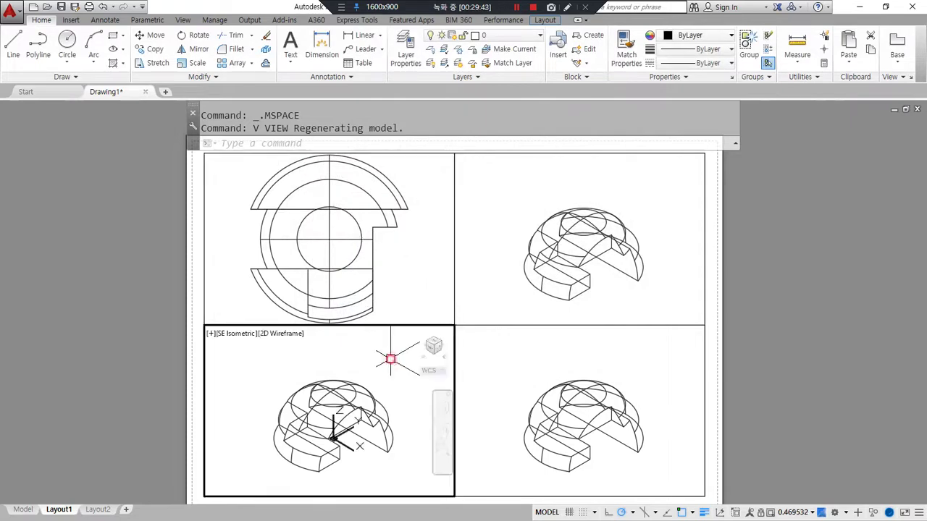
type("f")
key("Return")
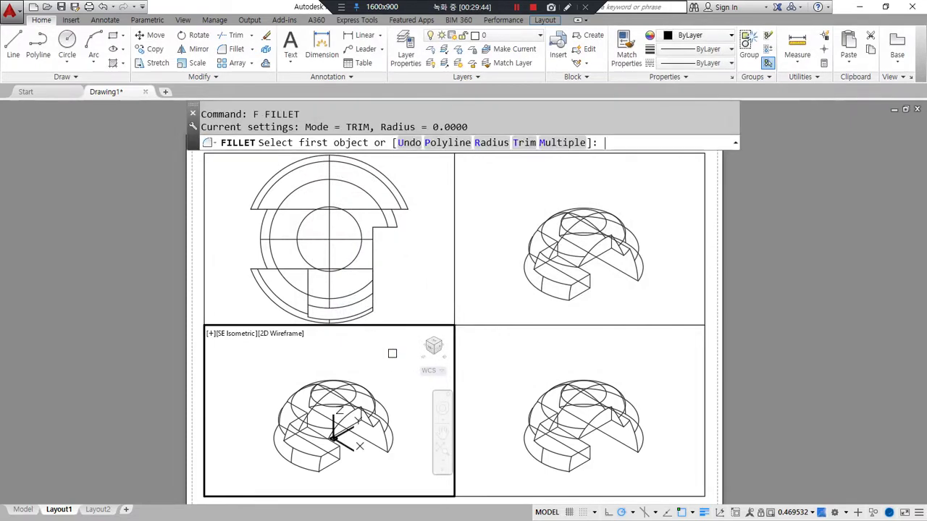
key("Escape")
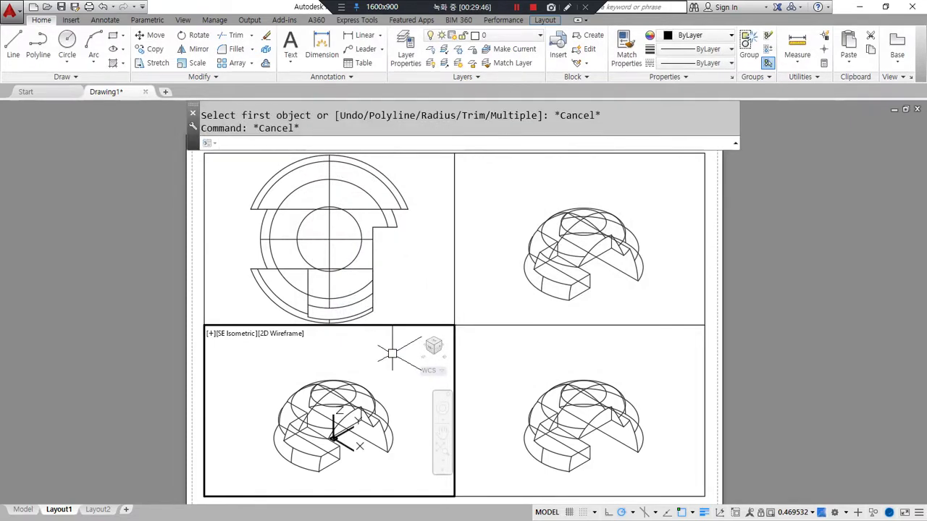
type("v")
key("Return")
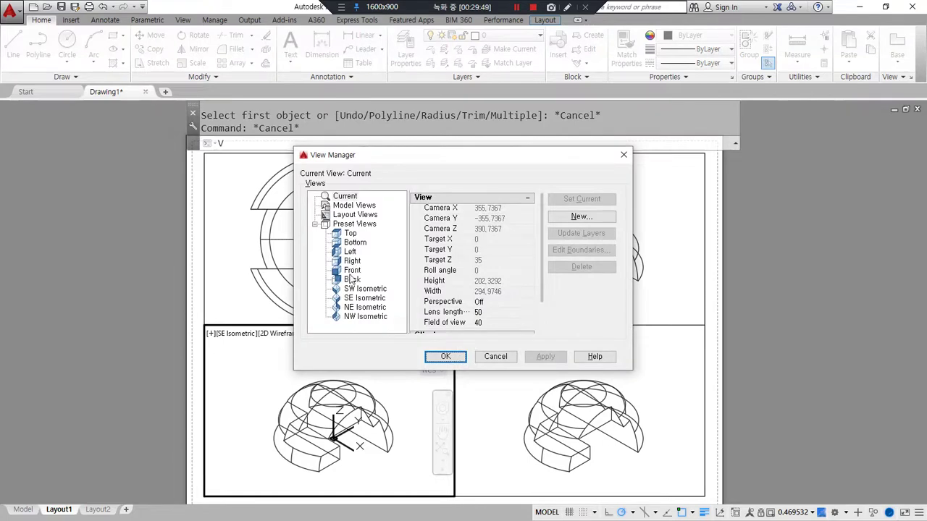
left_click(351, 279)
left_click(577, 200)
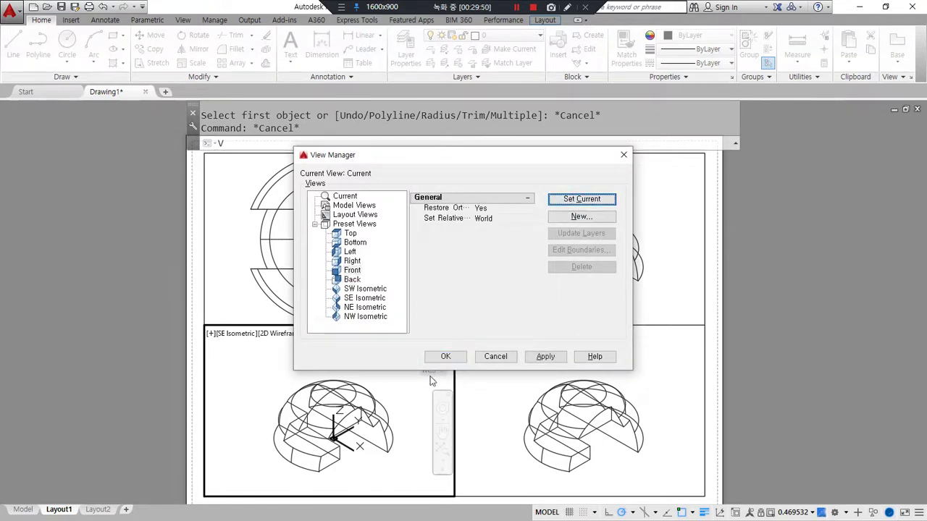
left_click(445, 357)
Step: Activate the lower-right viewport and set it to the preset Right view
left_click(463, 410)
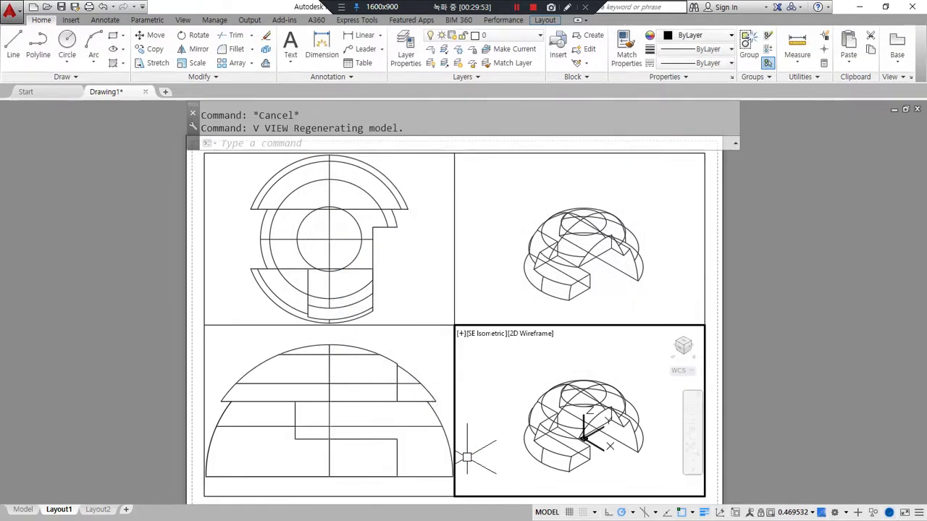
type("v")
key("Return")
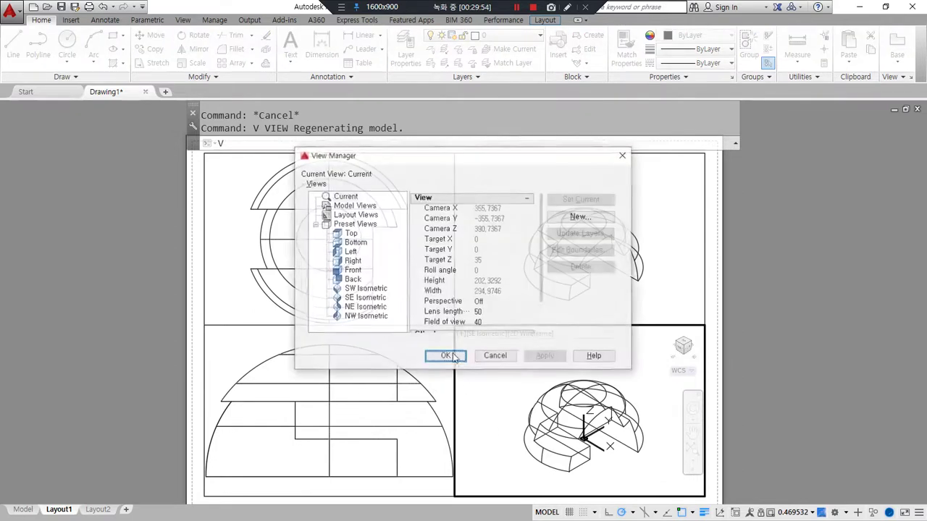
left_click(352, 262)
left_click(582, 200)
left_click(443, 357)
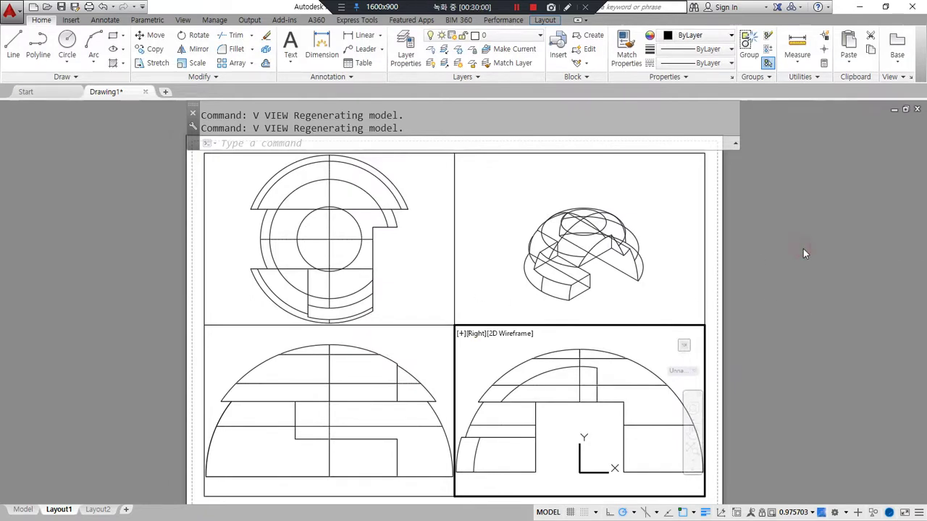
Step: Apply the Hidden visual style to the Top view viewport
left_click(434, 286)
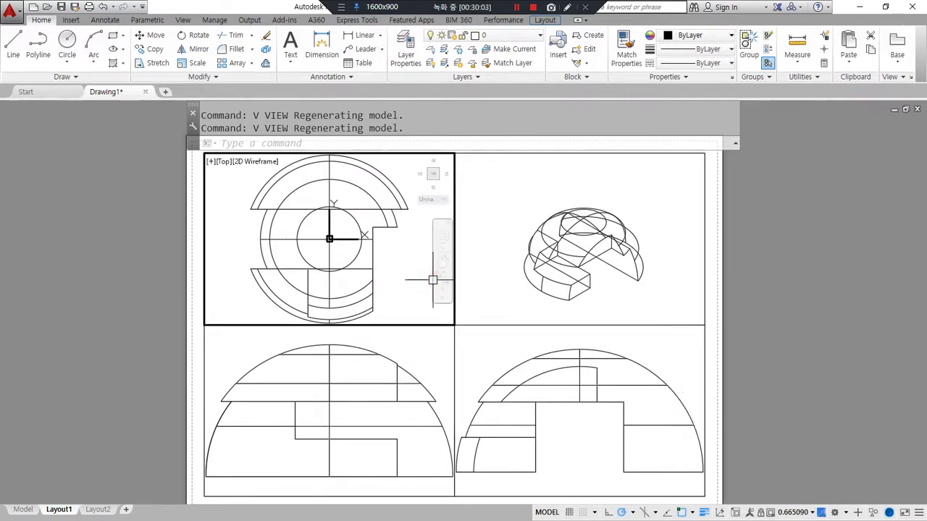
type("sha")
key("Return")
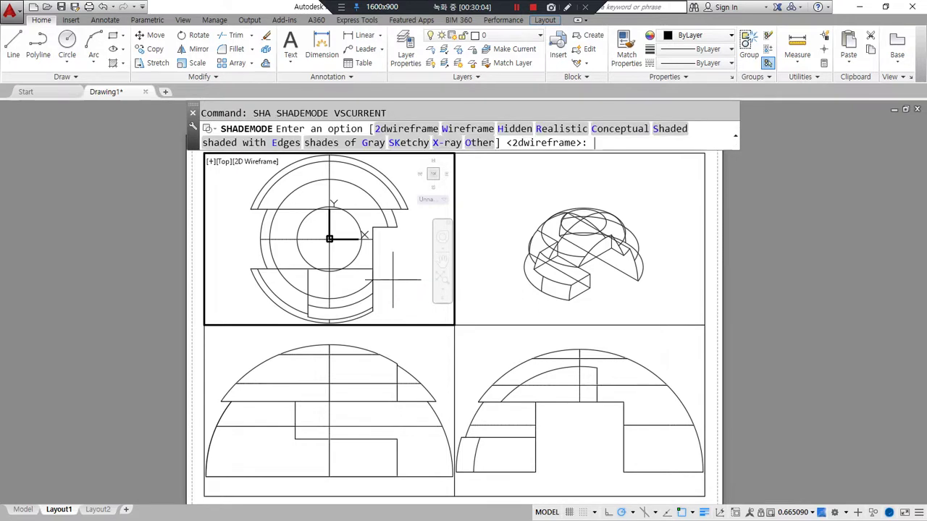
type("H")
key("Return")
Step: Apply the Hidden visual style to the Front view and Right view viewports
left_click(425, 353)
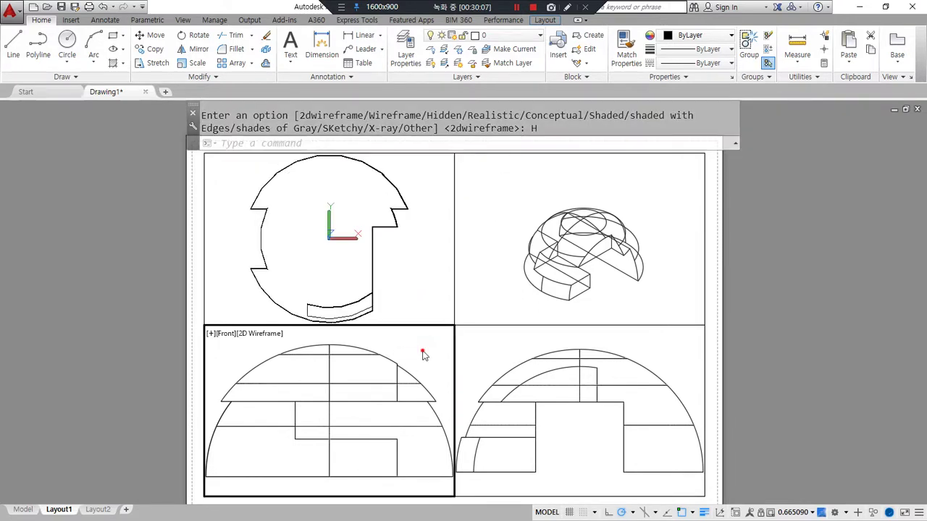
key("Return")
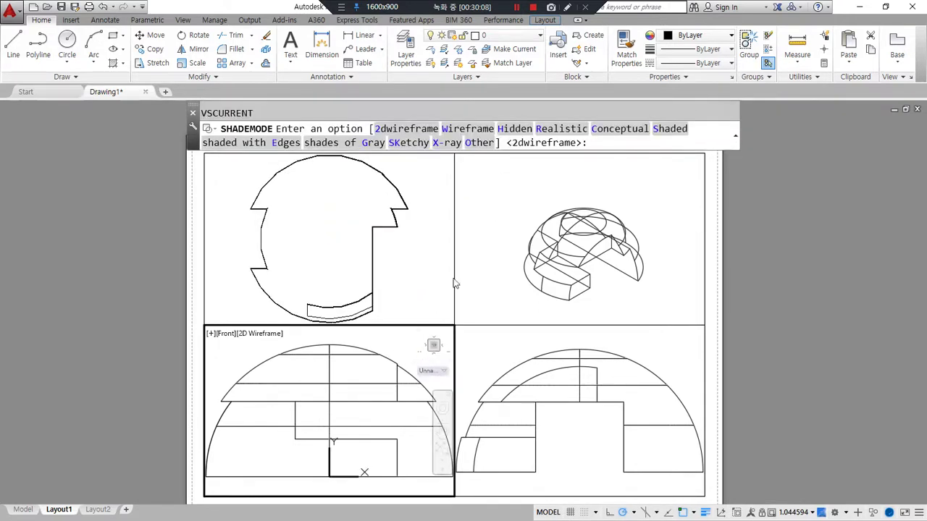
left_click(514, 129)
left_click(487, 344)
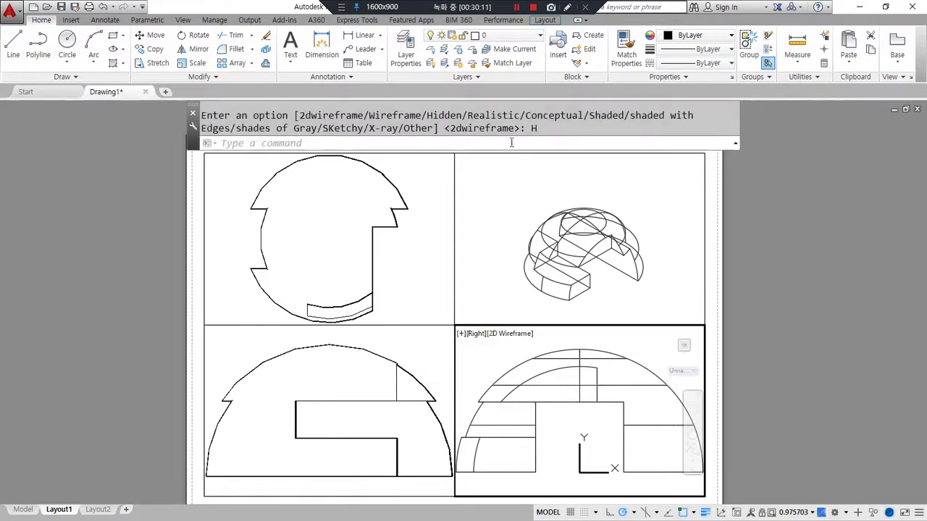
key("Return")
type("H")
key("Return")
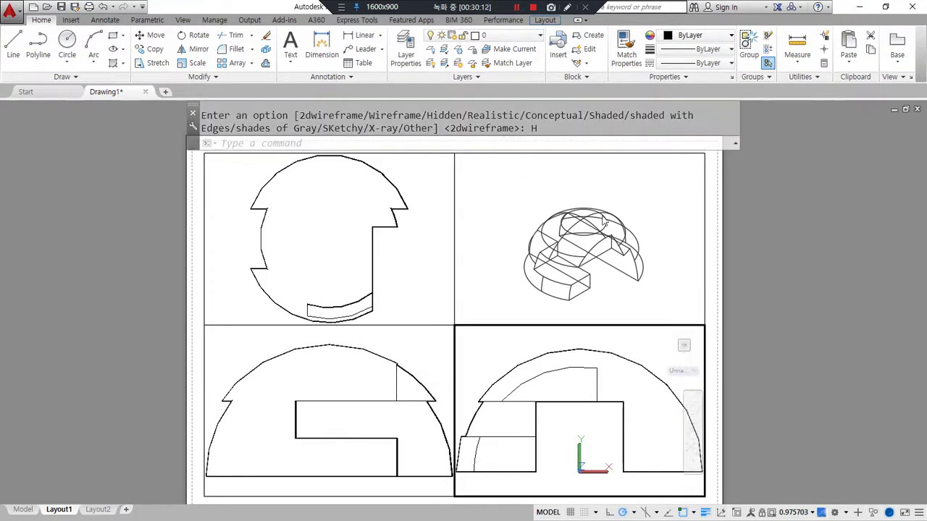
Step: Apply the Hidden visual style to the SE Isometric viewport
left_click(654, 225)
key("Return")
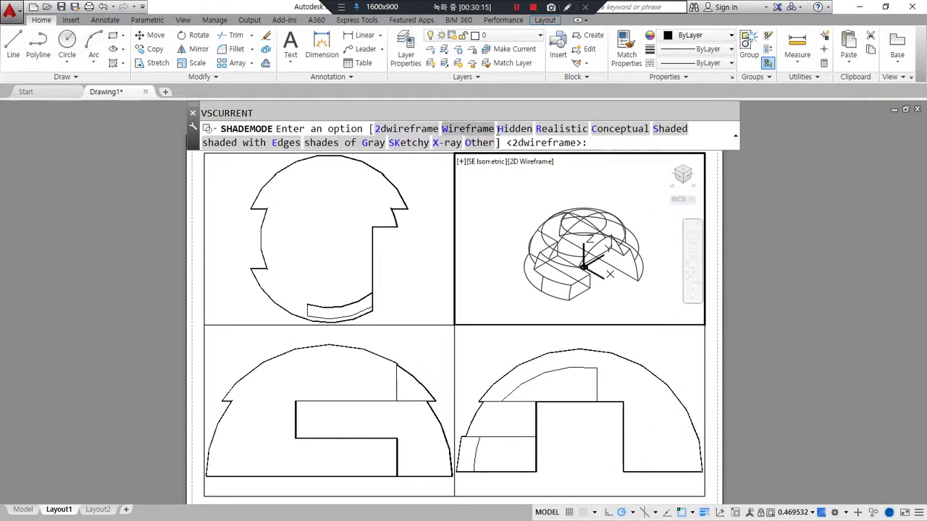
left_click(505, 129)
Step: Zoom the isometric viewport to the model's extents, enlarge and centre the hemisphere in it, and return to paper space
type("z")
key("Return")
type("a")
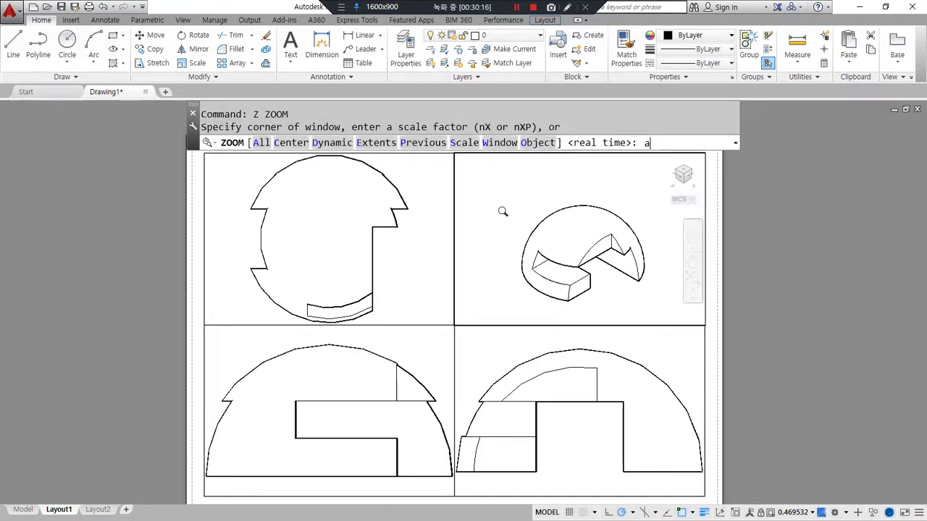
key("BackSpace")
type("e")
key("Return")
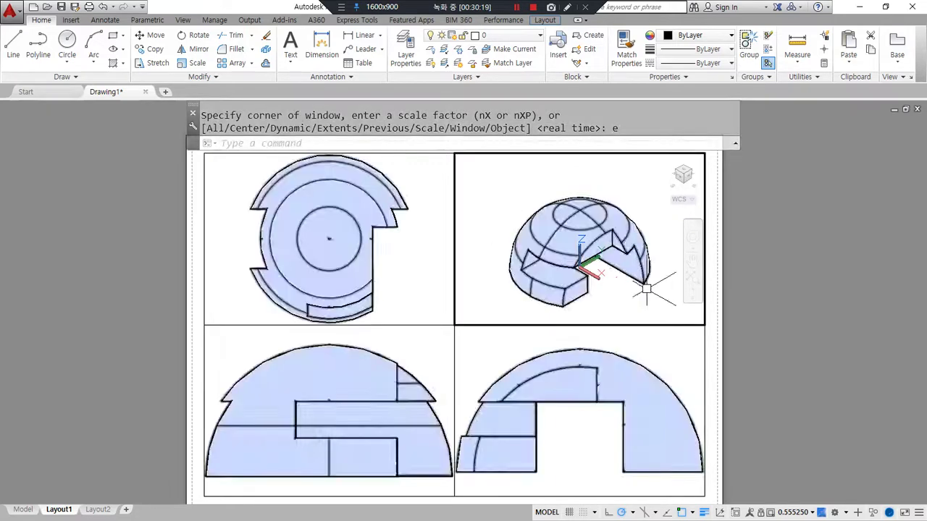
middle_click_drag(554, 269, 553, 270)
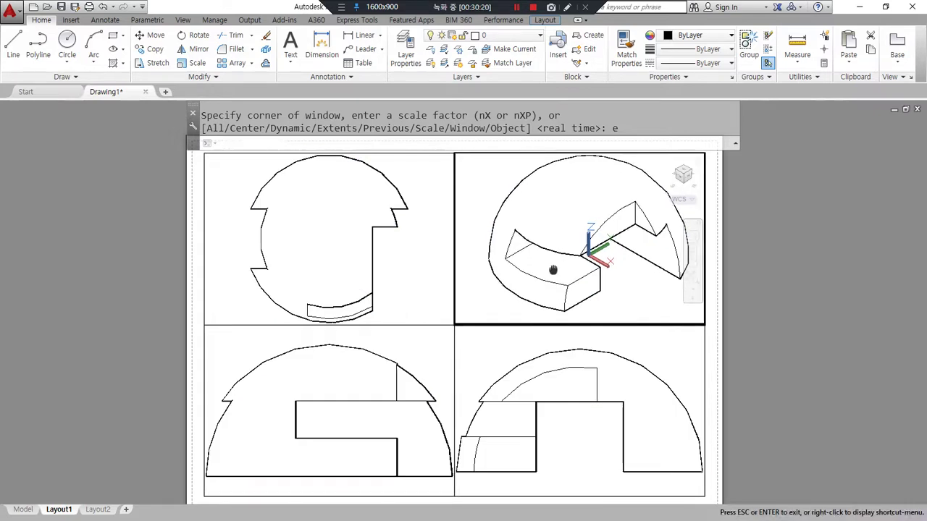
key("Escape")
double_click(806, 323)
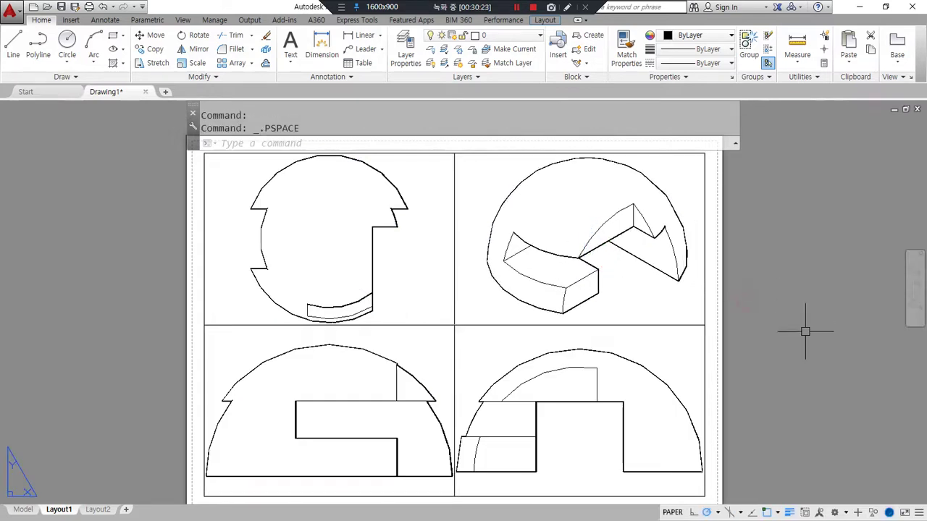
left_click_drag(394, 252, 406, 271)
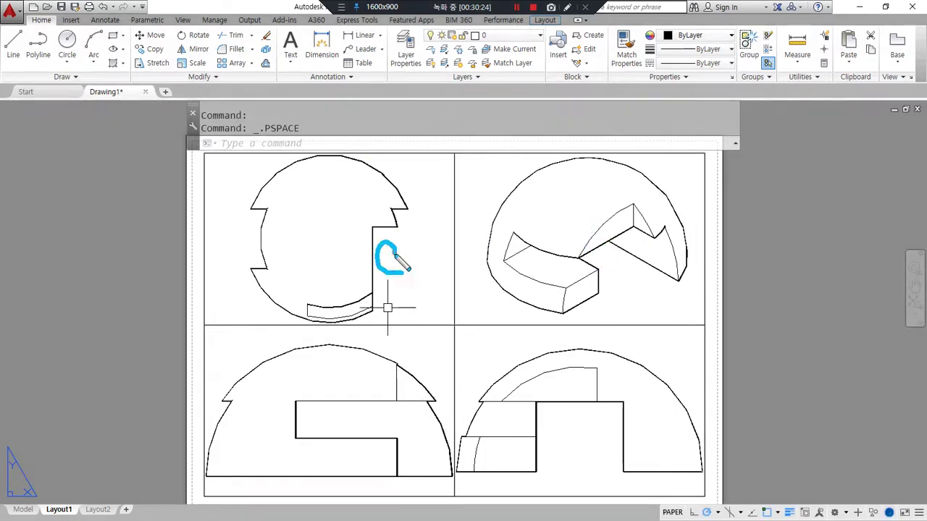
left_click_drag(366, 384, 377, 405)
left_click_drag(580, 426, 609, 447)
key("Escape")
key("Escape")
Step: Use MVSETUP to scale the Top, Front and Right view viewports uniformly to 1 paper unit per 2 model units
type("MVSETUP")
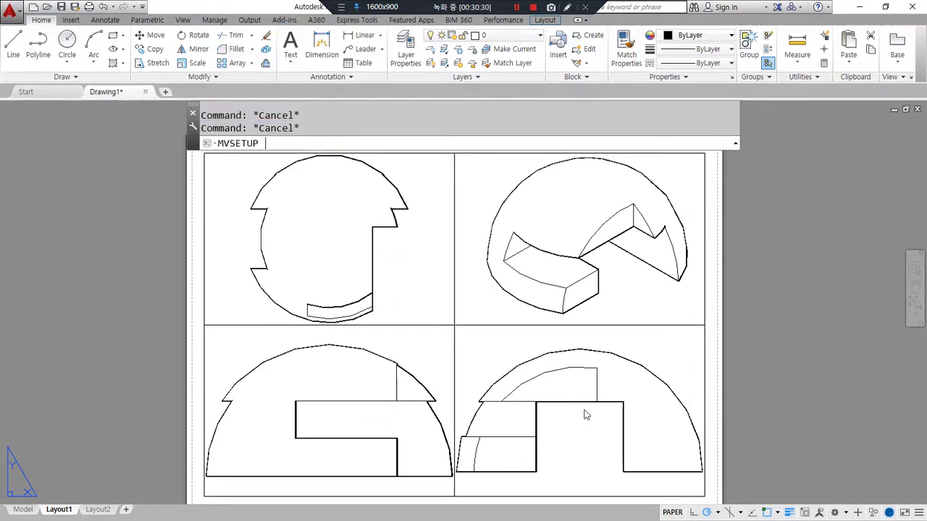
key("Return")
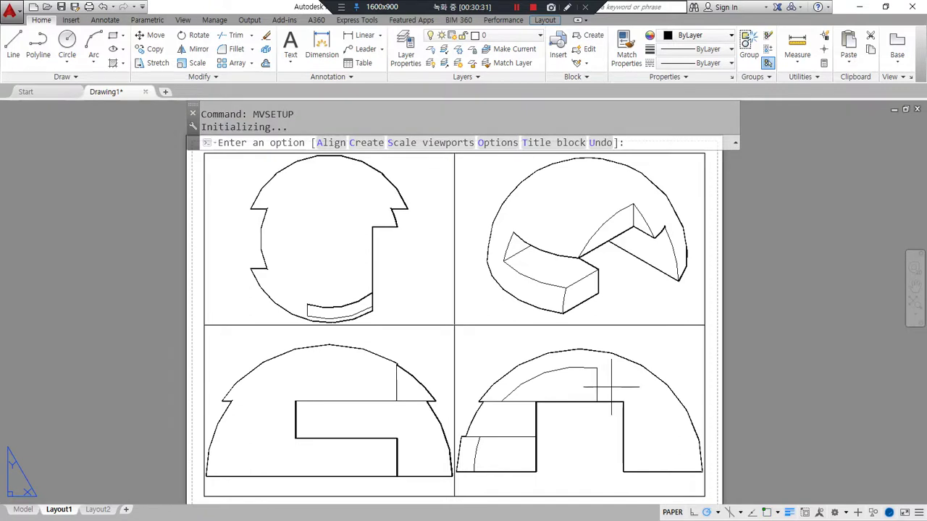
left_click(416, 144)
left_click_drag(480, 384, 415, 290)
key("Return")
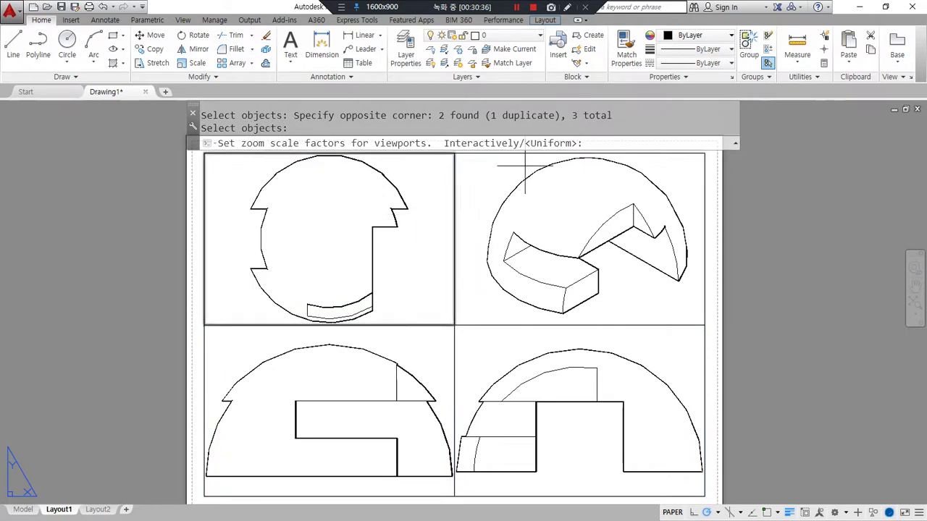
key("Return")
key("Return")
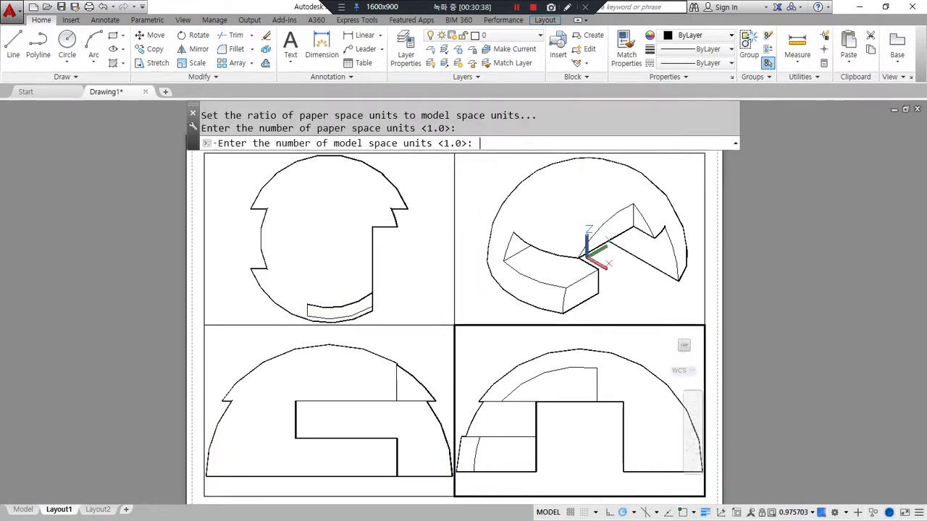
key("Return")
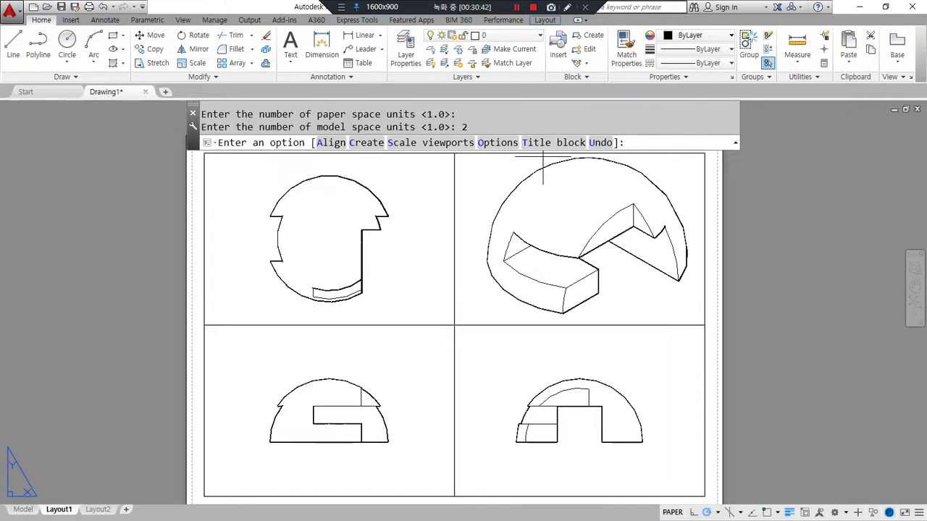
Step: Align the Right view horizontally with the Front view, using the endpoints of their facing lower base corners
left_click(331, 142)
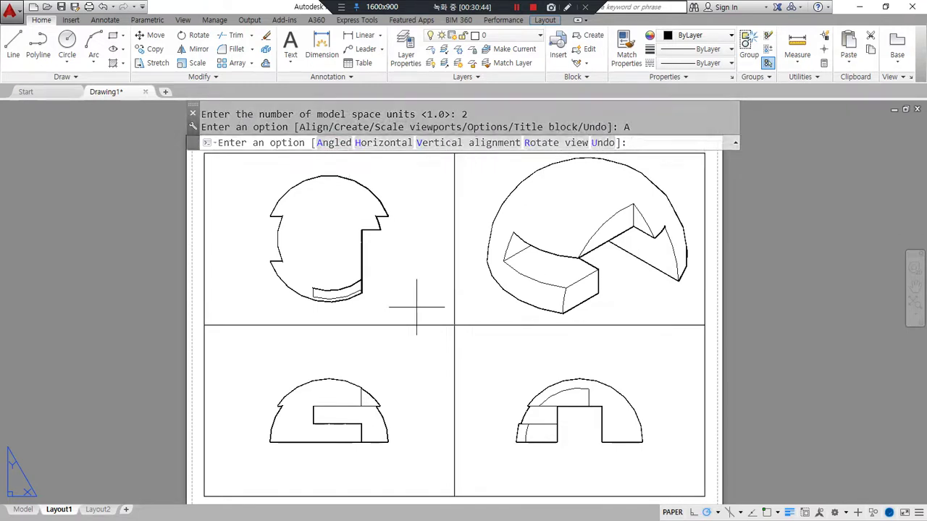
left_click(386, 143)
left_click(397, 453)
type("end")
key("Return")
left_click(387, 442)
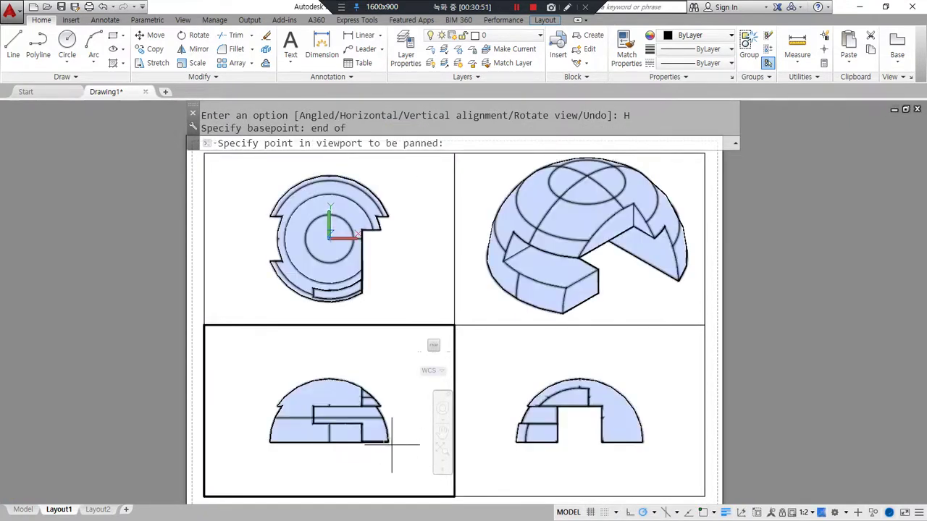
left_click(516, 463)
type("end")
key("Return")
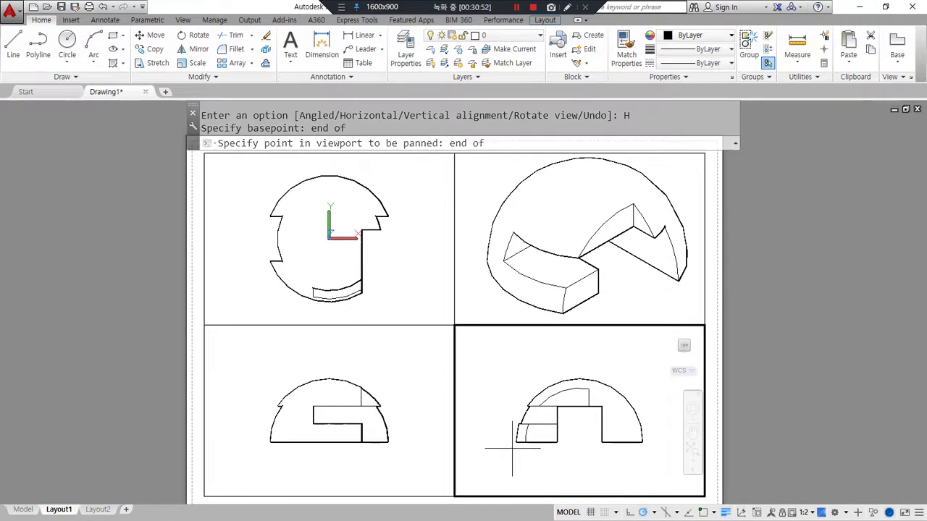
left_click(517, 442)
Step: Align the Top view vertically with the Front view by the endpoints of the shared cutout edge, and return to paper space
left_click(418, 431)
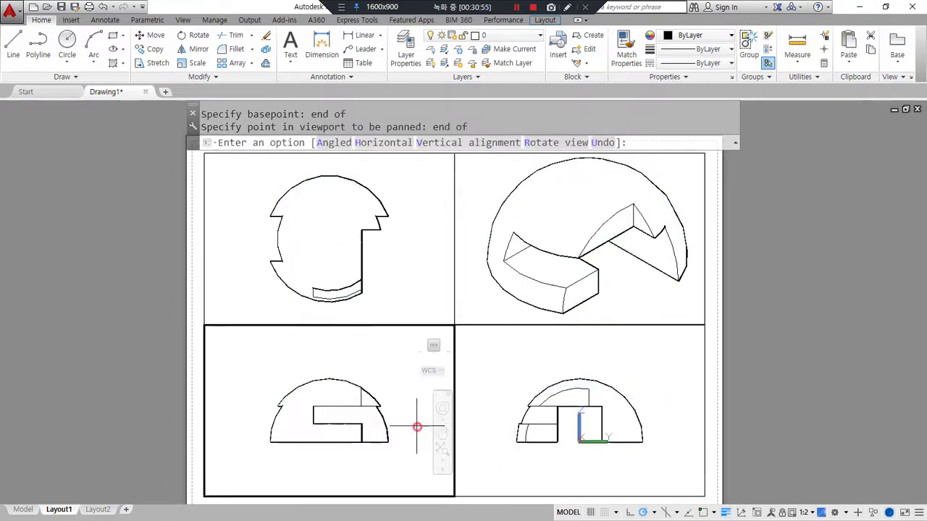
type("v")
key("Return")
type("end")
key("Return")
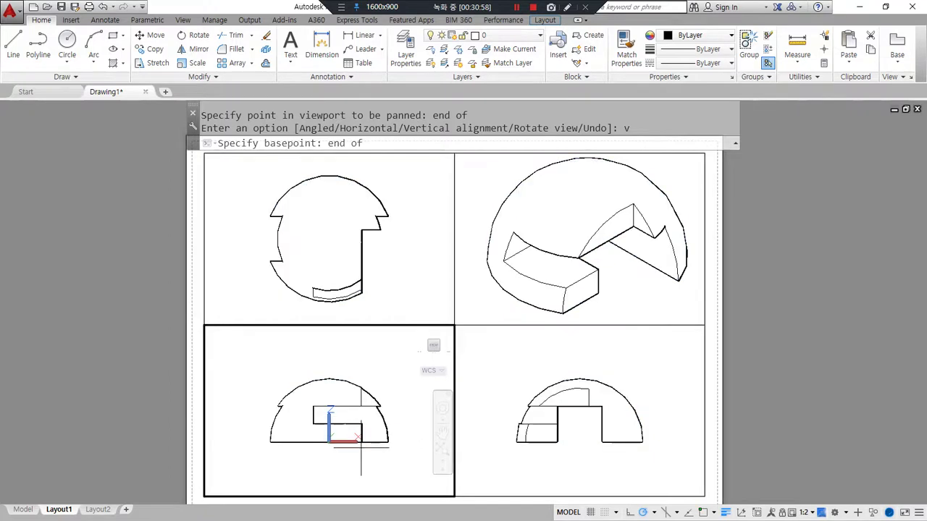
left_click(360, 441)
left_click(373, 304)
type("end")
key("Return")
left_click(360, 294)
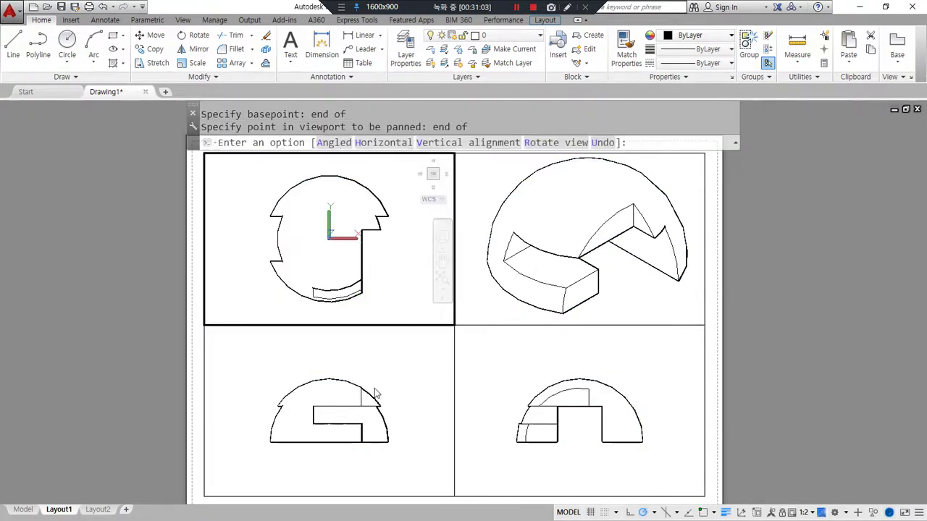
double_click(751, 346)
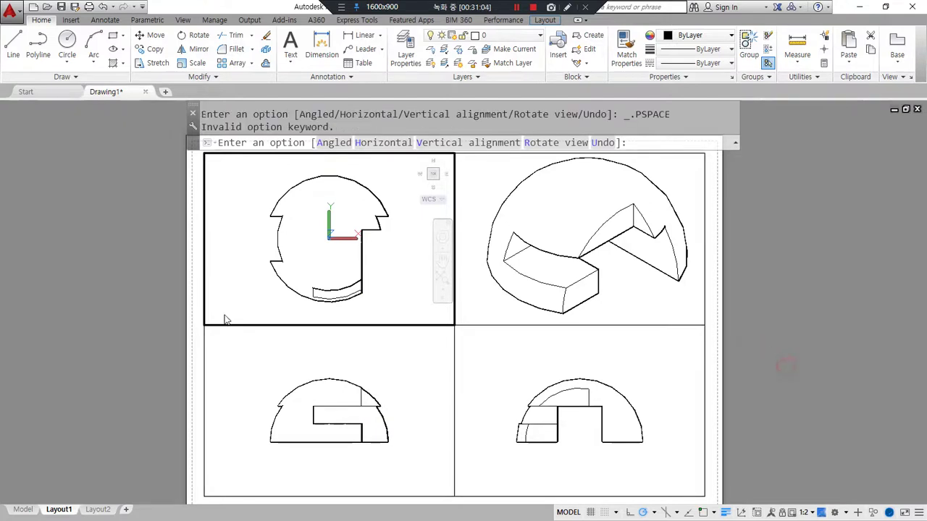
key("Return")
key("Escape")
key("Escape")
double_click(136, 271)
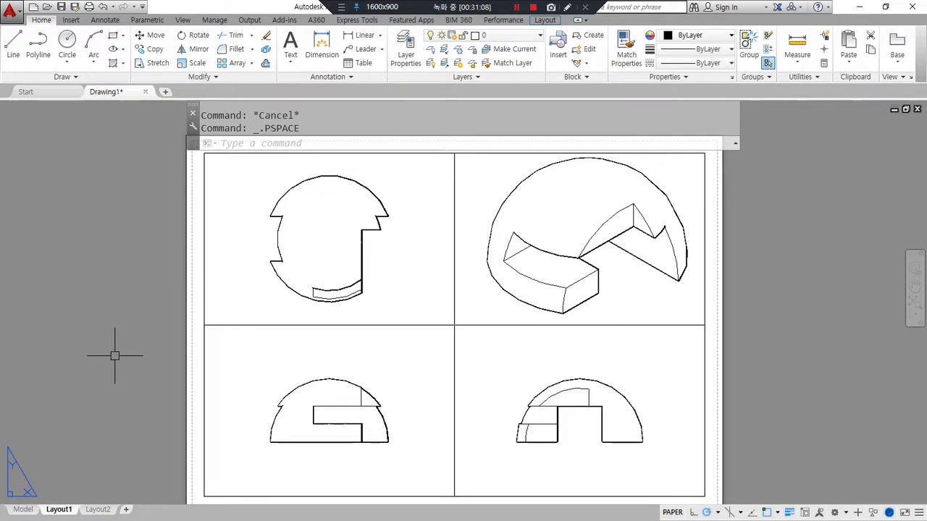
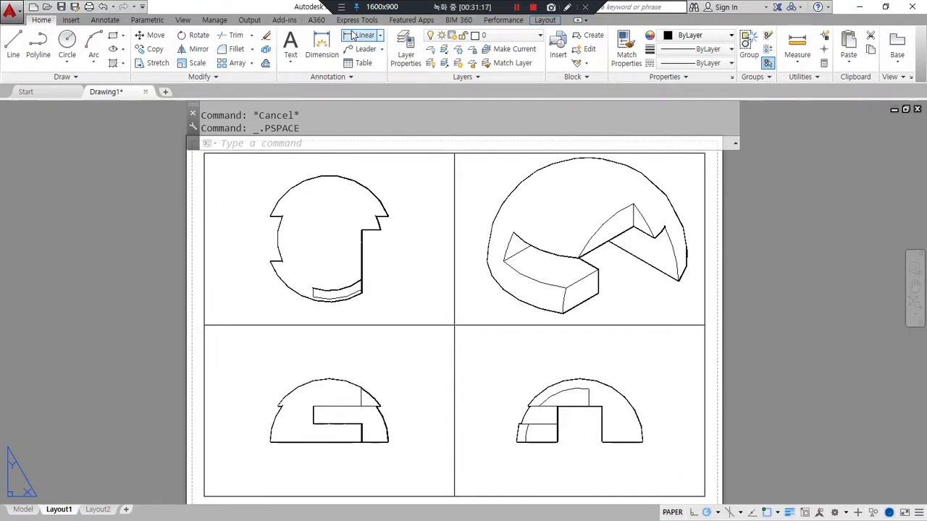
Step: Add a vertical linear dimension across the left notch opening of the Top view, placed outside the outline
scroll(265, 239, "up", 5)
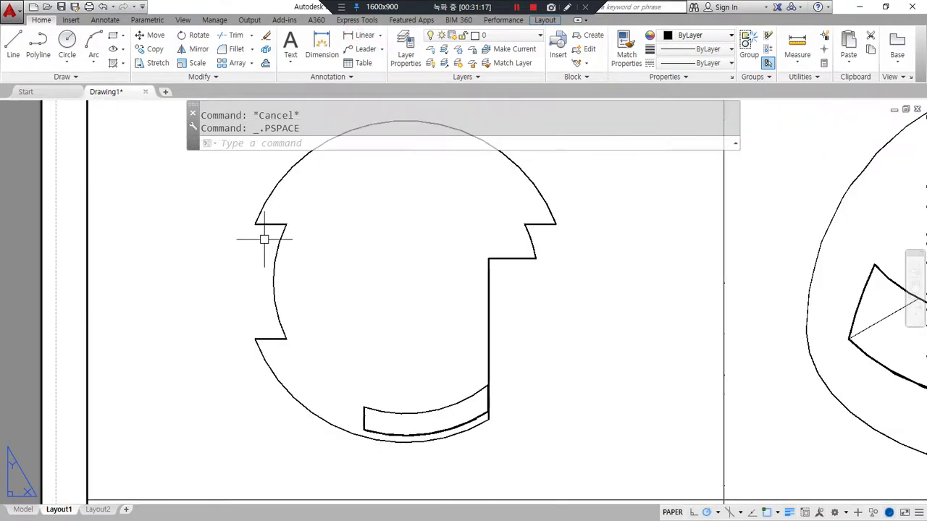
left_click(349, 36)
left_click(254, 337)
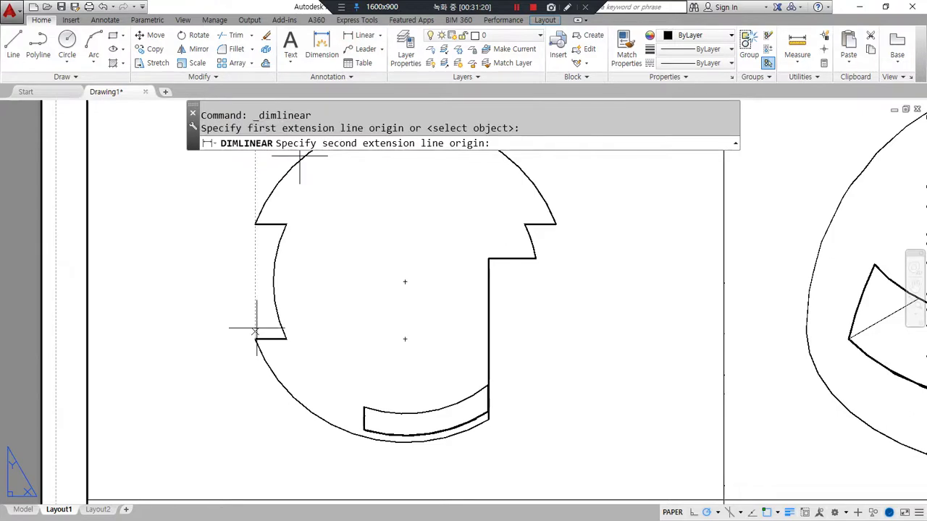
left_click(255, 224)
left_click(197, 305)
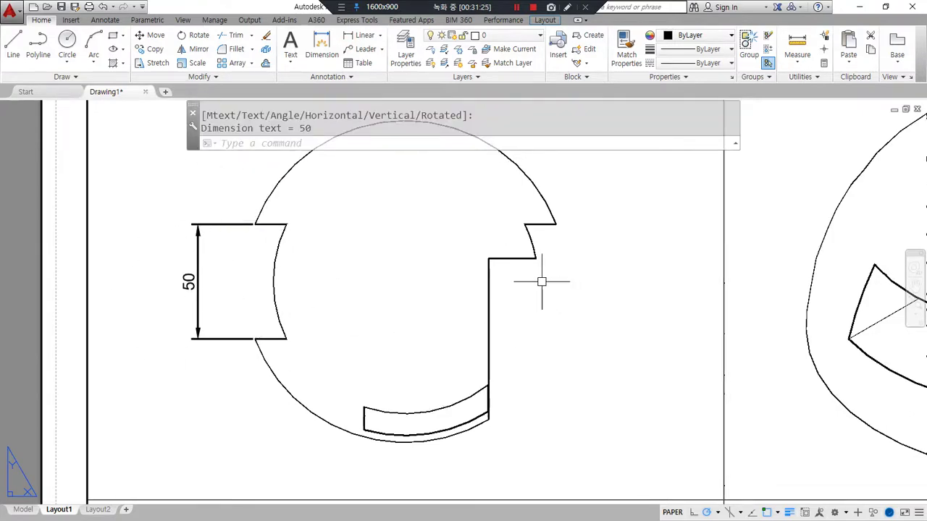
Step: Add a vertical linear dimension from the Top view's arc centre to the upper edge of the right-hand cutout
key("Return")
type("cen")
key("space")
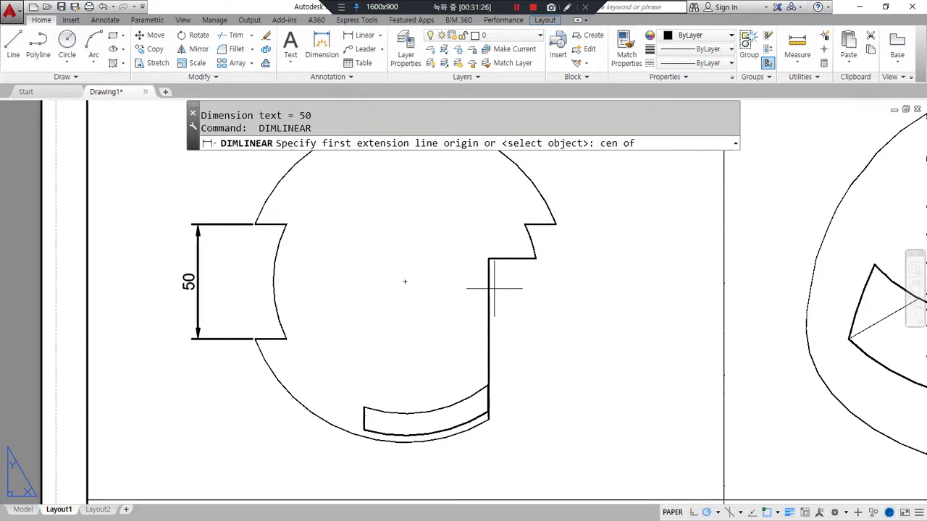
left_click(531, 185)
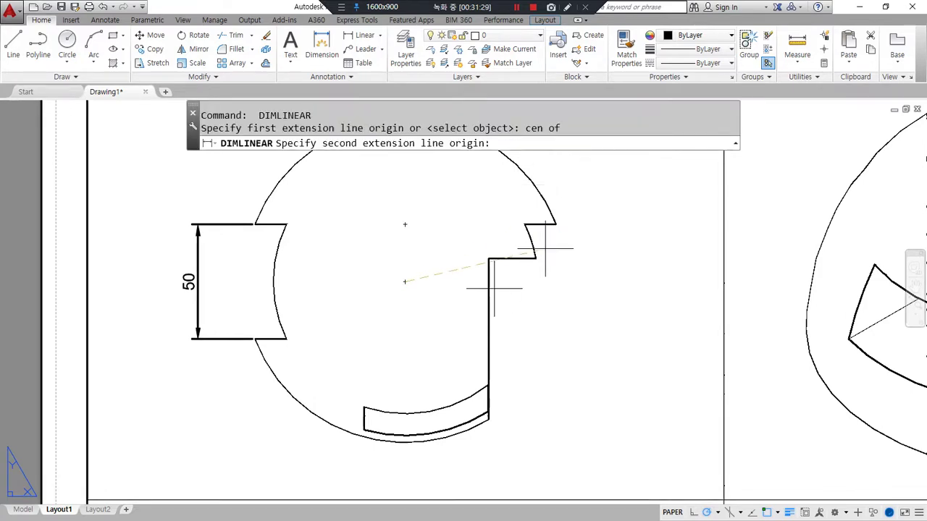
left_click(534, 259)
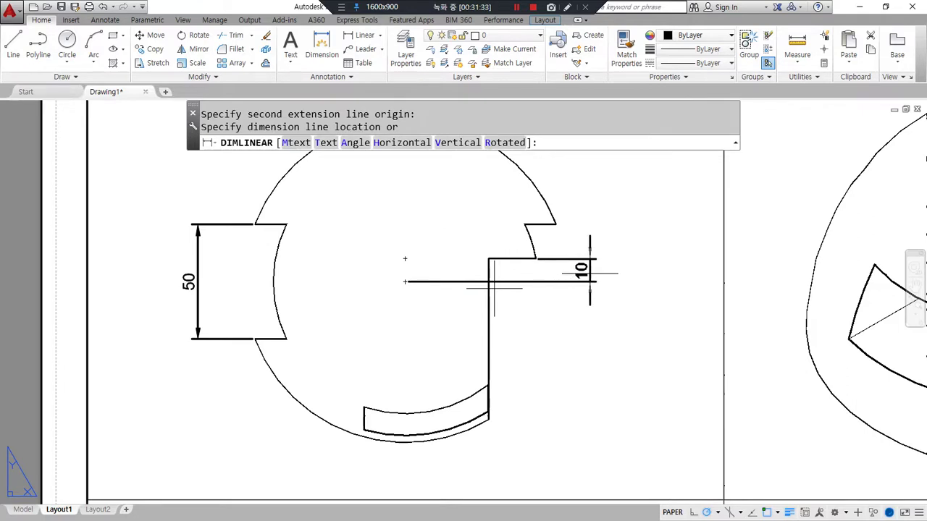
left_click(591, 274)
Step: Add a baseline dimension from the same arc centre to the outer corner of the Top view's upper right notch
left_click(107, 20)
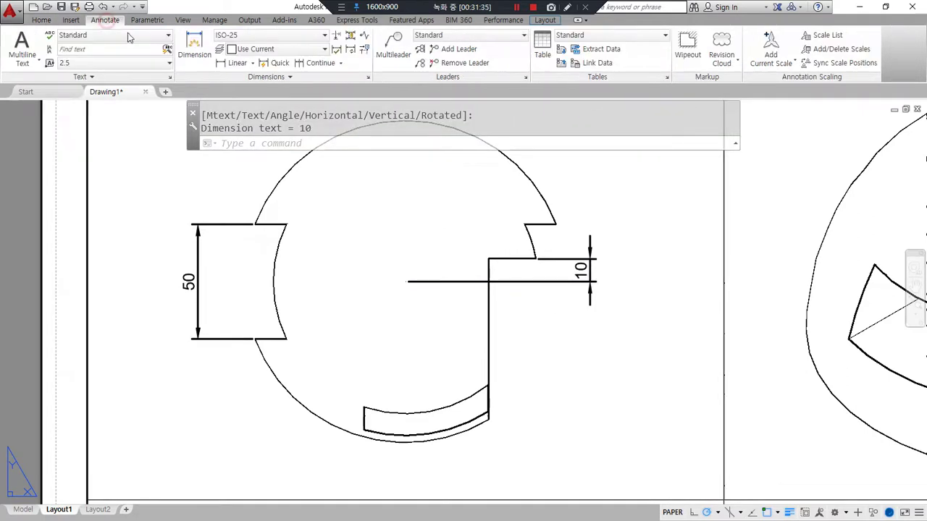
left_click(341, 63)
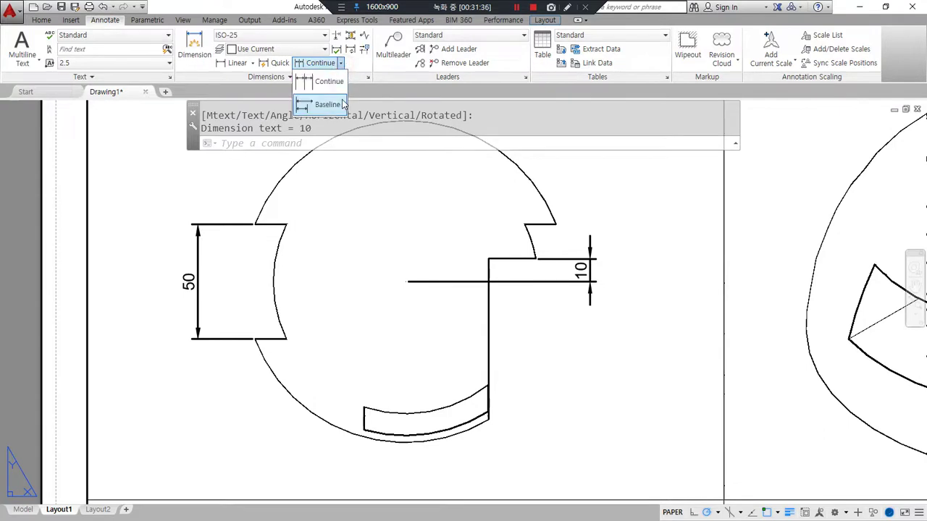
left_click(337, 107)
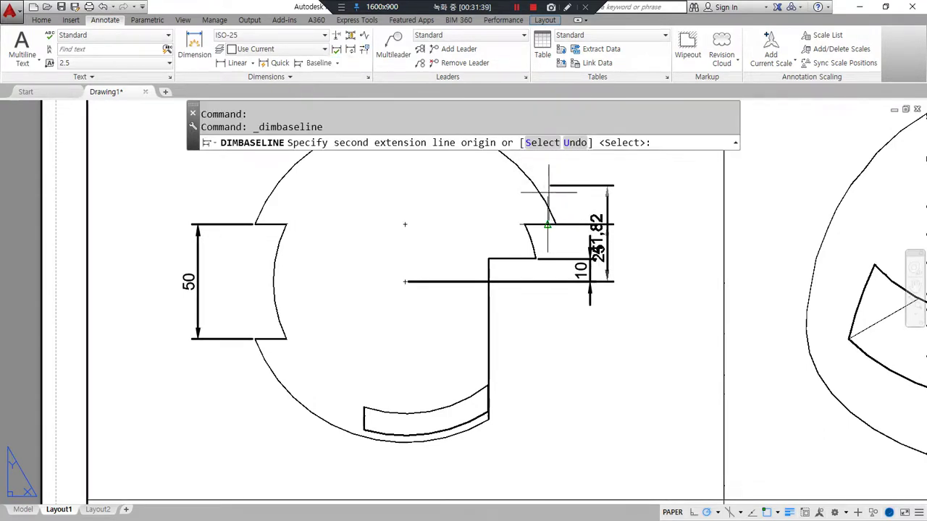
left_click(555, 225)
key("Escape")
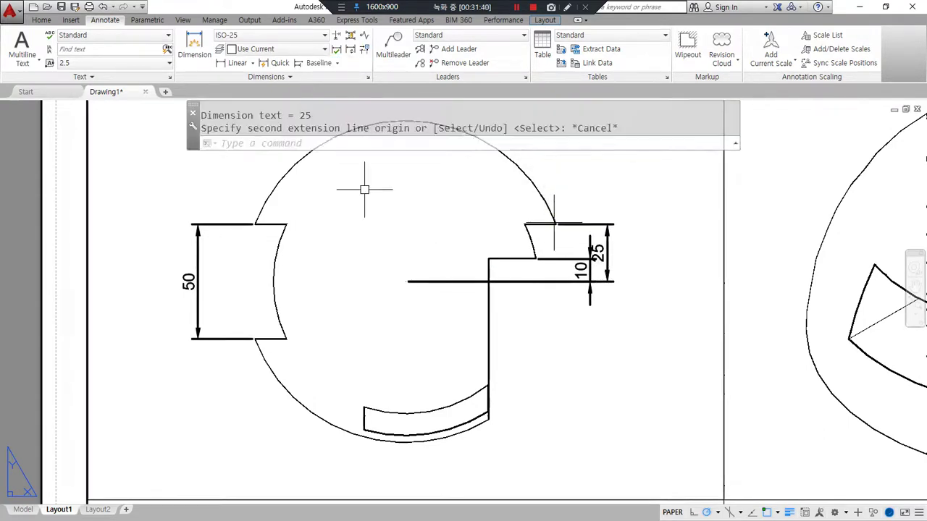
Step: Space the two stacked vertical dimensions to the right of the Top view 6 units apart
left_click(335, 35)
left_click(577, 260)
left_click(607, 250)
key("Return")
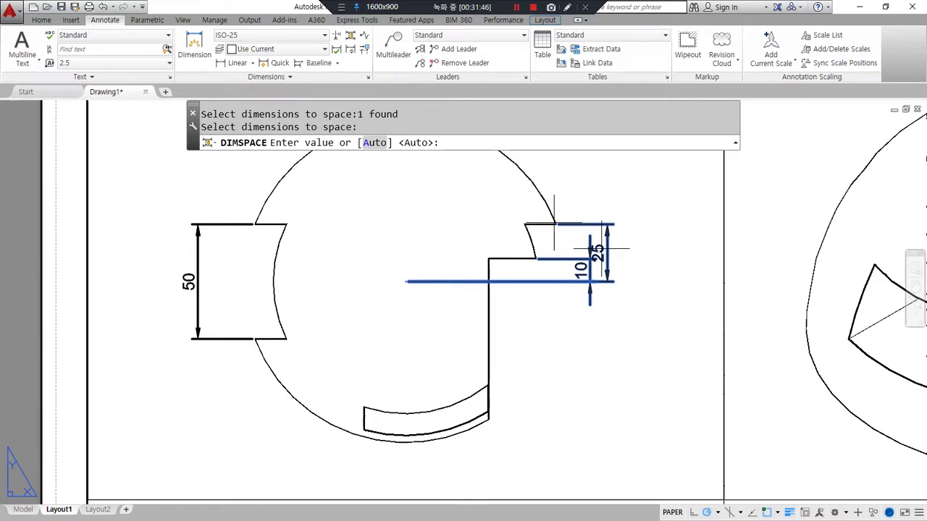
type("6")
key("Return")
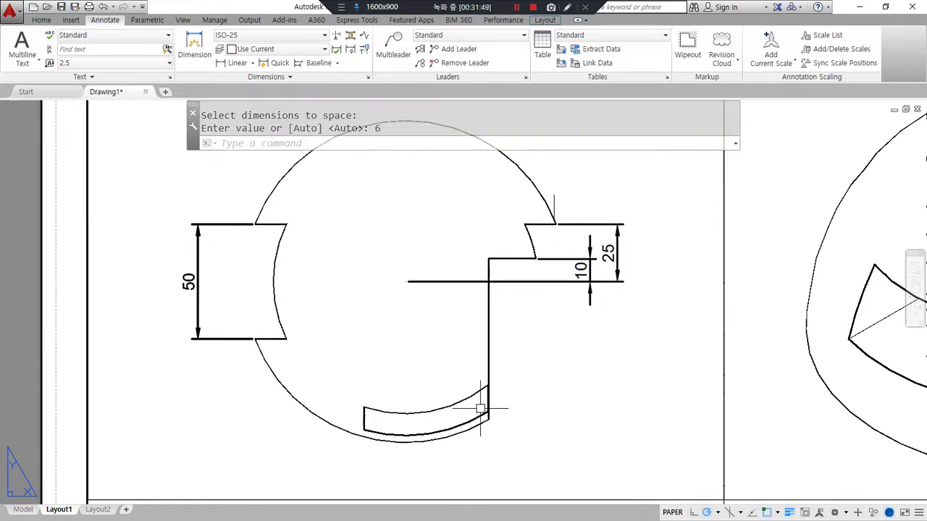
Step: Add a horizontal linear dimension below the Top view from the arc centre to the vertical edge of the right-hand cutout
middle_click_drag(487, 467, 482, 402)
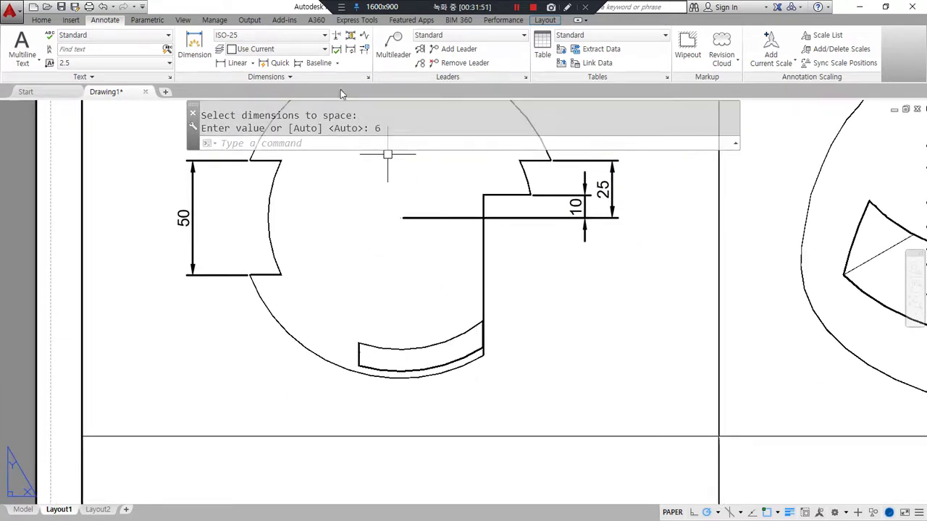
left_click(237, 62)
type("cen")
key("Return")
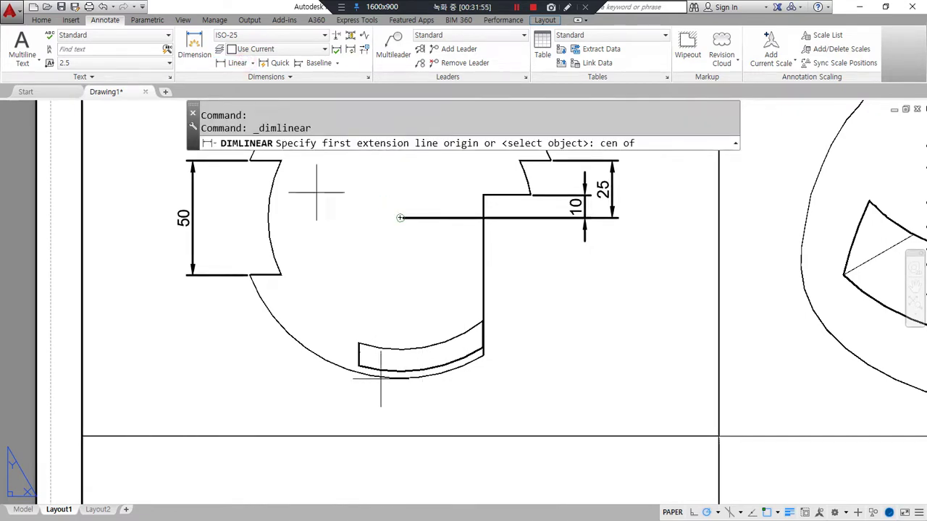
left_click(381, 377)
left_click(481, 355)
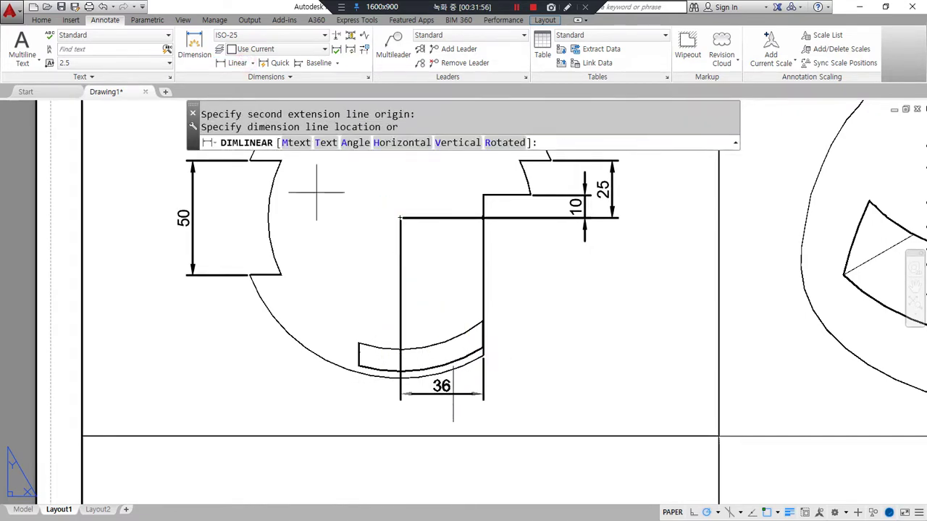
left_click(453, 394)
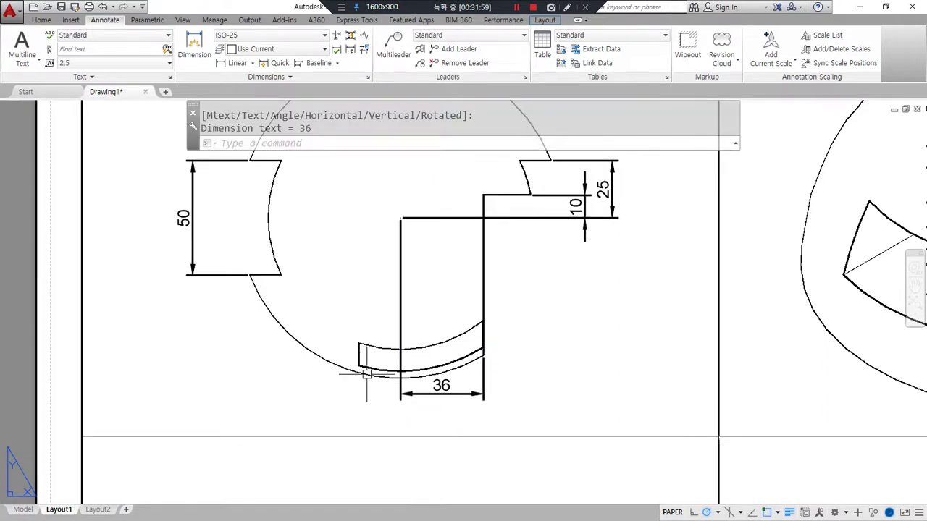
Step: Add a baseline dimension from the right-hand cutout's vertical edge to the left end of the curved ledge below the Top view
key("Return")
key("Escape")
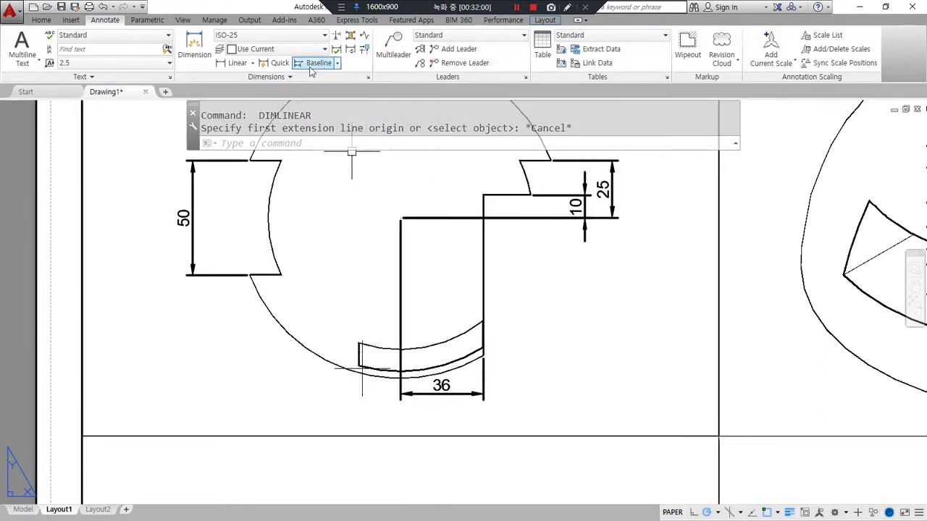
left_click(313, 62)
key("Return")
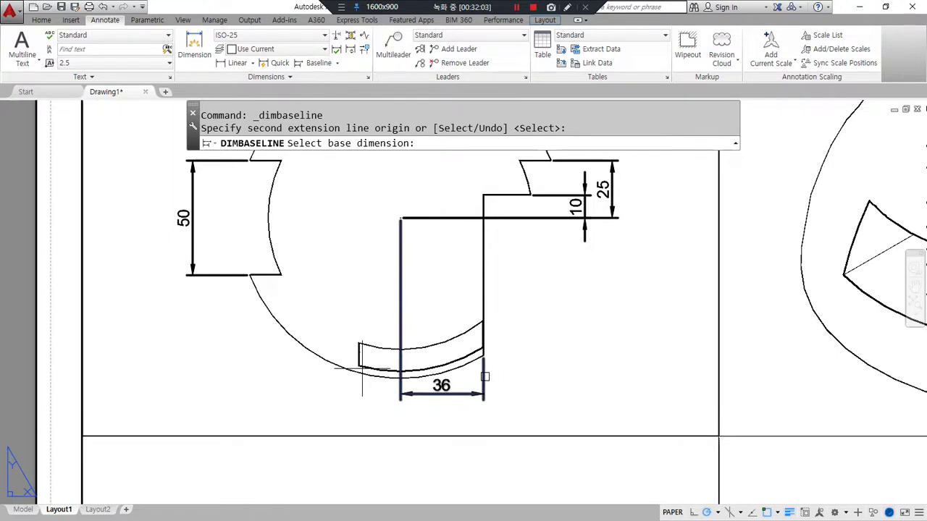
left_click(484, 378)
left_click(358, 367)
key("Escape")
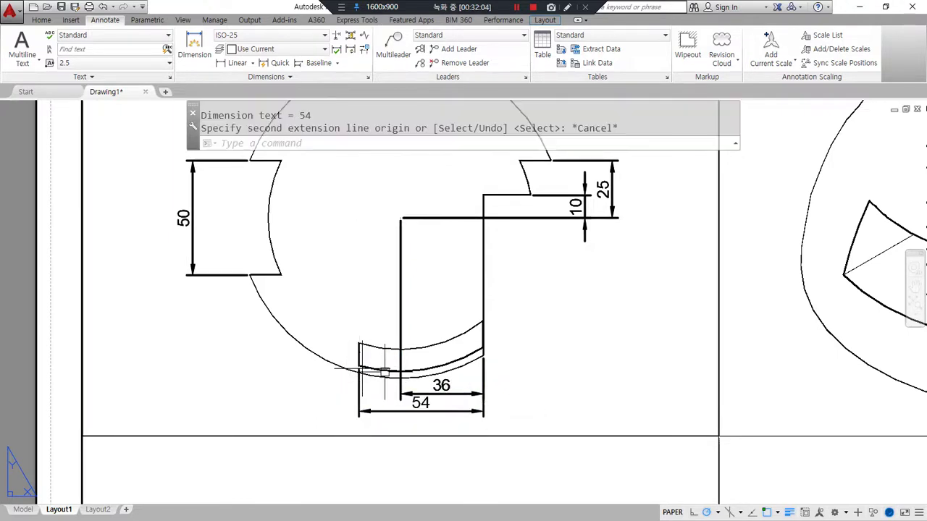
Step: Space the two stacked horizontal dimensions below the Top view 6 units apart
left_click(350, 36)
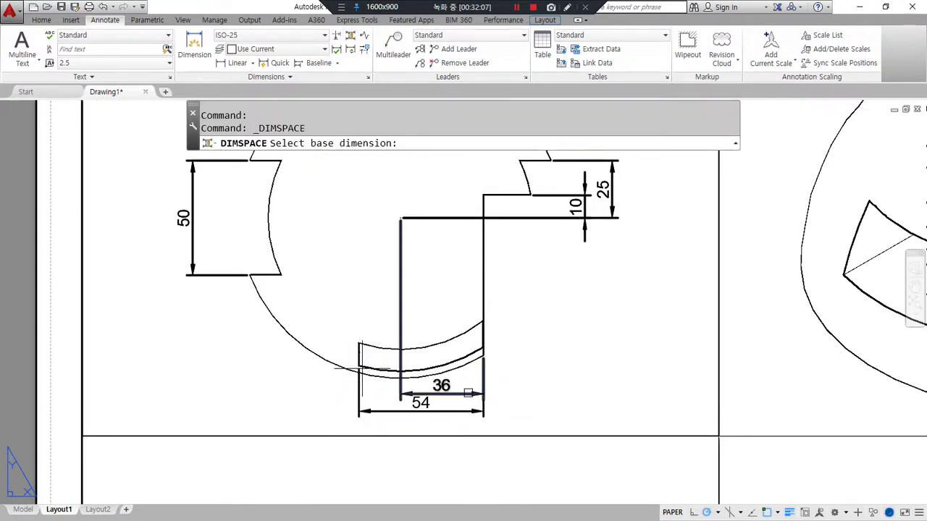
left_click(468, 394)
left_click(471, 409)
key("Return")
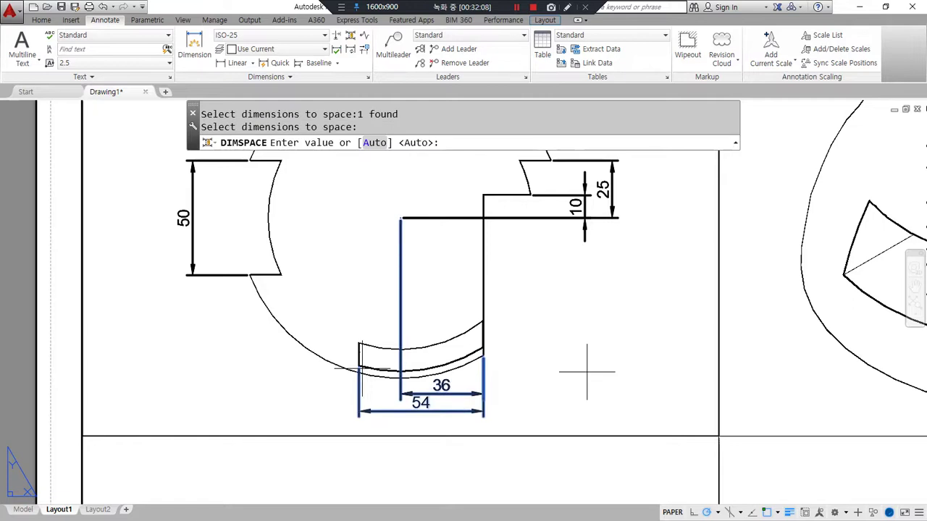
type("6")
key("Return")
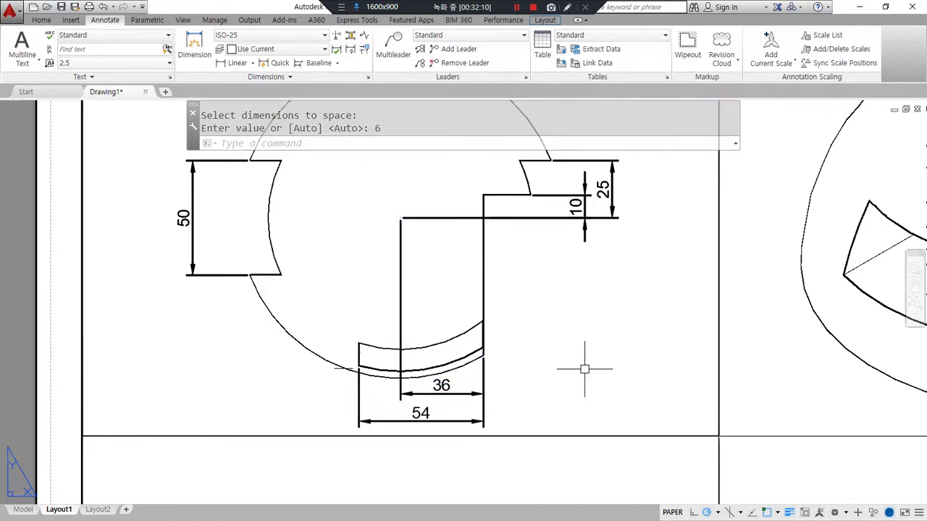
scroll(584, 369, "down", 2)
middle_click_drag(585, 369, 560, 351)
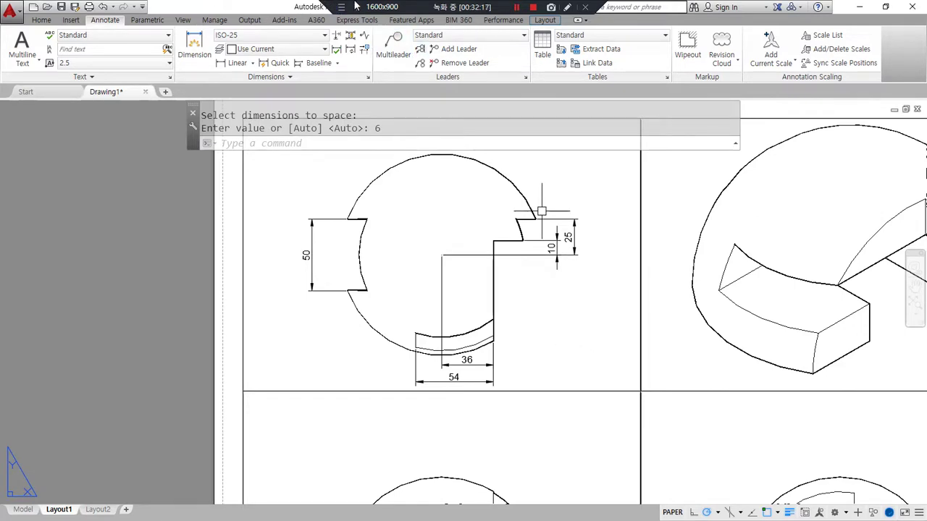
left_click_drag(385, 222, 504, 223)
left_click_drag(385, 292, 483, 293)
left_click_drag(415, 293, 424, 358)
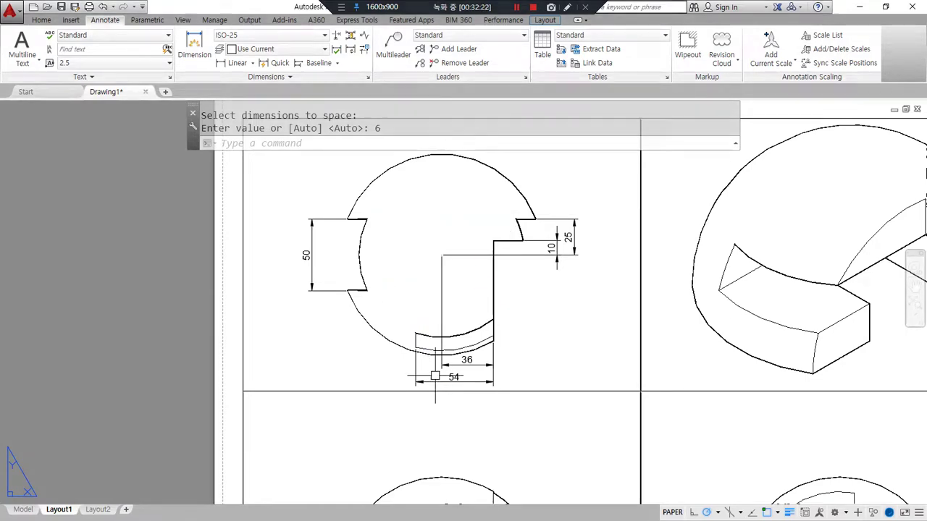
scroll(438, 381, "down", 3)
middle_click_drag(601, 428, 451, 342)
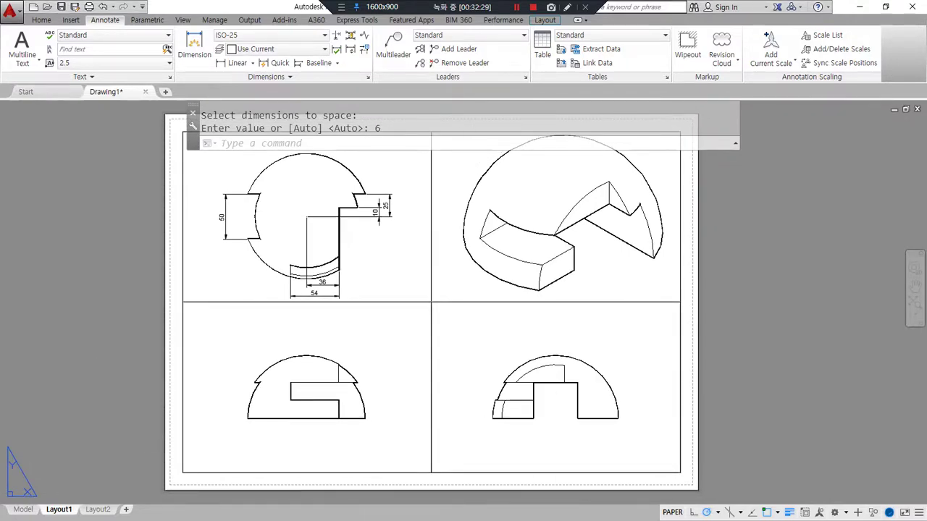
Step: Switch to the Notepad command notes and look up the VISUALSTYLES entry
key("alt+Tab")
mouse_move(319, 451)
left_mouse_down()
mouse_move(120, 458)
mouse_move(217, 423)
mouse_move(355, 435)
mouse_move(329, 454)
left_mouse_up()
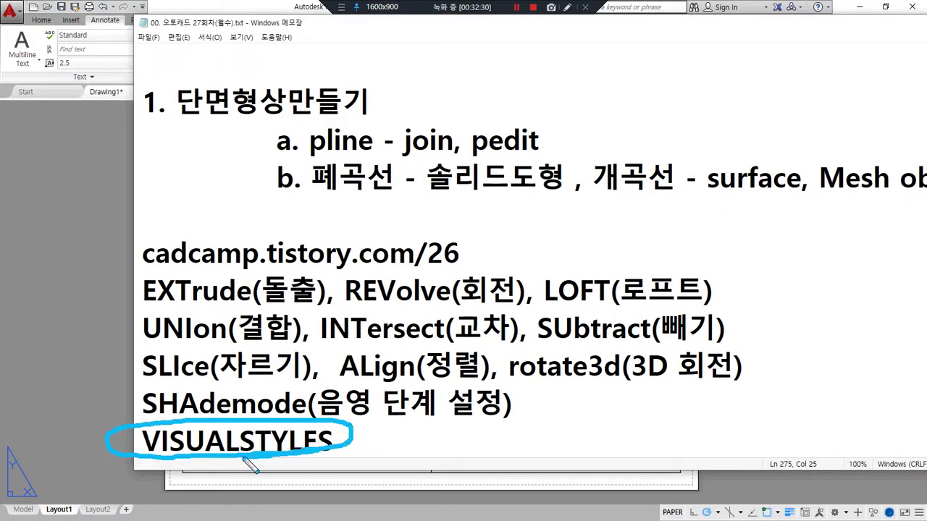
mouse_move(154, 456)
left_mouse_down()
mouse_move(323, 467)
mouse_move(134, 456)
left_mouse_up()
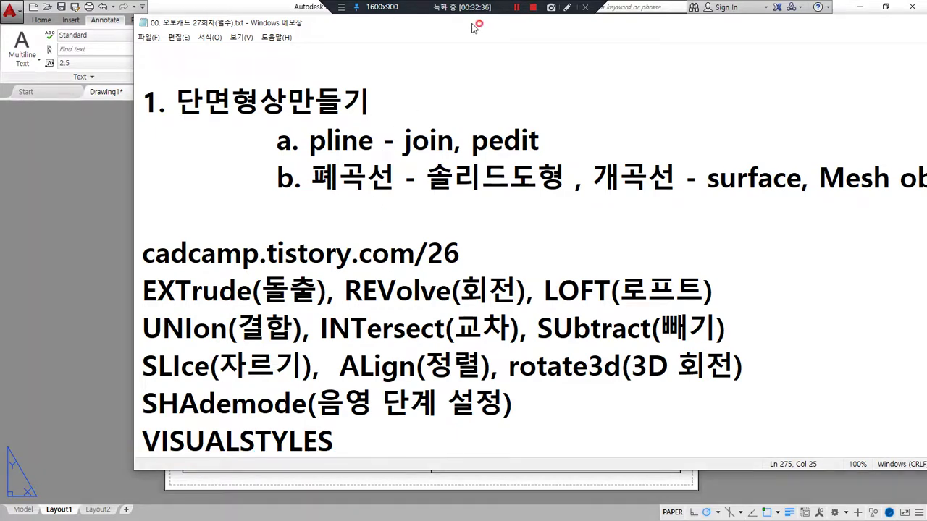
left_click_drag(472, 24, 0, 138)
Step: Switch back to AutoCAD, activate the Top view's viewport and open the Visual Styles Manager
double_click(386, 268)
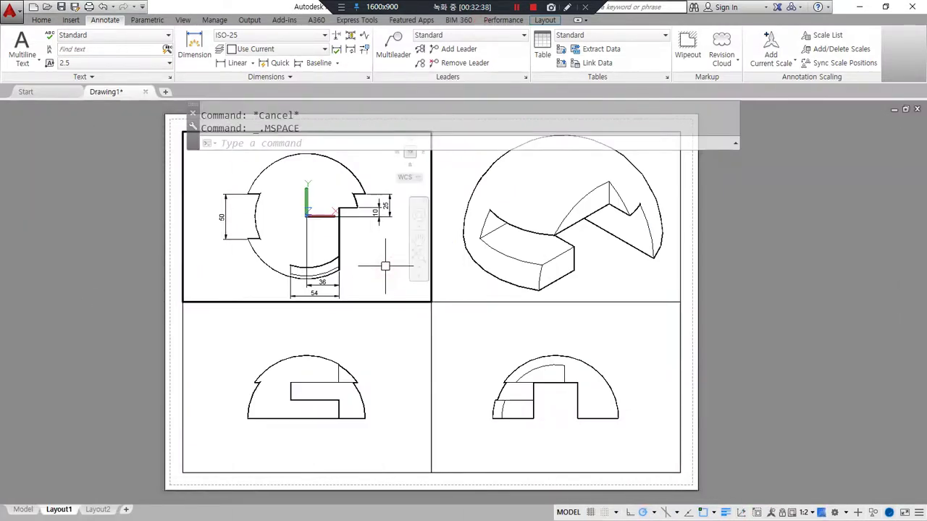
type("v")
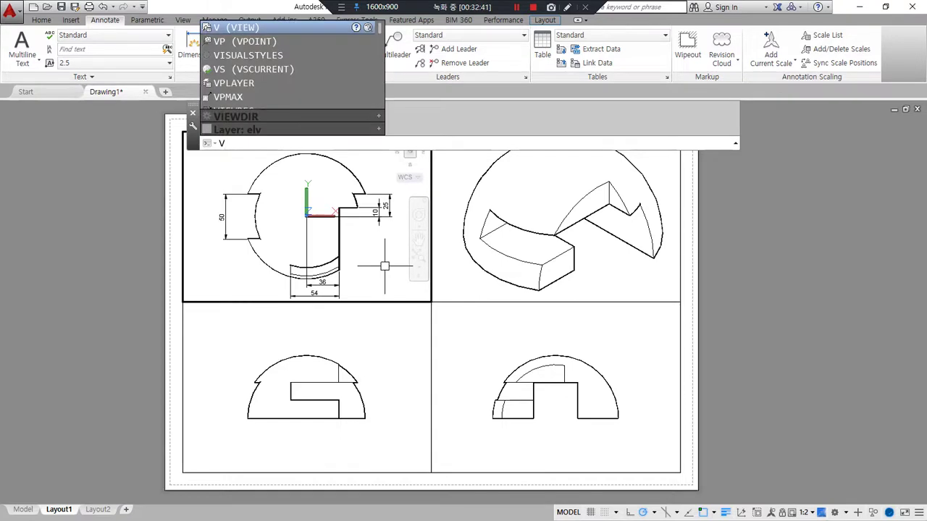
type("isu")
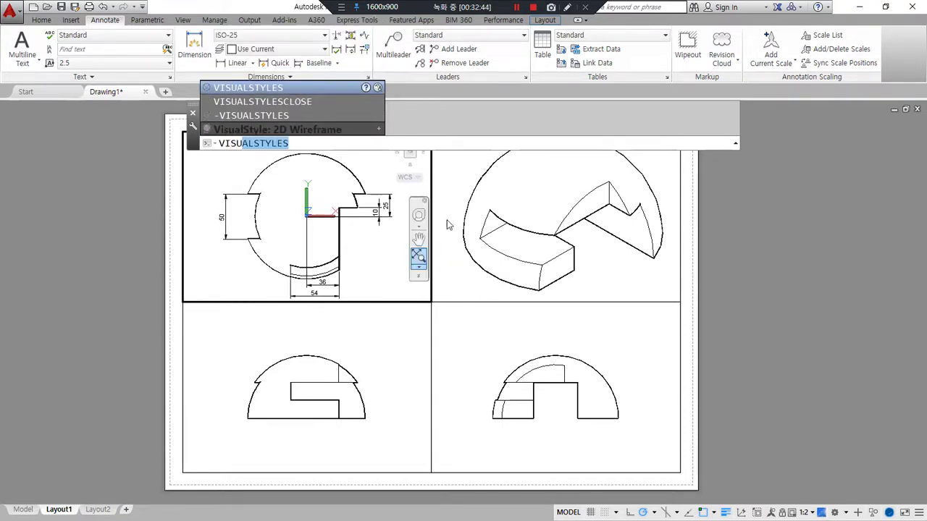
left_click(288, 91)
key("Return")
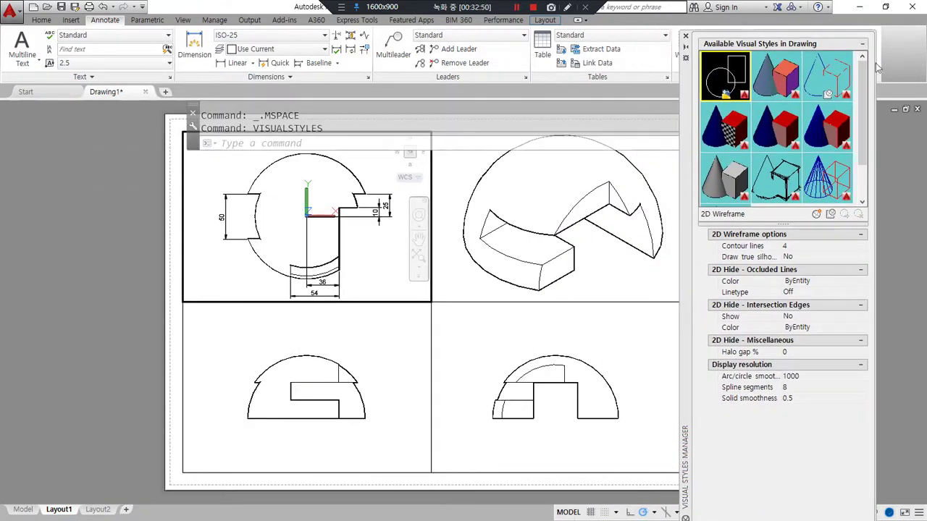
Step: Examine the settings of the 2D Wireframe, Conceptual, Hidden and Realistic visual styles
mouse_move(669, 94)
left_mouse_down()
mouse_move(694, 86)
mouse_move(722, 98)
left_mouse_up()
left_click_drag(757, 235, 777, 249)
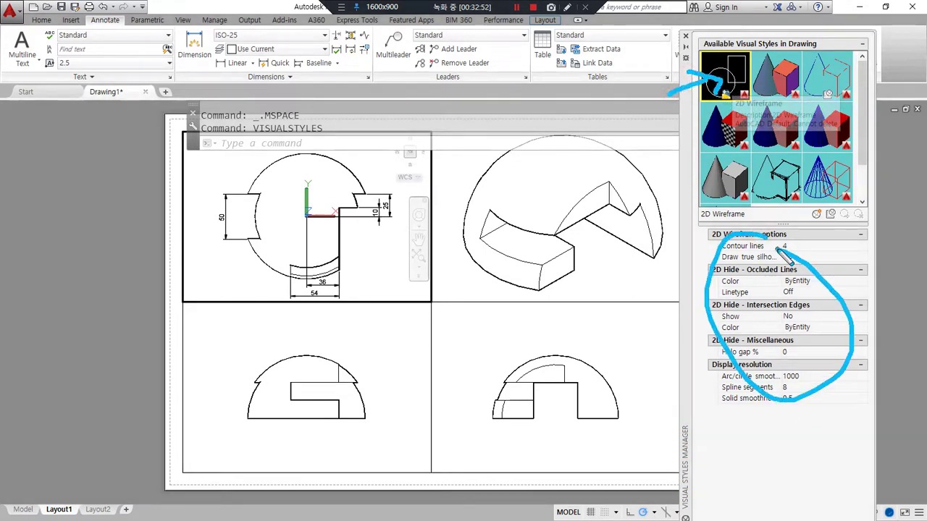
left_click(777, 75)
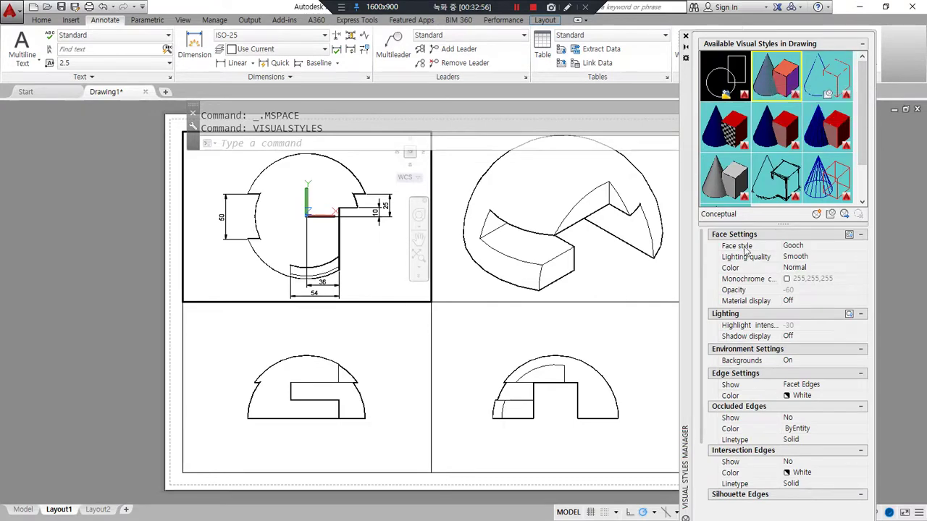
left_click_drag(746, 223, 701, 223)
mouse_move(779, 262)
left_mouse_down()
mouse_move(753, 263)
mouse_move(822, 304)
mouse_move(769, 279)
left_mouse_up()
left_click(827, 75)
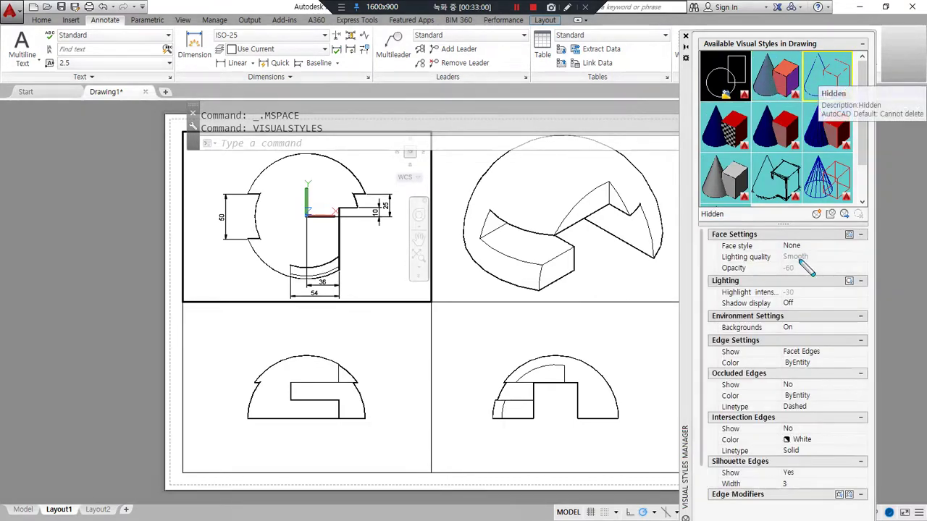
left_click_drag(720, 223, 693, 222)
mouse_move(781, 268)
left_mouse_down()
mouse_move(845, 359)
mouse_move(754, 270)
left_mouse_up()
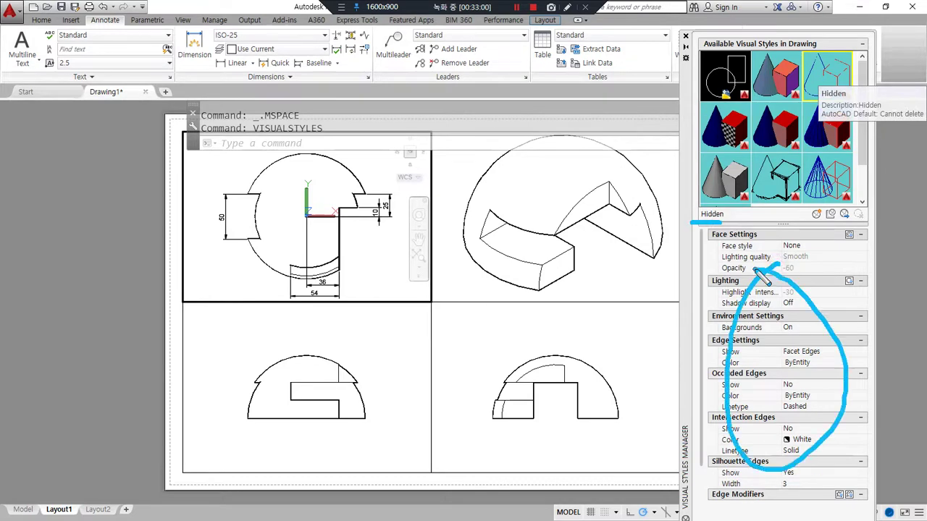
key("Escape")
left_click(723, 131)
left_click_drag(738, 224, 701, 224)
mouse_move(802, 268)
left_mouse_down()
mouse_move(750, 314)
mouse_move(793, 288)
left_mouse_up()
mouse_move(345, 274)
left_mouse_down()
mouse_move(213, 182)
mouse_move(360, 255)
left_mouse_up()
mouse_move(353, 345)
left_mouse_down()
mouse_move(244, 314)
mouse_move(331, 313)
left_mouse_up()
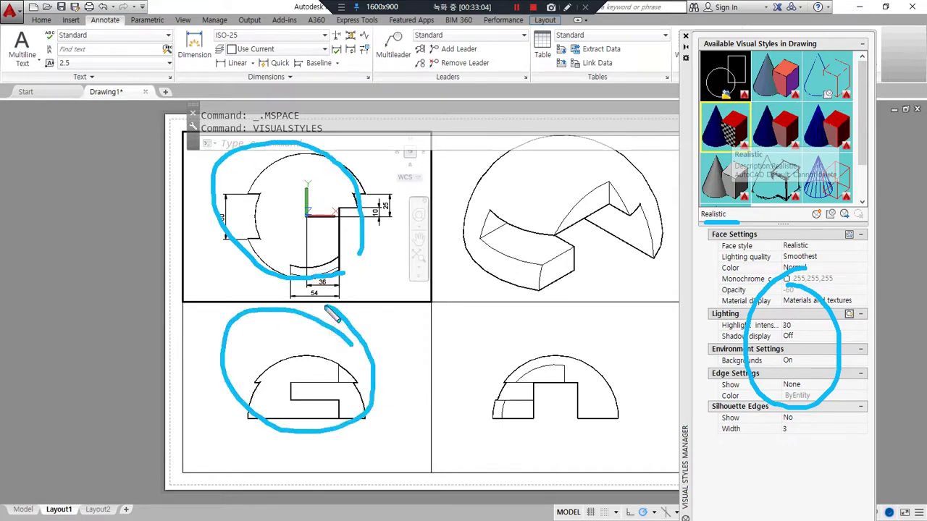
left_click_drag(593, 344, 618, 359)
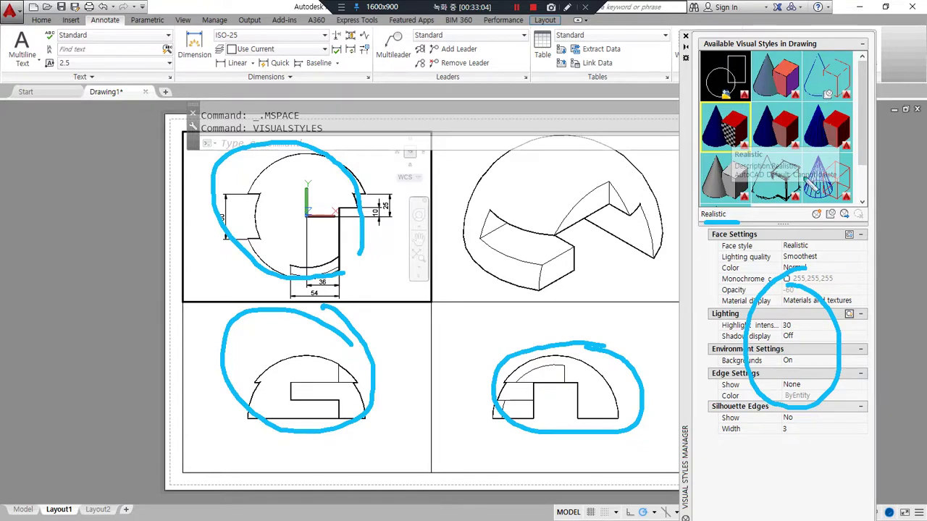
left_click_drag(743, 231, 705, 299)
left_click_drag(775, 257, 738, 333)
left_click_drag(822, 288, 762, 389)
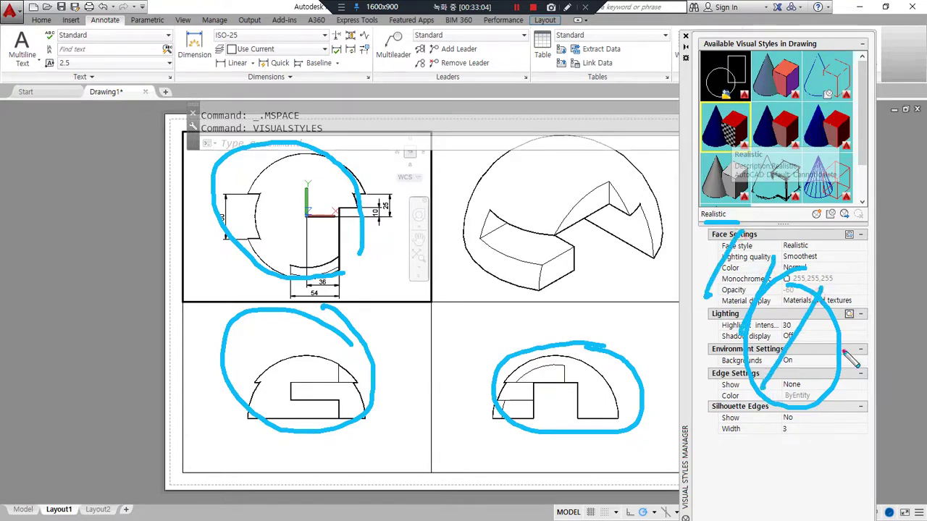
left_click_drag(835, 362, 813, 409)
key("Escape")
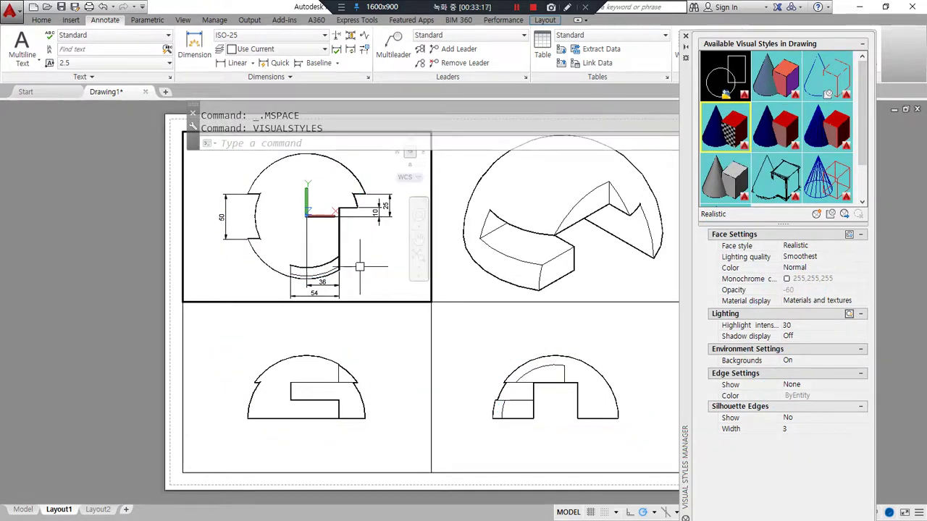
Step: Turn on the display of occluded edges in the Hidden visual style
left_click(841, 81)
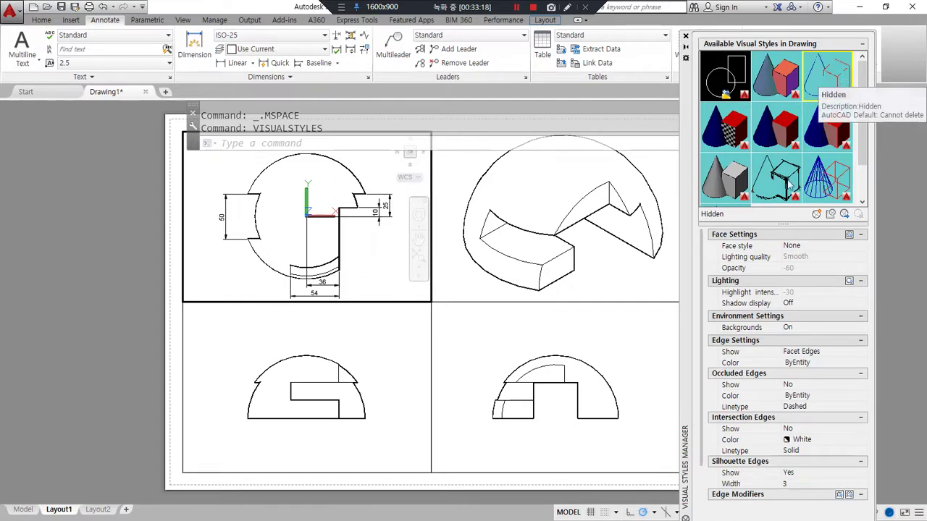
key("ctrl+alt+d")
left_click_drag(692, 226, 755, 224)
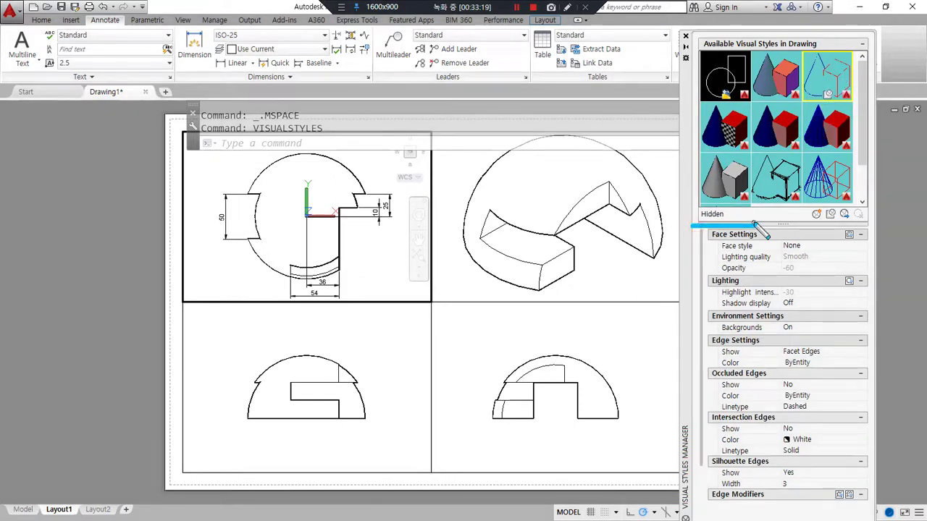
mouse_move(737, 413)
left_mouse_down()
mouse_move(706, 416)
mouse_move(739, 360)
mouse_move(844, 381)
mouse_move(780, 420)
left_mouse_up()
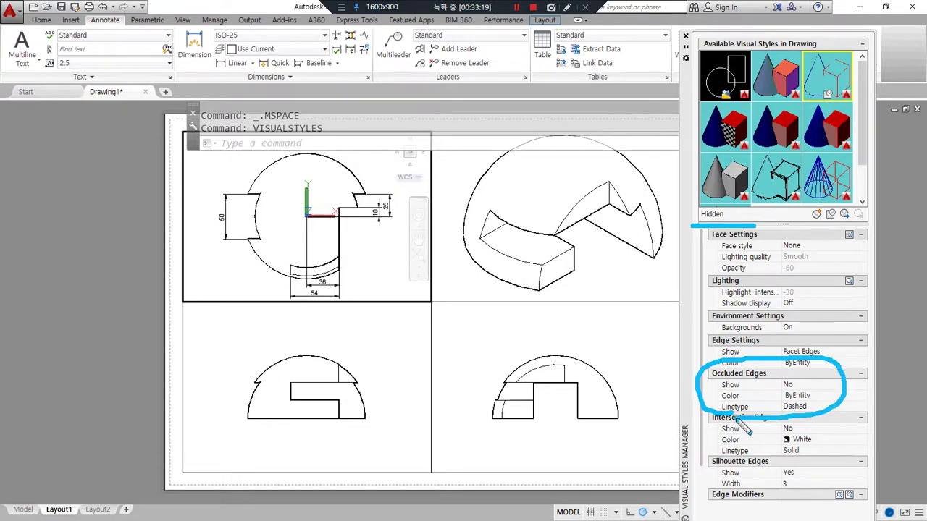
key("ctrl+alt+d")
left_click(804, 384)
left_click(823, 386)
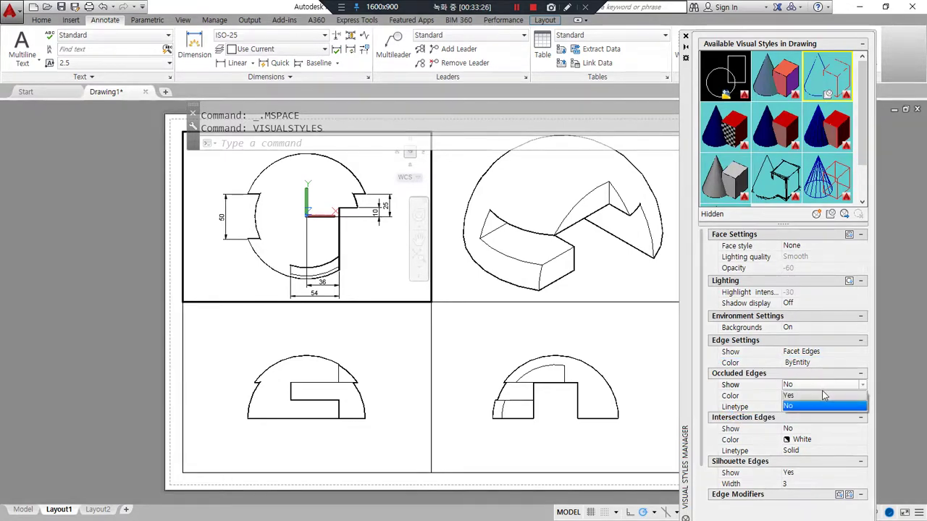
left_click(823, 395)
left_click(567, 7)
left_click_drag(567, 307, 526, 307)
left_click_drag(662, 252, 646, 282)
mouse_move(280, 424)
left_mouse_down()
mouse_move(289, 357)
mouse_move(343, 367)
left_mouse_up()
mouse_move(232, 416)
left_mouse_down()
mouse_move(268, 349)
mouse_move(293, 435)
left_mouse_up()
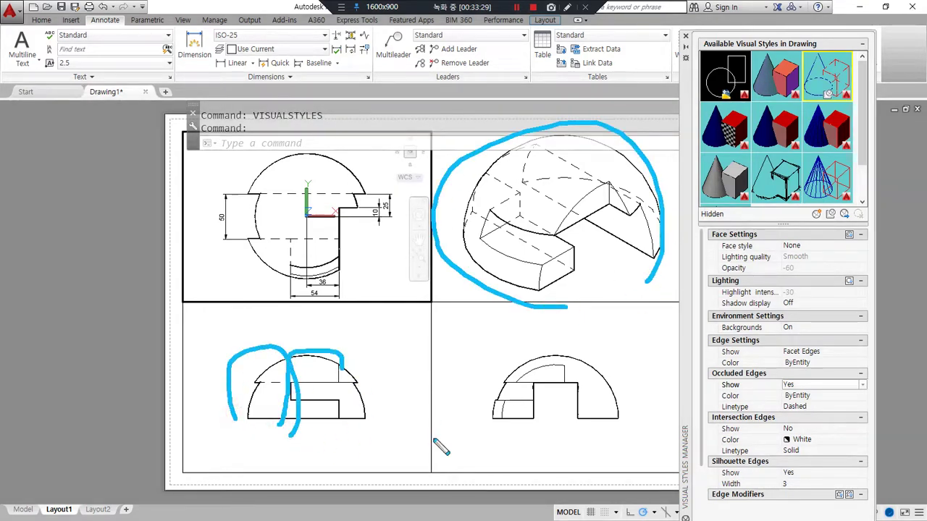
left_click_drag(716, 417, 837, 415)
Step: Set the Hidden visual style's occluded edge linetype to Dotted and return to paper space
key("Escape")
left_click(833, 408)
left_click(824, 429)
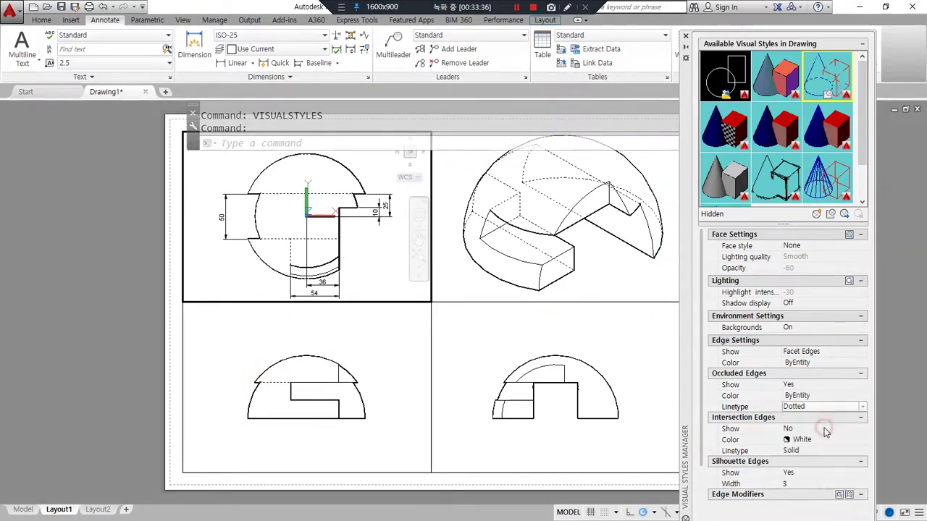
double_click(114, 248)
left_click(114, 249)
Step: Examine the dotted hidden edges in the Top view up close and on the whole sheet
scroll(290, 193, "up", 2)
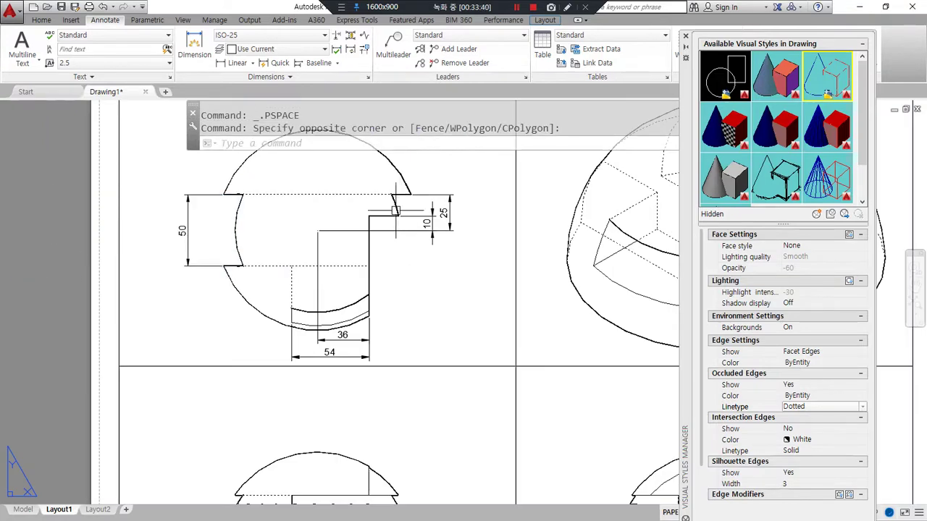
scroll(397, 193, "up", 2)
scroll(353, 289, "down", 2)
scroll(353, 290, "down", 2)
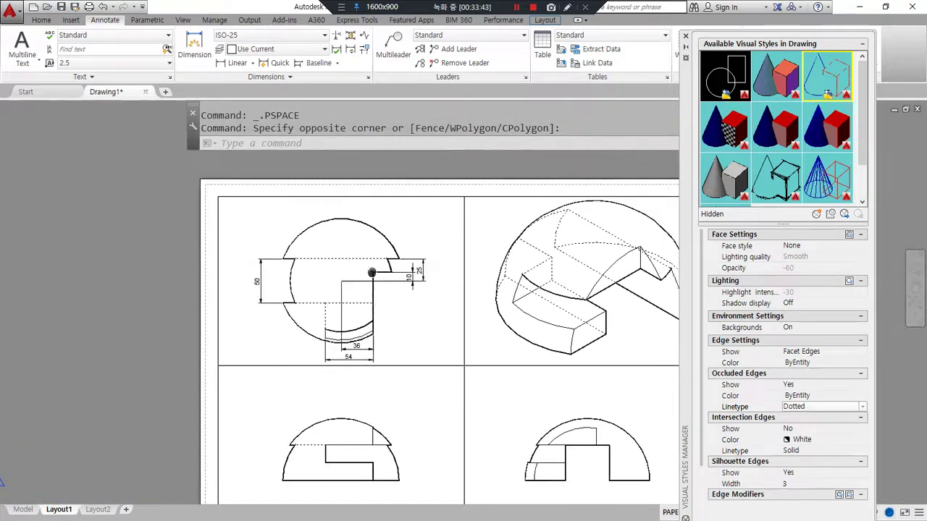
scroll(473, 213, "up", 3)
scroll(456, 236, "down", 3)
scroll(382, 325, "up", 2)
scroll(502, 325, "down", 2)
Step: Set the isometric viewport's shade mode to Shades of Gray and return to paper space
double_click(505, 327)
type("sha")
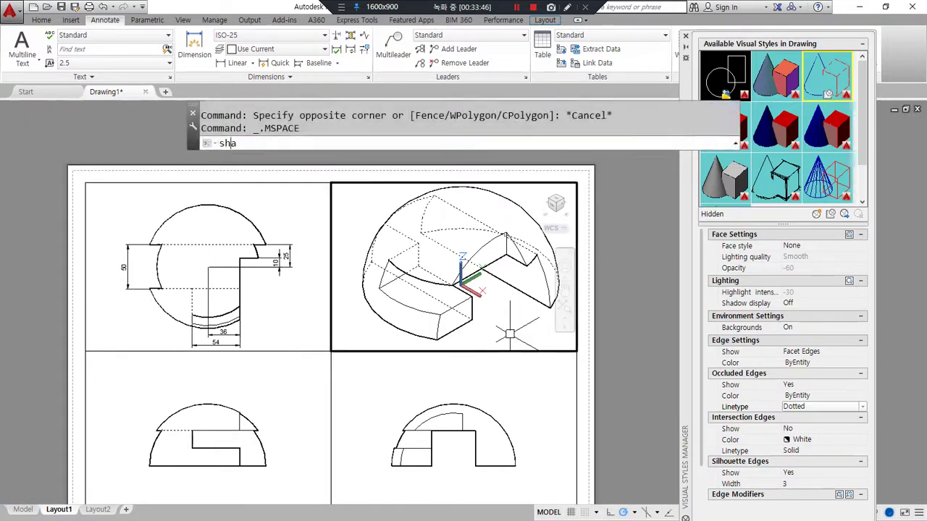
key("Return")
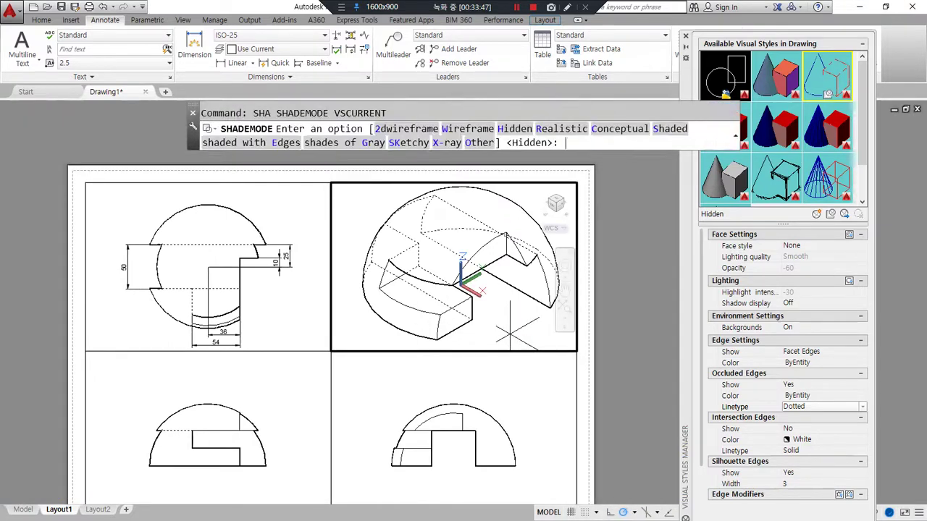
left_click(334, 142)
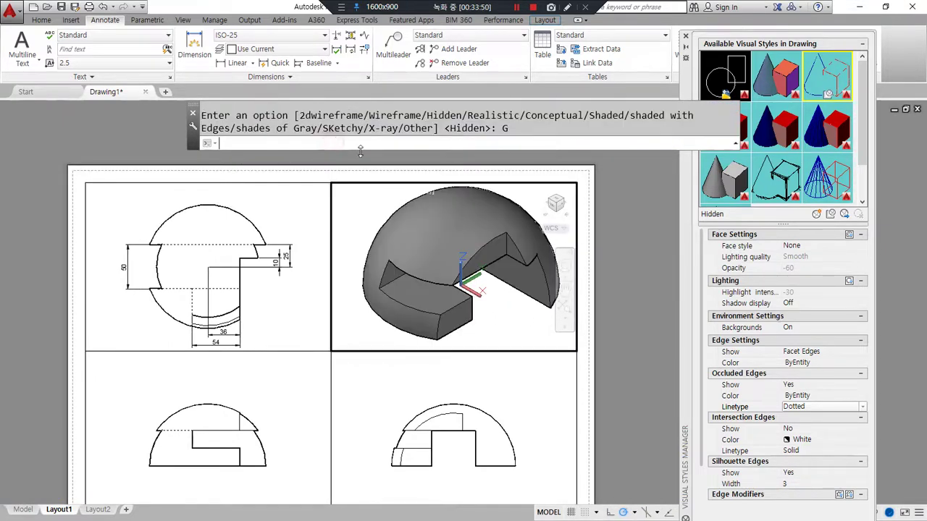
double_click(35, 200)
scroll(132, 326, "down", 3)
middle_click_drag(145, 330, 257, 334)
scroll(244, 329, "up", 2)
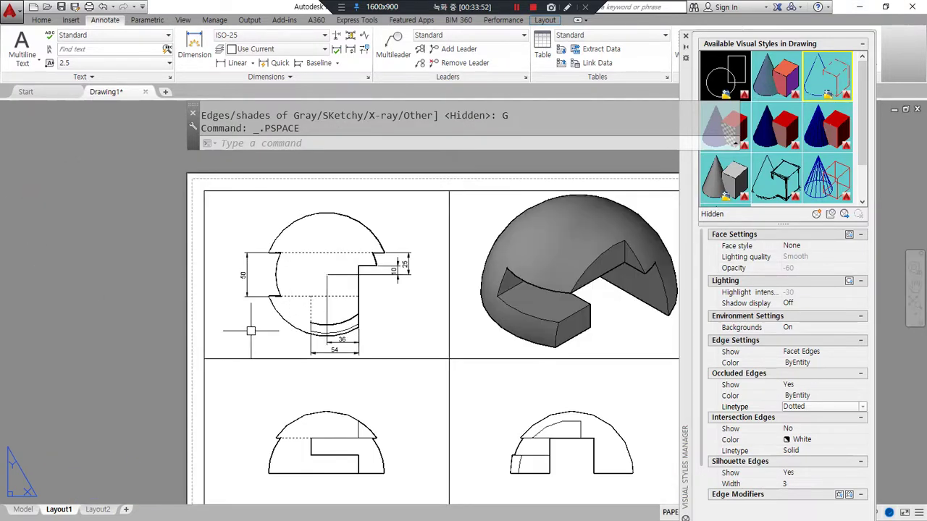
Step: Create a new layer named mv and freeze it
left_click(41, 19)
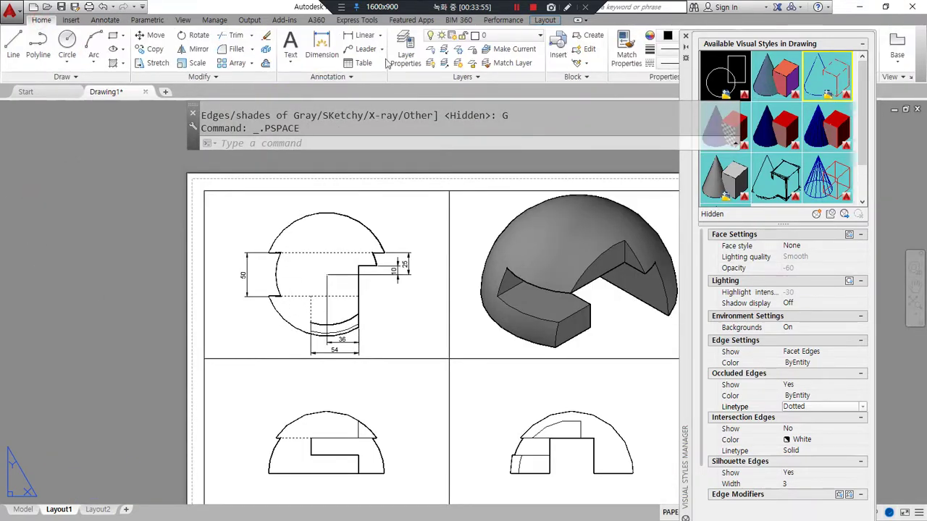
left_click(405, 49)
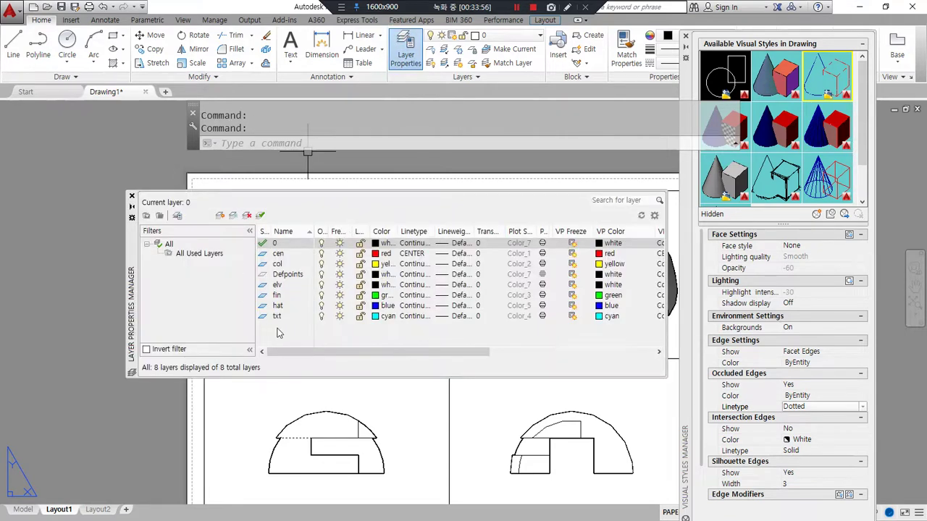
left_click(220, 215)
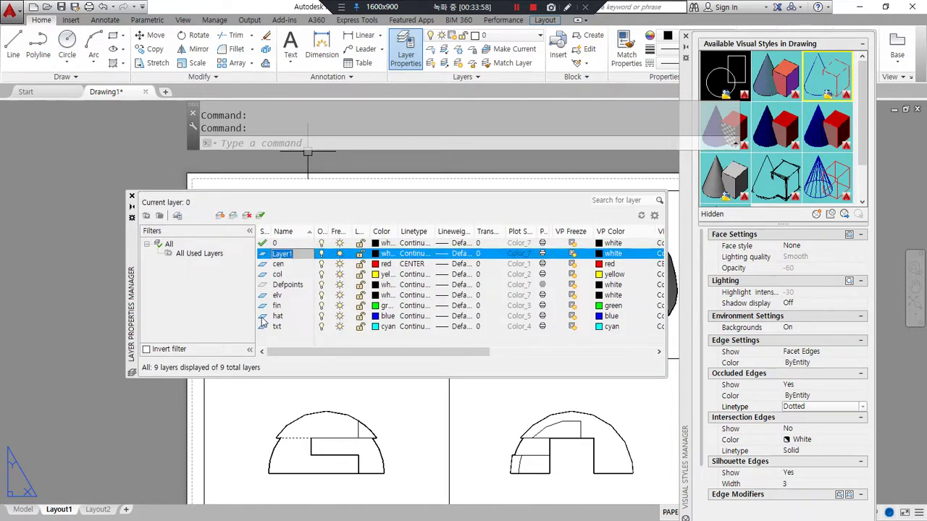
type("mv")
key("Return")
left_click(132, 197)
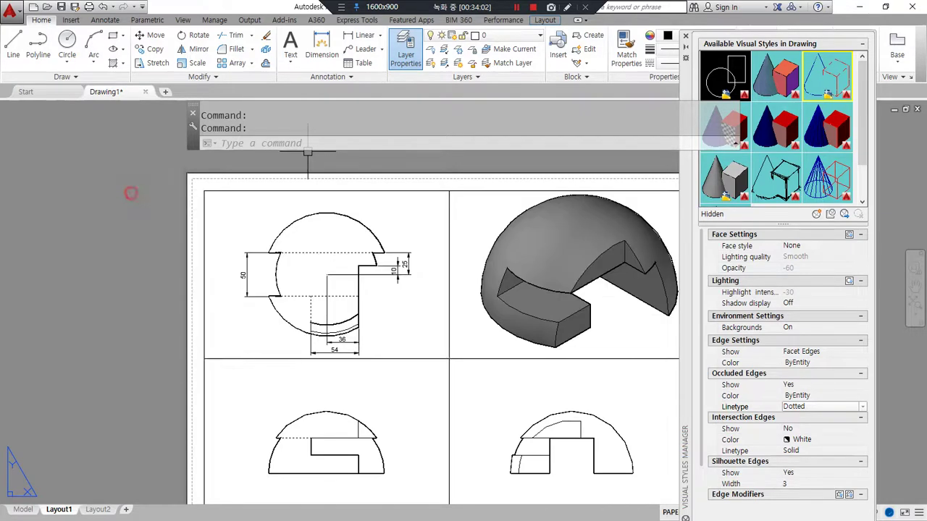
Step: Move the four viewport frames onto the frozen mv layer
left_click(497, 378)
left_click(421, 290)
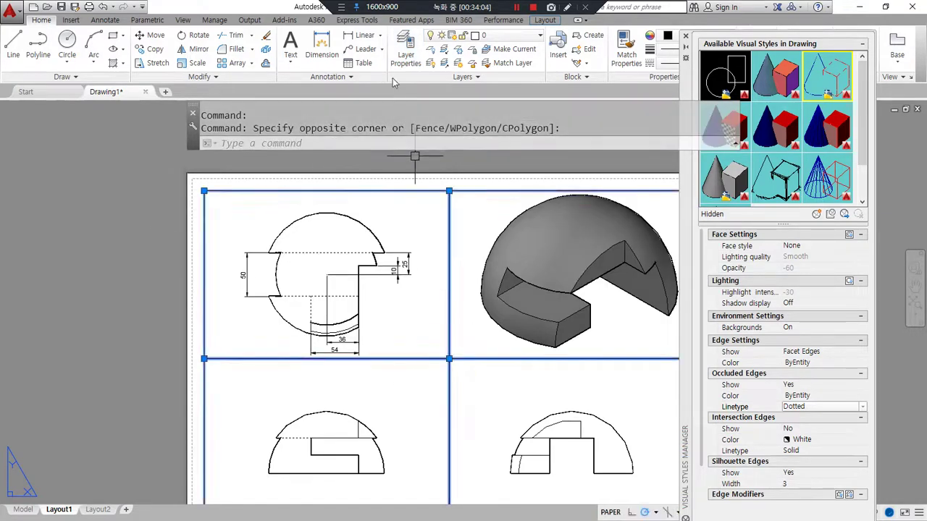
left_click(485, 35)
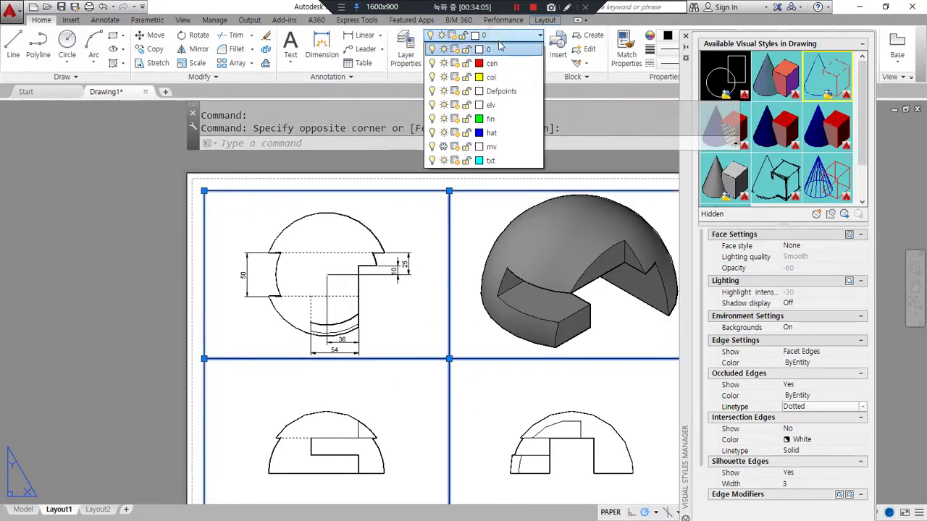
left_click(497, 146)
left_click(539, 278)
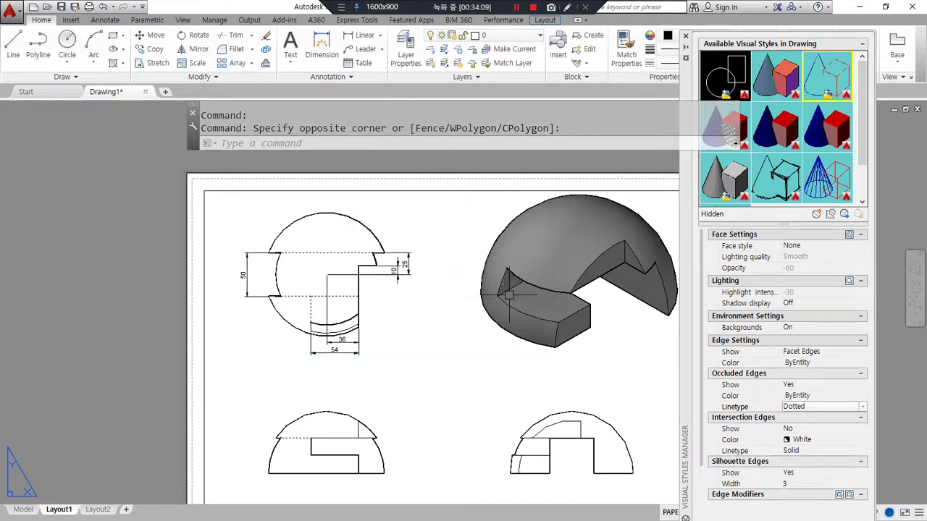
scroll(476, 300, "down", 2)
middle_click_drag(476, 300, 373, 284)
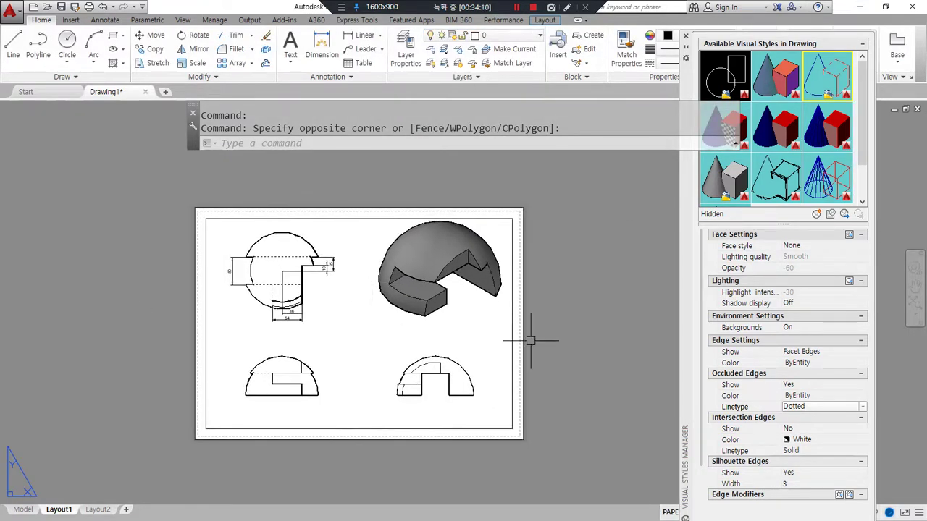